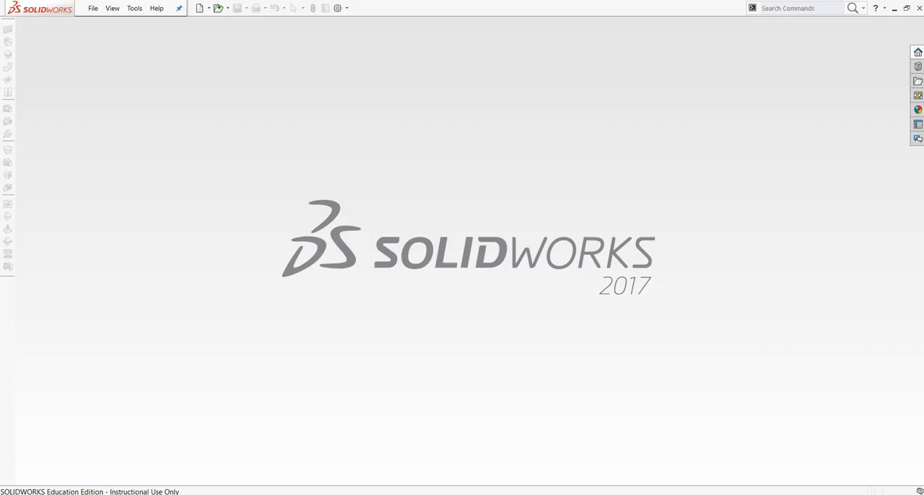
# Create a new assembly document.
pyautogui.click(95, 8)
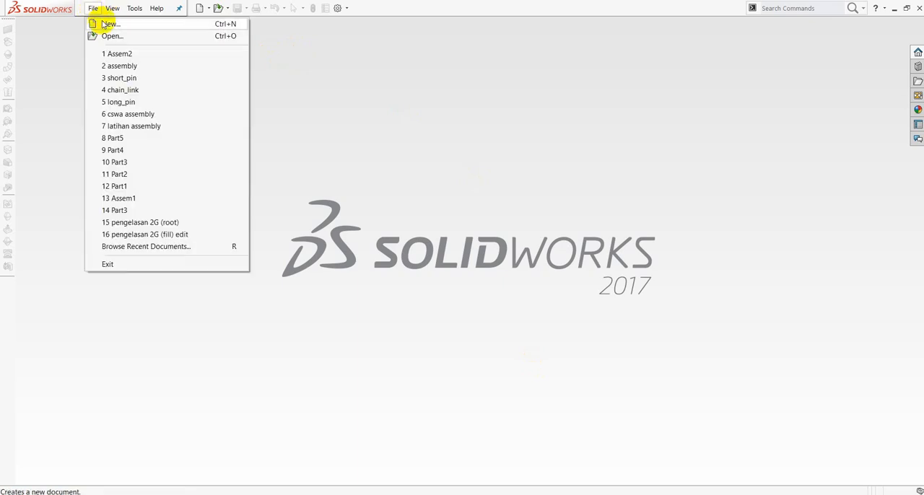
pyautogui.click(105, 24)
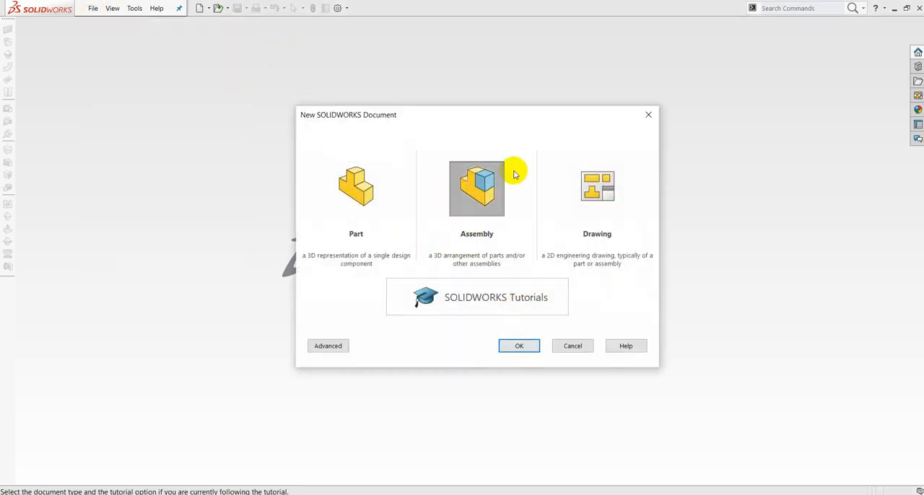
pyautogui.click(525, 346)
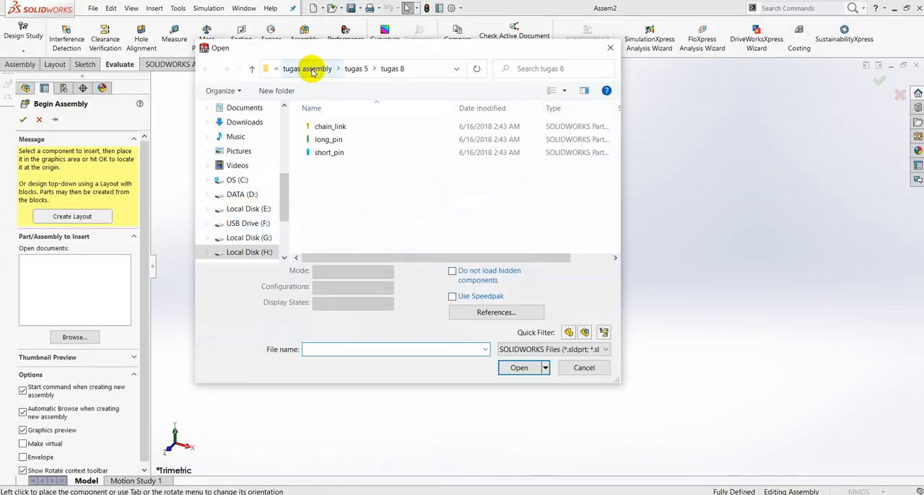
# Browse to the tugas 10 folder, show its files as large icons and enlarge the file dialog.
pyautogui.click(310, 68)
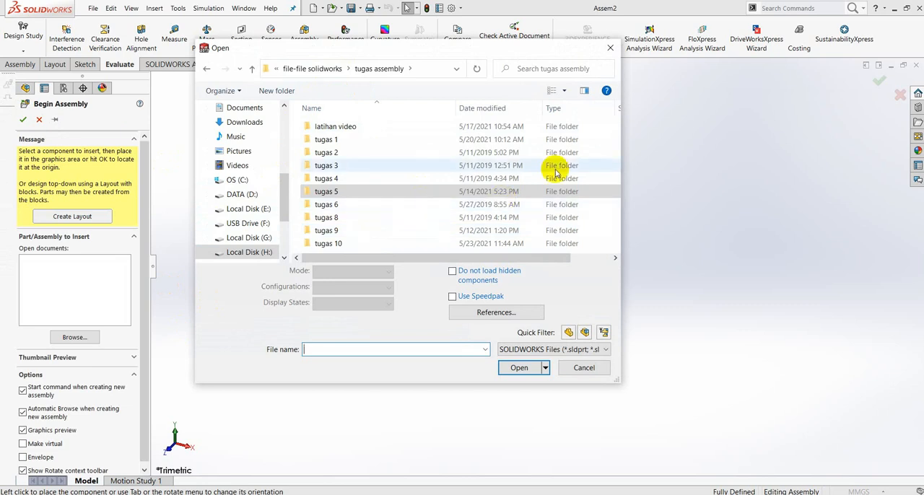
pyautogui.doubleClick(336, 244)
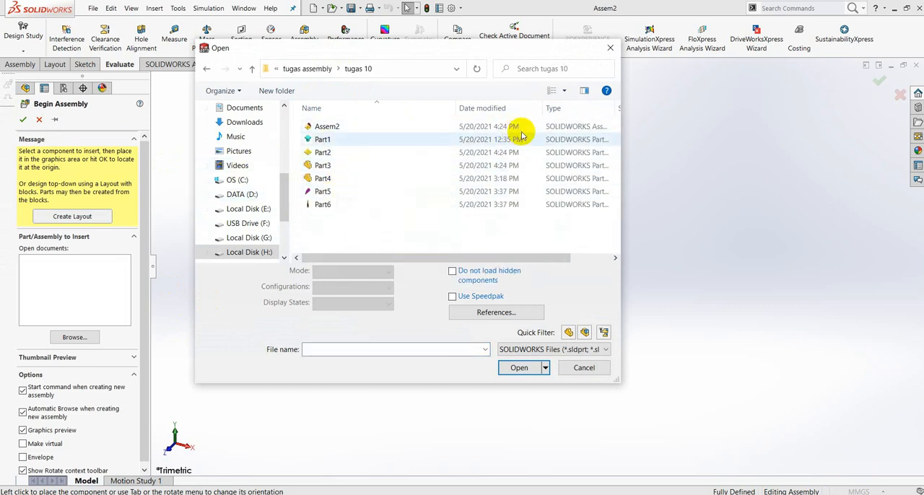
pyautogui.click(564, 91)
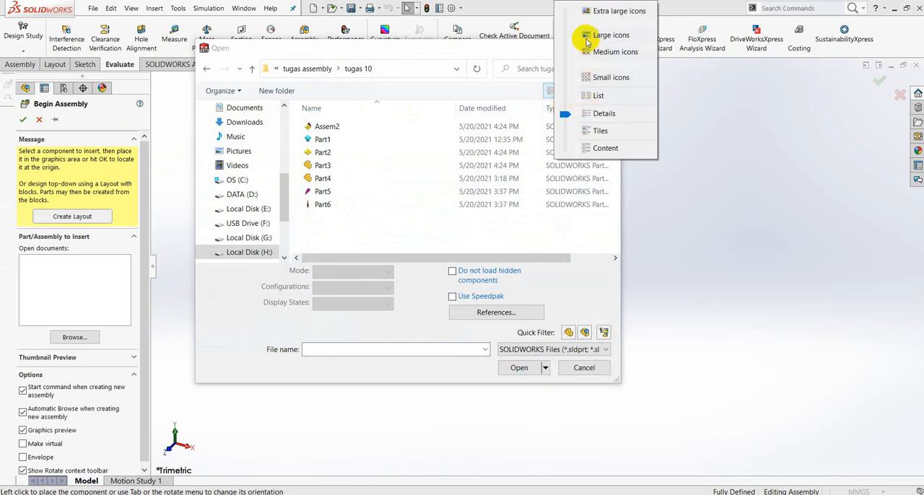
pyautogui.click(606, 35)
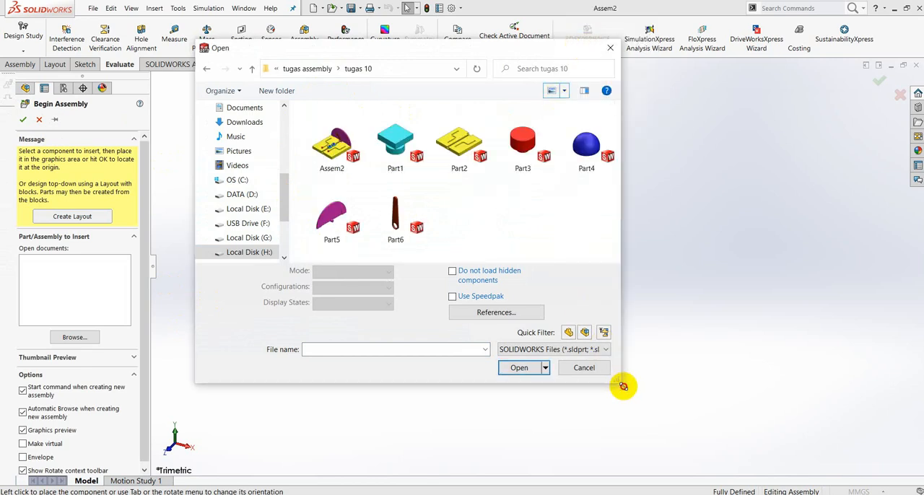
pyautogui.moveTo(622, 386); pyautogui.dragTo(718, 437)
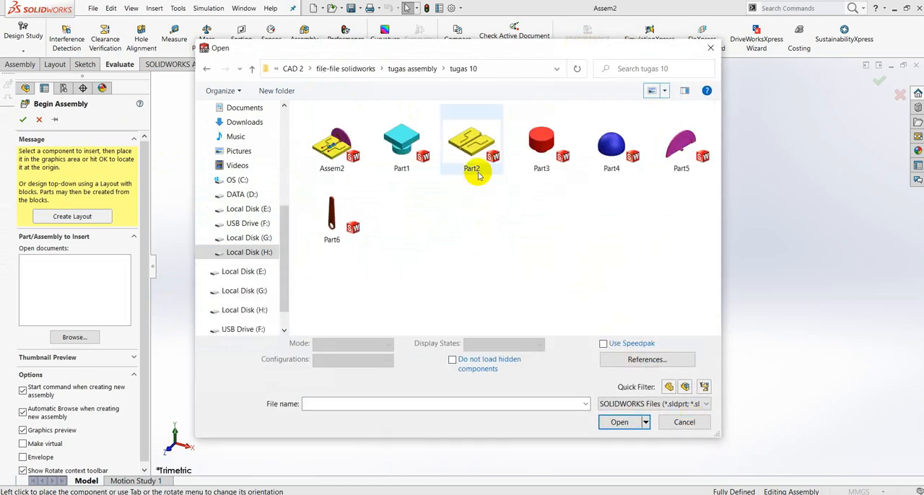
# Insert Part2, the yellow slotted plate, as the assembly's base component.
pyautogui.click(473, 143)
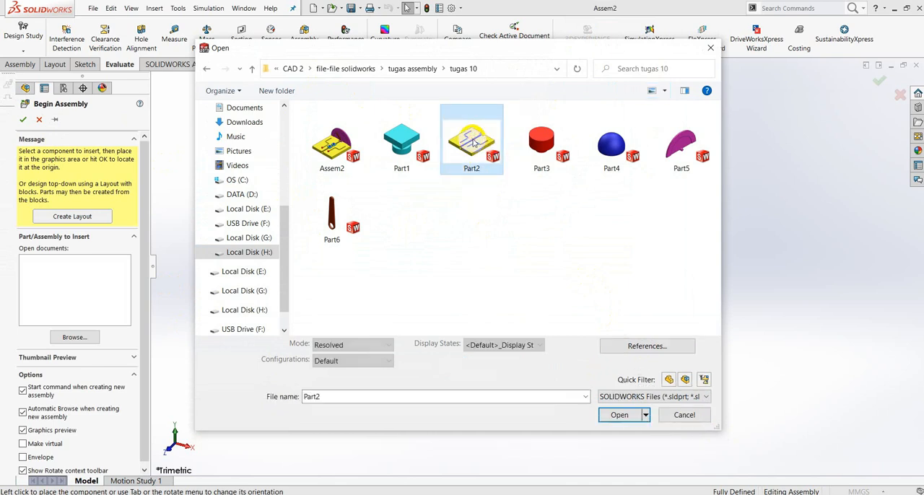
pyautogui.click(619, 415)
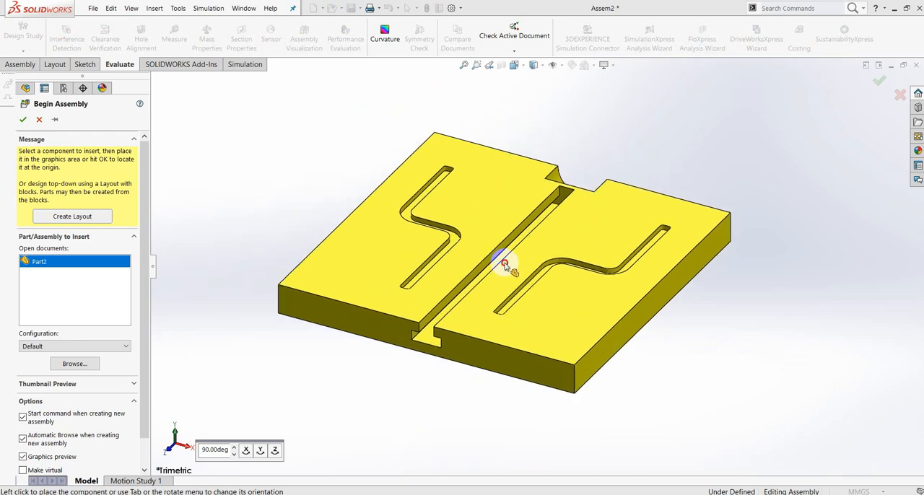
pyautogui.click(495, 264)
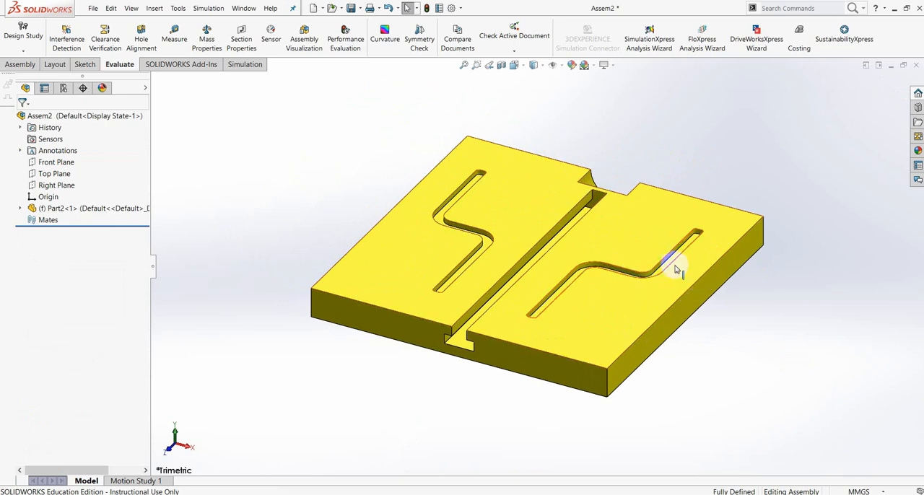
# Insert Part1, the cyan T-slot slider, into the assembly beside the yellow plate.
pyautogui.scroll(4, 692, 244)
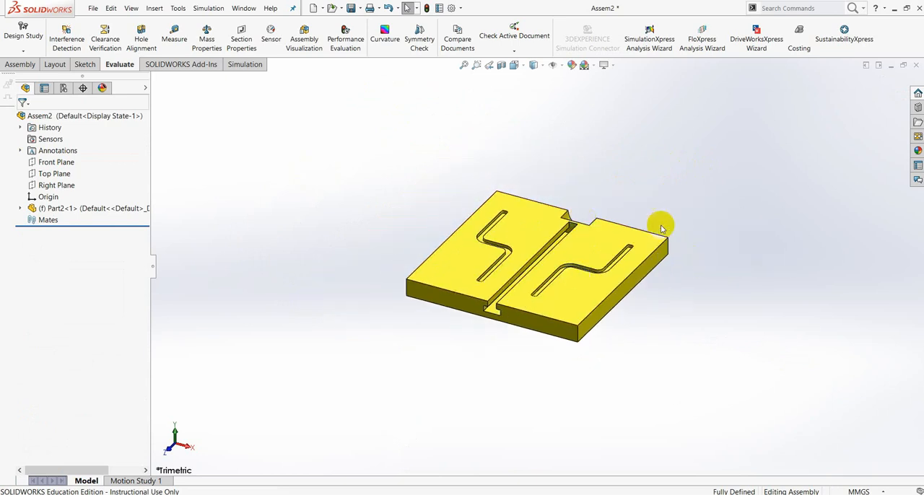
pyautogui.moveTo(662, 309); pyautogui.dragTo(632, 381, button='middle')
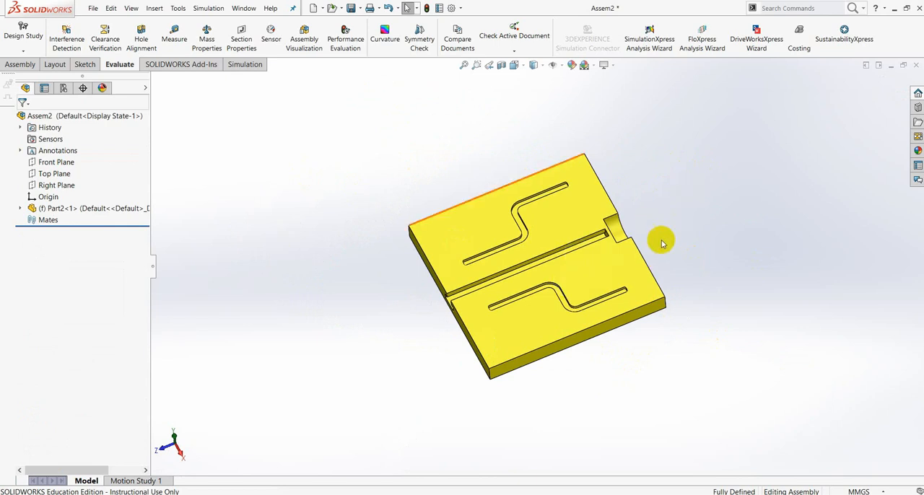
pyautogui.moveTo(574, 229); pyautogui.dragTo(562, 268, button='middle')
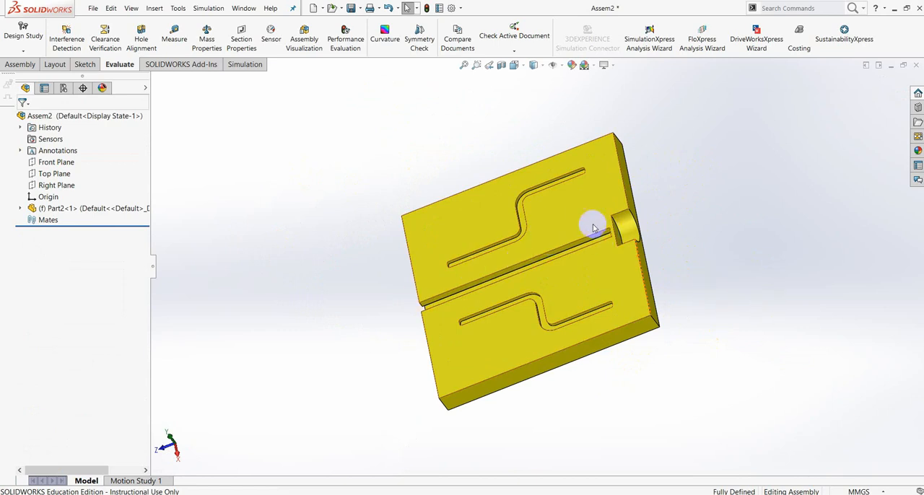
pyautogui.moveTo(588, 245); pyautogui.dragTo(537, 257, button='middle')
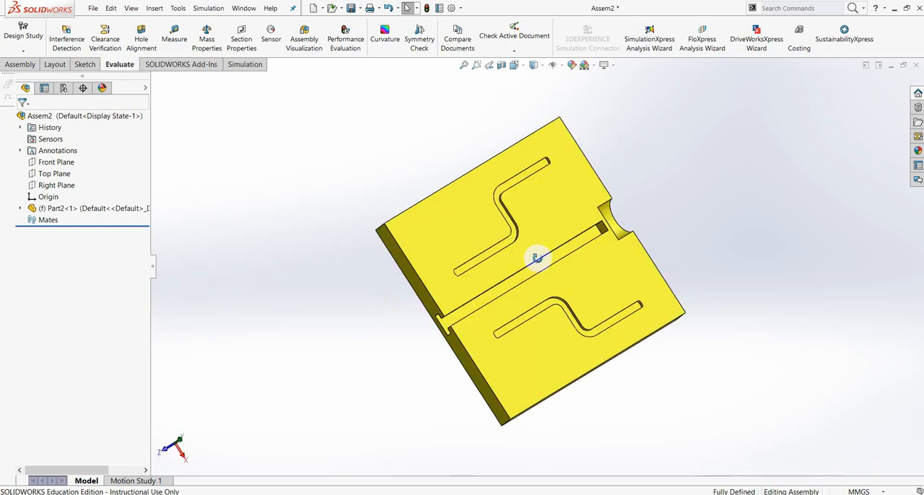
pyautogui.moveTo(318, 107); pyautogui.dragTo(135, 82, button='middle')
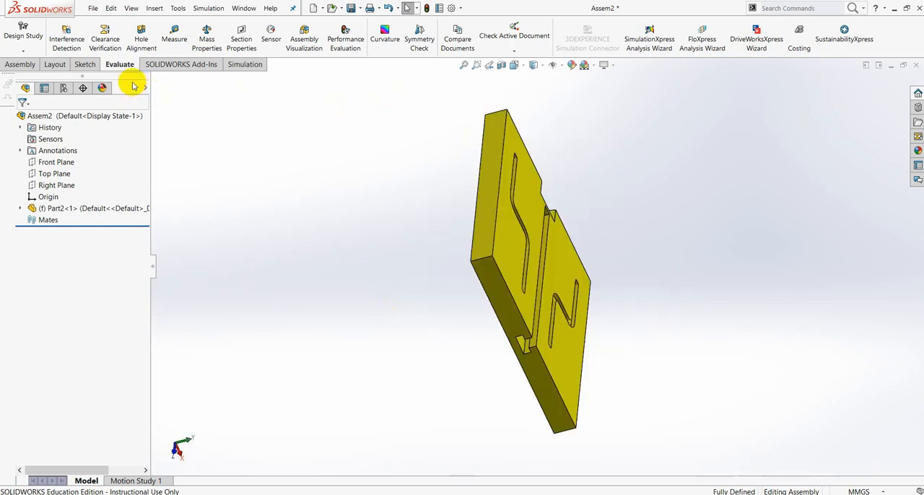
pyautogui.moveTo(581, 189); pyautogui.dragTo(595, 335, button='middle')
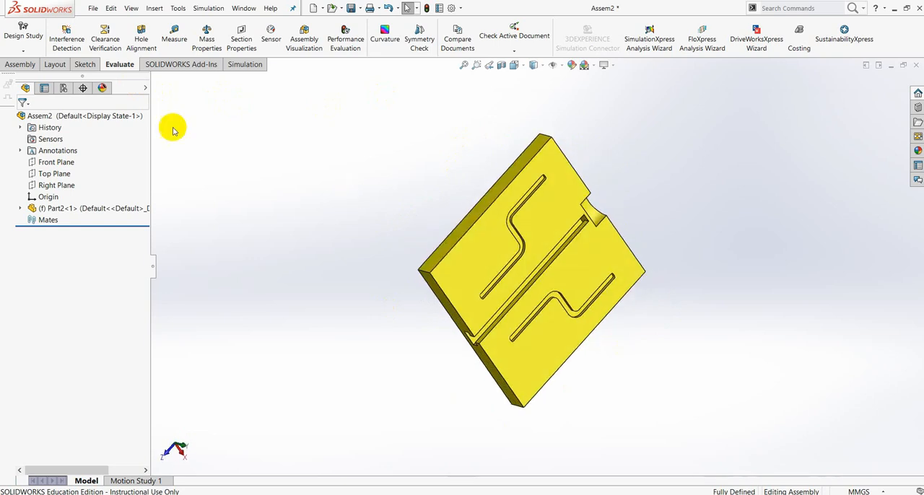
pyautogui.click(23, 65)
pyautogui.click(83, 55)
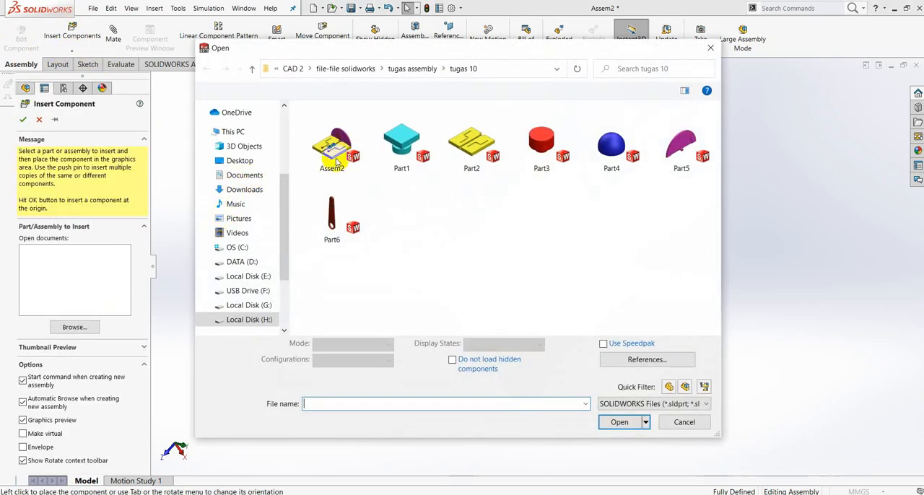
pyautogui.click(397, 145)
pyautogui.click(622, 415)
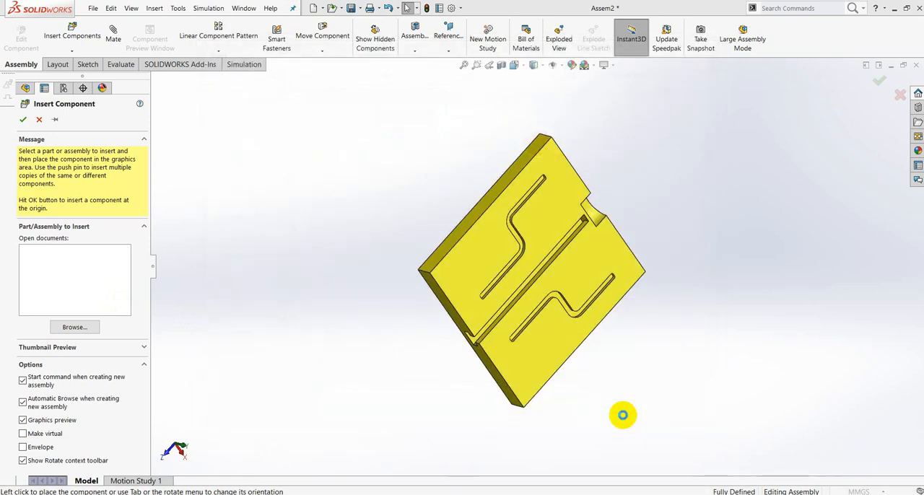
pyautogui.click(401, 218)
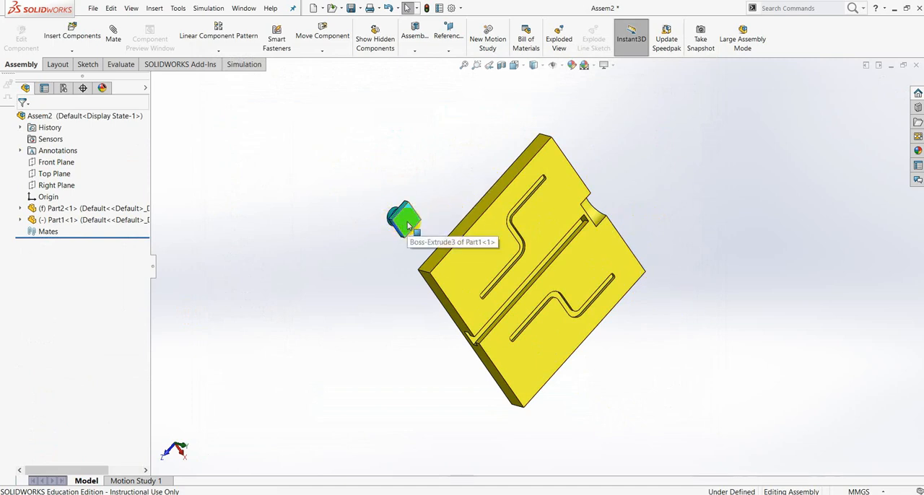
# Place a second copy of the cyan Part1 slider near the plate's edge.
pyautogui.keyDown('ctrl'); pyautogui.moveTo(408, 224); pyautogui.dragTo(459, 158); pyautogui.keyUp('ctrl')
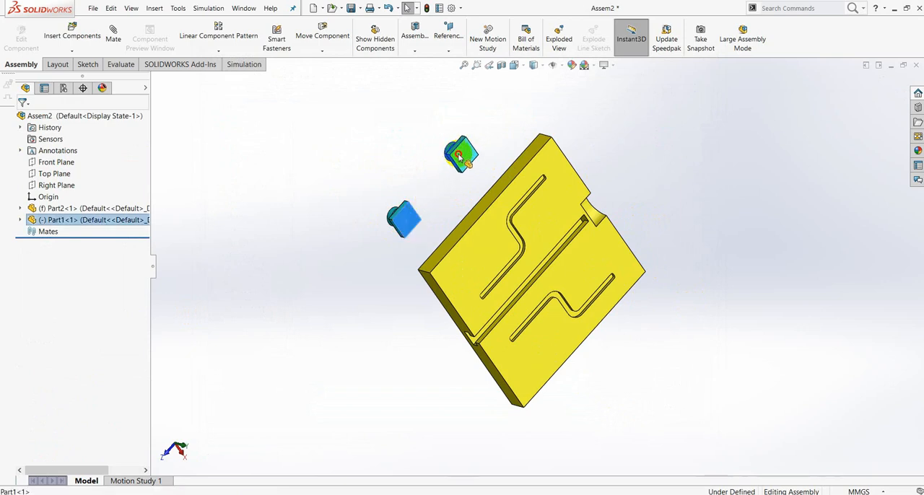
pyautogui.keyDown('ctrl'); pyautogui.moveTo(458, 157); pyautogui.dragTo(467, 158); pyautogui.keyUp('ctrl')
pyautogui.click(720, 208)
# Add a coincident mate between the flat circular face of the first Part1 slider's disc and the floor of the plate's central T-slot.
pyautogui.moveTo(622, 317); pyautogui.dragTo(418, 185, button='middle')
pyautogui.moveTo(416, 169); pyautogui.dragTo(567, 328)
pyautogui.click(594, 377)
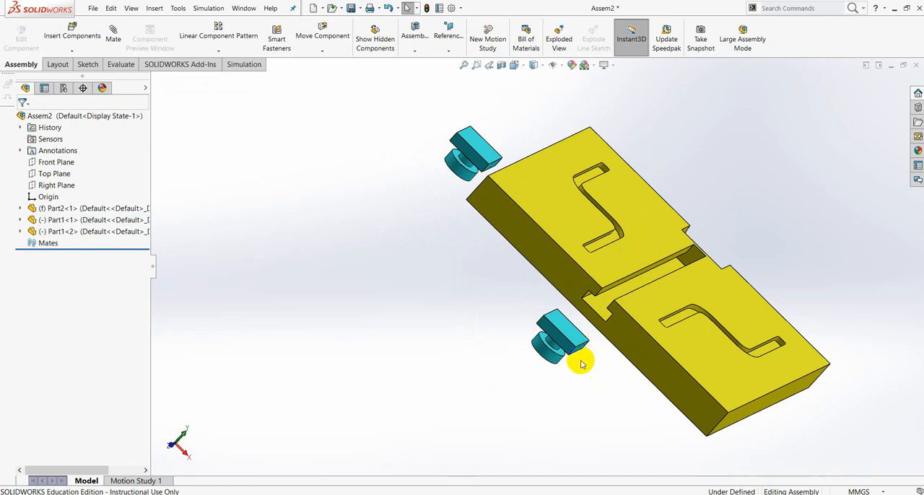
pyautogui.moveTo(583, 361); pyautogui.dragTo(604, 296, button='middle')
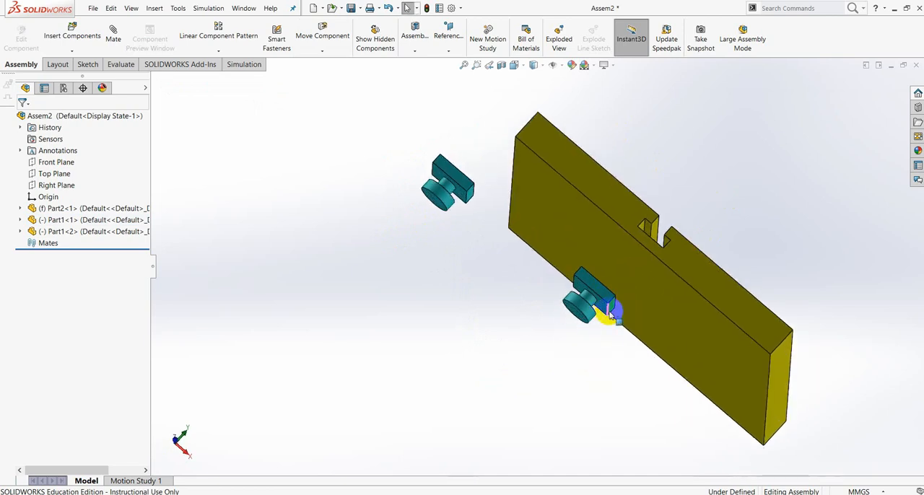
pyautogui.scroll(-4, 569, 317)
pyautogui.click(569, 295)
pyautogui.scroll(2, 569, 295)
pyautogui.moveTo(731, 198); pyautogui.dragTo(691, 255, button='middle')
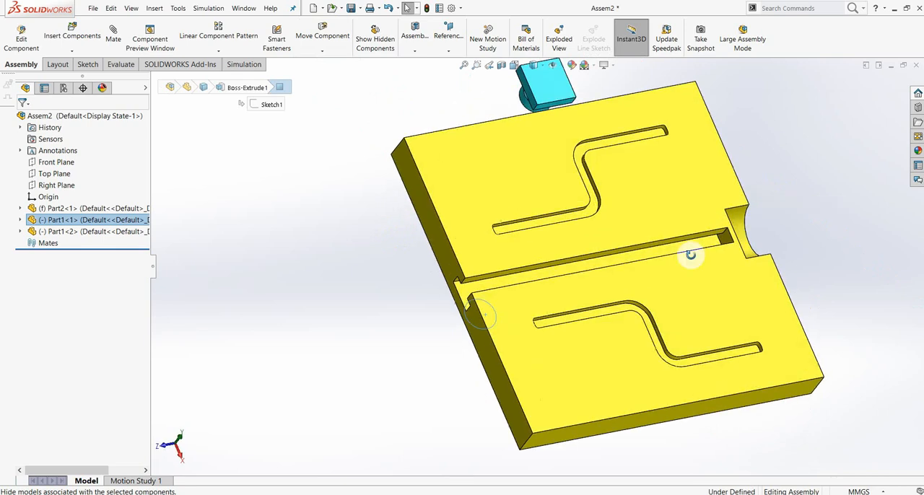
pyautogui.click(113, 41)
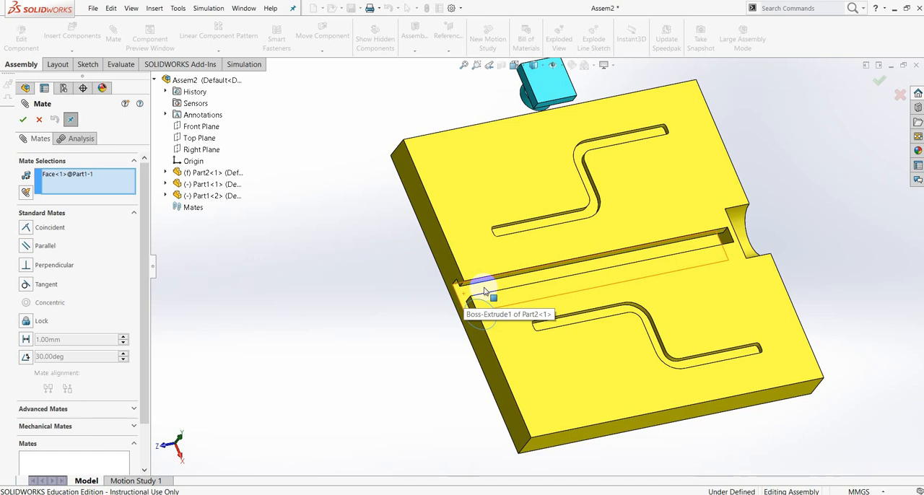
pyautogui.click(488, 292)
pyautogui.moveTo(573, 339); pyautogui.dragTo(671, 289, button='middle')
pyautogui.click(702, 351)
# Add a tangent mate between the first slider's cylindrical disc face and the inner side wall of the plate's T-slot.
pyautogui.scroll(2, 483, 274)
pyautogui.scroll(-1, 472, 274)
pyautogui.moveTo(473, 290); pyautogui.dragTo(413, 324)
pyautogui.moveTo(478, 350); pyautogui.dragTo(328, 285, button='middle')
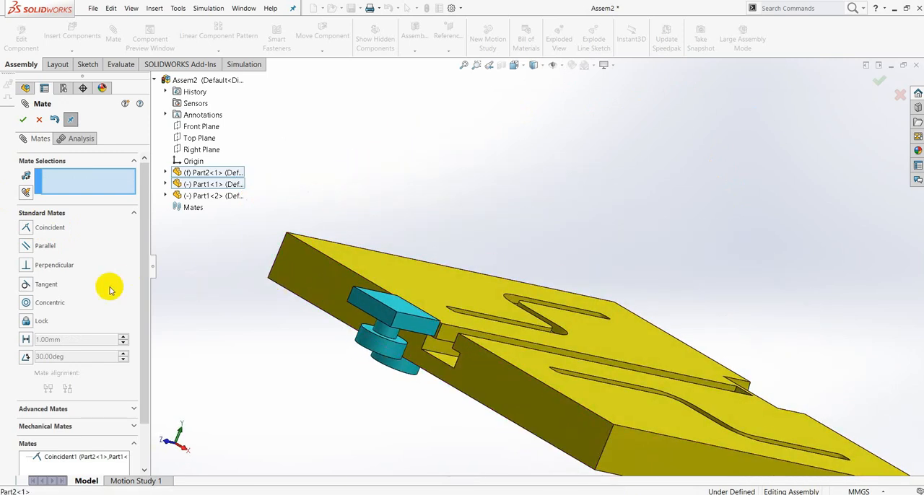
pyautogui.click(25, 285)
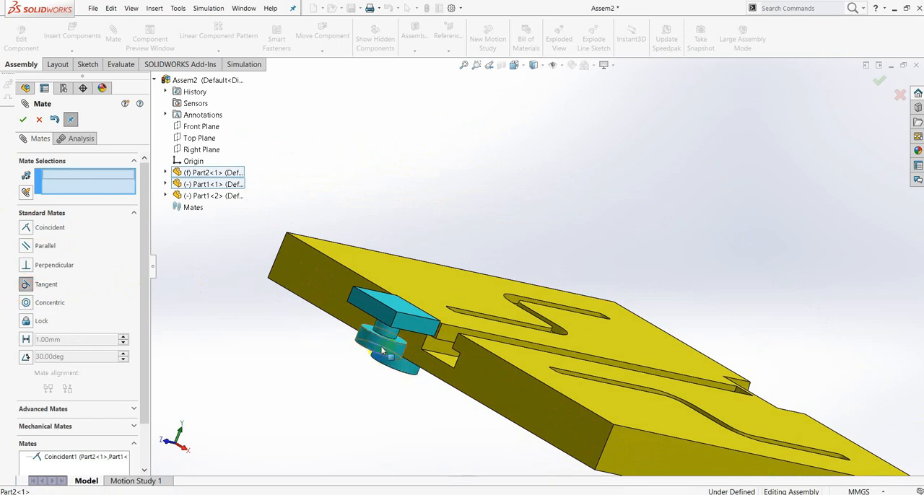
pyautogui.click(382, 351)
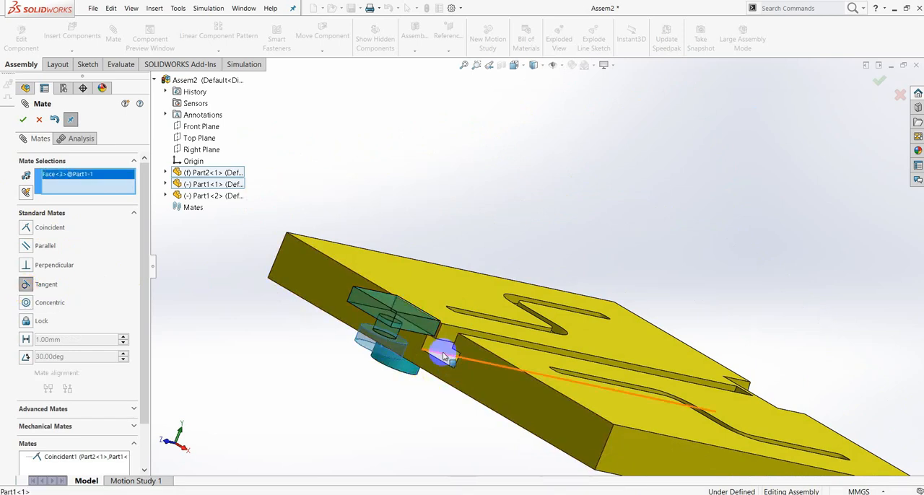
pyautogui.click(438, 350)
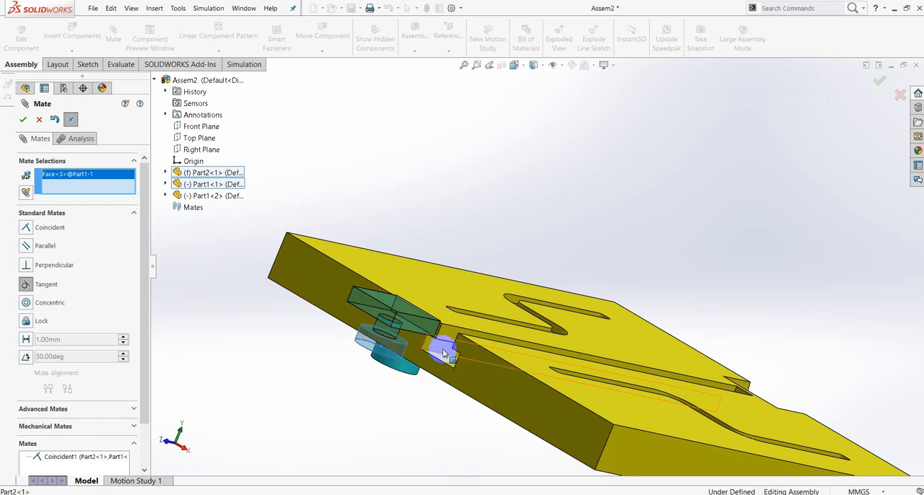
pyautogui.click(605, 403)
# Add a parallel mate between a side face of the first slider's square head and the plate's long side face.
pyautogui.moveTo(719, 289); pyautogui.dragTo(321, 313, button='middle')
pyautogui.moveTo(298, 299); pyautogui.dragTo(348, 319)
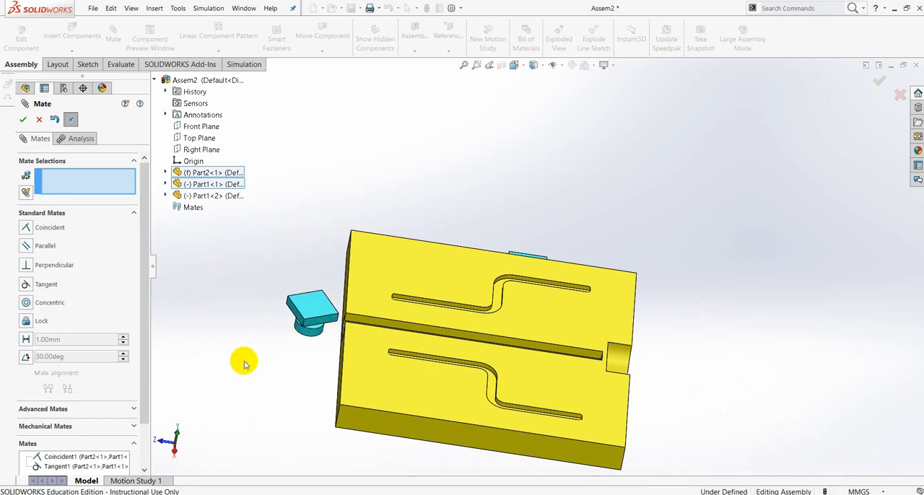
pyautogui.click(29, 246)
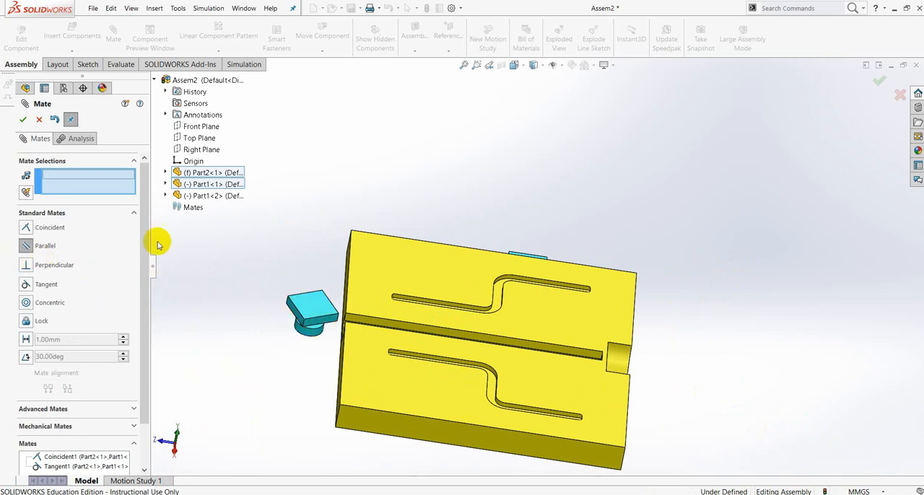
pyautogui.scroll(-2, 330, 331)
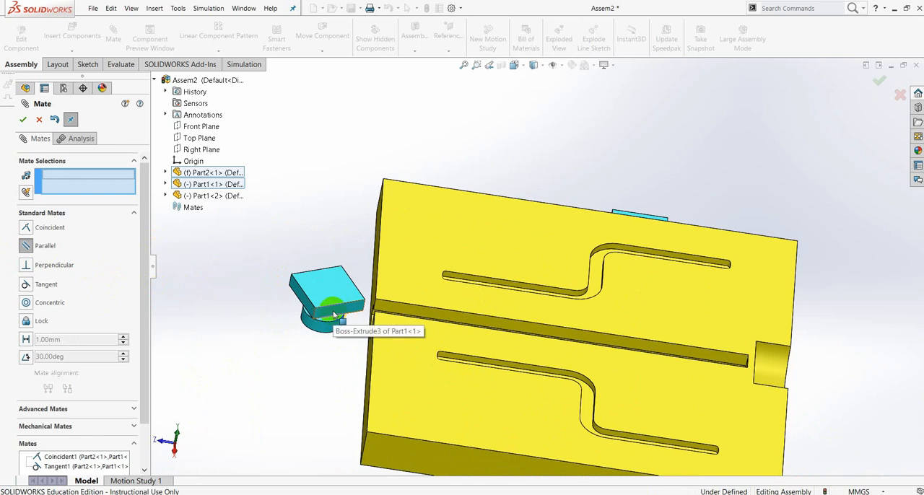
pyautogui.click(333, 314)
pyautogui.scroll(2, 389, 386)
pyautogui.scroll(1, 431, 408)
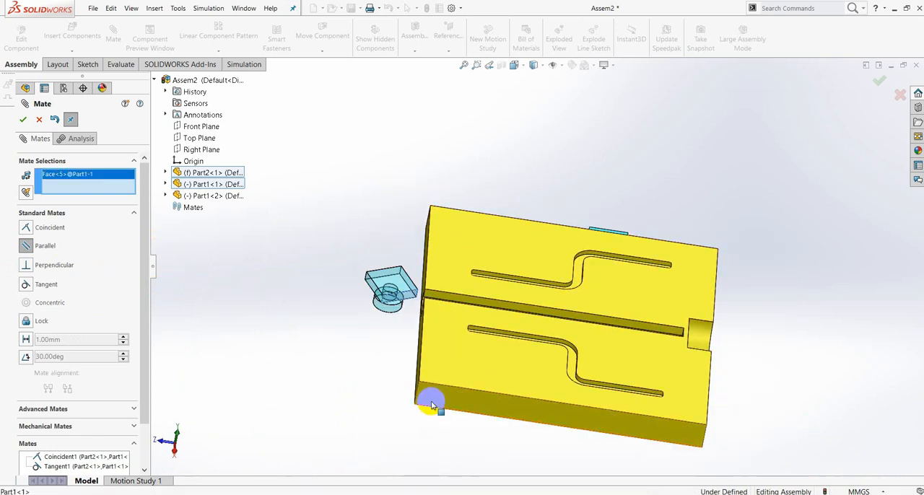
pyautogui.click(440, 398)
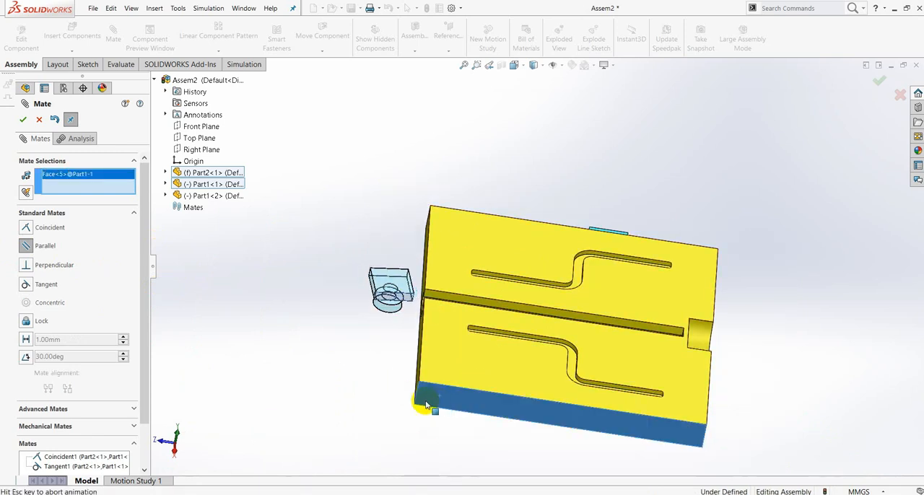
pyautogui.click(22, 119)
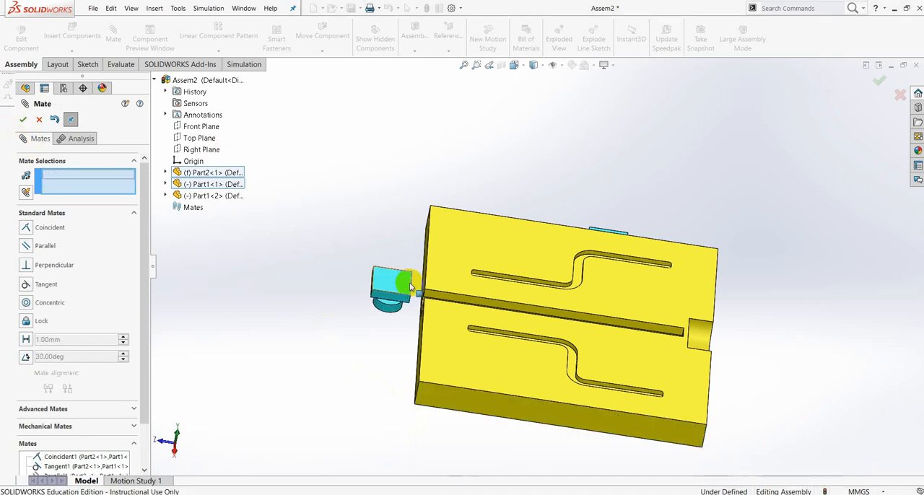
# Move the two Part1 sliders clear of the plate, beside the open end of its central T-slot.
pyautogui.moveTo(425, 298); pyautogui.dragTo(399, 280)
pyautogui.moveTo(652, 289); pyautogui.dragTo(441, 235, button='middle')
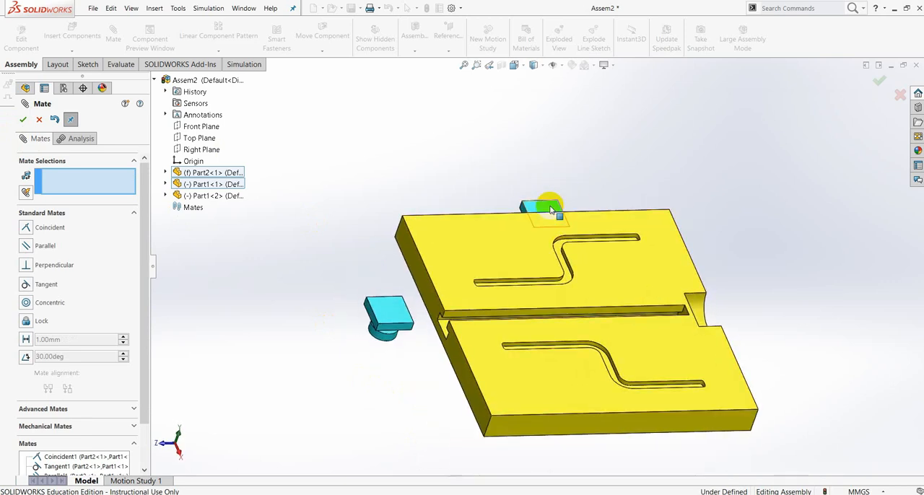
pyautogui.moveTo(550, 205); pyautogui.dragTo(324, 298)
# Add a coincident mate between the flat disc face of the second Part1 slider and the floor of the plate's central T-slot.
pyautogui.moveTo(387, 371); pyautogui.dragTo(334, 373, button='middle')
pyautogui.scroll(-3, 335, 374)
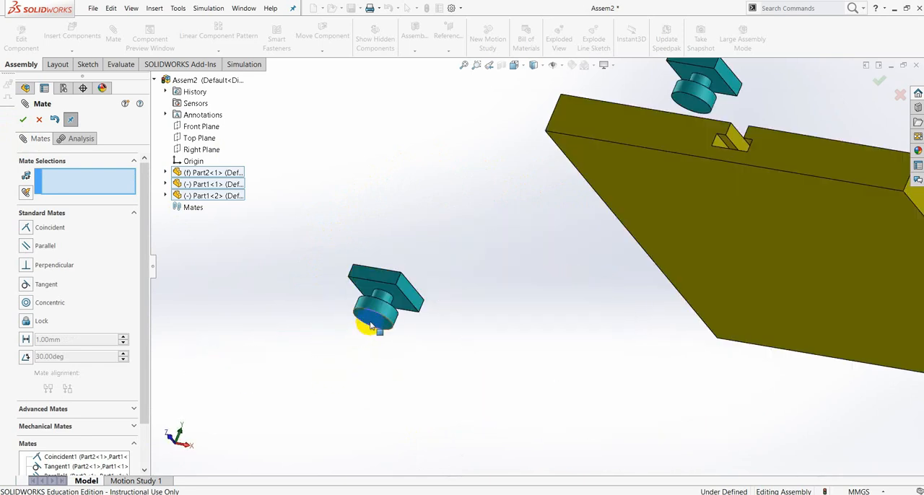
pyautogui.click(369, 324)
pyautogui.scroll(4, 585, 237)
pyautogui.moveTo(585, 237); pyautogui.dragTo(606, 369, button='middle')
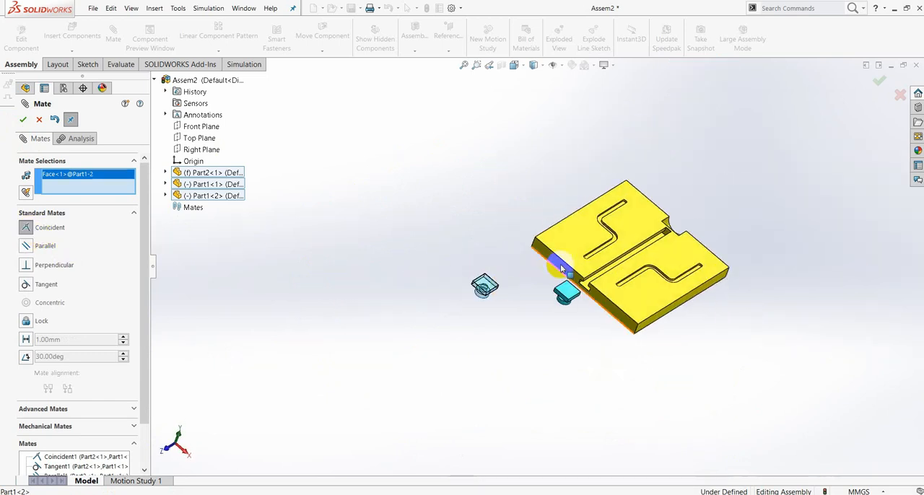
pyautogui.scroll(-4, 562, 292)
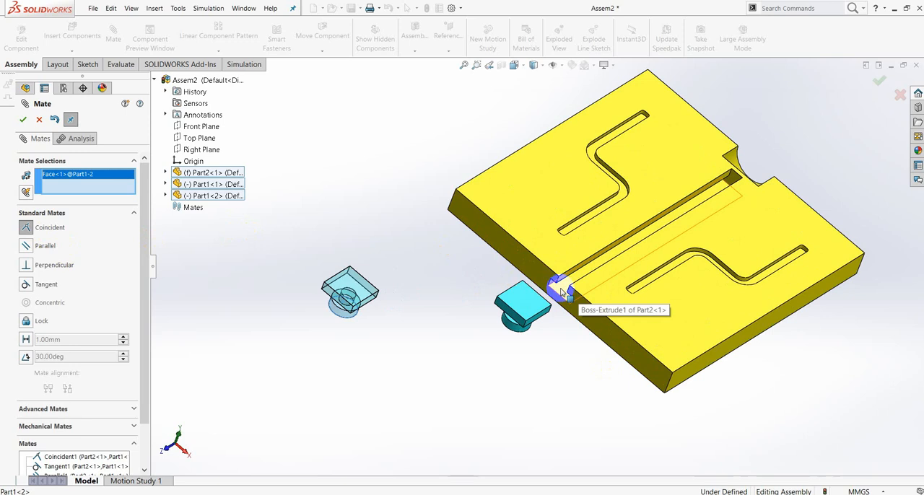
pyautogui.click(561, 291)
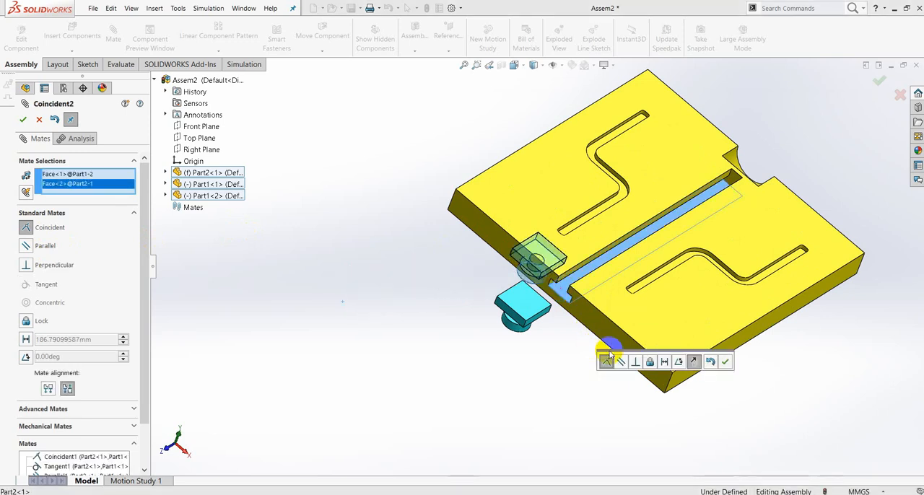
pyautogui.click(724, 362)
# Add a tangent mate between the second slider's cylindrical disc face and the T-slot's inner side wall, flipped to sit inside the slot.
pyautogui.moveTo(651, 334); pyautogui.dragTo(639, 299, button='middle')
pyautogui.scroll(-4, 549, 280)
pyautogui.scroll(-2, 548, 280)
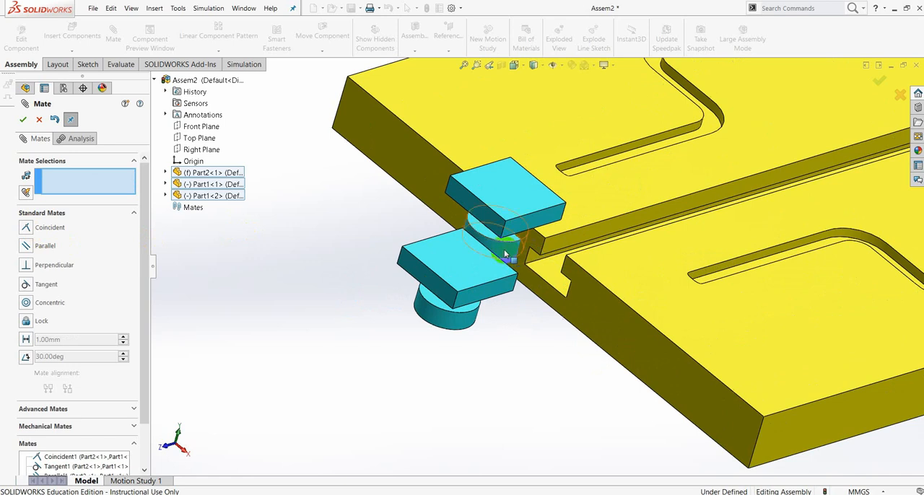
pyautogui.click(492, 272)
pyautogui.click(25, 284)
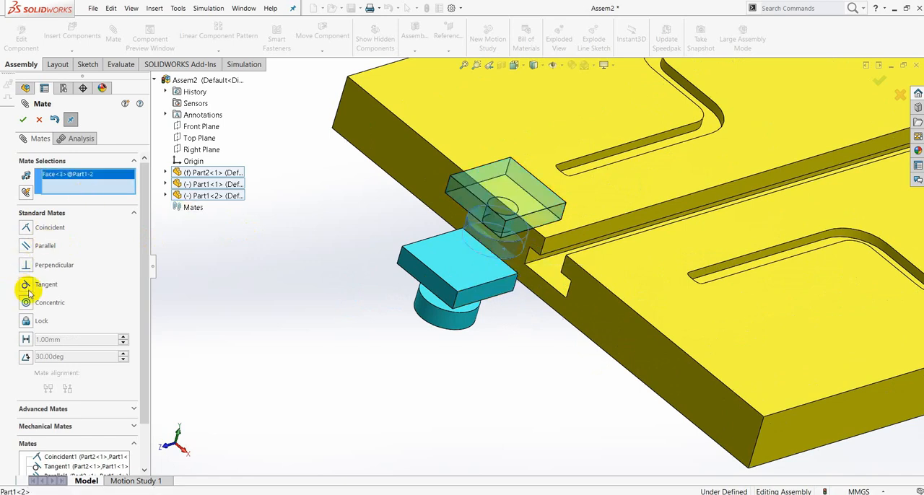
pyautogui.click(537, 261)
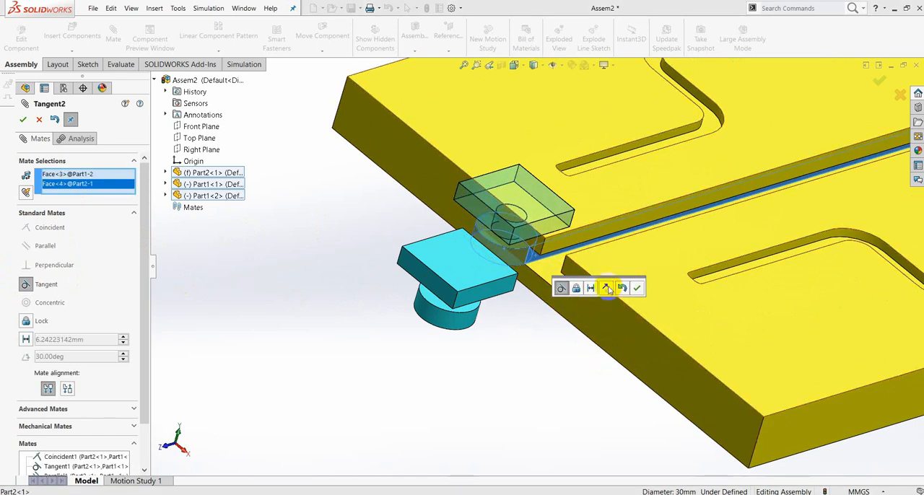
pyautogui.click(606, 289)
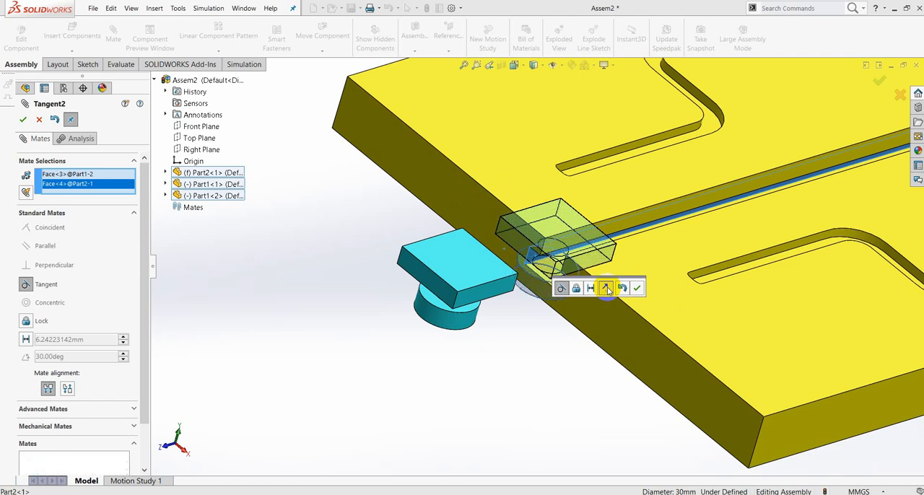
pyautogui.click(638, 289)
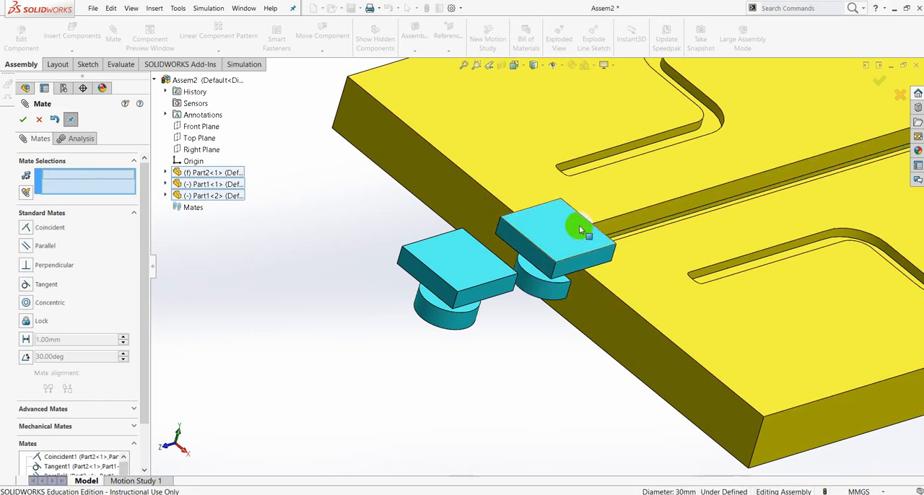
# Add a parallel mate between a side face of the second slider's square head and the plate's long side face, and finish mating.
pyautogui.moveTo(594, 233); pyautogui.dragTo(614, 233)
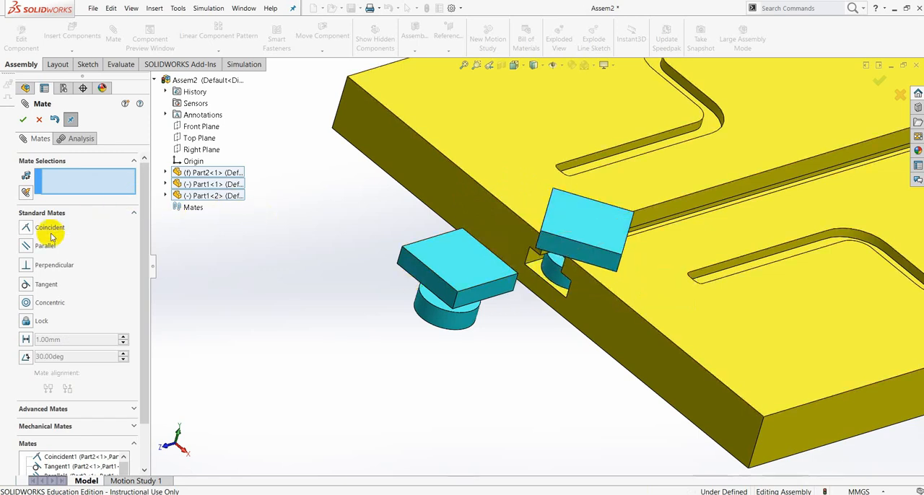
pyautogui.click(27, 246)
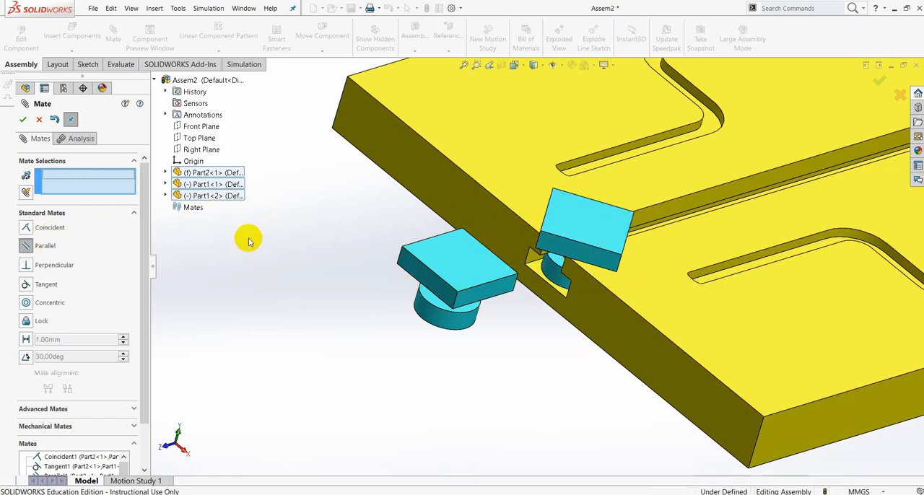
pyautogui.click(567, 256)
pyautogui.moveTo(790, 402); pyautogui.dragTo(767, 374, button='middle')
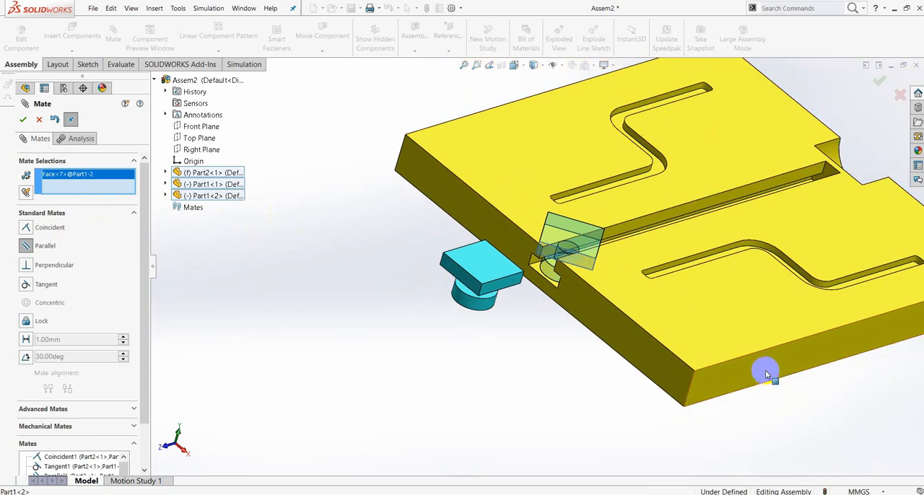
pyautogui.click(766, 373)
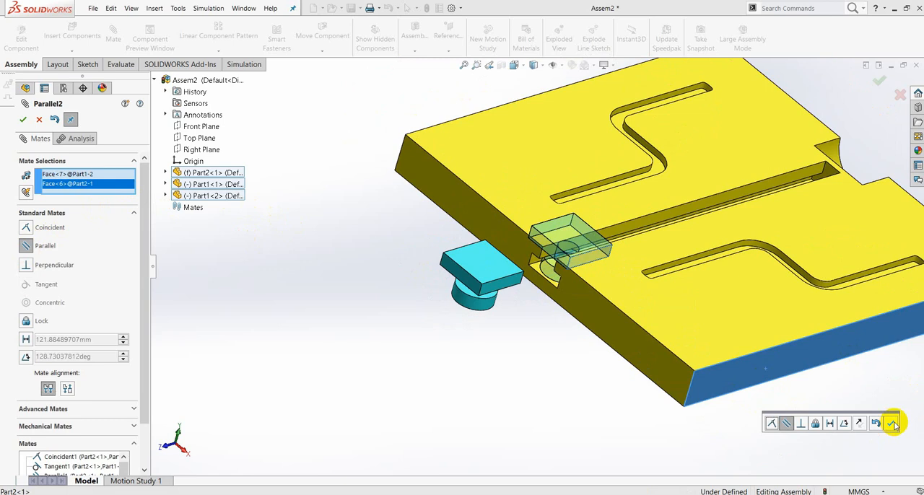
pyautogui.click(892, 423)
pyautogui.click(21, 124)
# Slide both Part1 sliders into the plate's T-slot, with the second slider ahead of the first.
pyautogui.scroll(4, 587, 233)
pyautogui.moveTo(588, 233); pyautogui.dragTo(626, 333, button='middle')
pyautogui.moveTo(554, 250); pyautogui.dragTo(740, 246)
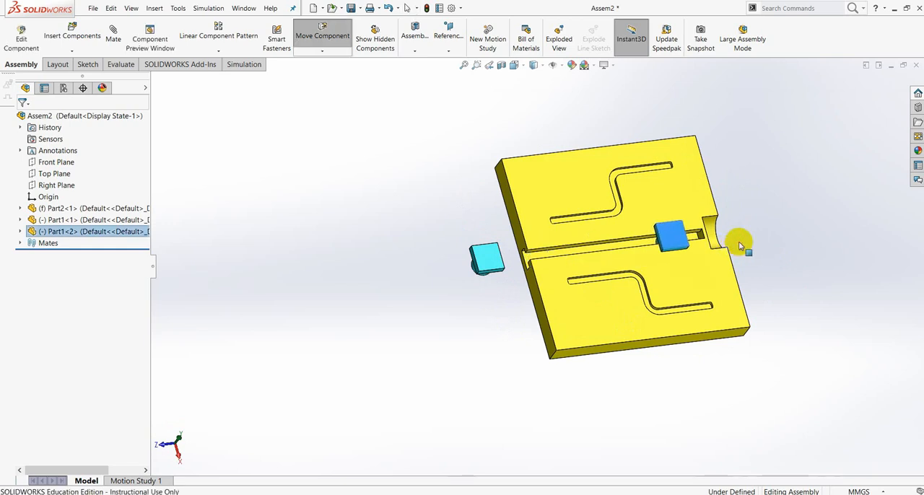
pyautogui.moveTo(486, 258); pyautogui.dragTo(664, 258)
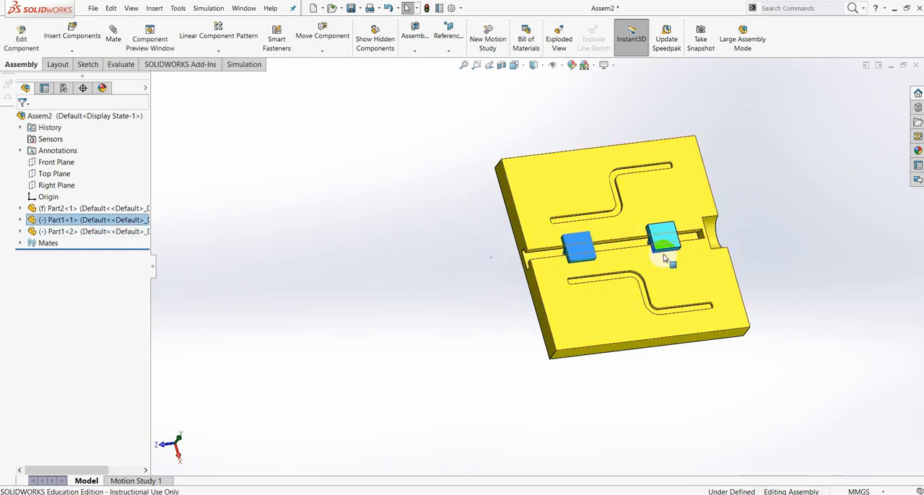
pyautogui.click(750, 219)
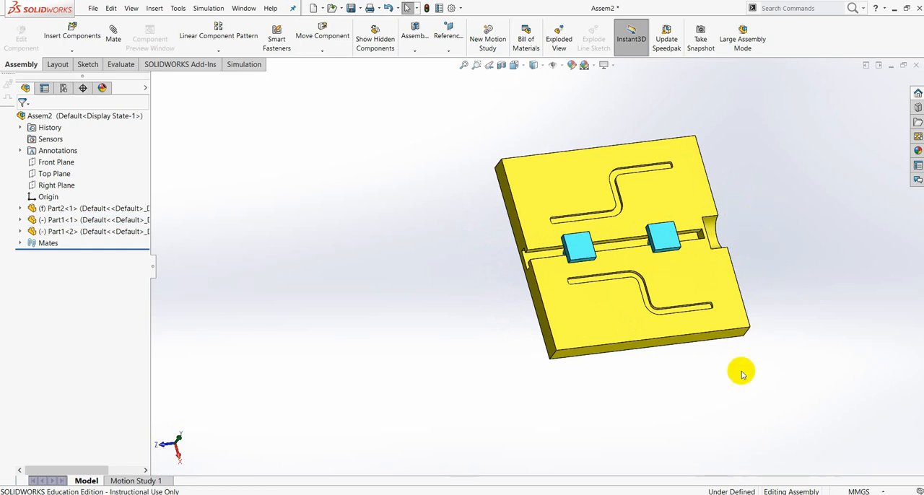
# Start a new mate with the advanced mate types shown and move the first slider close to the T-slot's open end.
pyautogui.moveTo(681, 373); pyautogui.dragTo(670, 299, button='middle')
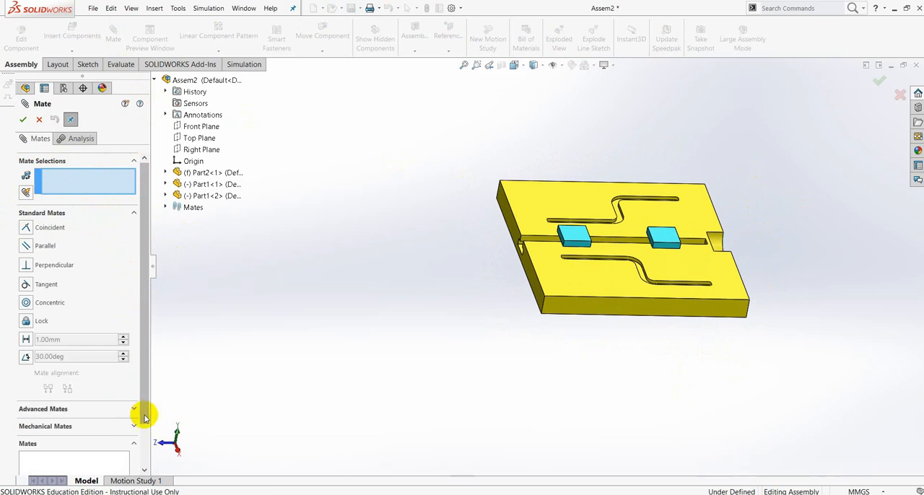
pyautogui.scroll(-2, 137, 413)
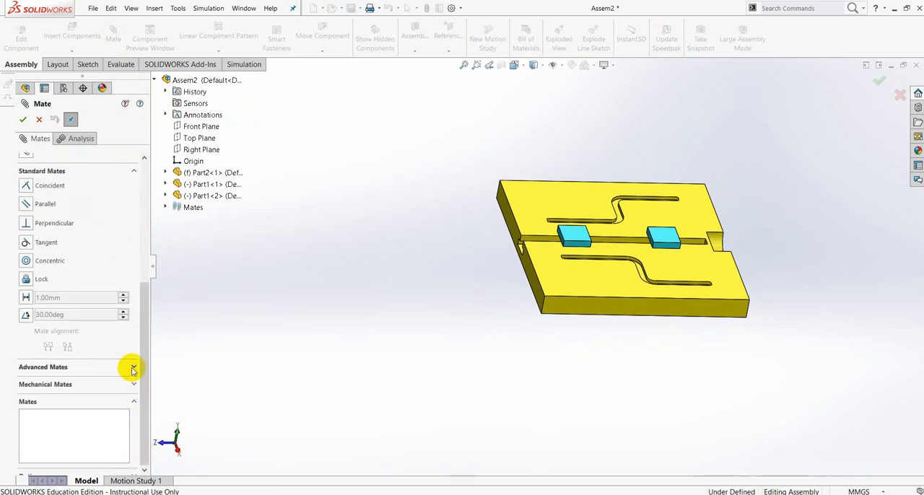
pyautogui.click(132, 368)
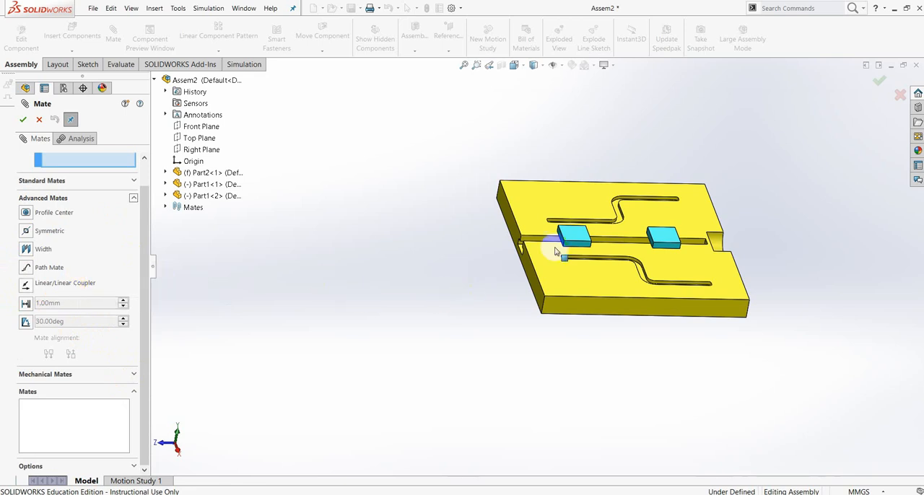
pyautogui.scroll(-3, 642, 238)
pyautogui.moveTo(807, 230); pyautogui.dragTo(604, 264, button='middle')
pyautogui.moveTo(526, 247); pyautogui.dragTo(462, 245)
pyautogui.moveTo(681, 244)
pyautogui.mouseDown()
pyautogui.moveTo(562, 246)
pyautogui.moveTo(686, 256)
pyautogui.mouseUp()
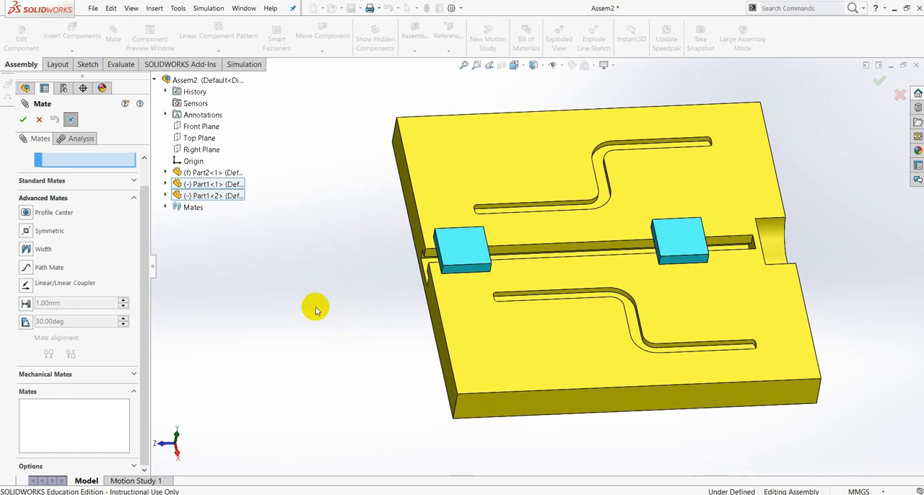
# Choose the Linear/Linear Coupler mate and move the second slider back toward the middle of the T-slot.
pyautogui.scroll(1, 124, 238)
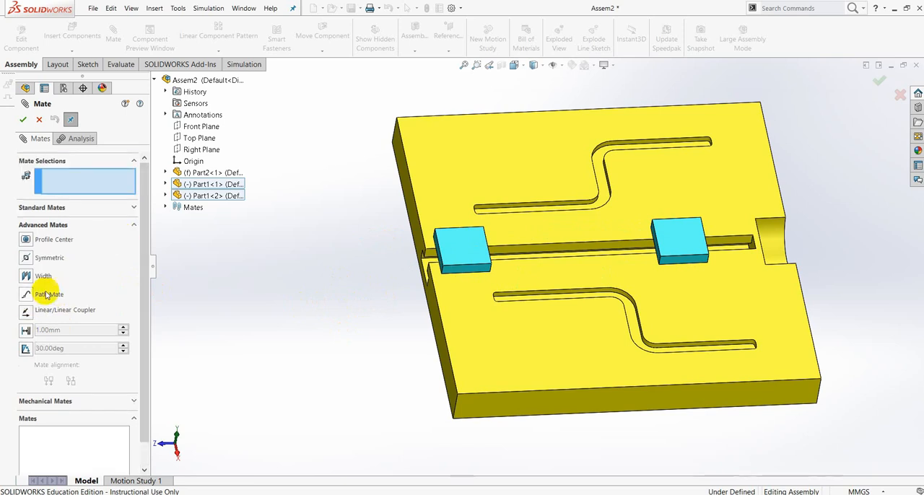
pyautogui.click(26, 313)
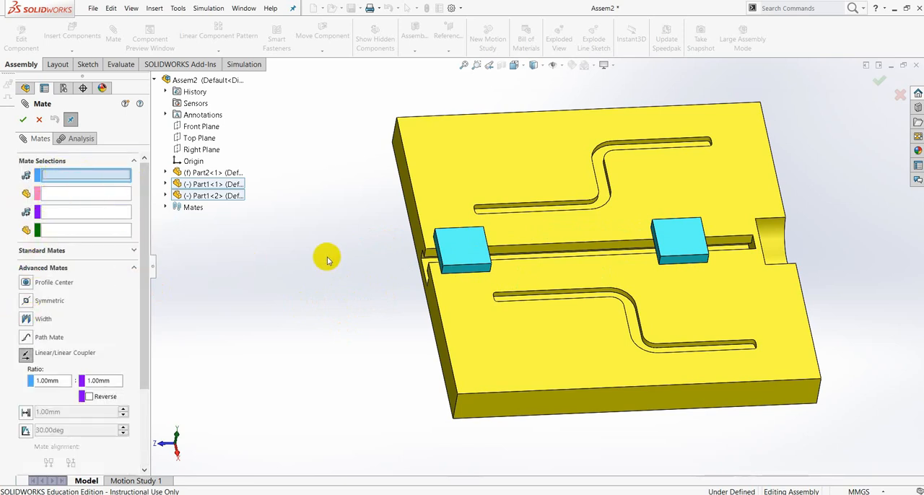
pyautogui.click(694, 257)
pyautogui.moveTo(687, 246); pyautogui.dragTo(611, 242)
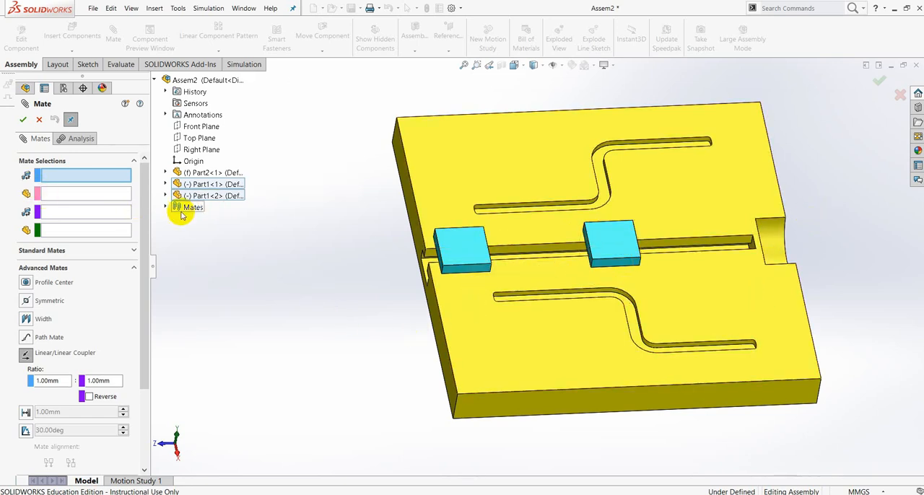
# Couple the two sliders with a Linear/Linear Coupler mate on their matching head side faces, using a 1.00mm : 1.00mm ratio.
pyautogui.moveTo(464, 325); pyautogui.dragTo(463, 266, button='middle')
pyautogui.scroll(-1, 464, 264)
pyautogui.scroll(-5, 466, 267)
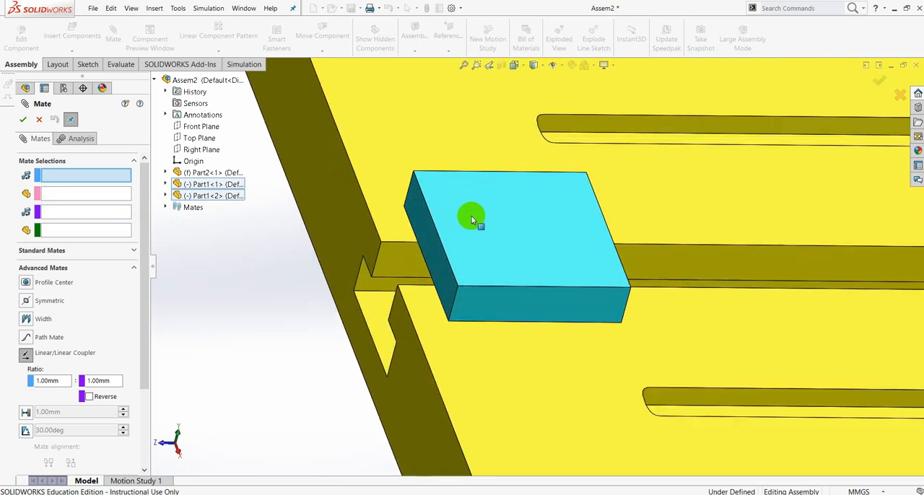
pyautogui.click(424, 223)
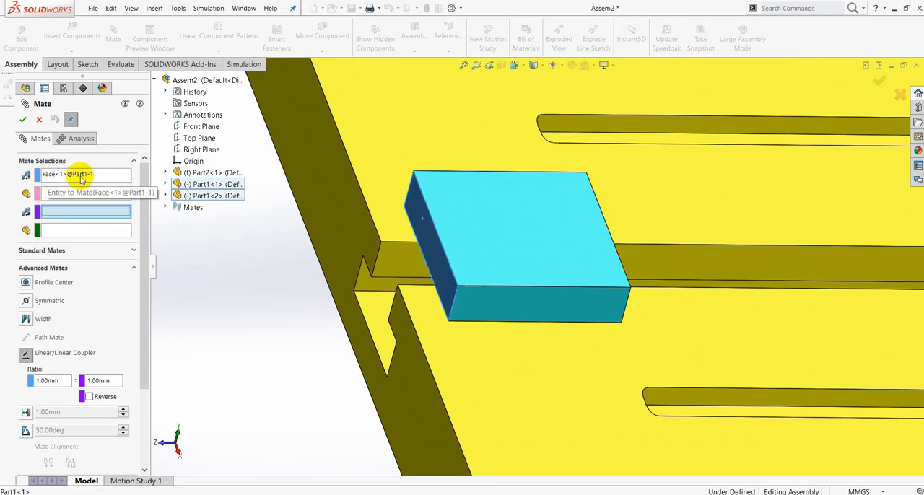
pyautogui.scroll(4, 572, 274)
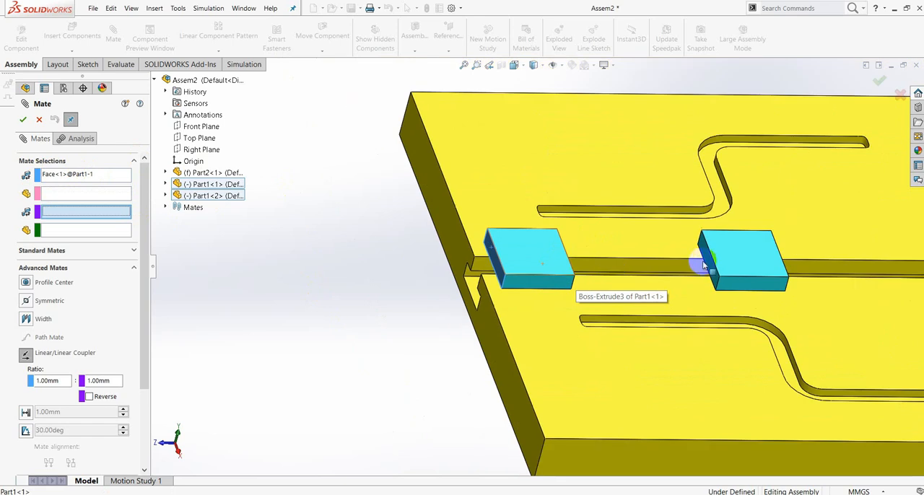
pyautogui.scroll(-2, 709, 268)
pyautogui.scroll(-3, 709, 268)
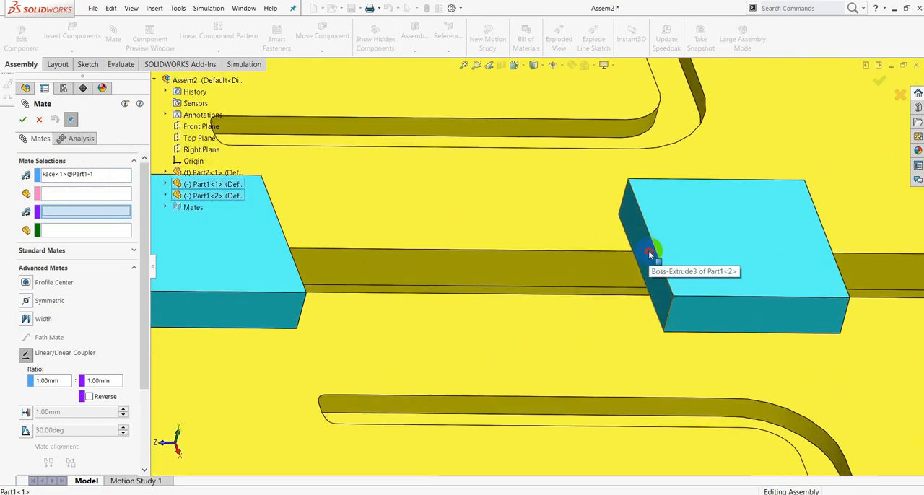
pyautogui.click(653, 256)
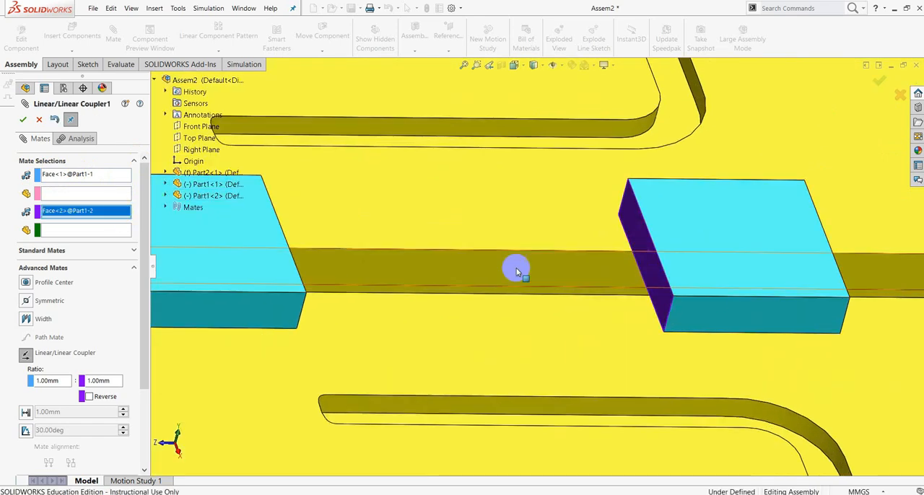
pyautogui.scroll(5, 556, 295)
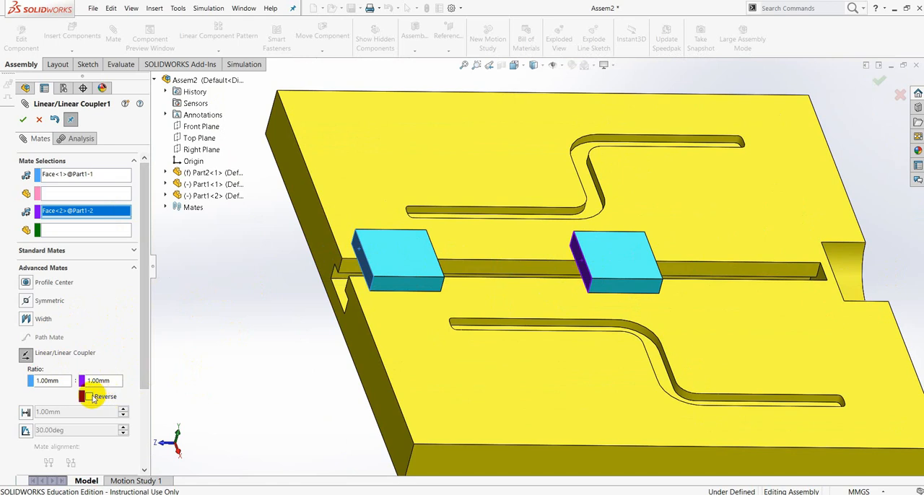
pyautogui.scroll(-1, 140, 367)
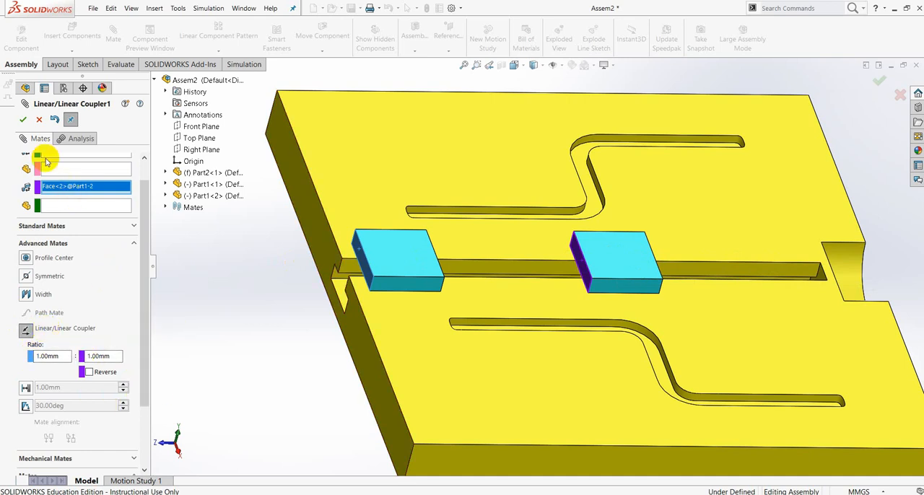
pyautogui.click(23, 121)
pyautogui.click(23, 121)
# Move the first slider slightly along the T-slot to test the coupled motion of both sliders.
pyautogui.moveTo(418, 260); pyautogui.dragTo(402, 289)
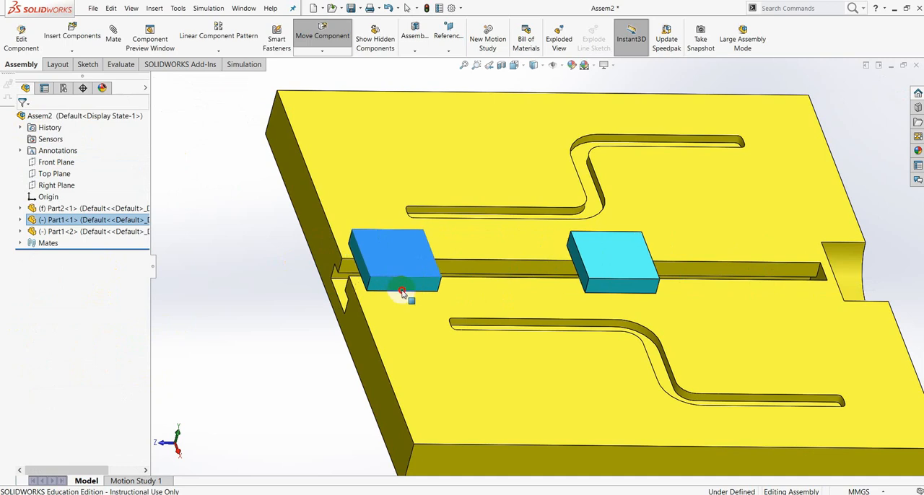
pyautogui.press('Escape')
# Edit the Linear/Linear Coupler mate between the two sliders and set its ratio to 1.00mm : 2.00mm.
pyautogui.click(20, 243)
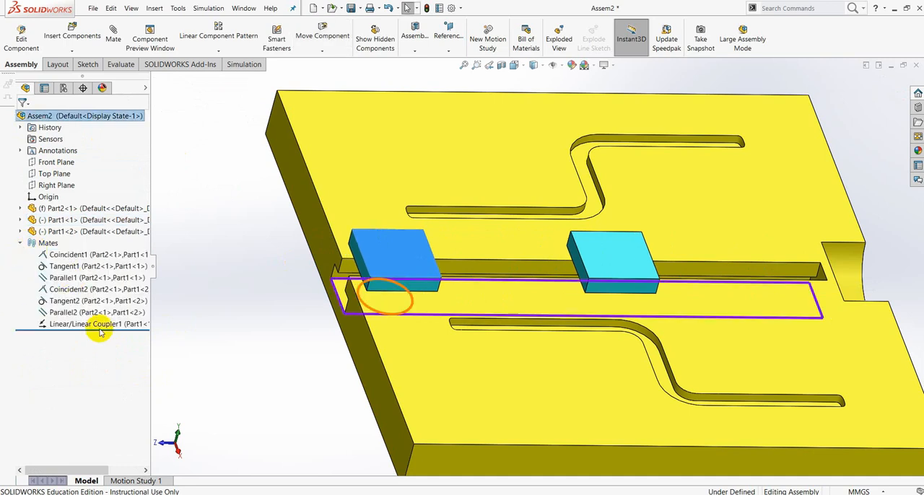
pyautogui.click(81, 325)
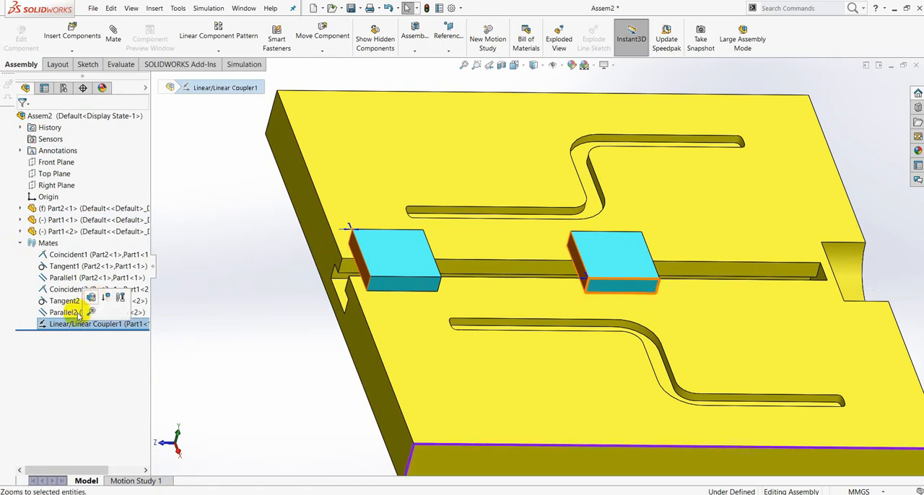
pyautogui.click(93, 302)
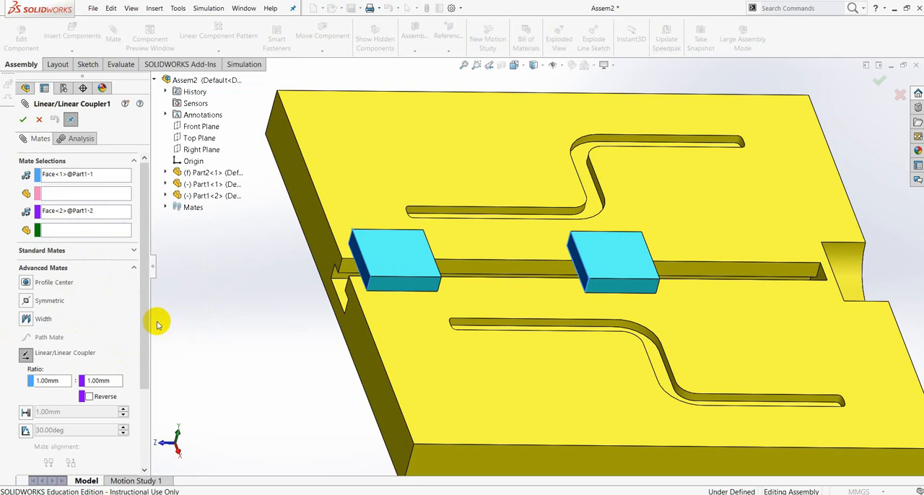
pyautogui.moveTo(144, 305); pyautogui.dragTo(154, 340)
pyautogui.click(115, 339)
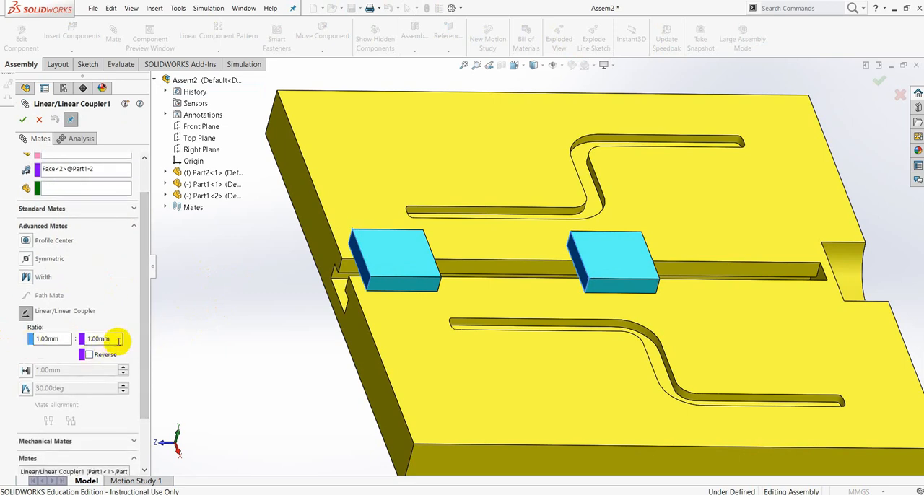
pyautogui.write('2')
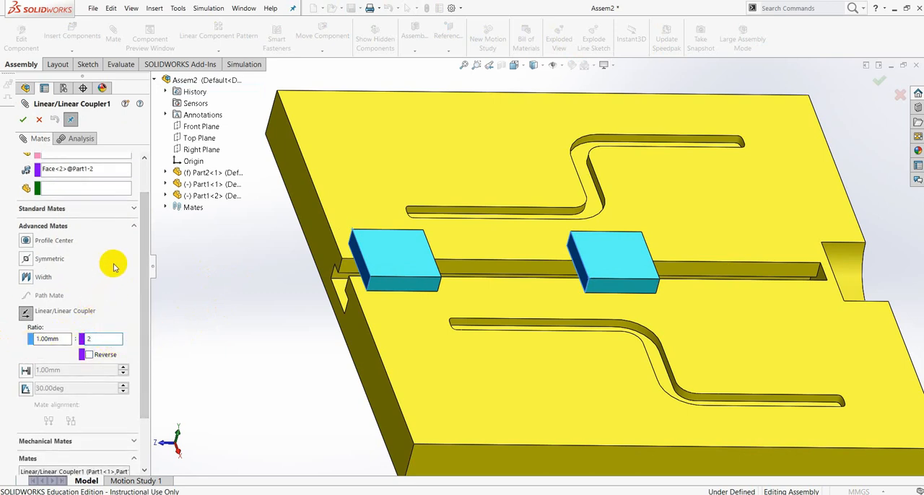
pyautogui.click(409, 269)
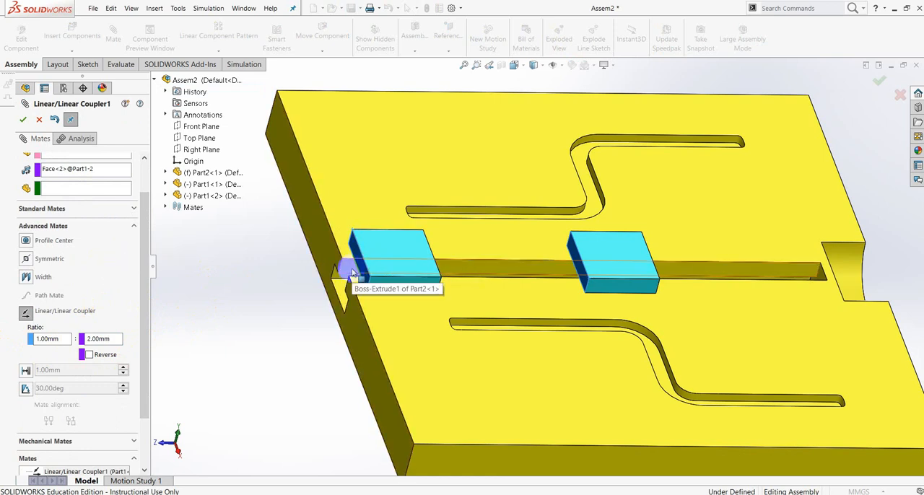
pyautogui.click(391, 266)
pyautogui.click(612, 262)
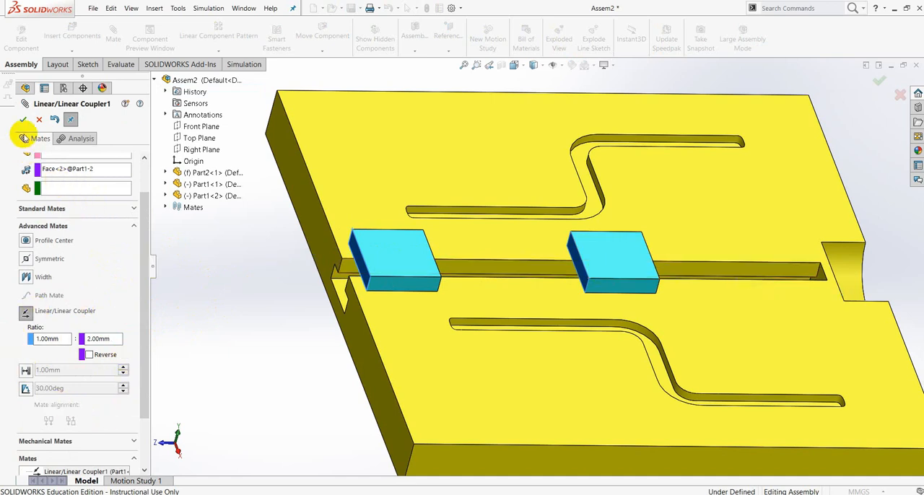
pyautogui.click(23, 119)
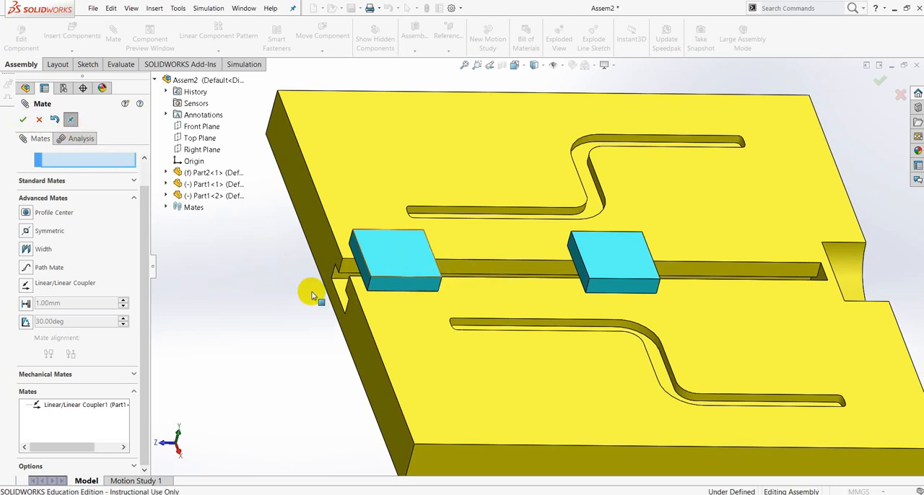
# Leave the mate command and move the first slider inward along the T-slot and back to its open end to test the coupled motion.
pyautogui.press('Escape')
pyautogui.scroll(5, 310, 291)
pyautogui.scroll(-3, 538, 281)
pyautogui.scroll(-2, 537, 282)
pyautogui.moveTo(423, 233); pyautogui.dragTo(538, 243)
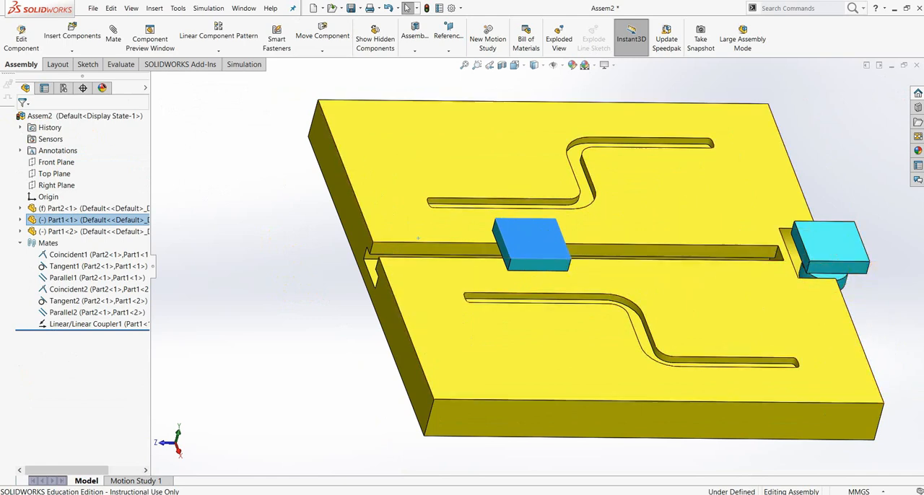
pyautogui.moveTo(534, 238); pyautogui.dragTo(408, 265)
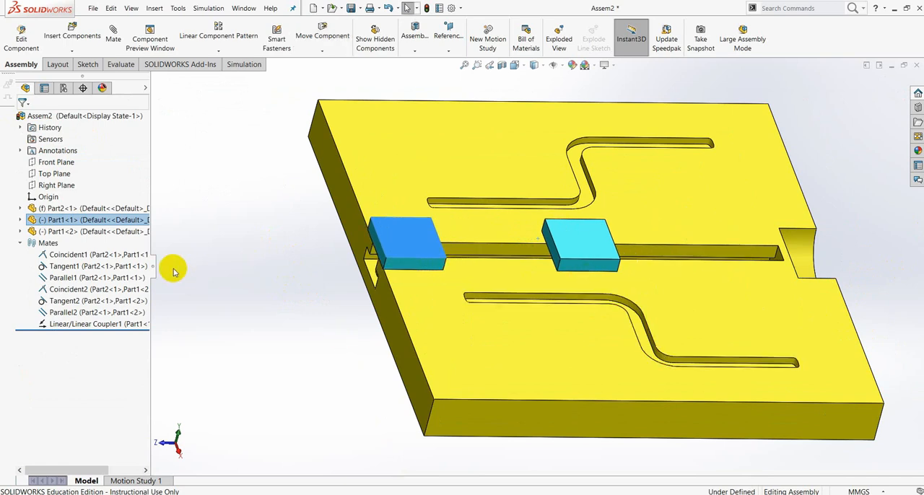
# Delete the Linear/Linear Coupler mate between the two sliders.
pyautogui.click(70, 325)
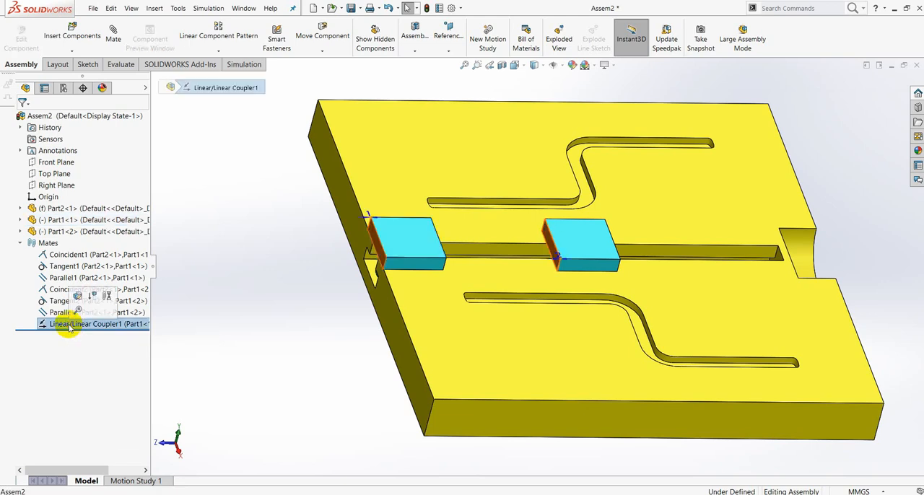
pyautogui.rightClick(70, 326)
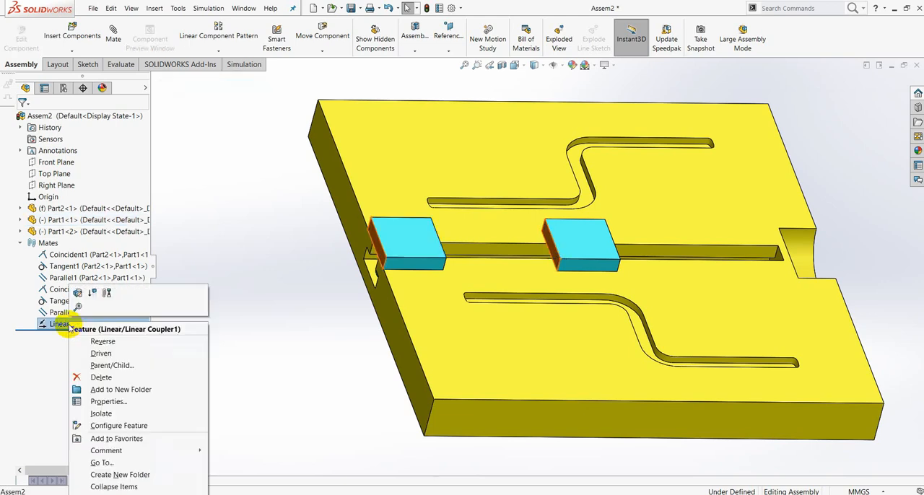
pyautogui.click(116, 376)
pyautogui.click(529, 190)
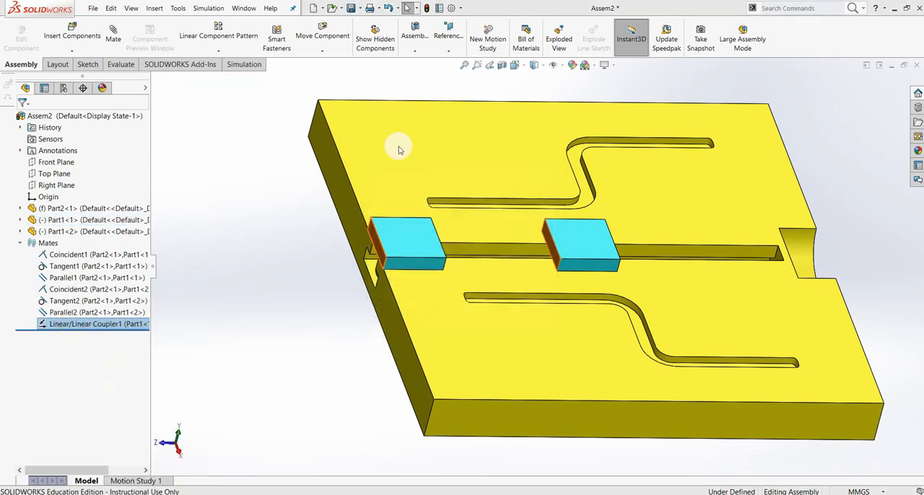
# Start a new mate with the advanced mate types shown and move both sliders along the T-slot, away from its open end.
pyautogui.click(114, 39)
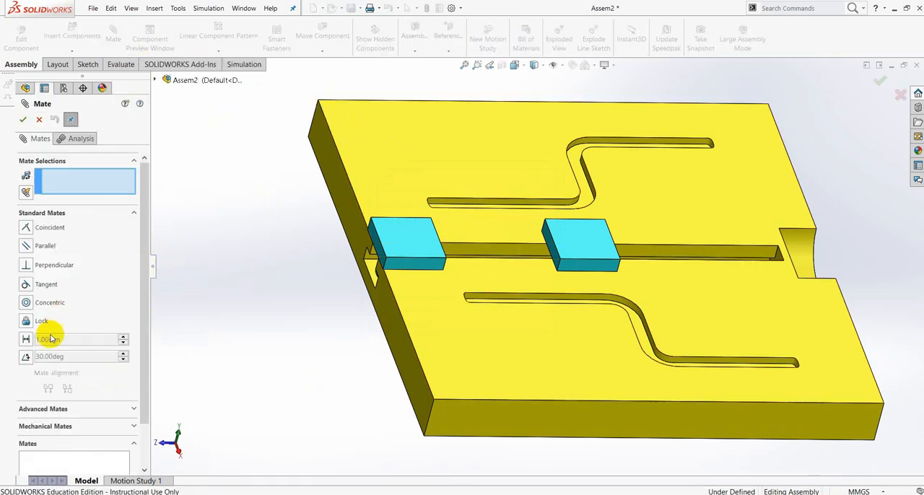
pyautogui.click(134, 409)
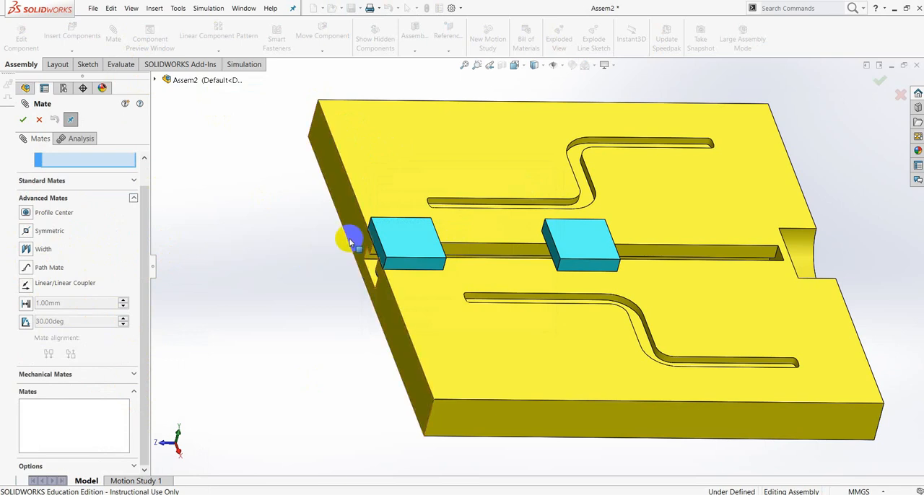
pyautogui.moveTo(579, 250); pyautogui.dragTo(735, 257)
pyautogui.moveTo(435, 246); pyautogui.dragTo(492, 245)
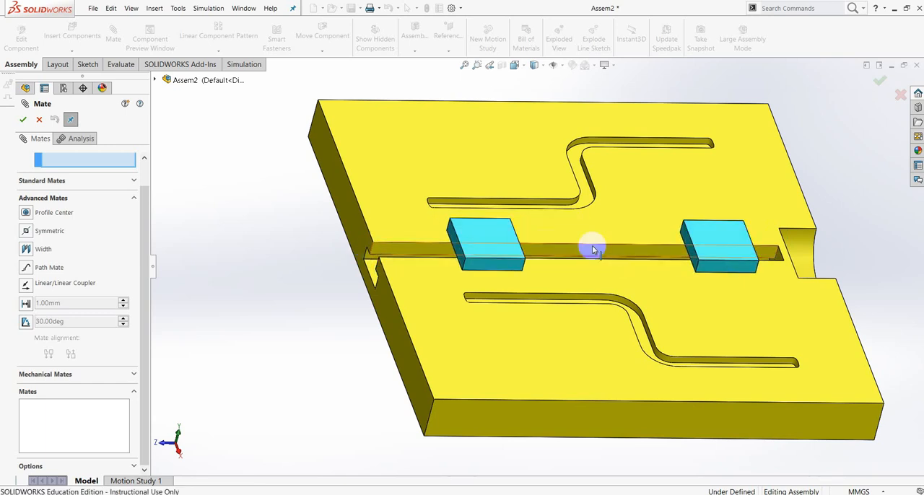
pyautogui.moveTo(719, 296); pyautogui.dragTo(696, 316, button='middle')
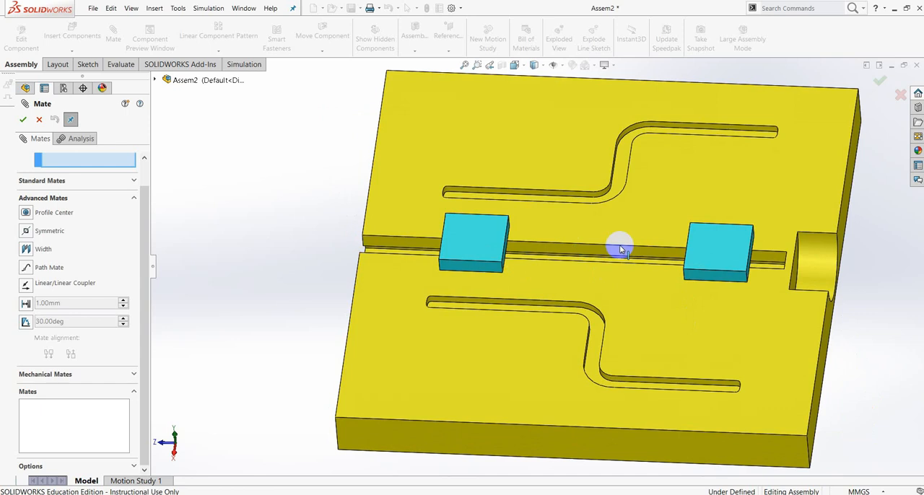
pyautogui.moveTo(462, 246)
pyautogui.mouseDown()
pyautogui.moveTo(471, 248)
pyautogui.moveTo(458, 248)
pyautogui.mouseUp()
pyautogui.moveTo(506, 304); pyautogui.dragTo(537, 316, button='middle')
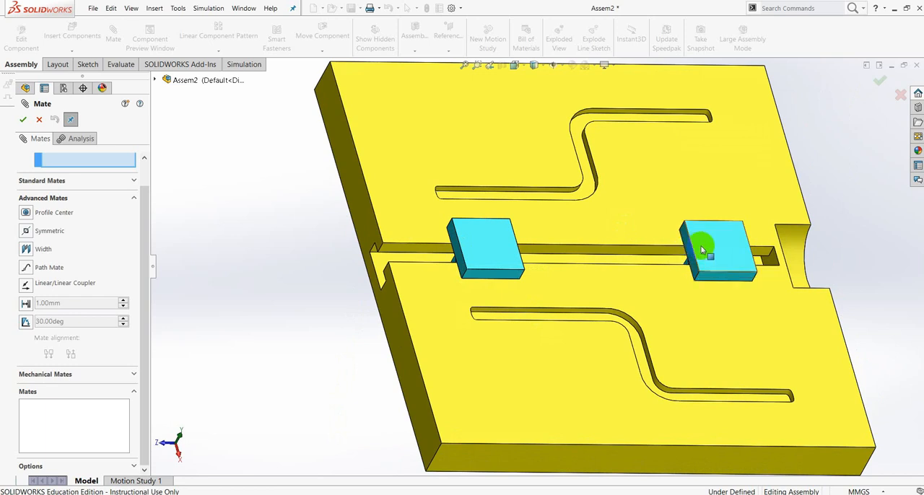
pyautogui.moveTo(845, 255); pyautogui.dragTo(725, 256, button='middle')
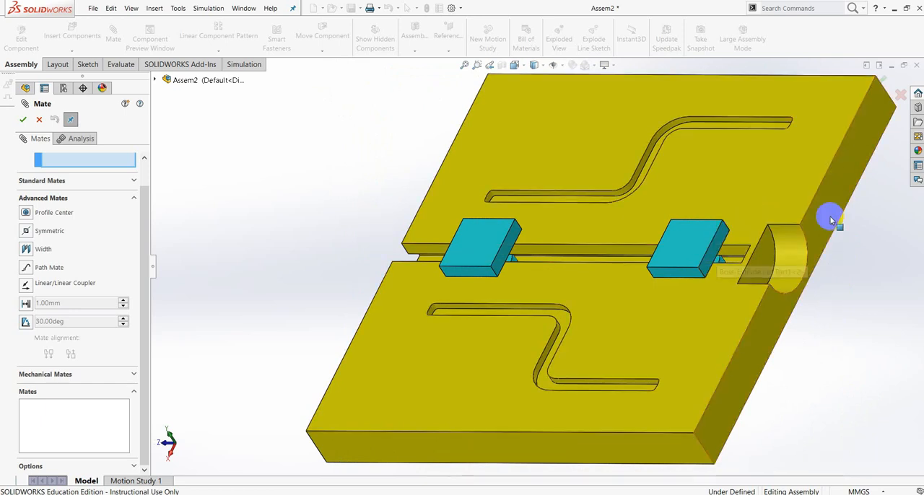
pyautogui.moveTo(779, 346); pyautogui.dragTo(816, 362, button='middle')
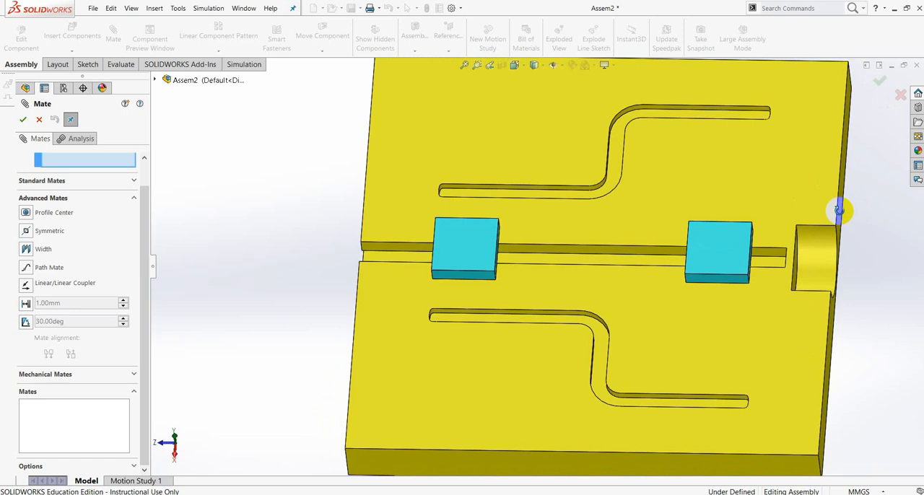
pyautogui.moveTo(840, 210); pyautogui.dragTo(841, 196, button='middle')
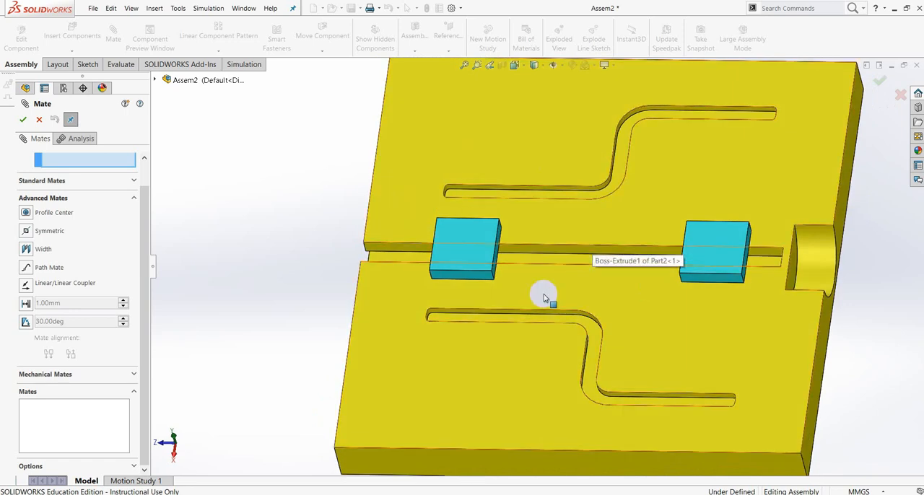
# Choose the Width mate and pick the outward-facing head side faces of both sliders as the width selections.
pyautogui.click(26, 250)
pyautogui.scroll(5, 561, 283)
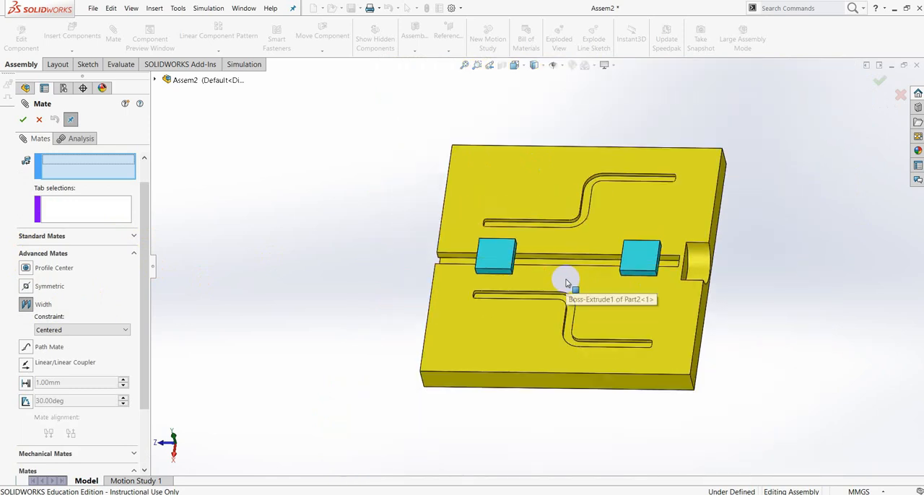
pyautogui.scroll(2, 140, 231)
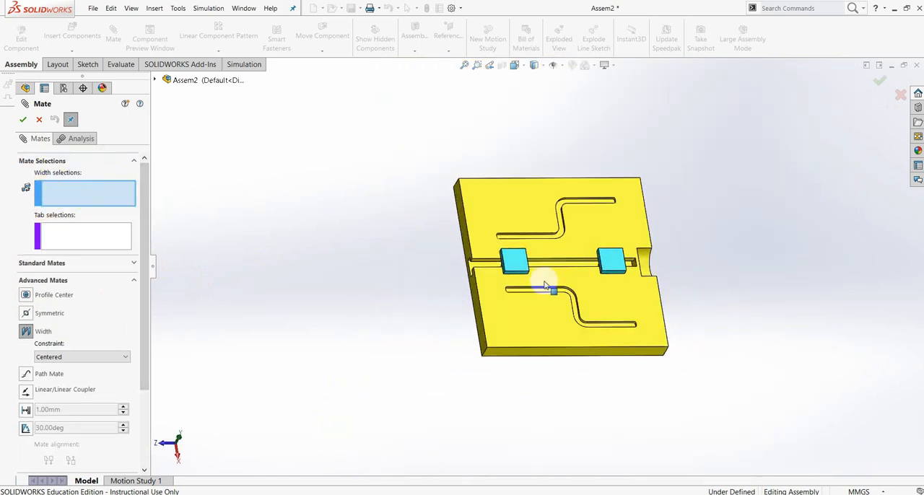
pyautogui.scroll(-8, 519, 262)
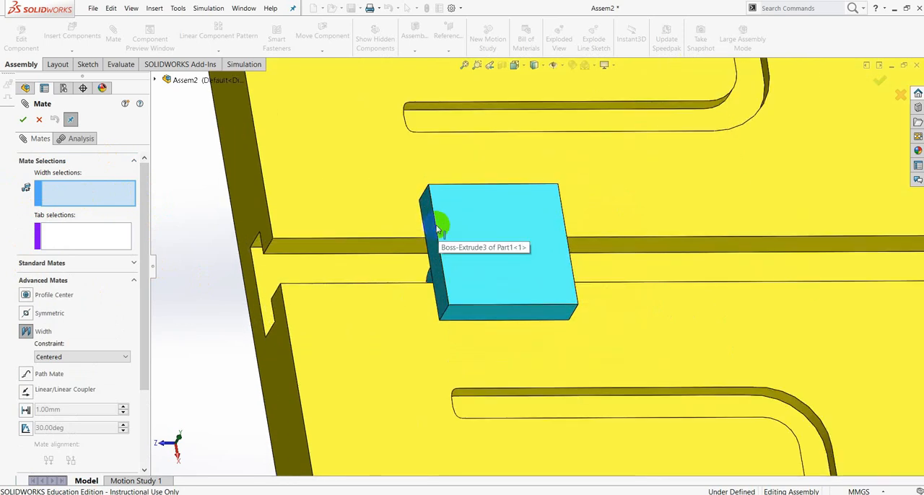
pyautogui.click(423, 232)
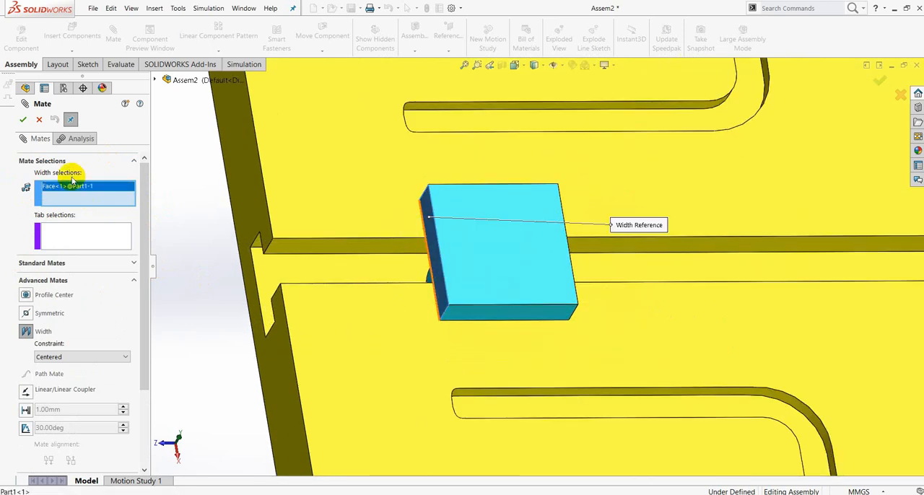
pyautogui.scroll(8, 588, 237)
pyautogui.moveTo(808, 243); pyautogui.dragTo(714, 260, button='middle')
pyautogui.scroll(-5, 697, 267)
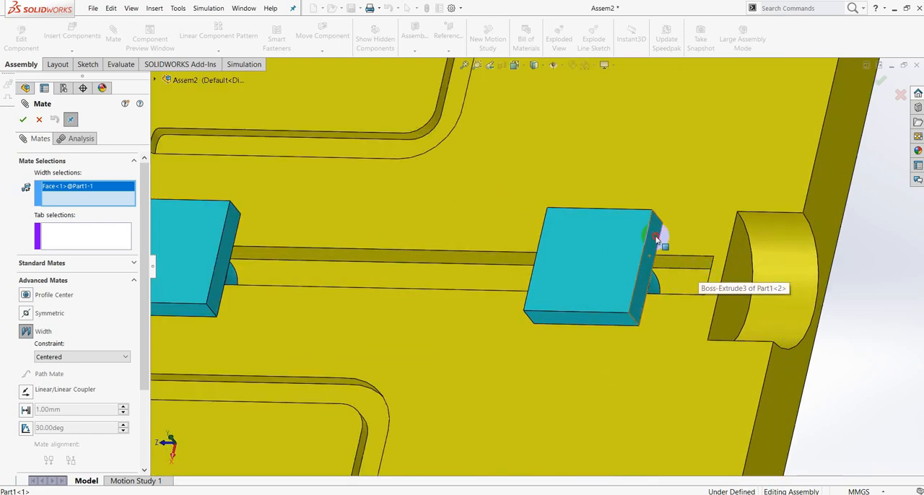
pyautogui.click(657, 238)
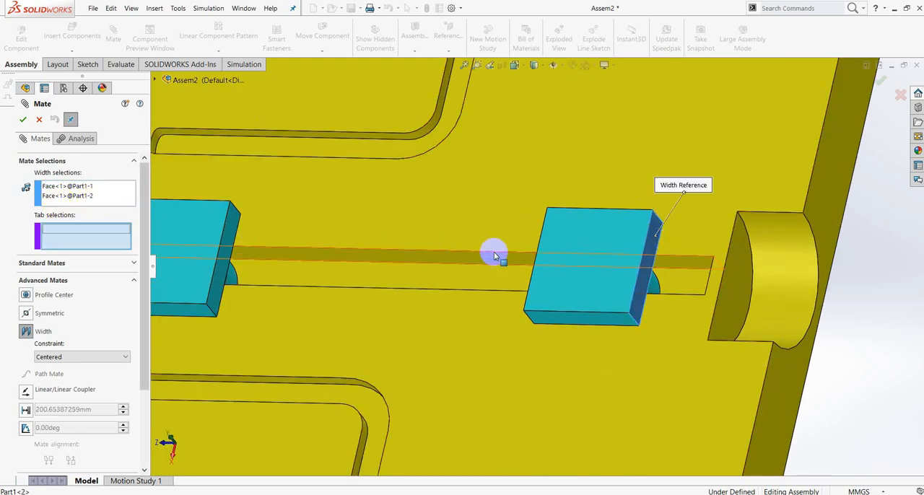
# Pick the plate's two opposite end faces, at both ends of the T-slot direction, as the tab selections.
pyautogui.press('f')
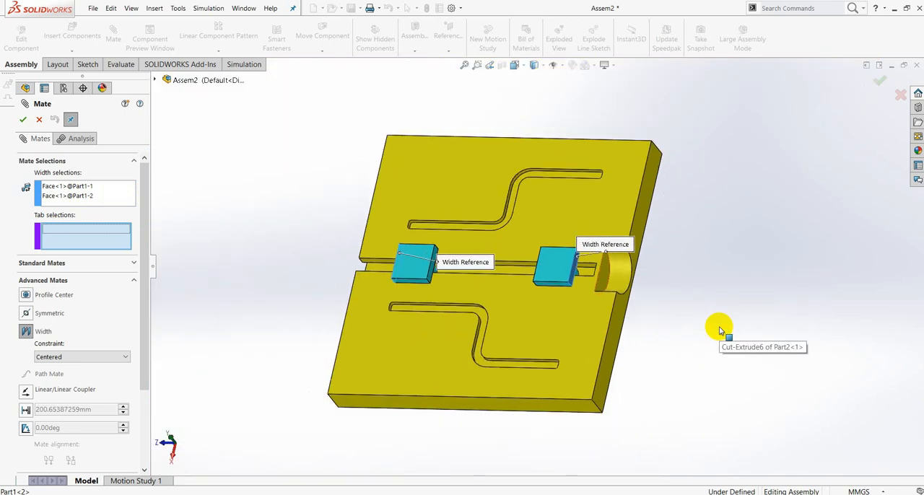
pyautogui.moveTo(641, 332); pyautogui.dragTo(697, 356, button='middle')
pyautogui.click(349, 212)
pyautogui.moveTo(664, 206); pyautogui.dragTo(640, 228, button='middle')
pyautogui.click(641, 228)
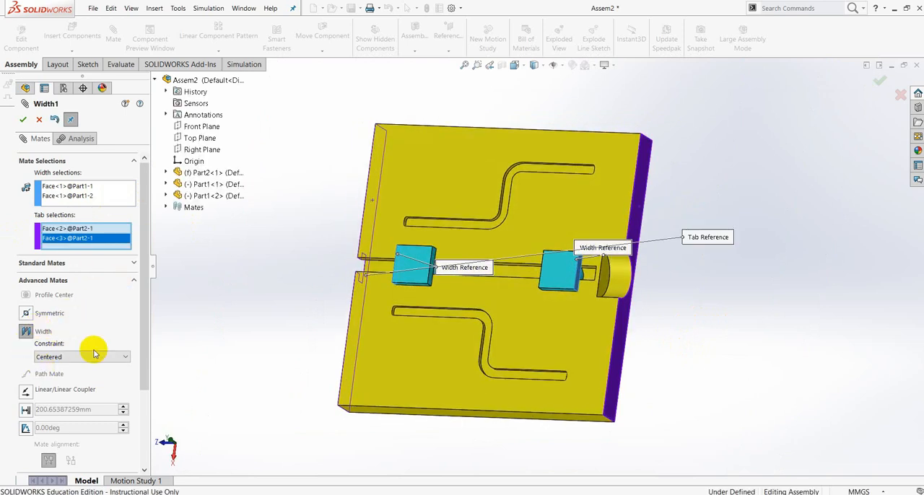
# Apply the Width mate with the Centered constraint and close the mate command.
pyautogui.click(119, 358)
pyautogui.click(126, 352)
pyautogui.moveTo(144, 347); pyautogui.dragTo(135, 325)
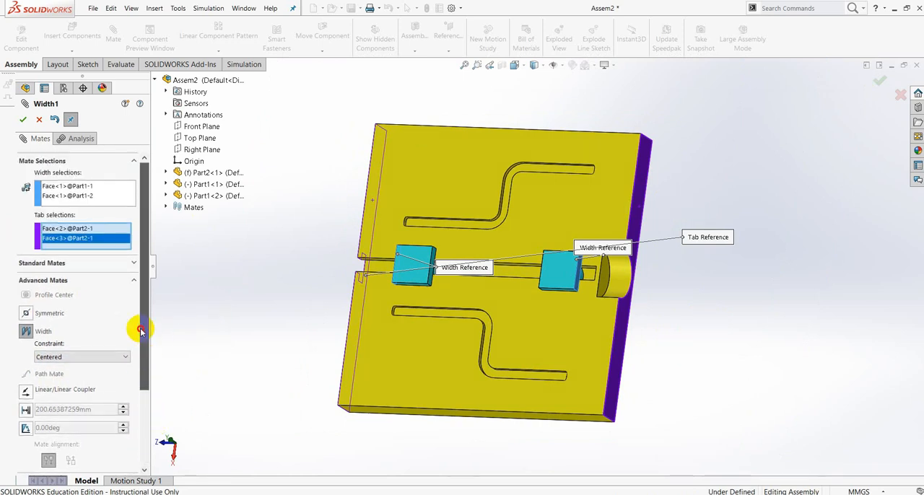
pyautogui.moveTo(679, 330); pyautogui.dragTo(712, 279, button='middle')
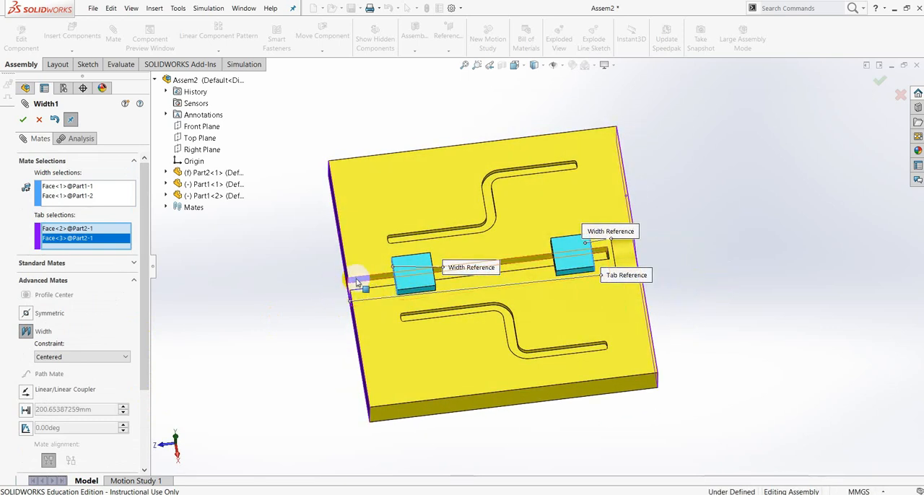
pyautogui.moveTo(725, 359); pyautogui.dragTo(642, 362, button='middle')
pyautogui.moveTo(144, 350); pyautogui.dragTo(141, 316)
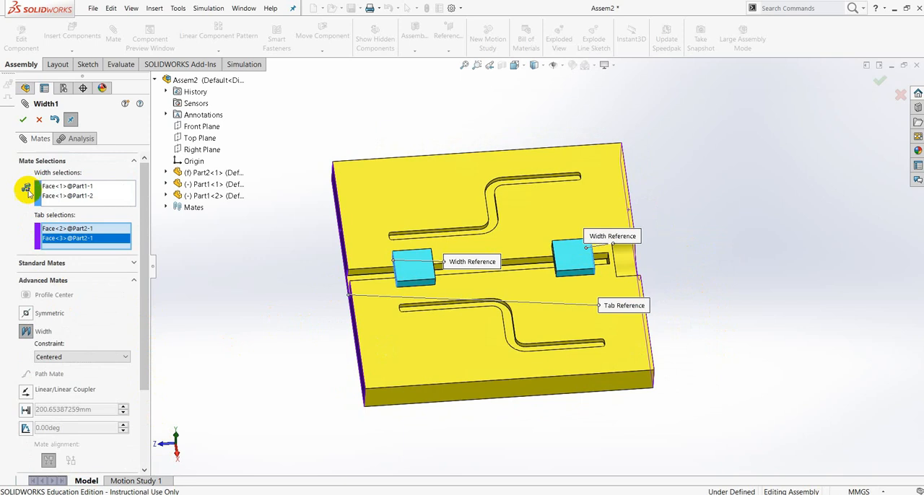
pyautogui.click(22, 123)
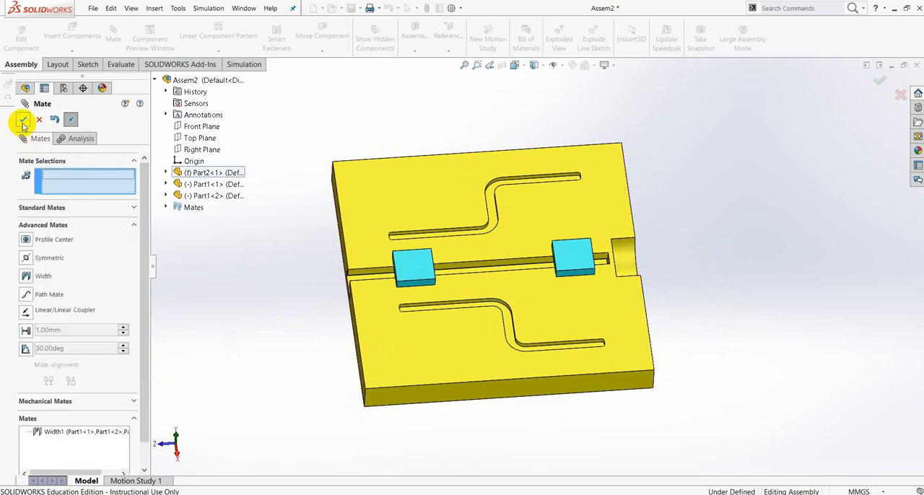
pyautogui.click(23, 123)
pyautogui.moveTo(722, 271); pyautogui.dragTo(721, 323, button='middle')
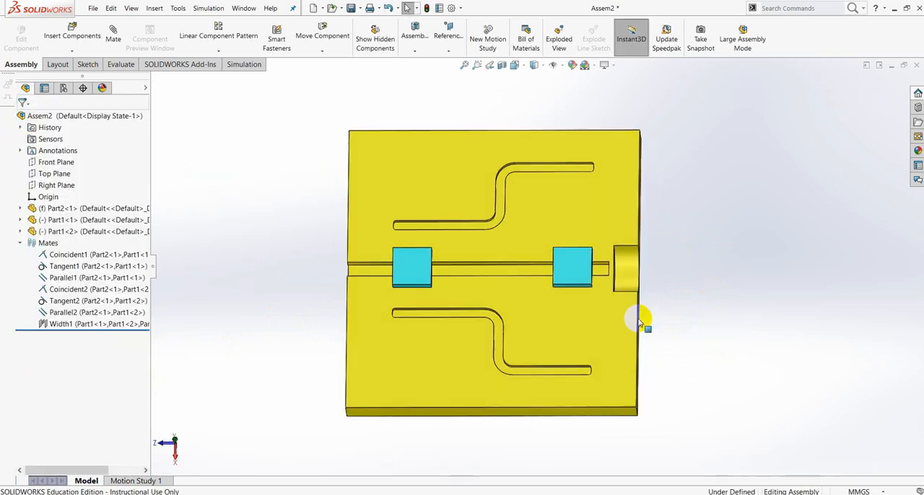
pyautogui.click(421, 273)
pyautogui.click(724, 262)
pyautogui.moveTo(724, 262); pyautogui.dragTo(588, 354, button='middle')
pyautogui.scroll(-4, 538, 253)
pyautogui.scroll(4, 401, 281)
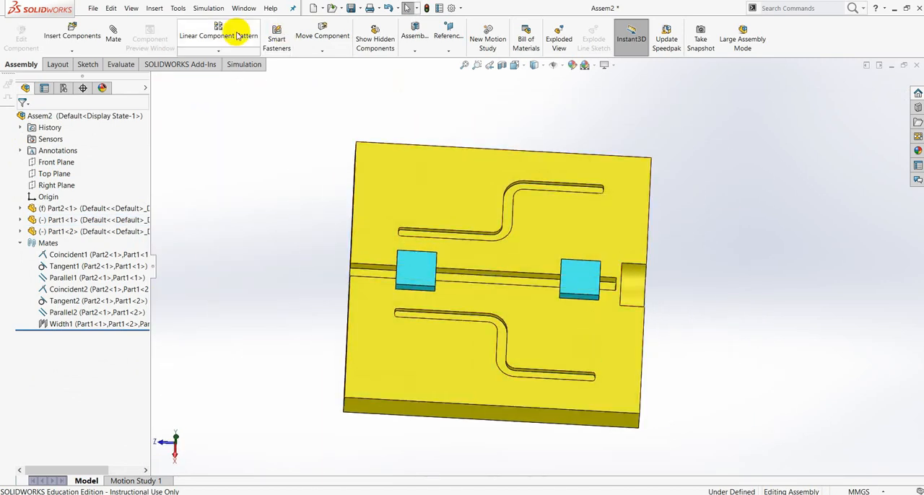
# Measure the distance from the outer side face of the slider near the T-slot's open end to the plate's adjacent end face.
pyautogui.click(121, 65)
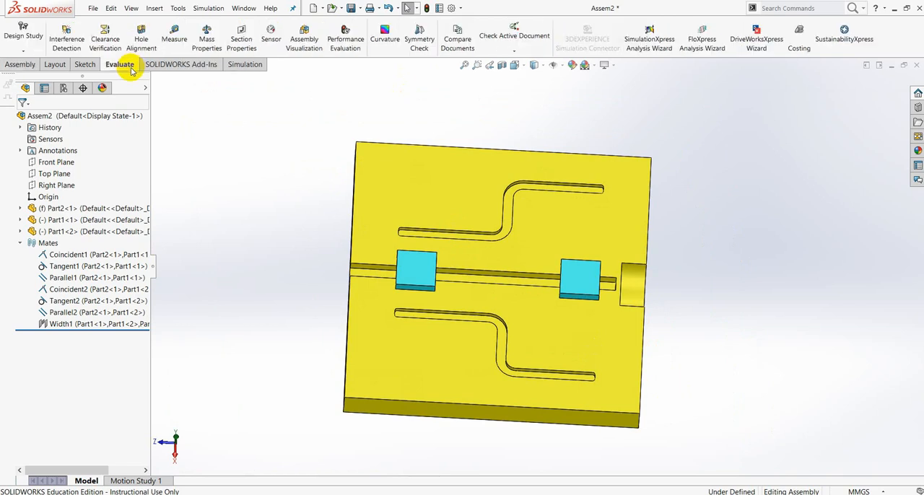
pyautogui.click(173, 40)
pyautogui.moveTo(454, 315); pyautogui.dragTo(447, 270, button='middle')
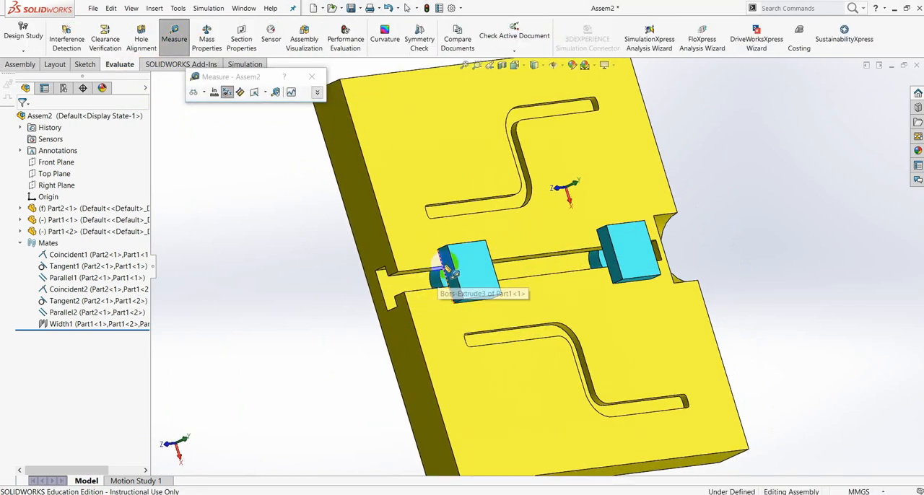
pyautogui.click(448, 271)
pyautogui.click(373, 224)
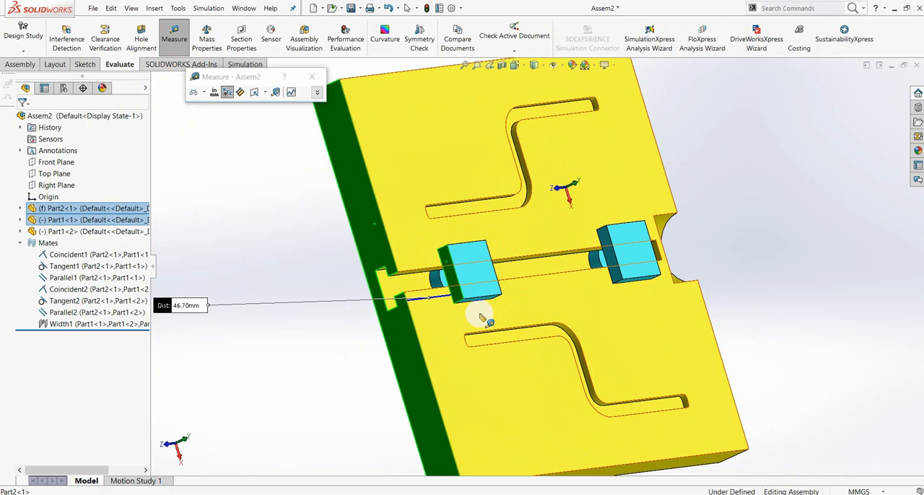
pyautogui.click(776, 220)
# Measure the distance from the other slider's outer side face to the plate's end face beside the semicircular notch.
pyautogui.moveTo(787, 249); pyautogui.dragTo(711, 271, button='middle')
pyautogui.scroll(-3, 770, 267)
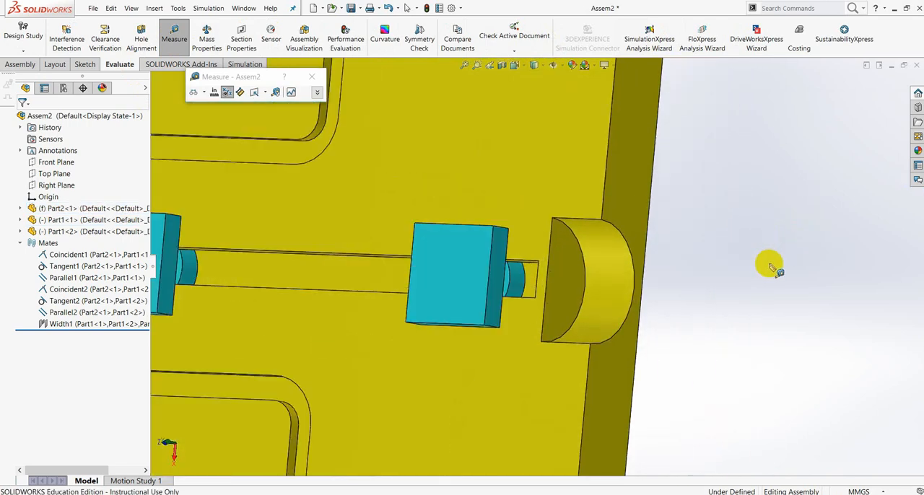
pyautogui.click(501, 245)
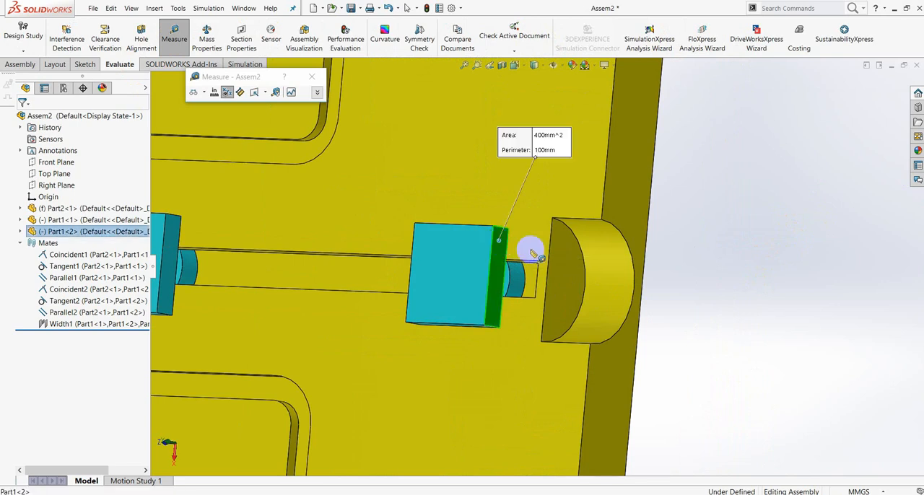
pyautogui.click(619, 202)
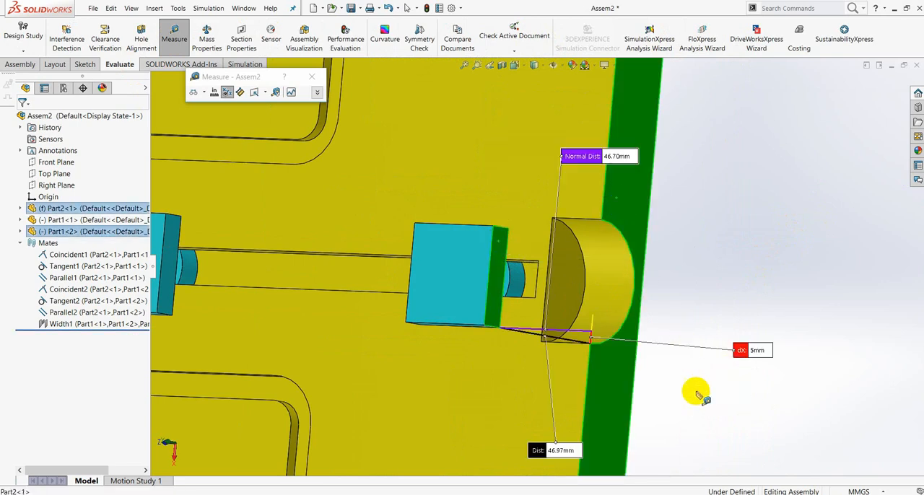
pyautogui.click(745, 215)
pyautogui.scroll(2, 736, 269)
pyautogui.moveTo(677, 260); pyautogui.dragTo(728, 280, button='middle')
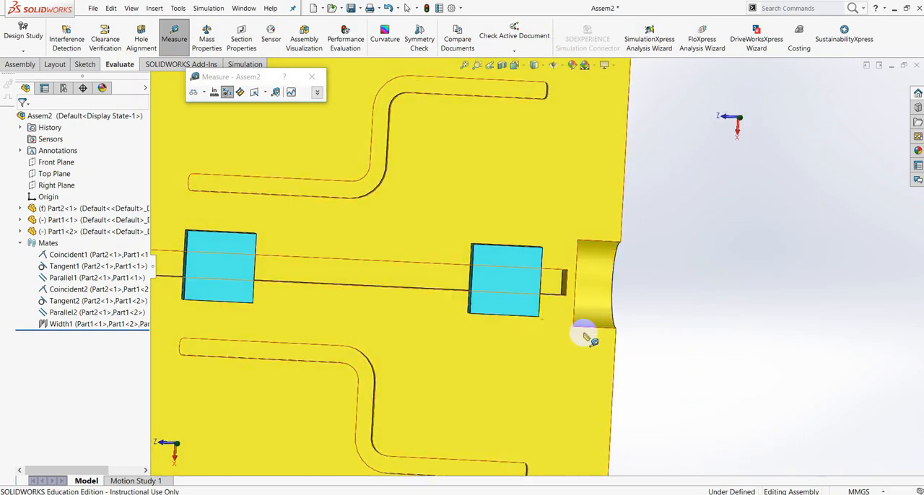
pyautogui.scroll(3, 586, 333)
pyautogui.moveTo(700, 329); pyautogui.dragTo(664, 324, button='middle')
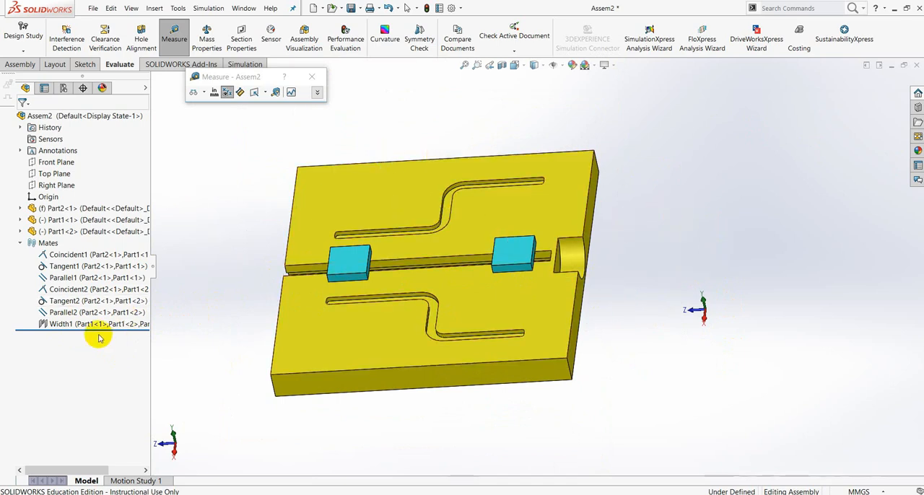
# Close the Measure tool and delete the Width1 mate from the assembly.
pyautogui.rightClick(75, 325)
pyautogui.press('Escape')
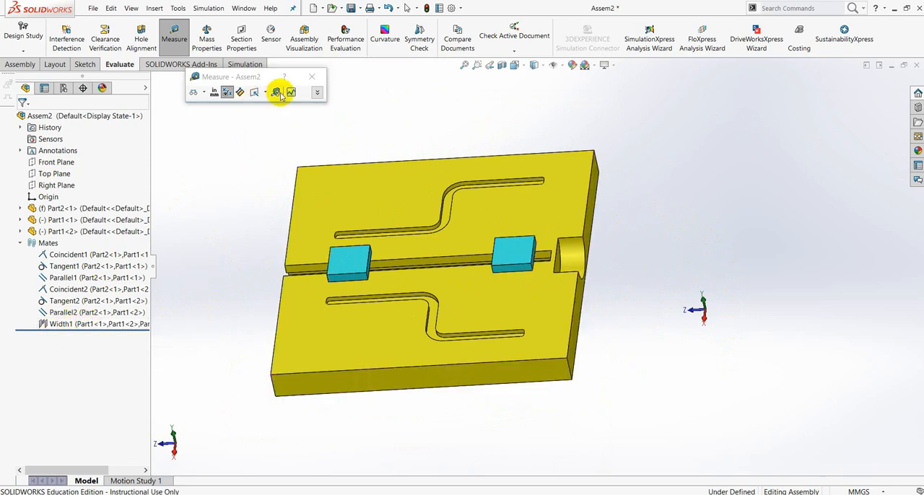
pyautogui.click(312, 82)
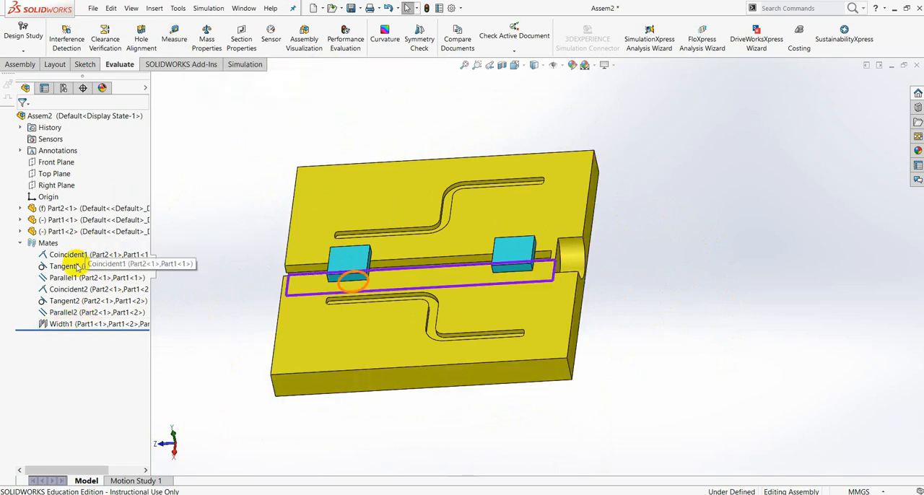
pyautogui.rightClick(64, 324)
pyautogui.click(97, 353)
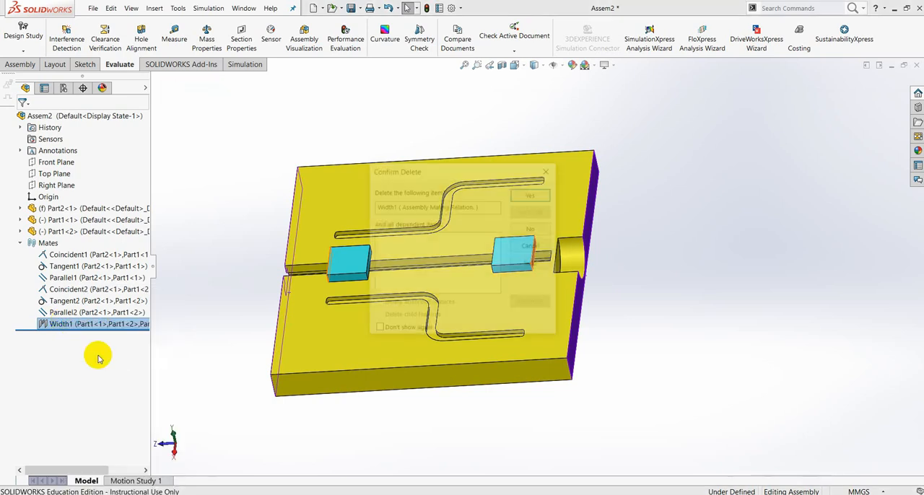
pyautogui.click(531, 192)
pyautogui.moveTo(628, 304)
pyautogui.mouseDown(button='middle')
pyautogui.moveTo(693, 216)
pyautogui.moveTo(644, 287)
pyautogui.moveTo(613, 295)
pyautogui.mouseUp(button='middle')
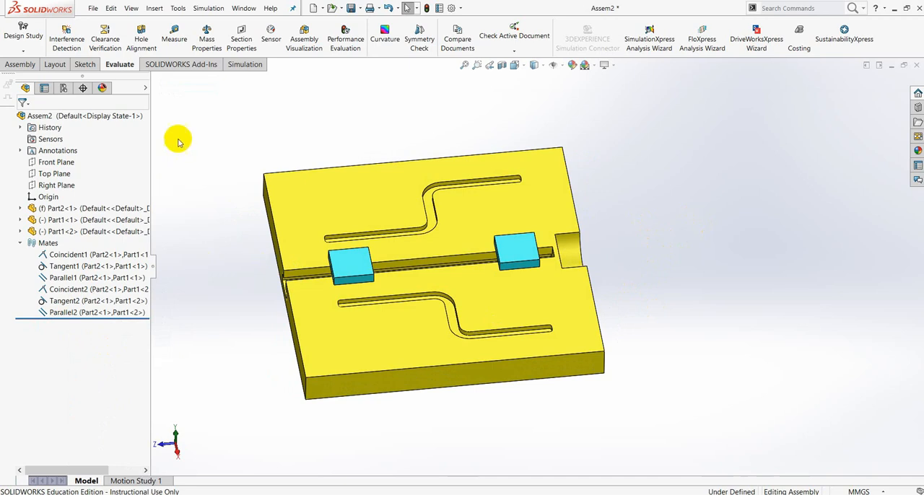
pyautogui.click(20, 64)
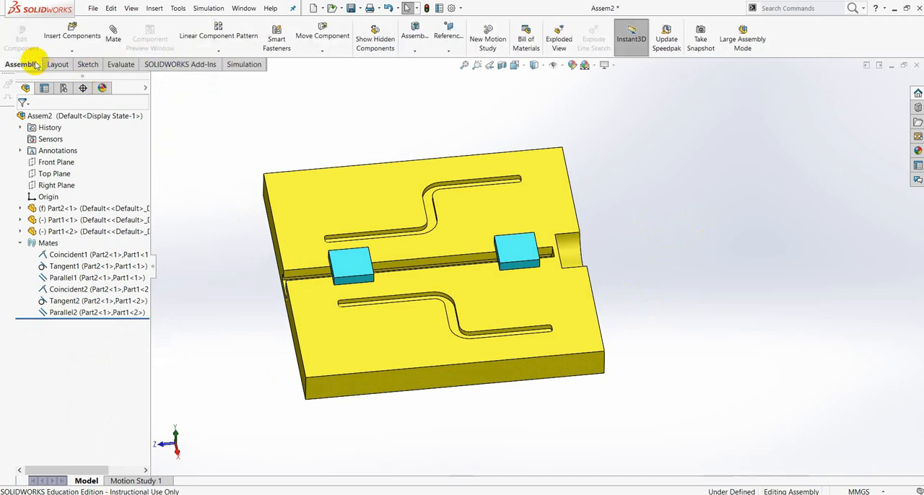
pyautogui.click(113, 39)
pyautogui.moveTo(594, 206); pyautogui.dragTo(639, 225, button='middle')
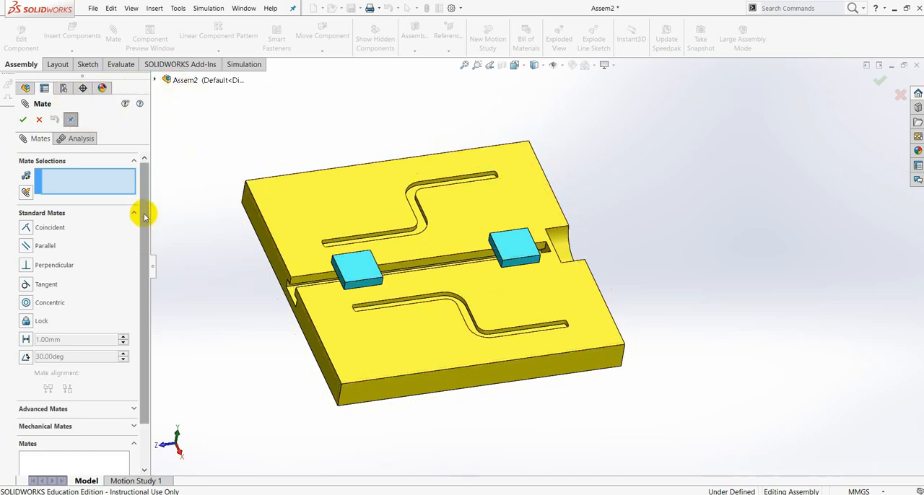
pyautogui.click(134, 409)
pyautogui.click(25, 232)
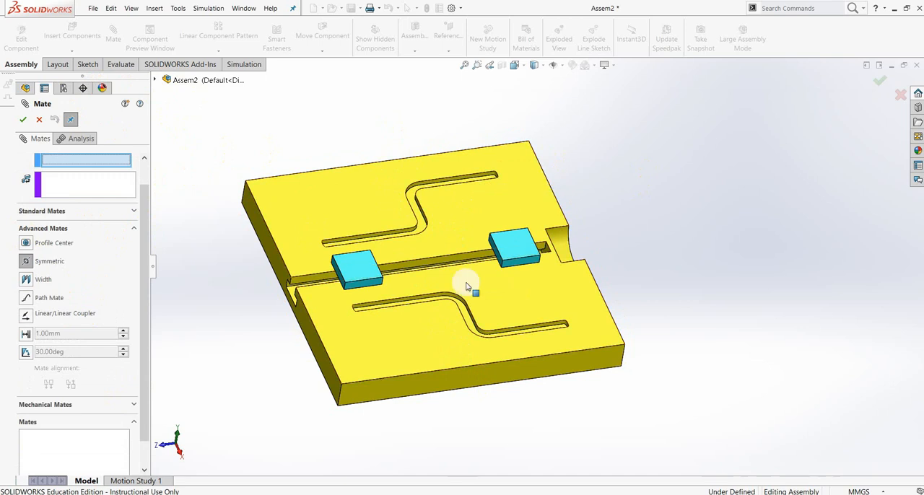
pyautogui.scroll(5, 469, 293)
pyautogui.scroll(-3, 484, 282)
pyautogui.scroll(-2, 498, 257)
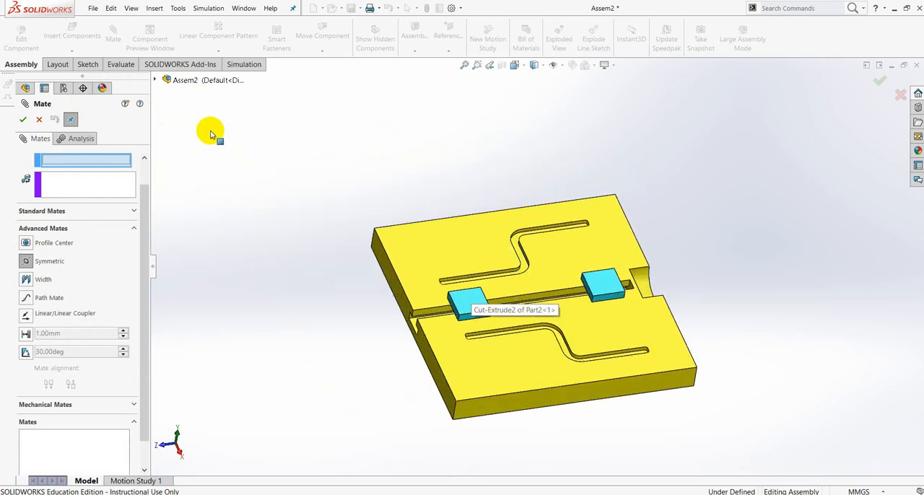
pyautogui.click(155, 80)
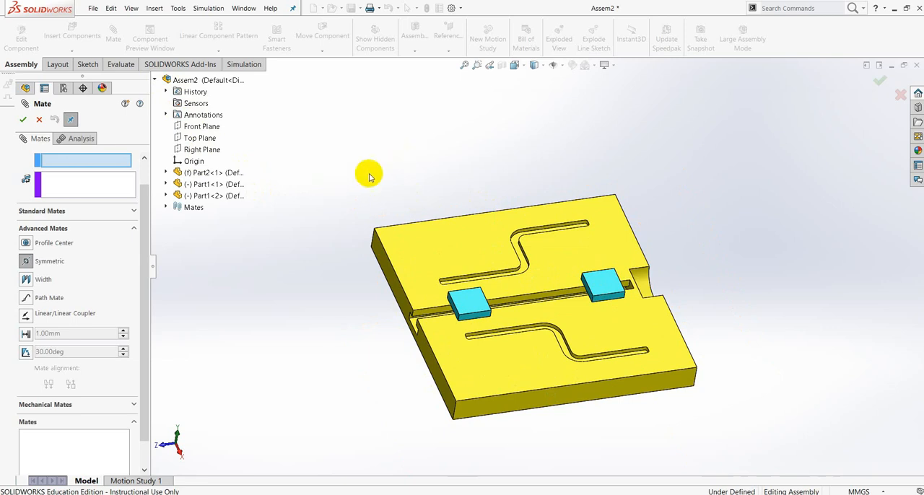
pyautogui.click(41, 119)
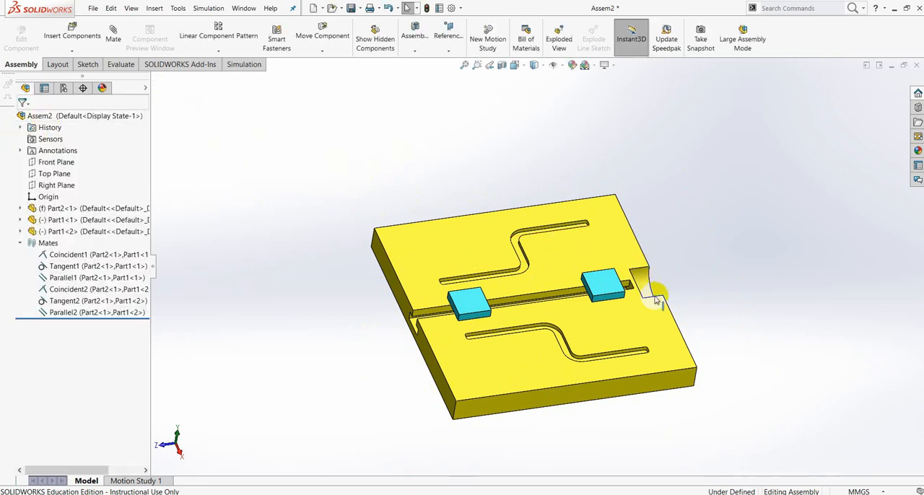
# Start editing the Part2 plate within the assembly, rebuilding and saving the assembly as 1 in the tugas 10 folder.
pyautogui.scroll(2, 668, 293)
pyautogui.moveTo(682, 293); pyautogui.dragTo(676, 262, button='middle')
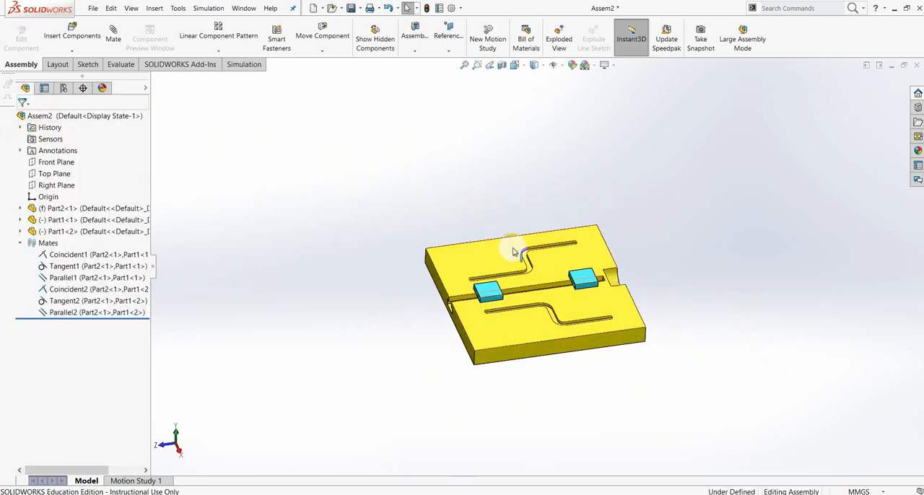
pyautogui.scroll(-3, 604, 280)
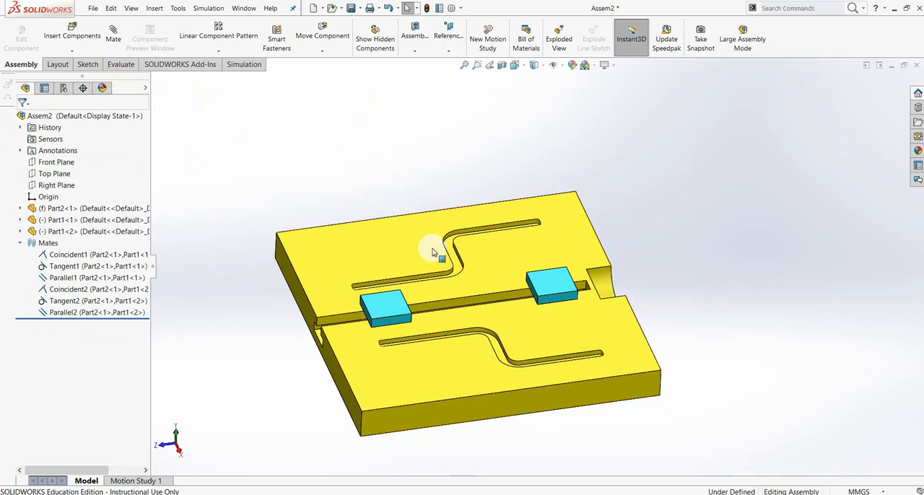
pyautogui.click(464, 240)
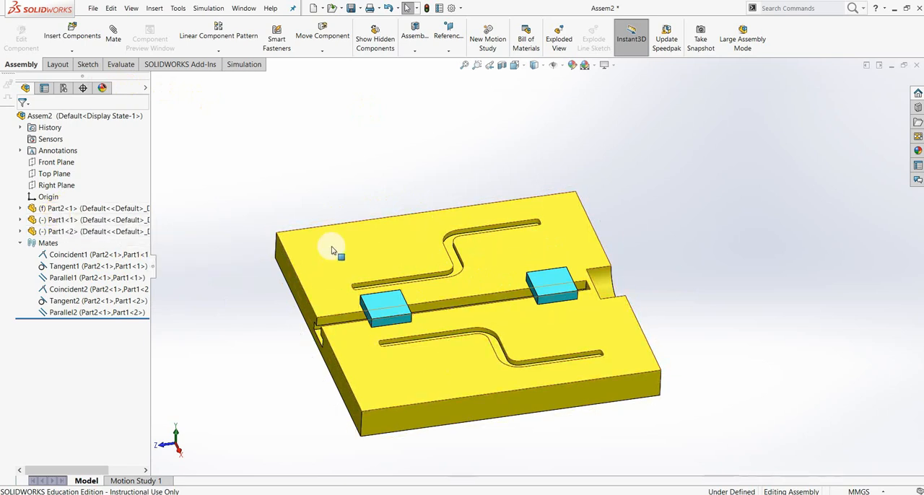
pyautogui.click(72, 208)
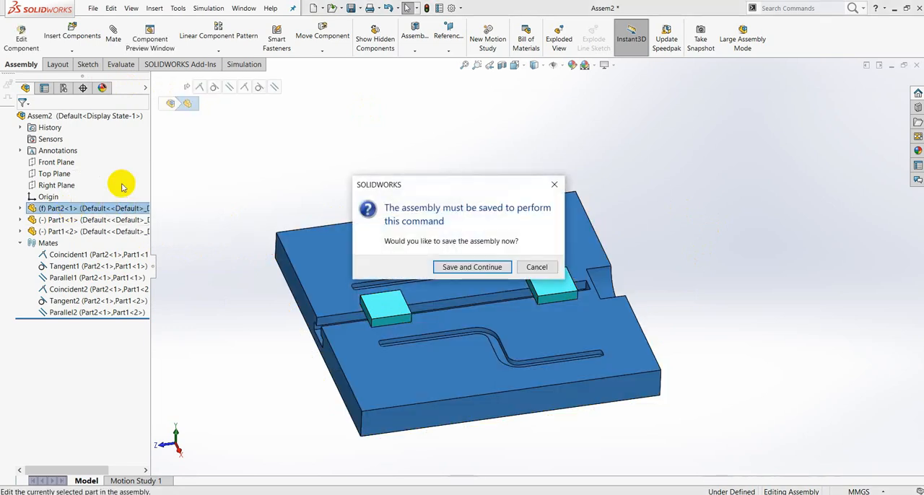
pyautogui.click(487, 268)
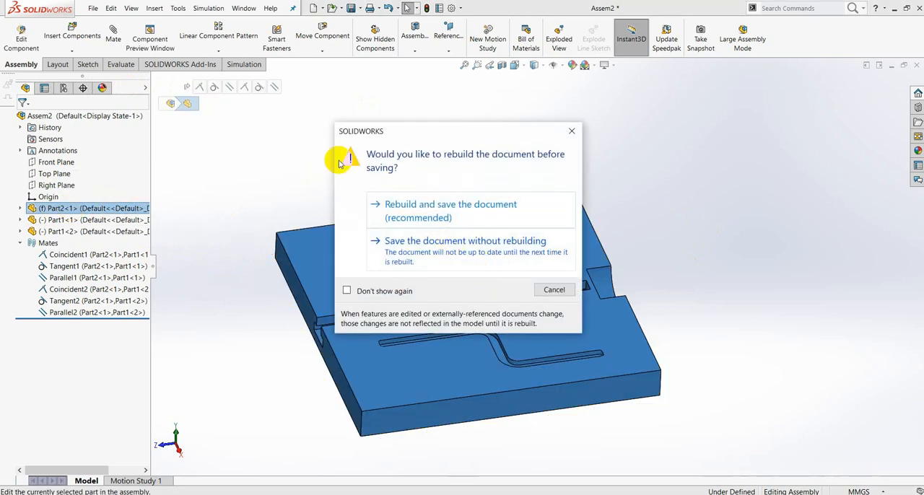
pyautogui.click(429, 213)
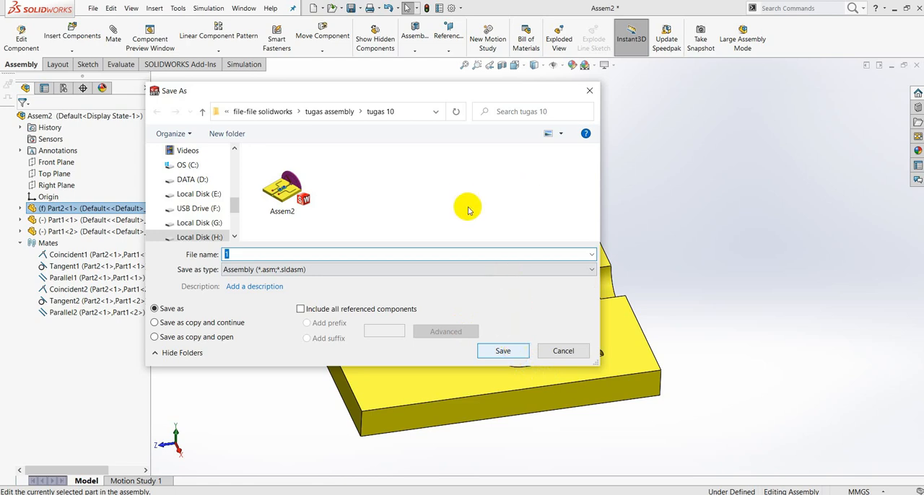
pyautogui.press('Return')
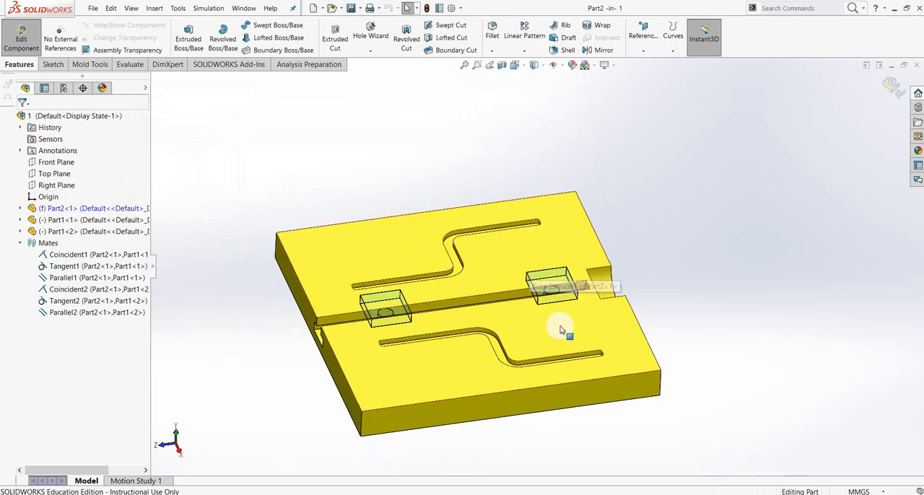
# Create a reference plane offset 150 mm inward from the plate's end face at the T-slot's open end.
pyautogui.scroll(-2, 602, 326)
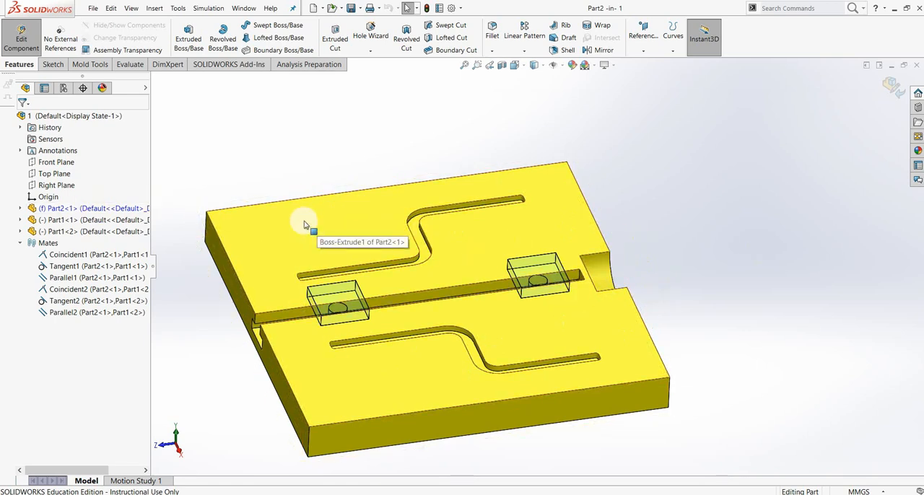
pyautogui.click(642, 52)
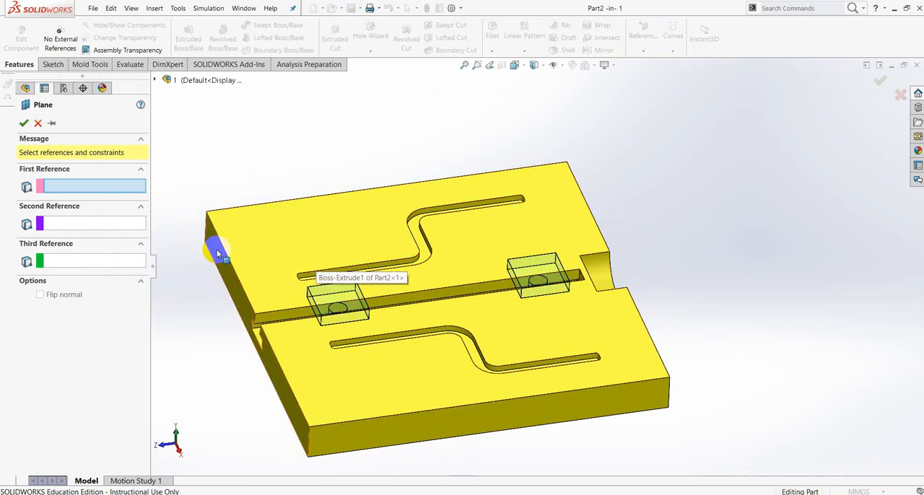
pyautogui.click(154, 80)
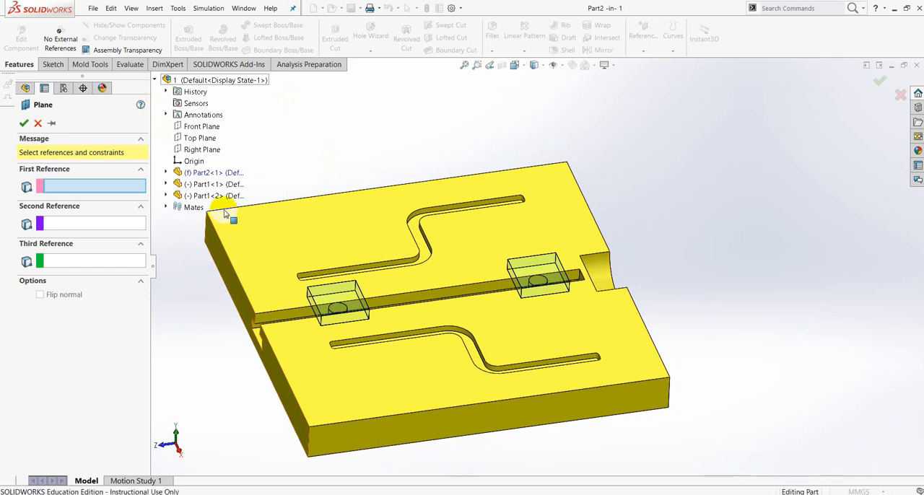
pyautogui.click(244, 307)
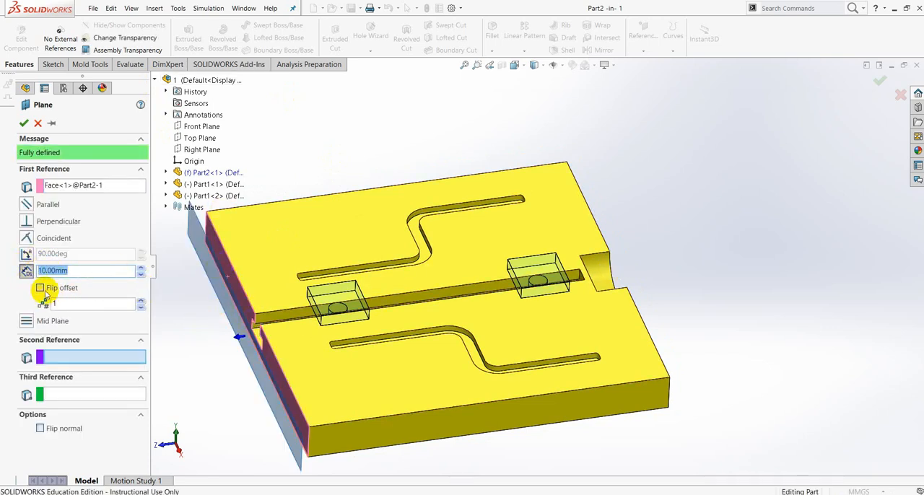
pyautogui.click(40, 288)
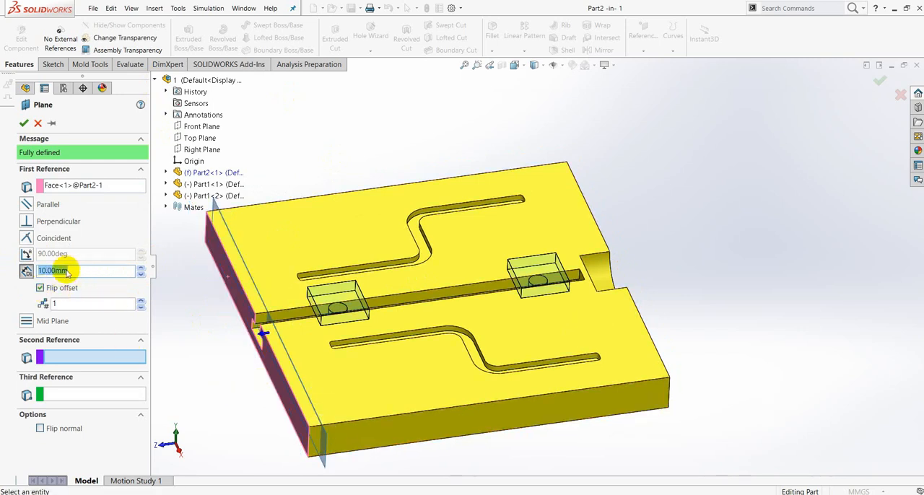
pyautogui.moveTo(72, 270); pyautogui.dragTo(20, 268)
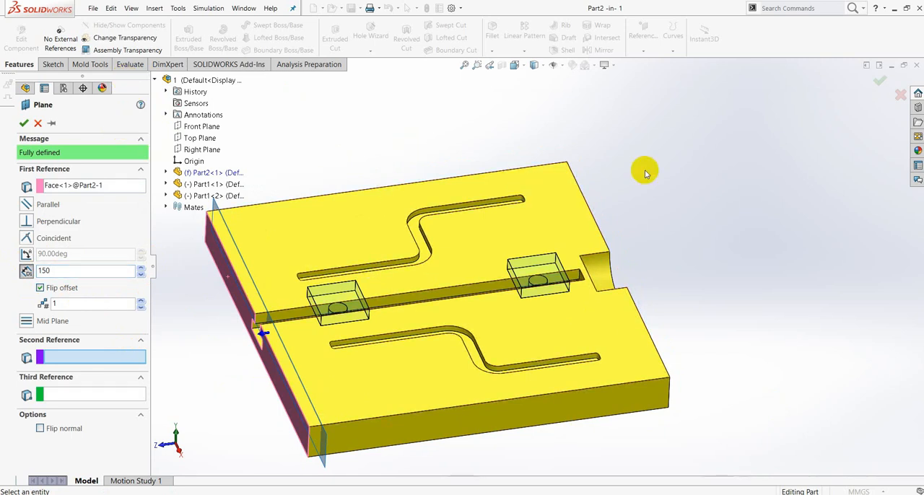
pyautogui.click(23, 125)
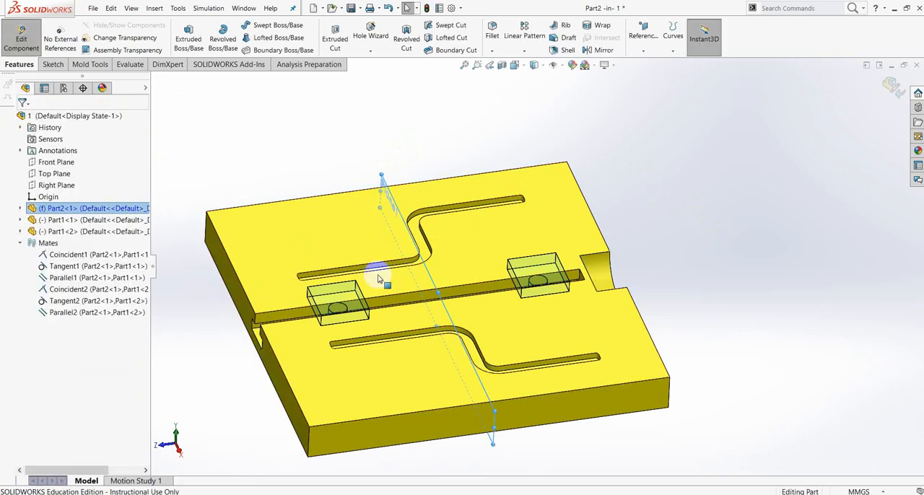
# Finish editing the Part2 plate and return to the assembly.
pyautogui.click(365, 124)
pyautogui.moveTo(431, 258); pyautogui.dragTo(469, 302)
pyautogui.scroll(5, 667, 243)
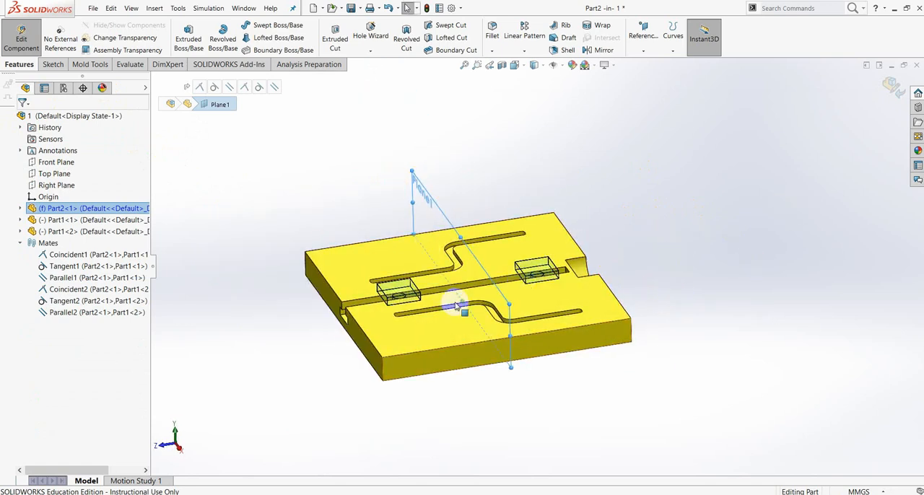
pyautogui.click(890, 87)
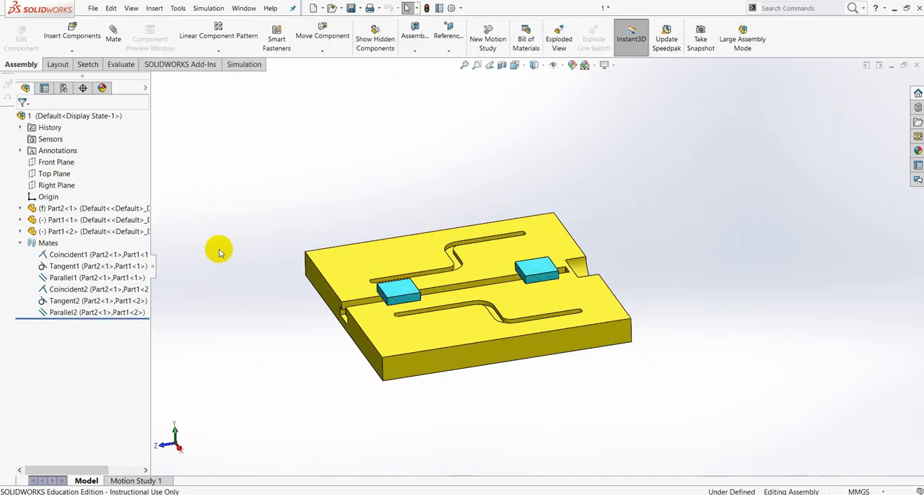
# Start a Symmetric mate using the Part2 plate's reference plane Plane1 as the symmetry plane.
pyautogui.click(113, 35)
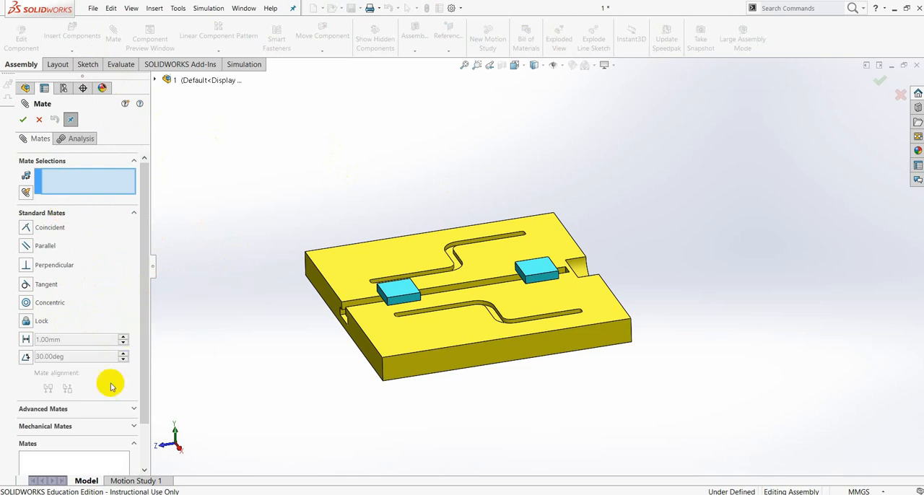
pyautogui.click(132, 408)
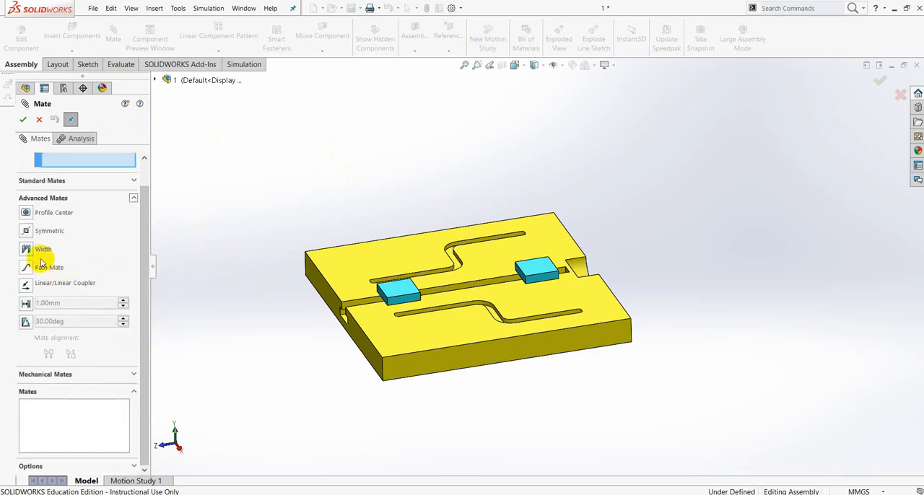
pyautogui.click(27, 232)
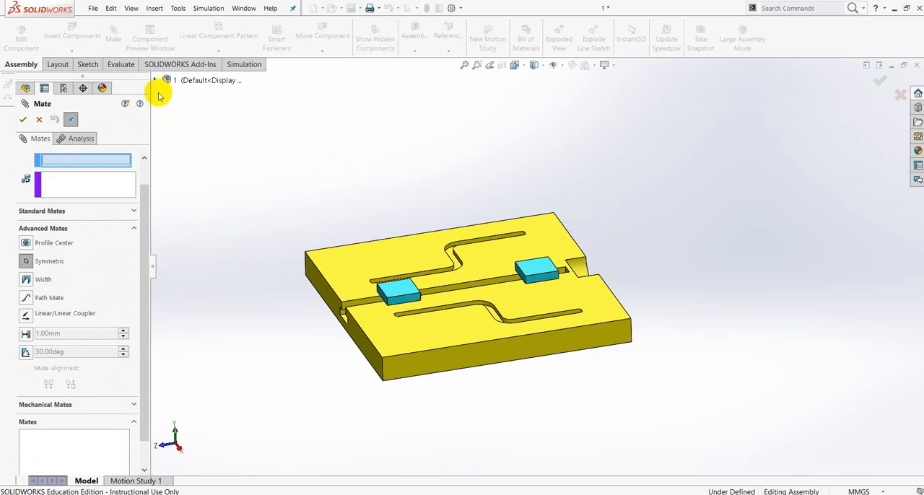
pyautogui.moveTo(140, 195); pyautogui.dragTo(140, 165)
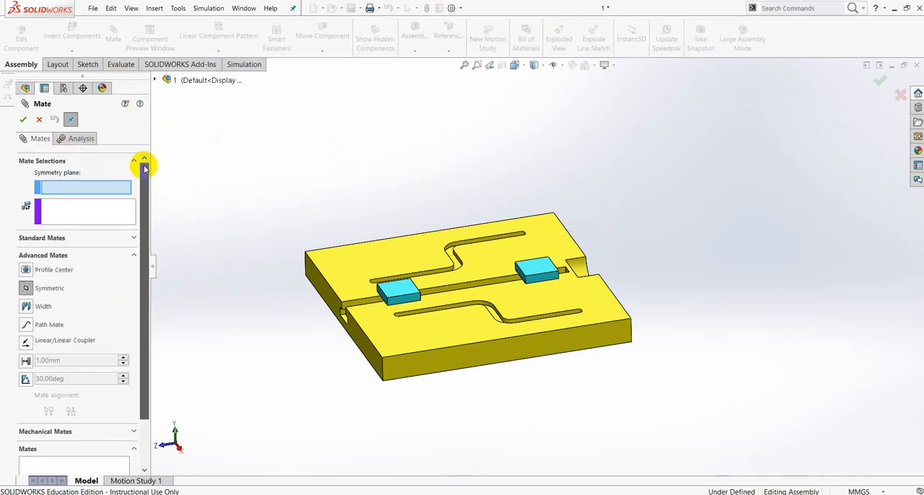
pyautogui.click(154, 80)
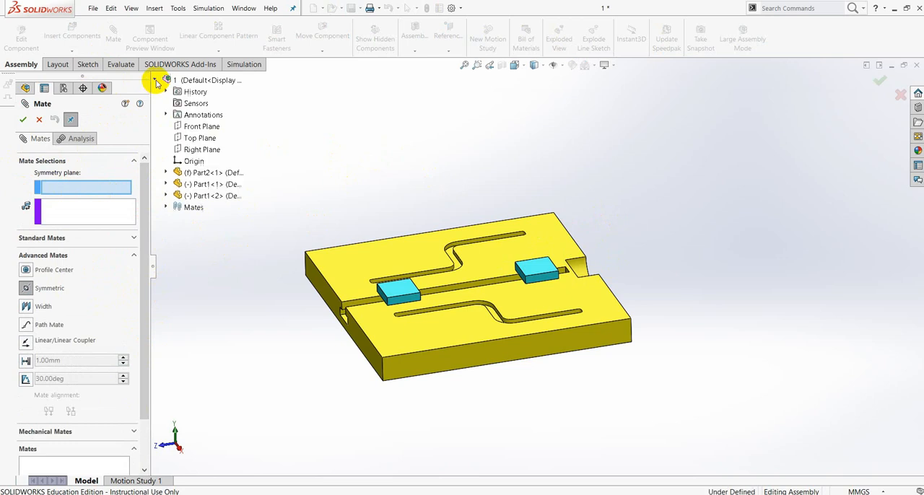
pyautogui.click(165, 173)
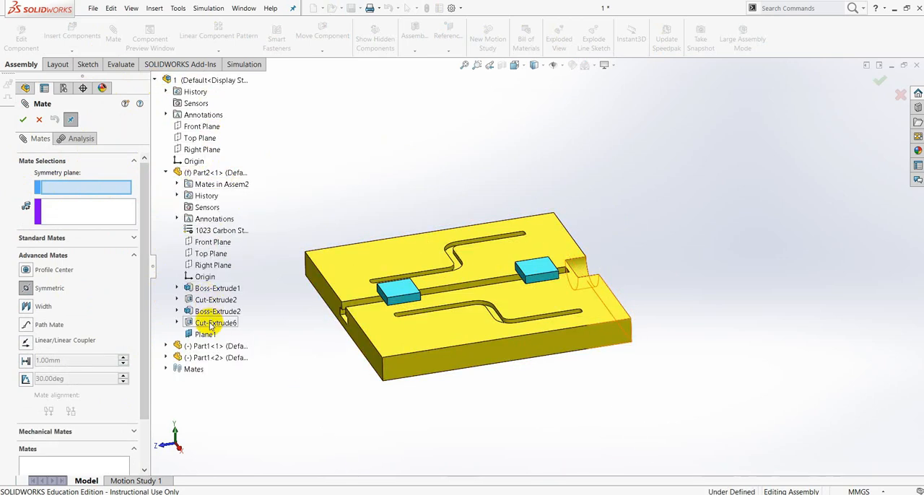
pyautogui.click(206, 336)
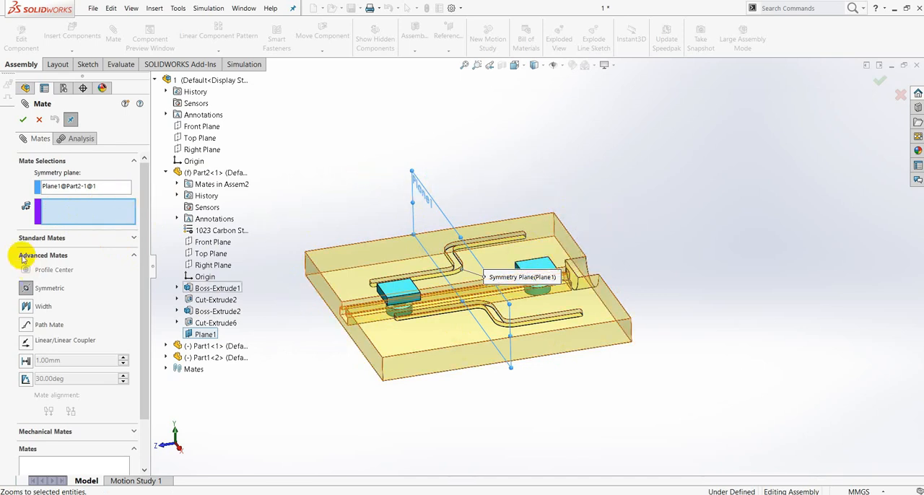
# Select the facing side faces of the two Part1 sliders as the symmetric pair and apply the mate.
pyautogui.scroll(-5, 417, 299)
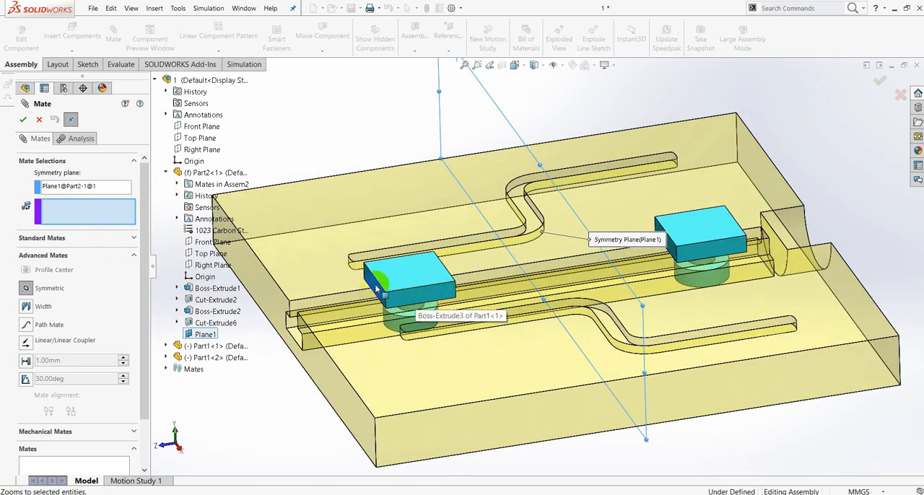
pyautogui.moveTo(498, 283); pyautogui.dragTo(457, 309, button='middle')
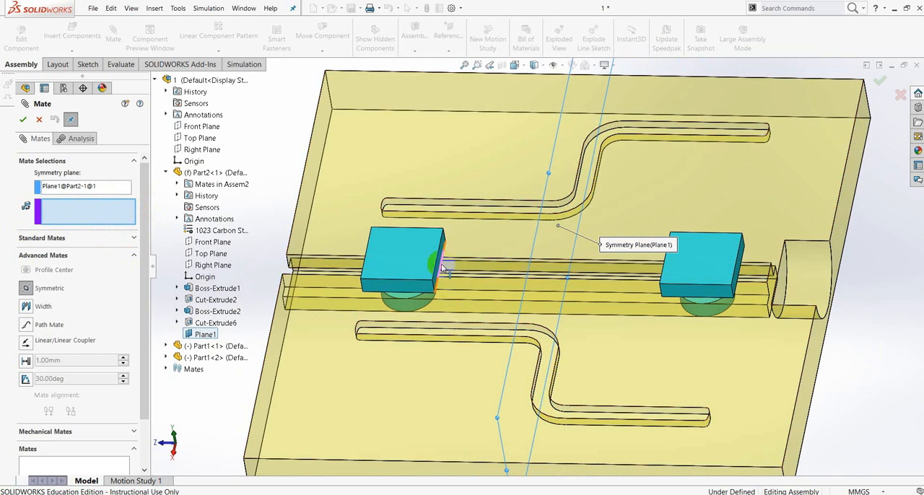
pyautogui.scroll(-2, 442, 266)
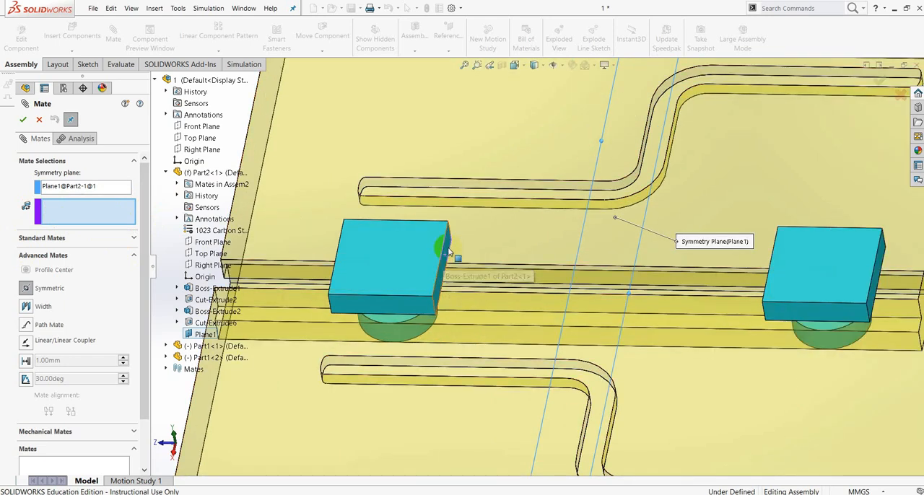
pyautogui.click(448, 251)
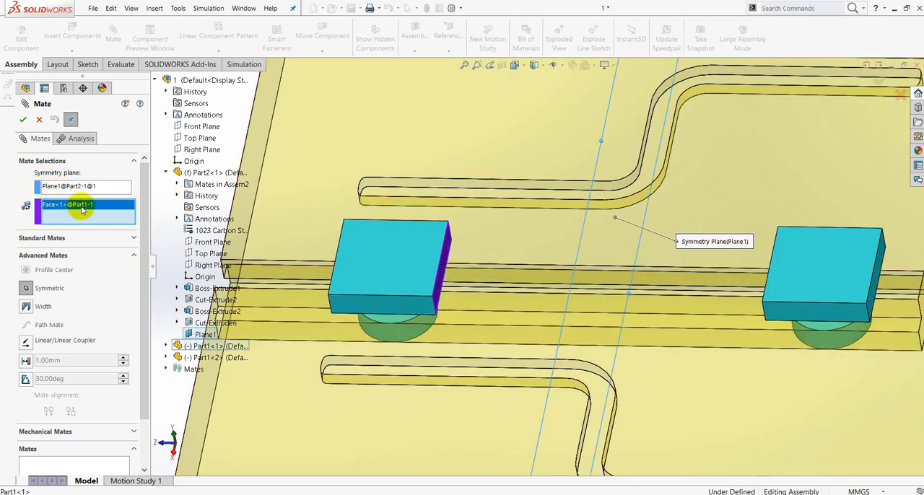
pyautogui.scroll(4, 697, 257)
pyautogui.scroll(-1, 722, 282)
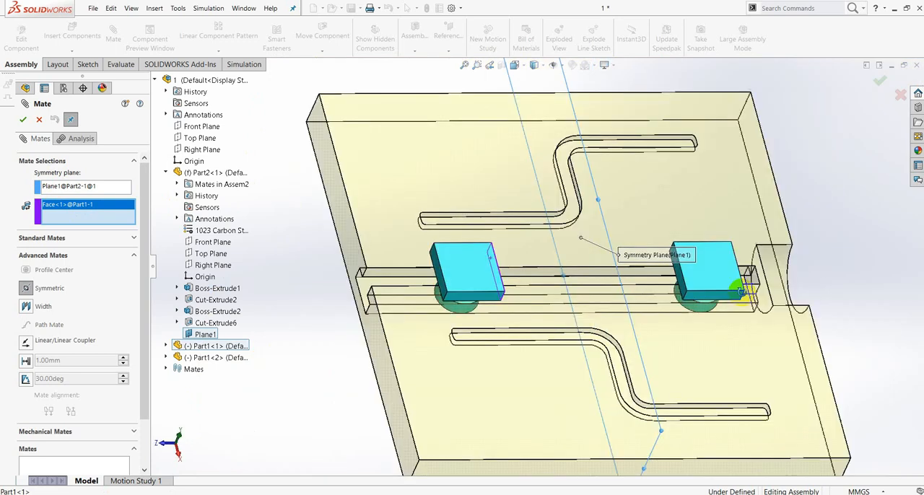
pyautogui.scroll(1, 741, 291)
pyautogui.scroll(-4, 659, 291)
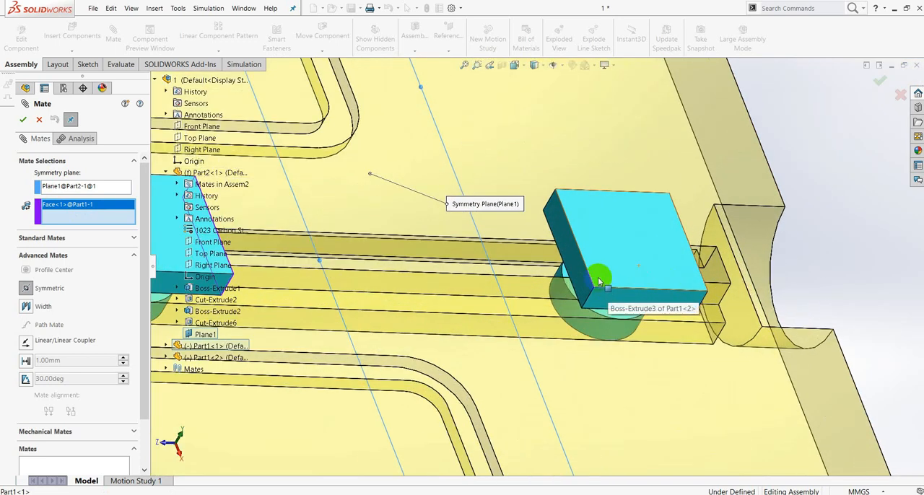
pyautogui.scroll(-2, 598, 277)
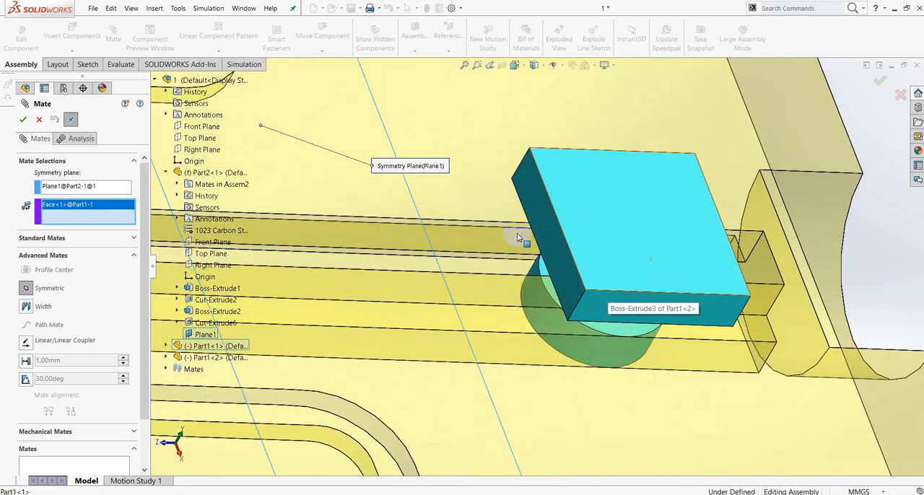
pyautogui.click(529, 182)
pyautogui.click(52, 215)
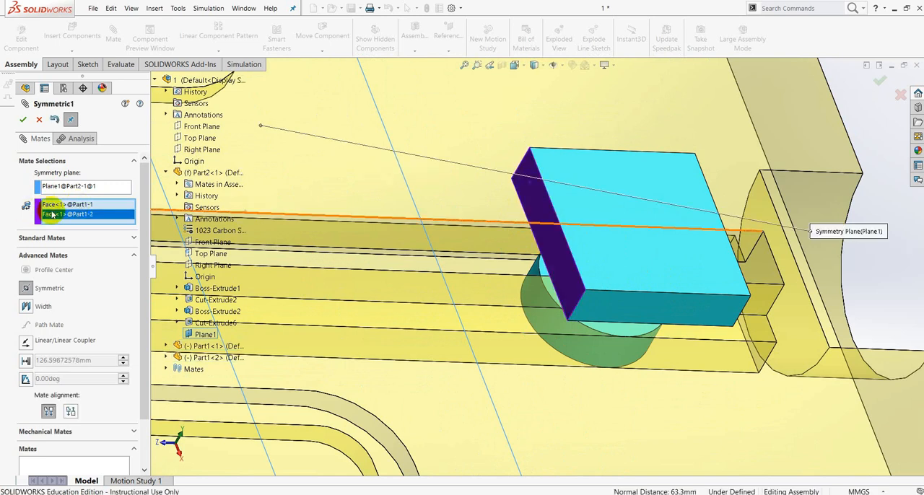
pyautogui.scroll(4, 648, 217)
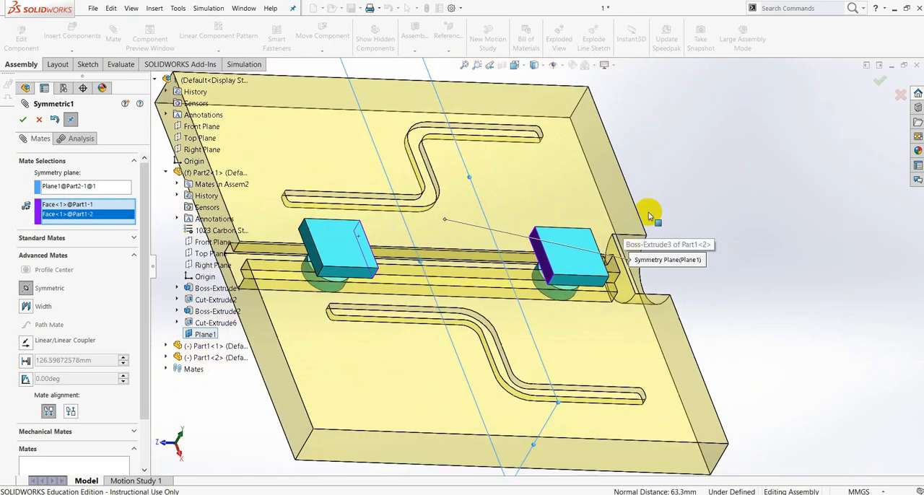
pyautogui.moveTo(678, 172); pyautogui.dragTo(681, 189, button='middle')
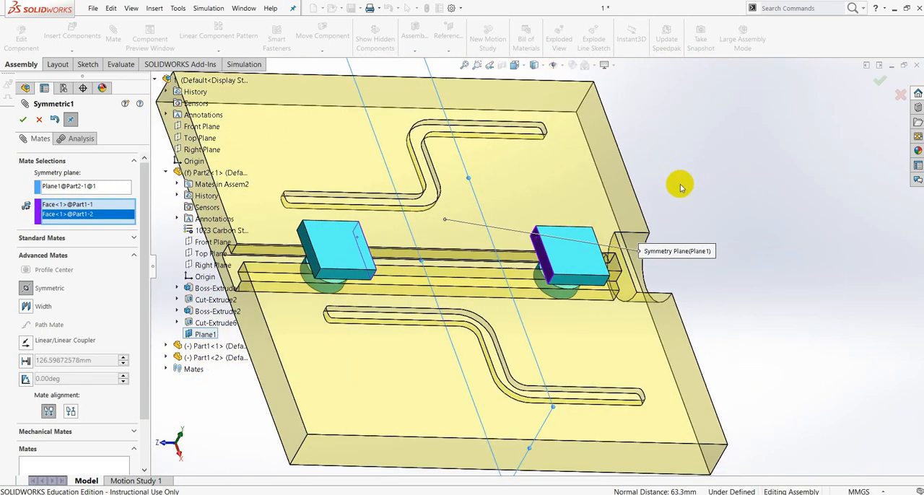
pyautogui.click(26, 121)
pyautogui.click(26, 120)
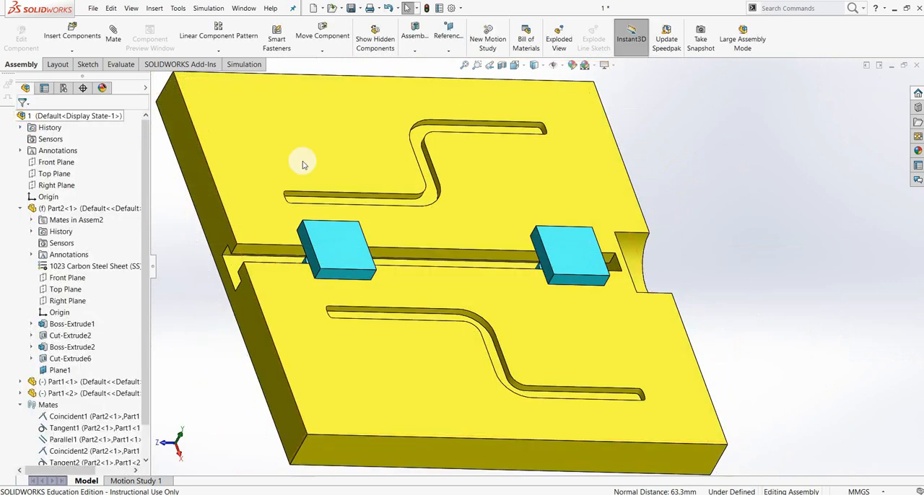
# Move one Part1 slider back and forth along the T-slot to test the symmetric motion of both sliders.
pyautogui.scroll(5, 650, 289)
pyautogui.moveTo(670, 252); pyautogui.dragTo(652, 282, button='middle')
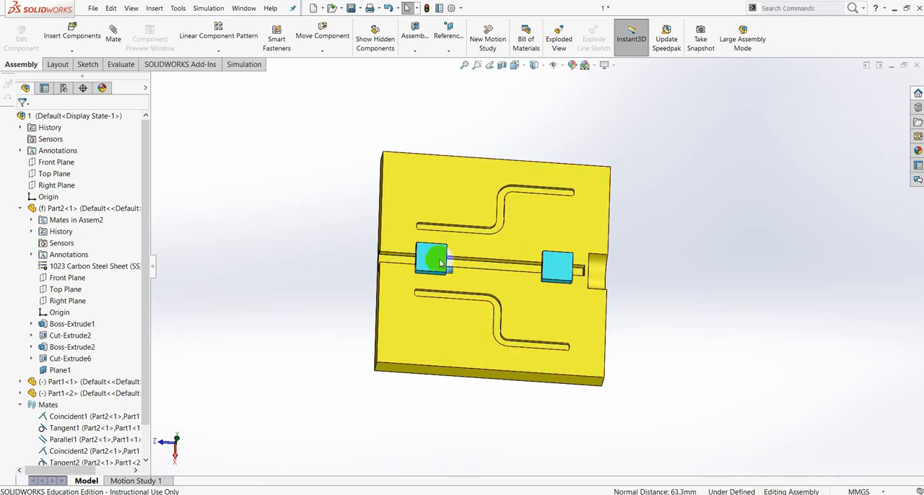
pyautogui.moveTo(439, 259)
pyautogui.mouseDown()
pyautogui.moveTo(480, 262)
pyautogui.moveTo(433, 261)
pyautogui.mouseUp()
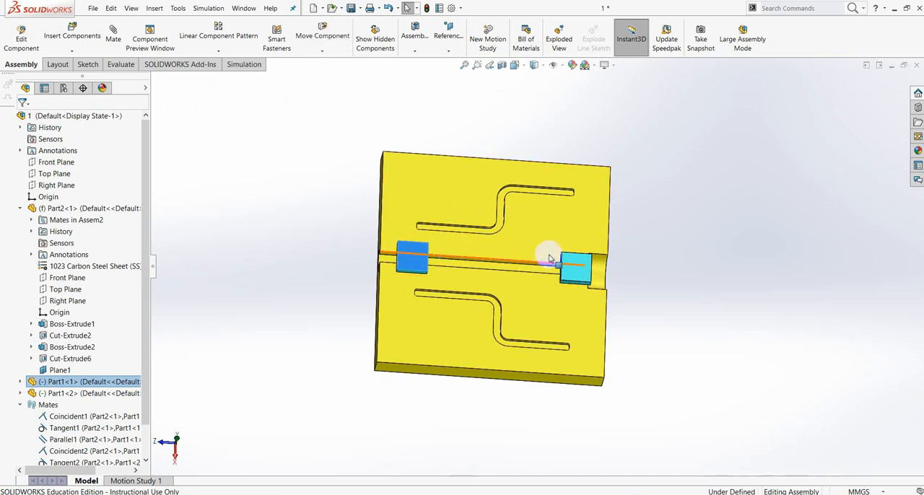
pyautogui.moveTo(412, 258); pyautogui.dragTo(432, 263)
pyautogui.scroll(-1, 147, 361)
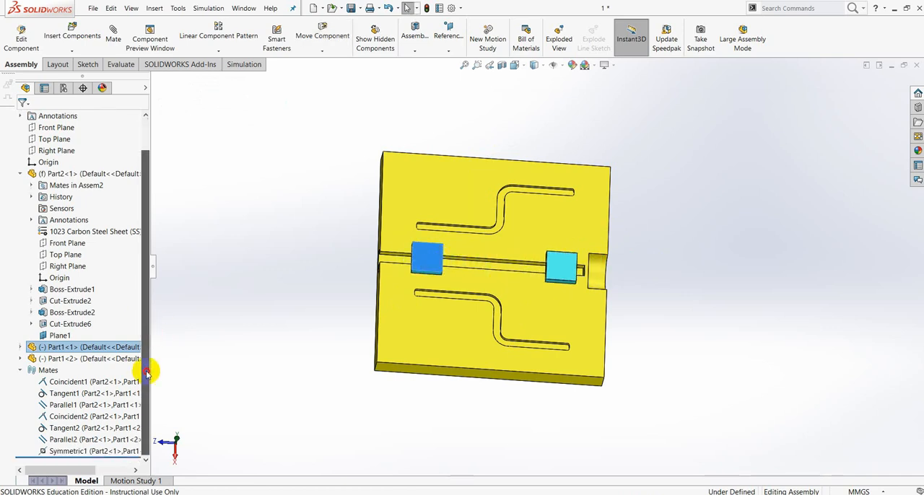
pyautogui.click(80, 451)
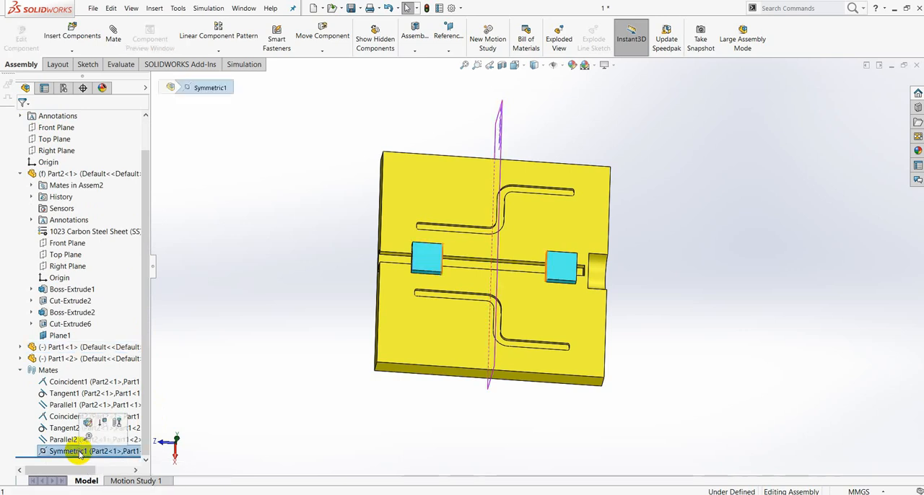
pyautogui.rightClick(72, 452)
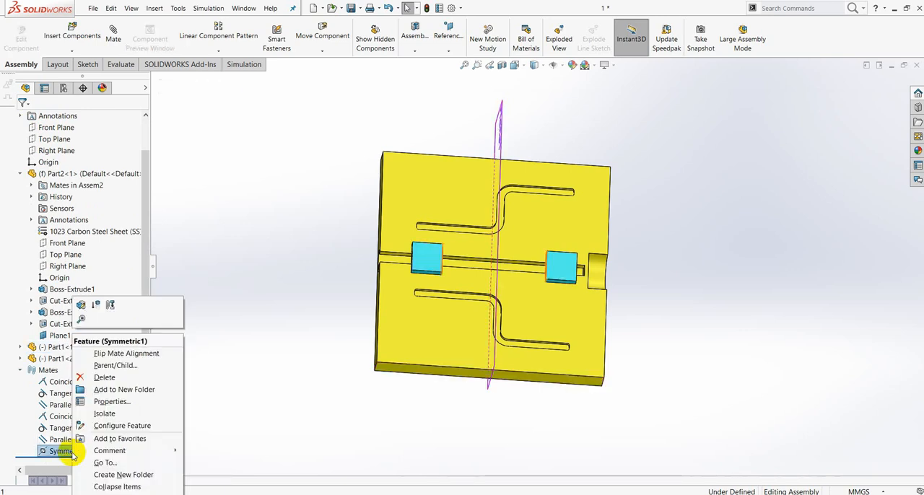
pyautogui.click(101, 377)
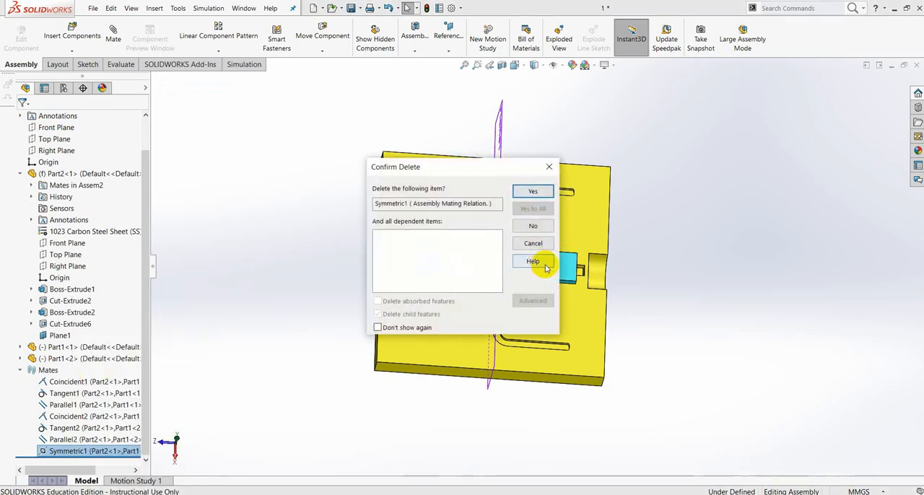
pyautogui.click(533, 244)
pyautogui.moveTo(707, 282); pyautogui.dragTo(457, 249, button='middle')
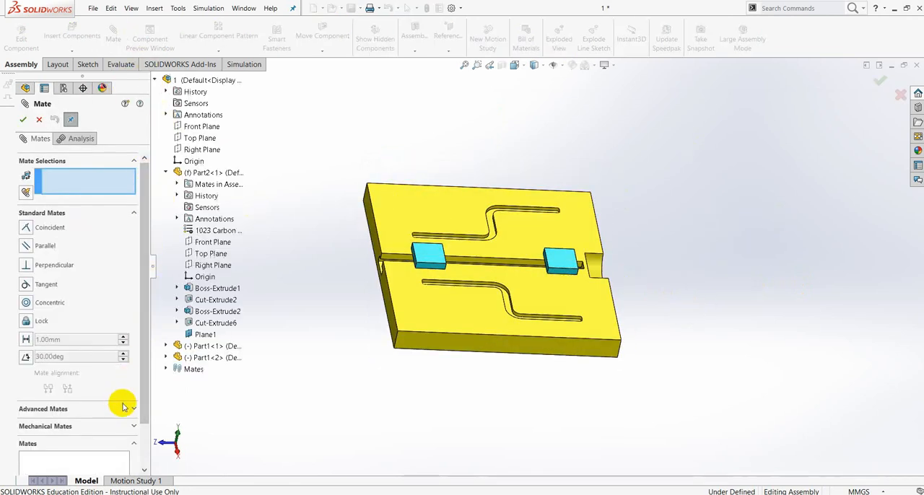
pyautogui.click(132, 410)
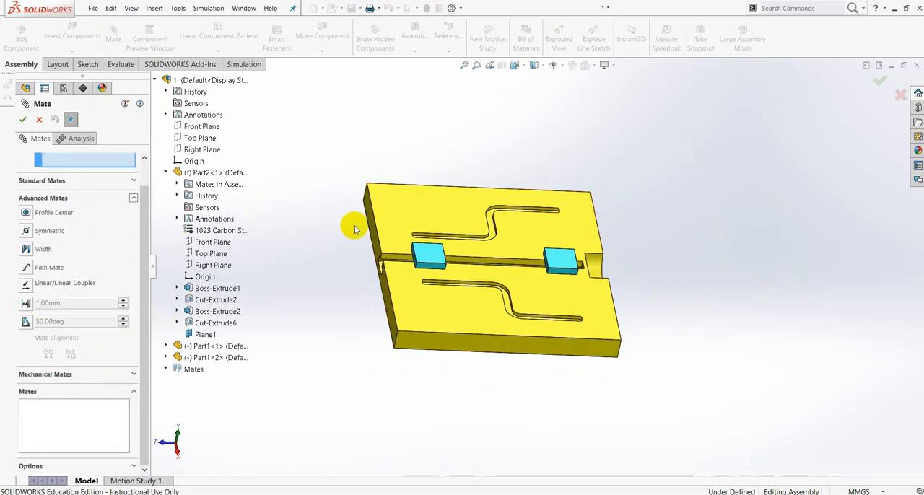
pyautogui.click(23, 120)
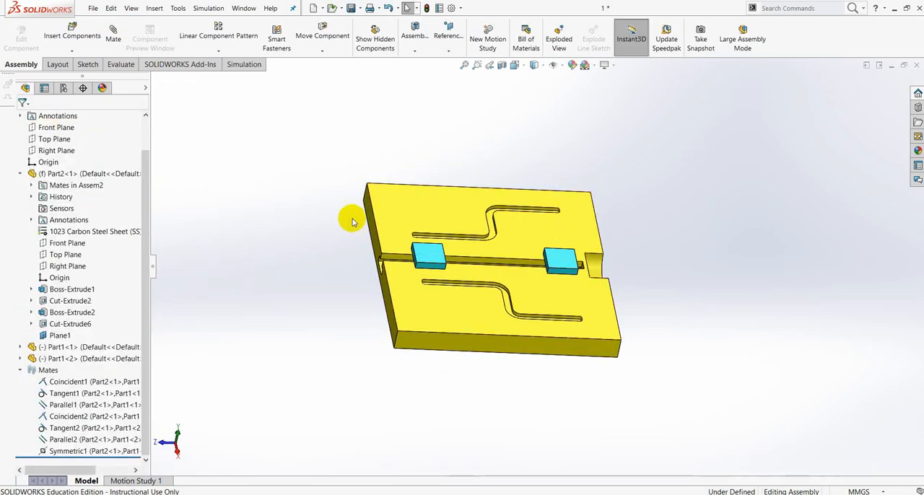
# Insert Part3 from the tugas 10 folder and place it in free space beside the Part2 plate.
pyautogui.click(72, 51)
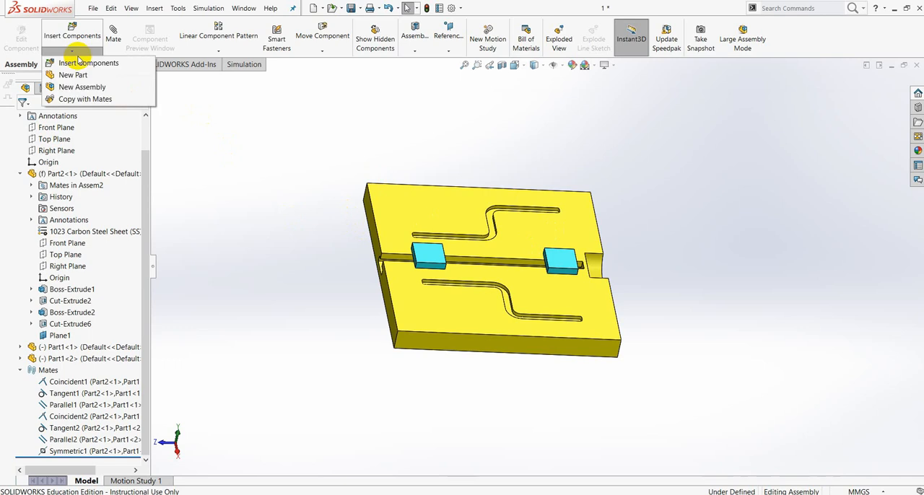
pyautogui.click(68, 62)
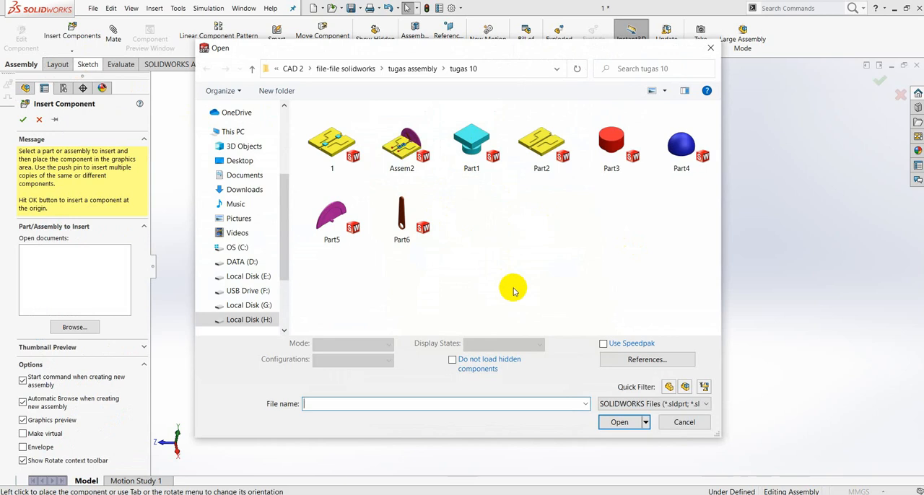
pyautogui.click(609, 147)
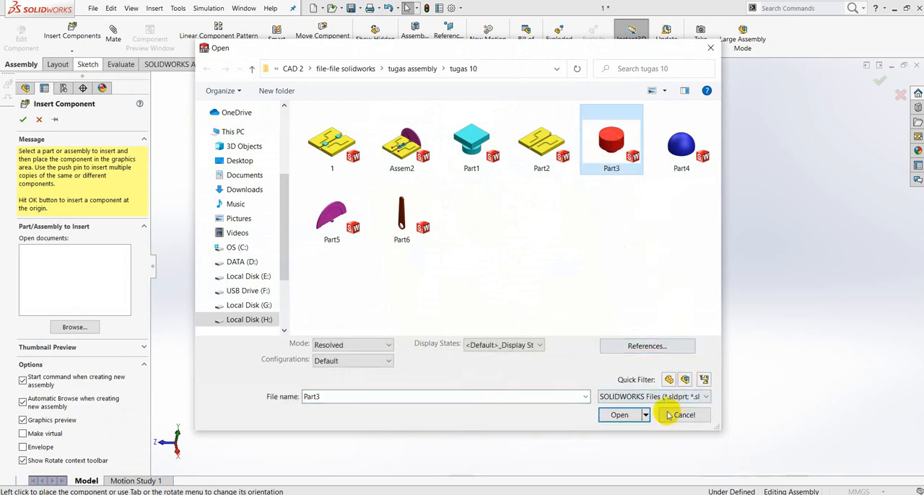
pyautogui.click(620, 417)
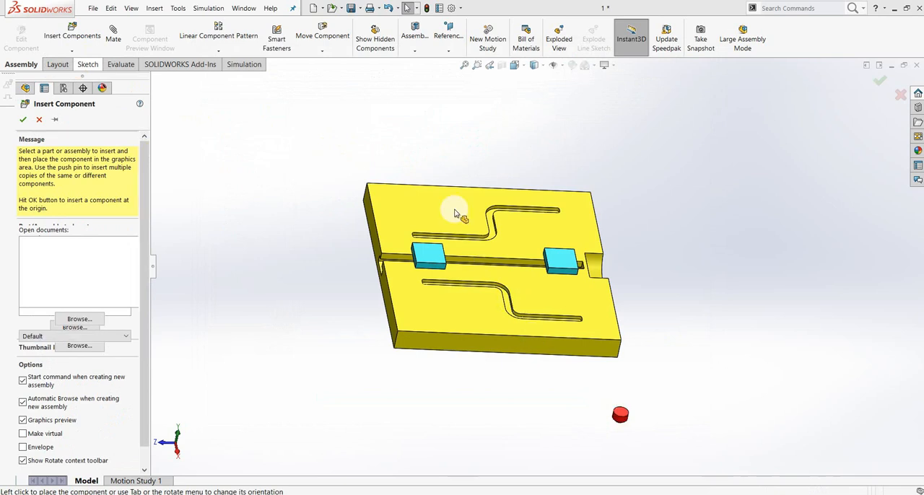
pyautogui.click(416, 142)
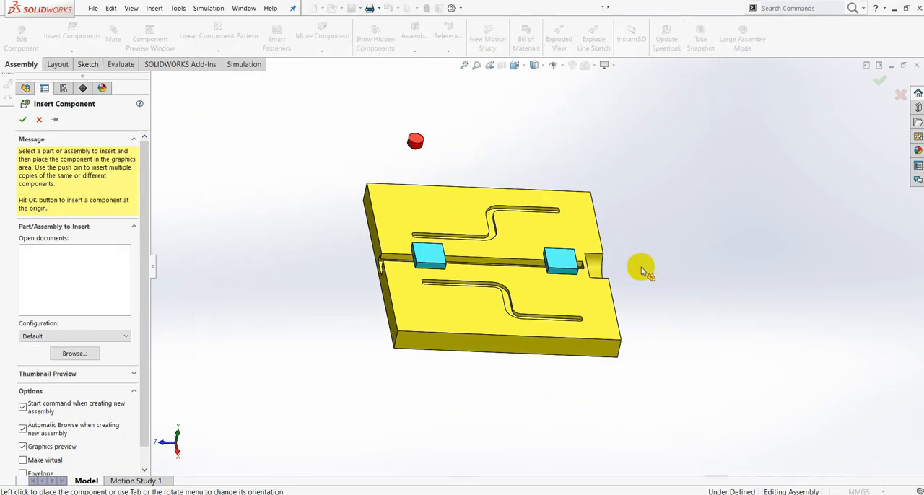
pyautogui.moveTo(671, 266); pyautogui.dragTo(668, 241, button='middle')
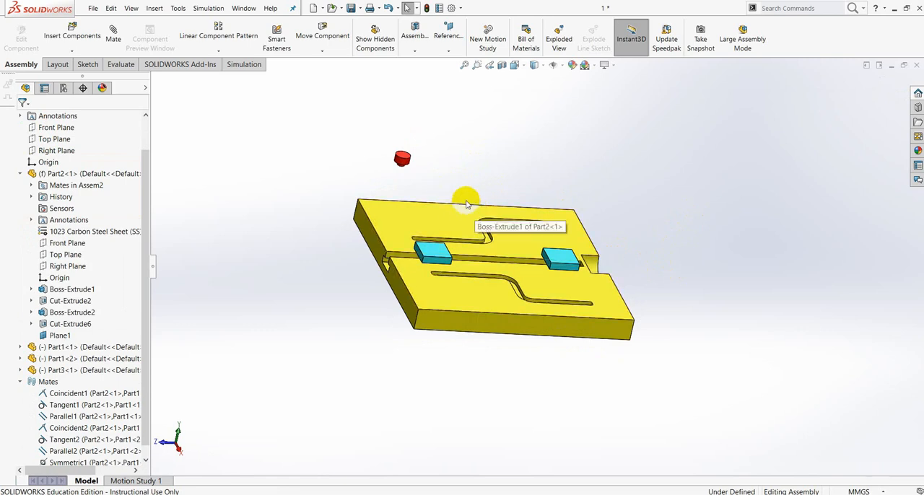
pyautogui.scroll(-4, 418, 173)
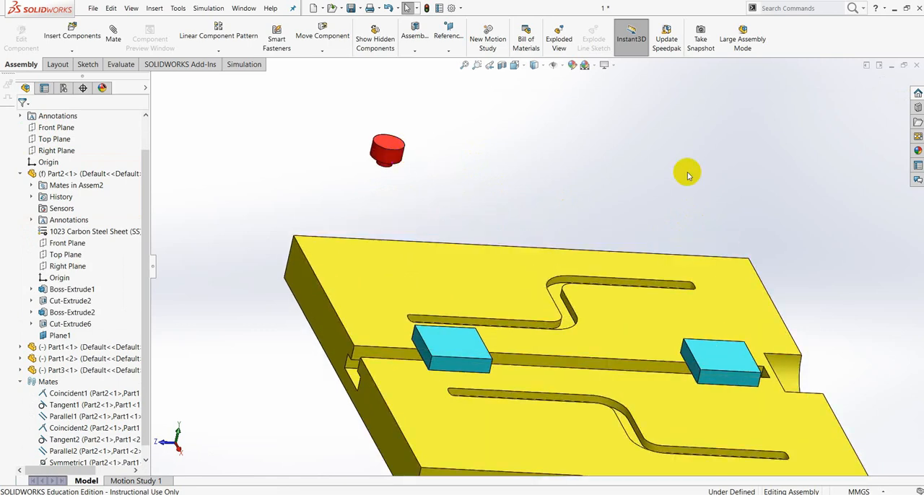
pyautogui.moveTo(688, 175); pyautogui.dragTo(674, 210, button='middle')
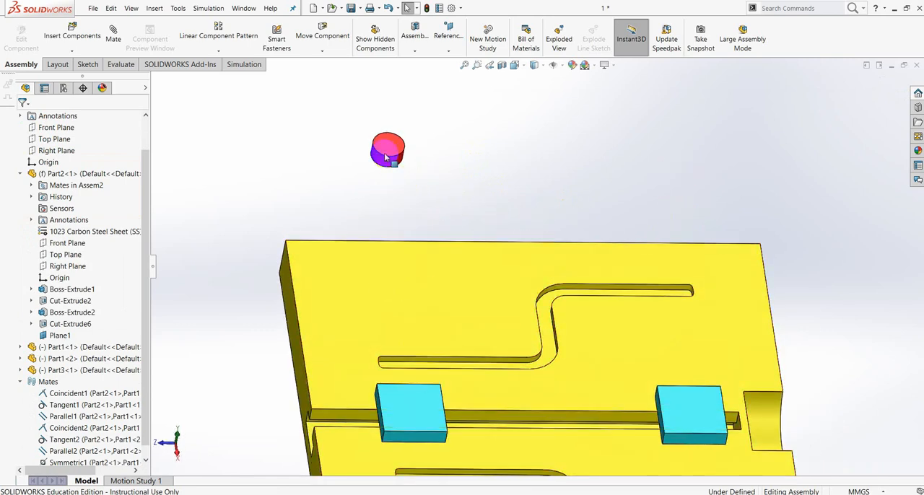
# Examine the two S-shaped grooves on the Part2 plate and the Part3 pin beside it.
pyautogui.moveTo(415, 172); pyautogui.dragTo(447, 134, button='middle')
pyautogui.moveTo(515, 300); pyautogui.dragTo(501, 330, button='middle')
pyautogui.scroll(-3, 505, 339)
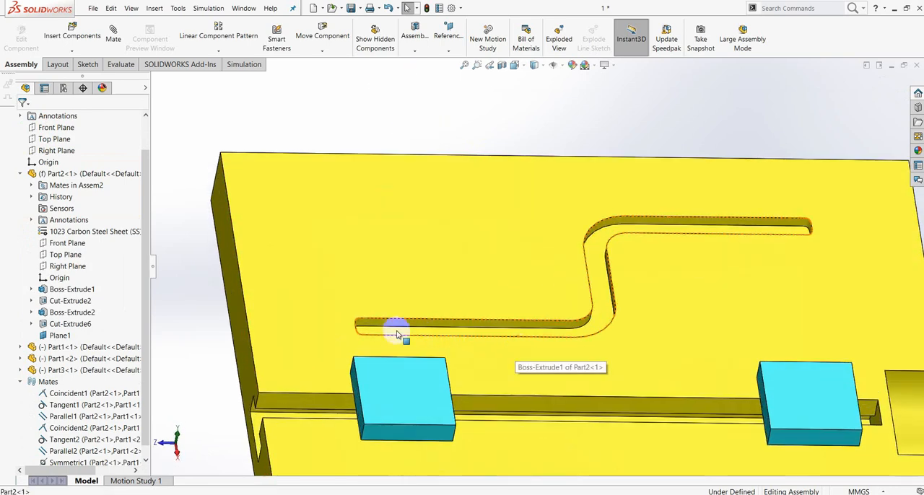
pyautogui.scroll(3, 404, 274)
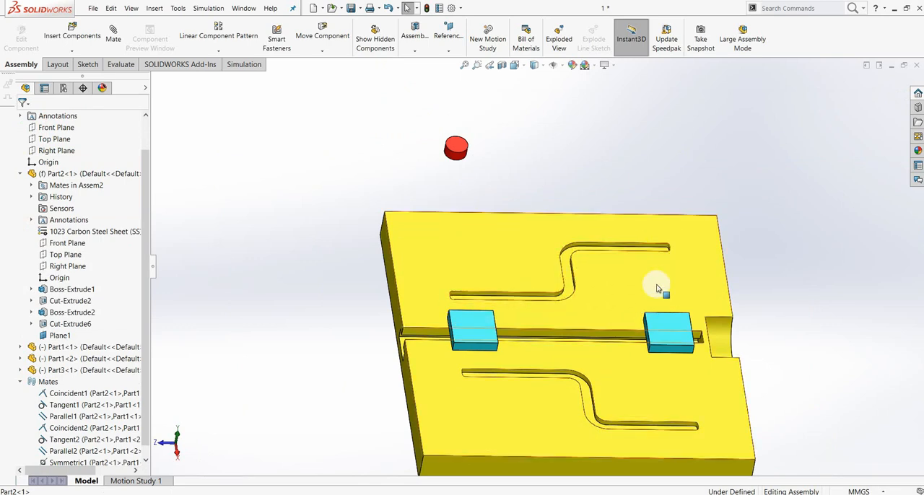
pyautogui.scroll(3, 681, 309)
pyautogui.scroll(2, 681, 309)
pyautogui.moveTo(651, 221); pyautogui.dragTo(639, 249, button='middle')
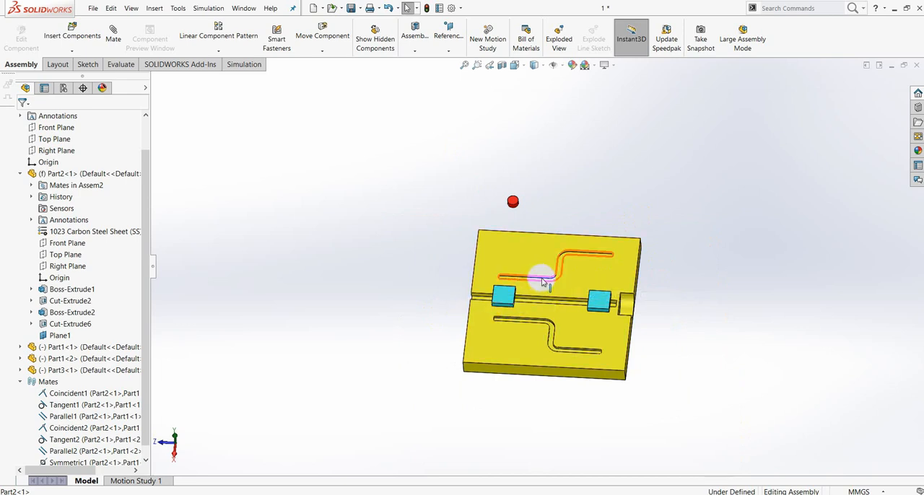
pyautogui.scroll(-3, 542, 281)
pyautogui.scroll(-3, 505, 272)
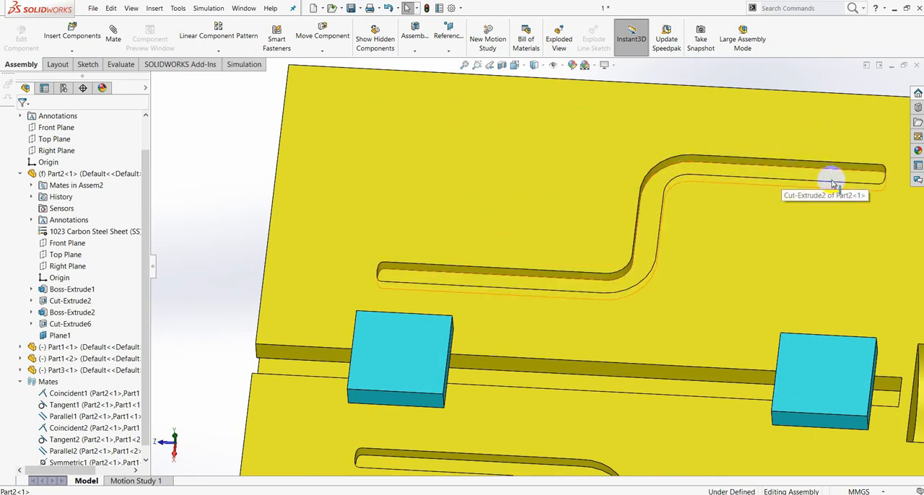
pyautogui.scroll(3, 849, 188)
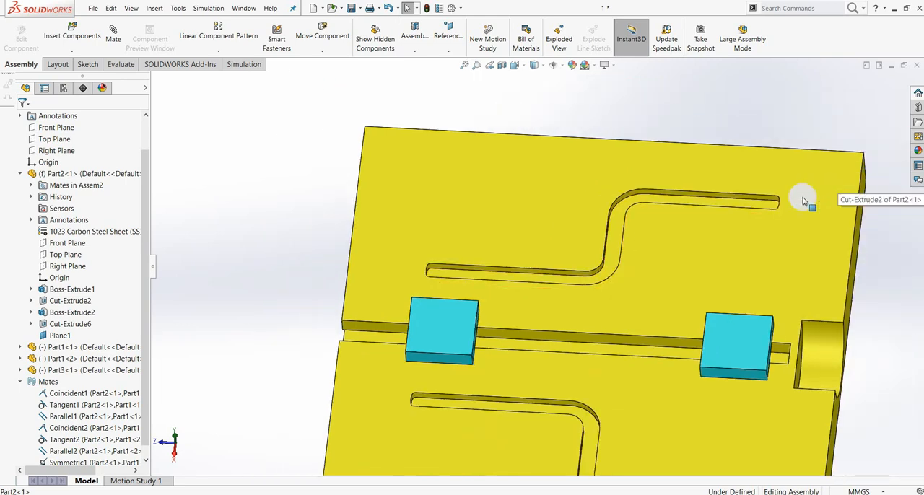
pyautogui.scroll(-5, 750, 205)
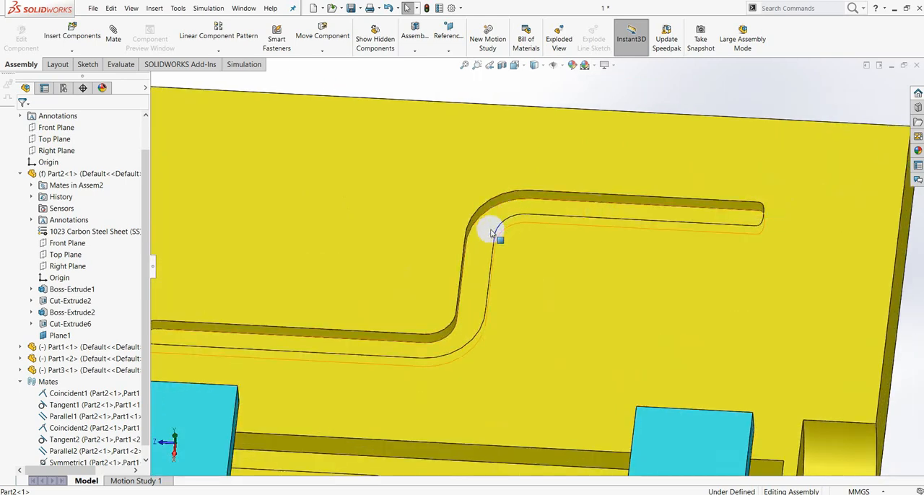
pyautogui.scroll(3, 482, 321)
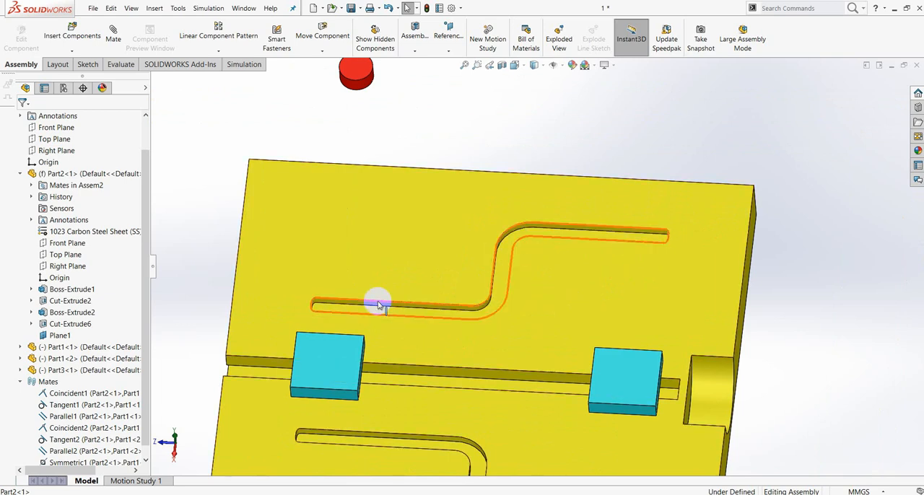
pyautogui.scroll(3, 377, 301)
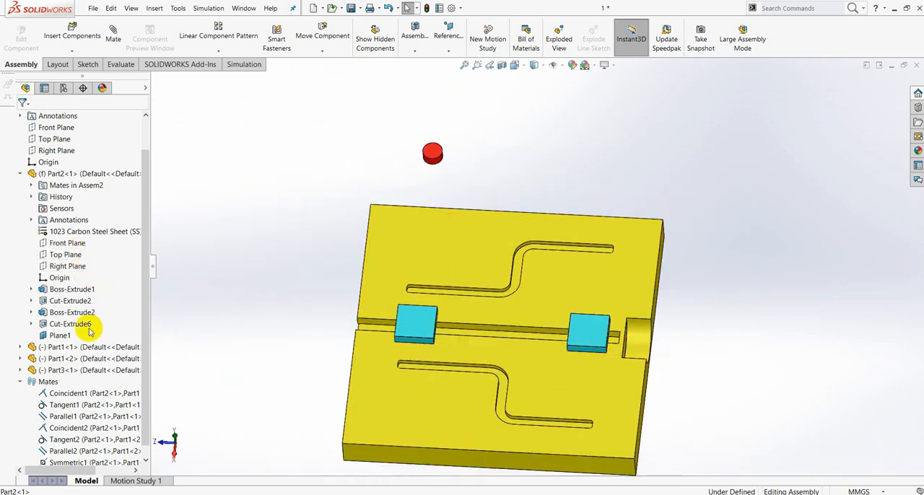
# Open Part2 for in-context editing and select Sketch3 under Cut-Extrude2 to display the groove sketch.
pyautogui.click(56, 176)
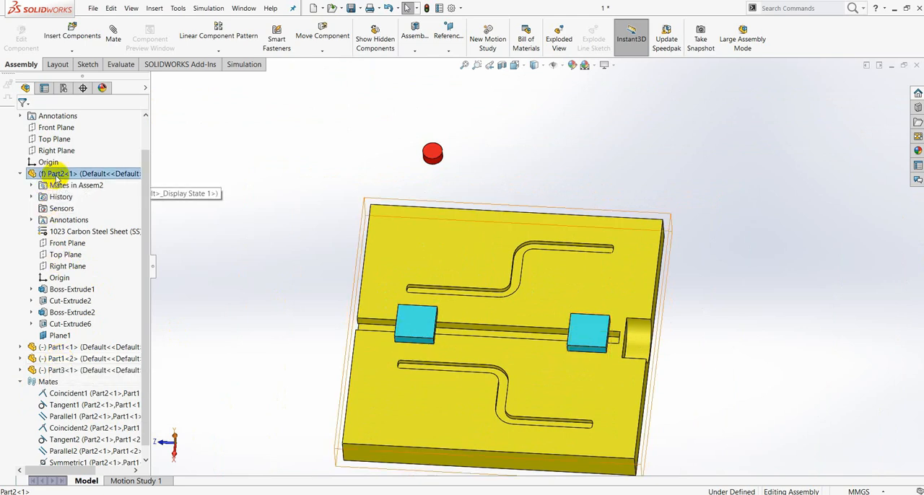
pyautogui.click(108, 148)
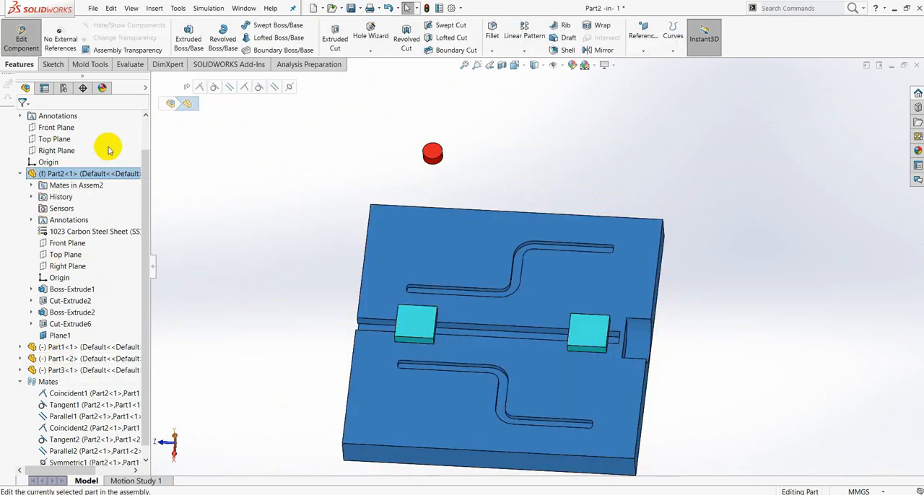
pyautogui.moveTo(706, 186); pyautogui.dragTo(553, 261, button='middle')
pyautogui.scroll(-2, 521, 280)
pyautogui.scroll(-2, 520, 281)
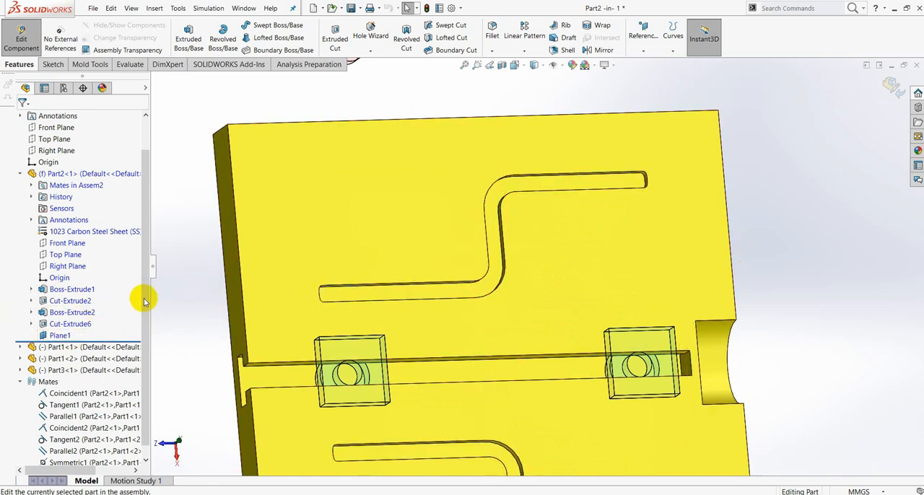
pyautogui.click(31, 300)
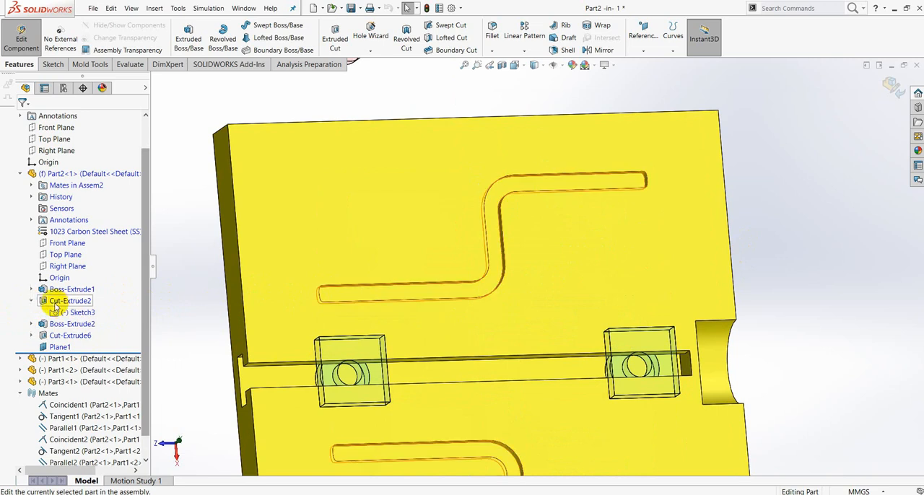
pyautogui.click(71, 313)
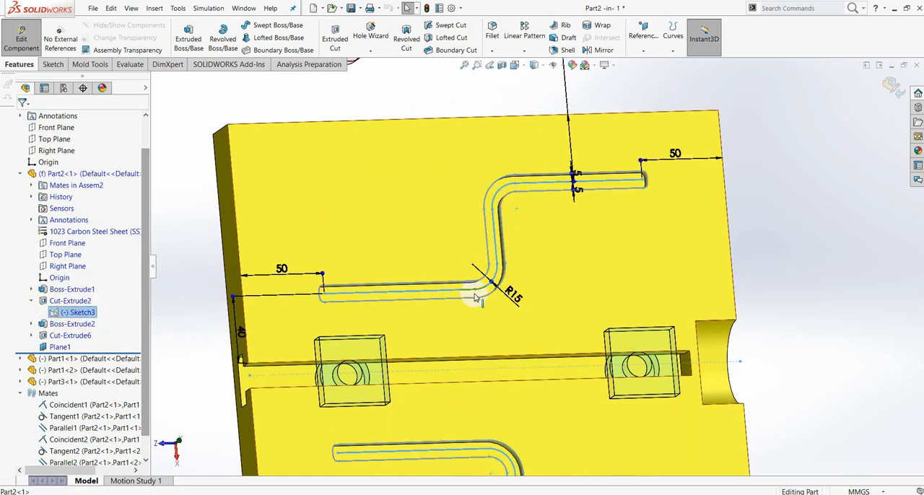
# Examine the centreline path and dimensions of the groove sketch, and return to editing the assembly.
pyautogui.moveTo(550, 298); pyautogui.dragTo(521, 308, button='middle')
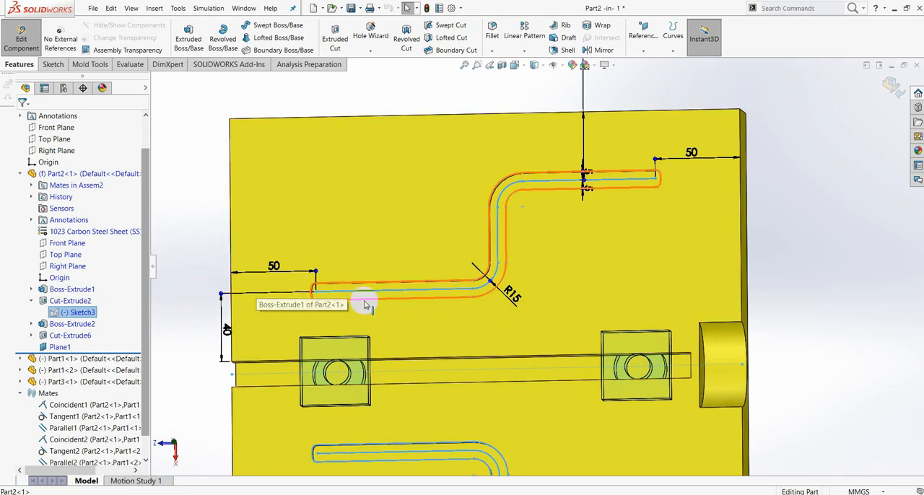
pyautogui.scroll(-5, 361, 299)
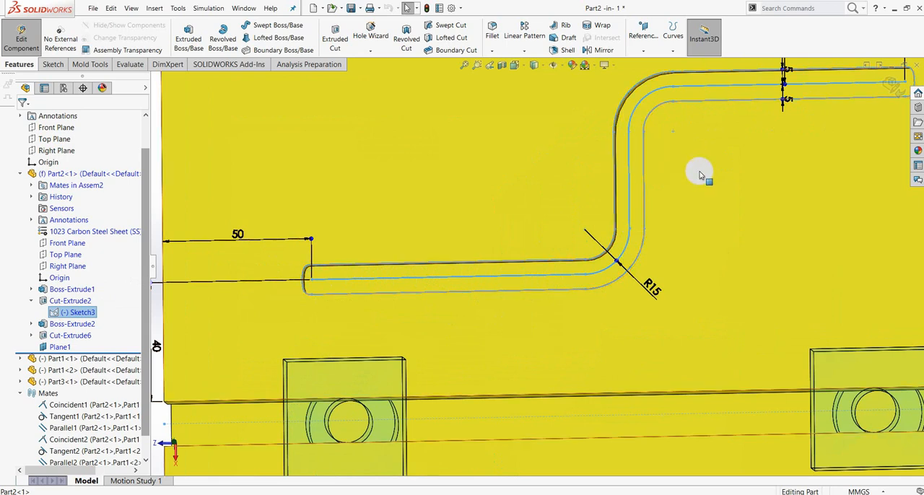
pyautogui.scroll(3, 701, 173)
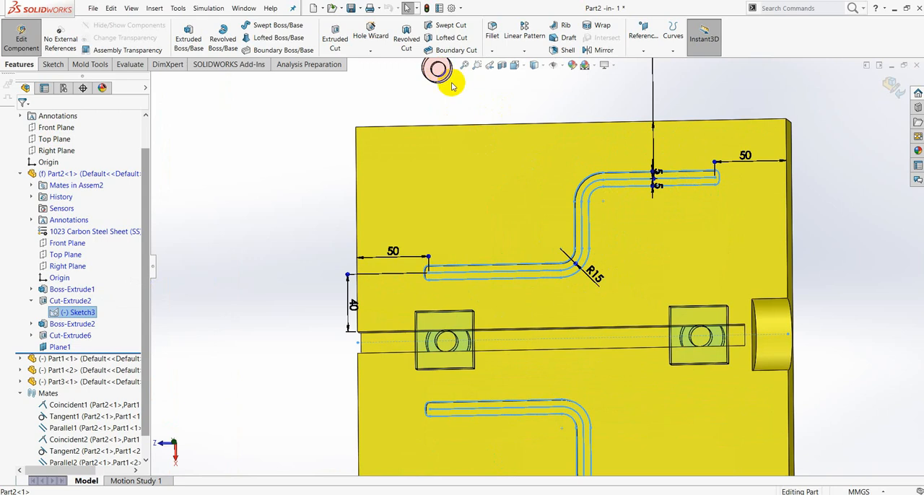
pyautogui.scroll(2, 464, 102)
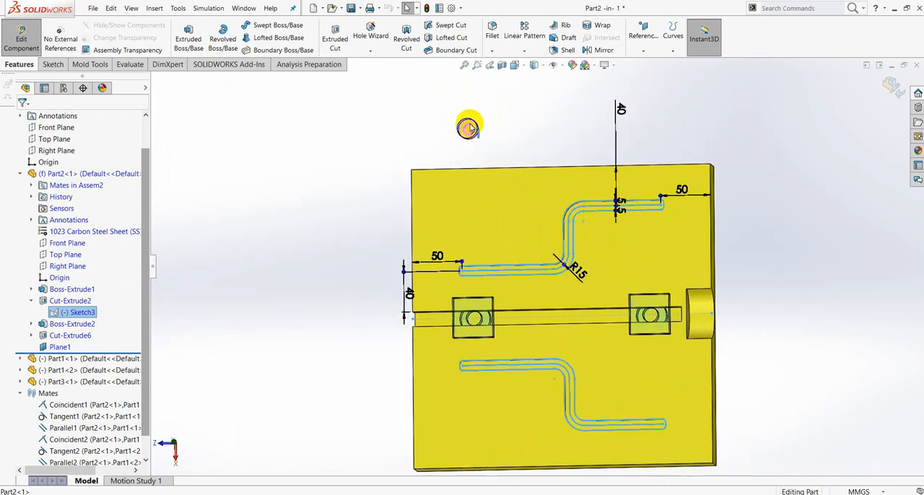
pyautogui.scroll(-4, 558, 270)
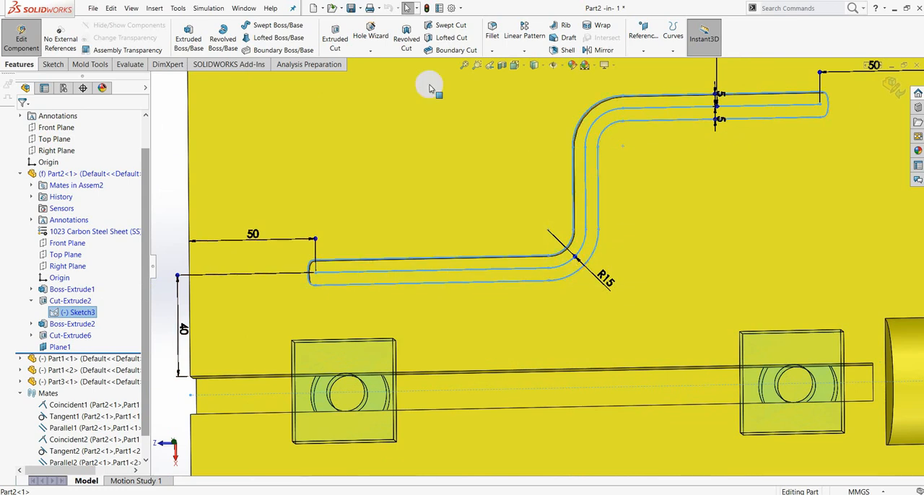
pyautogui.click(890, 87)
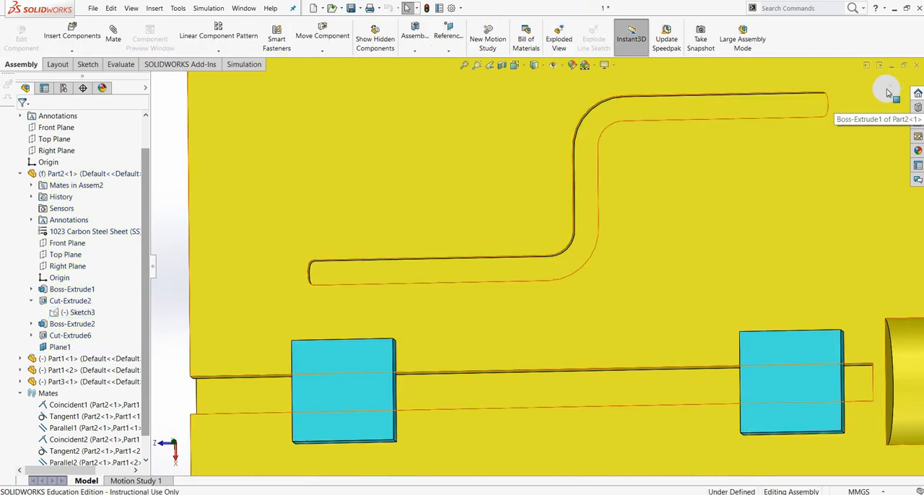
# Inspect the underside of Part3, including its small boss and the surrounding ring-shaped face.
pyautogui.scroll(6, 625, 194)
pyautogui.moveTo(552, 169); pyautogui.dragTo(486, 183, button='middle')
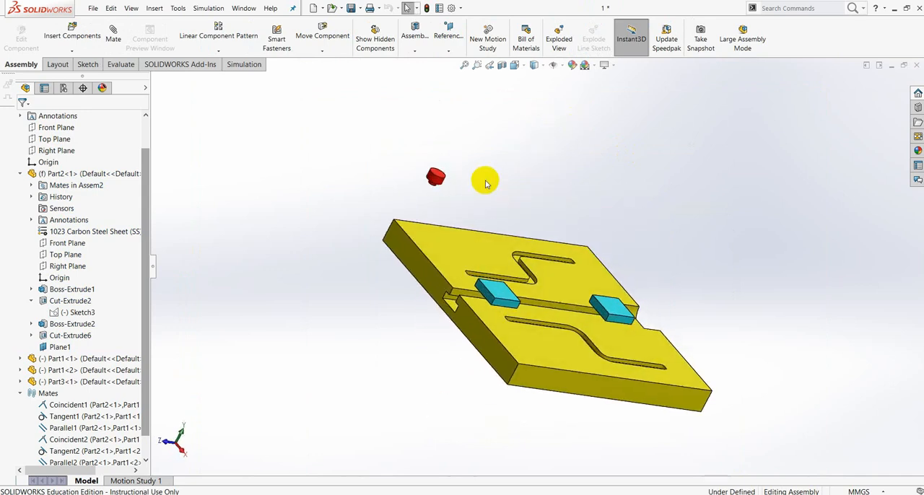
pyautogui.scroll(-5, 439, 189)
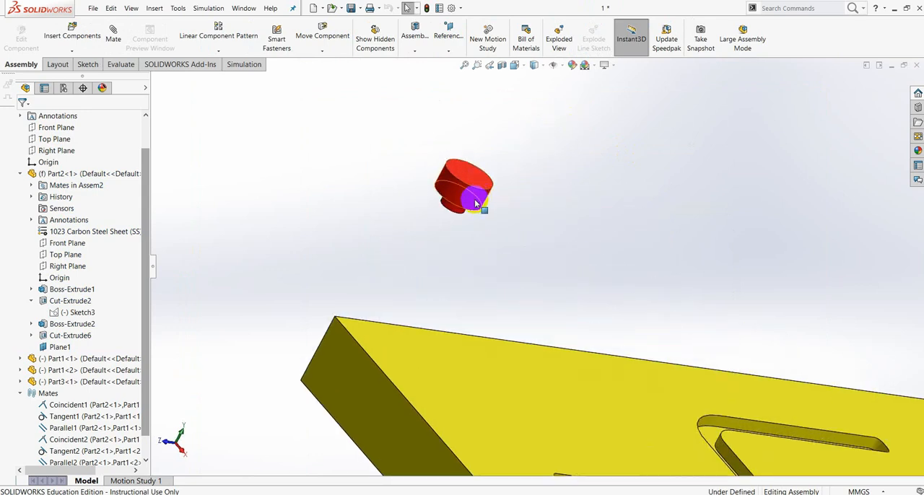
pyautogui.scroll(2, 475, 204)
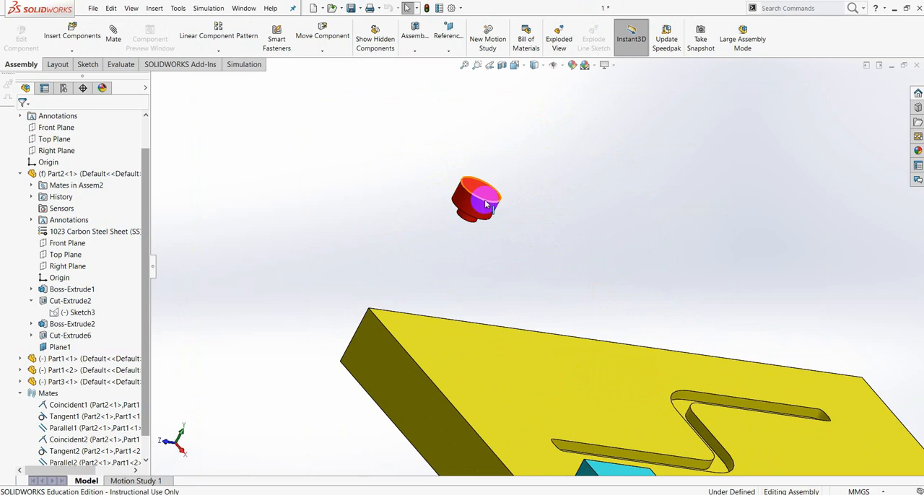
pyautogui.moveTo(482, 203); pyautogui.dragTo(567, 295, button='middle')
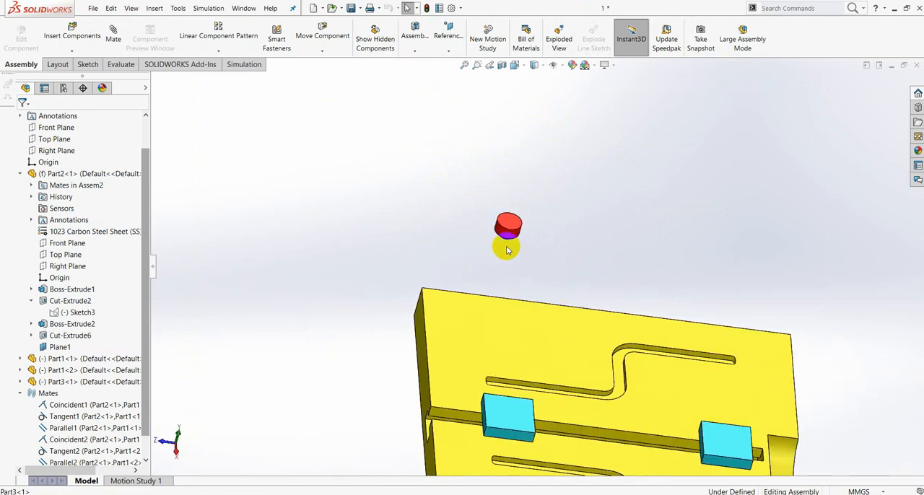
pyautogui.moveTo(505, 257)
pyautogui.mouseDown(button='middle')
pyautogui.moveTo(573, 175)
pyautogui.moveTo(509, 259)
pyautogui.mouseUp(button='middle')
pyautogui.scroll(-3, 509, 256)
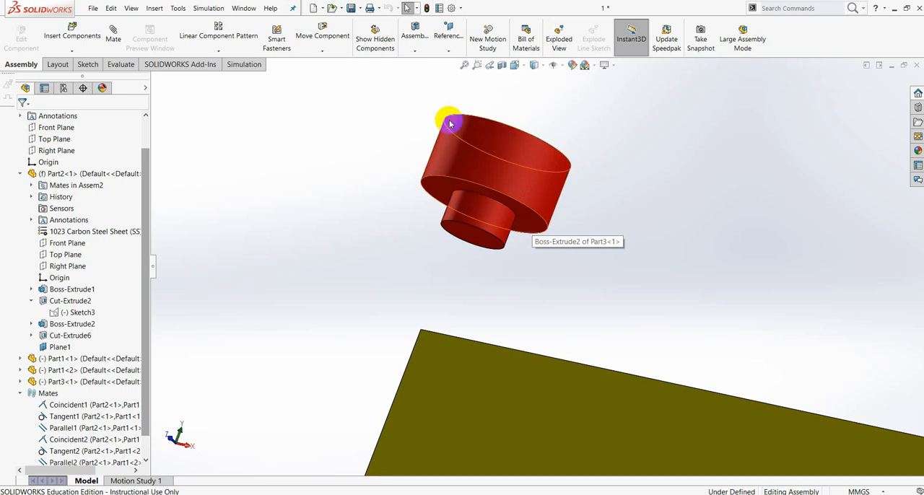
pyautogui.click(522, 186)
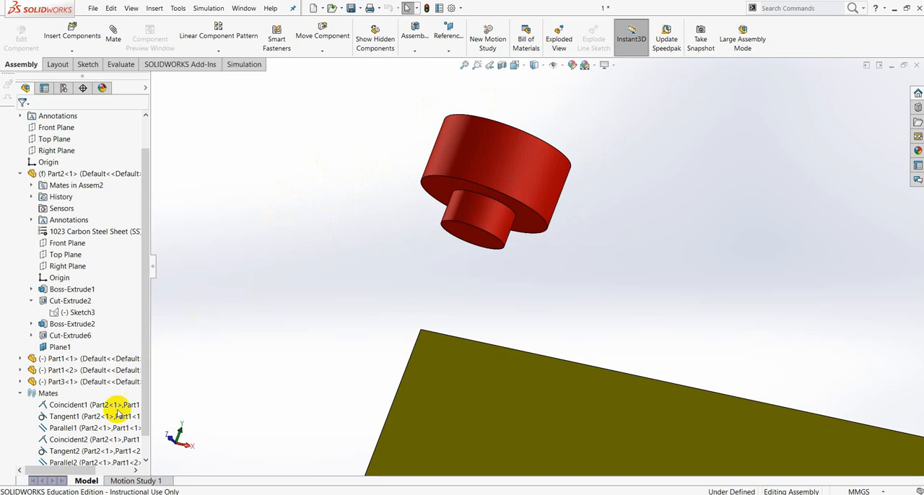
# Open Part3 for in-context editing and start a sketch on the ring-shaped face around the small boss.
pyautogui.click(64, 383)
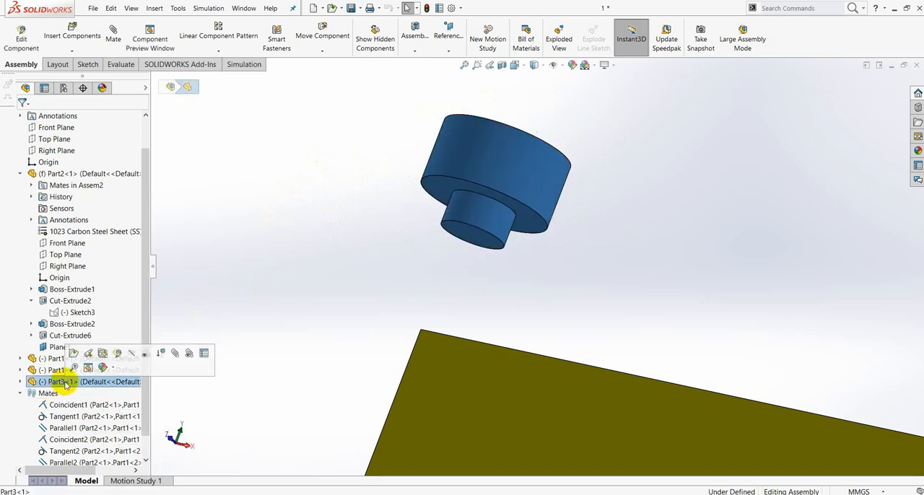
pyautogui.click(119, 354)
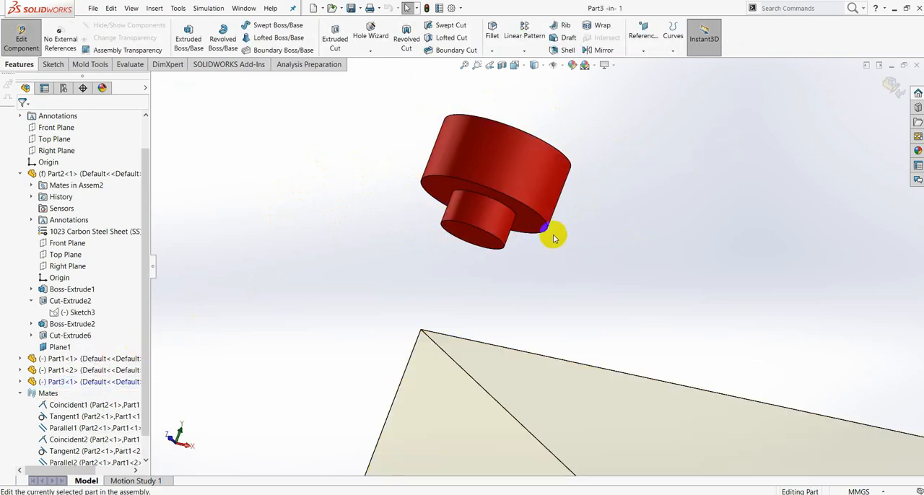
pyautogui.moveTo(619, 211); pyautogui.dragTo(630, 176, button='middle')
pyautogui.moveTo(509, 245); pyautogui.dragTo(513, 231, button='middle')
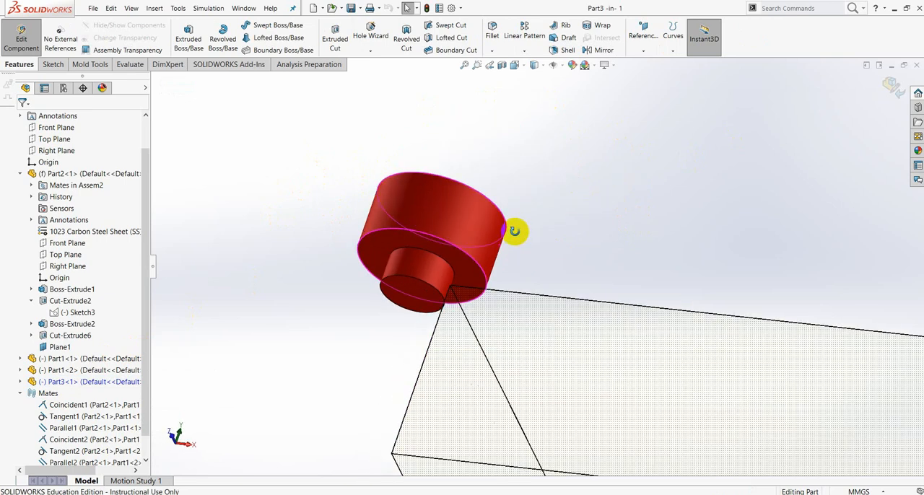
pyautogui.click(453, 262)
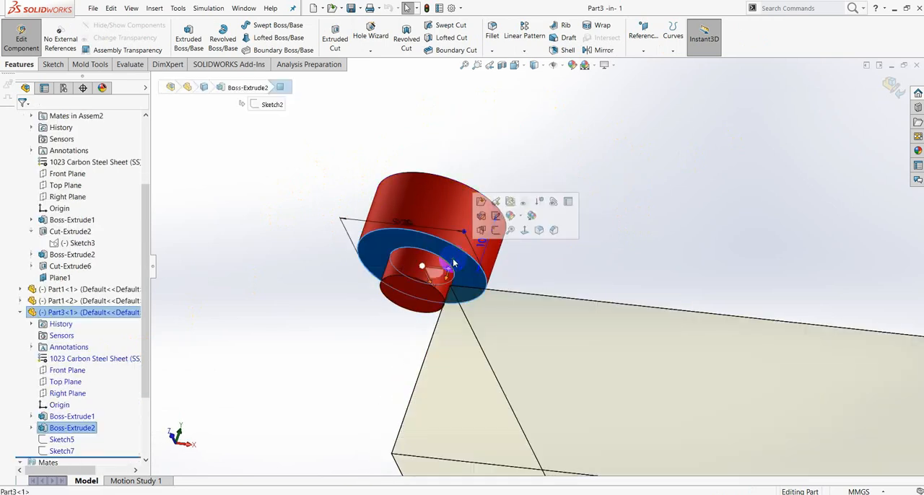
pyautogui.click(495, 231)
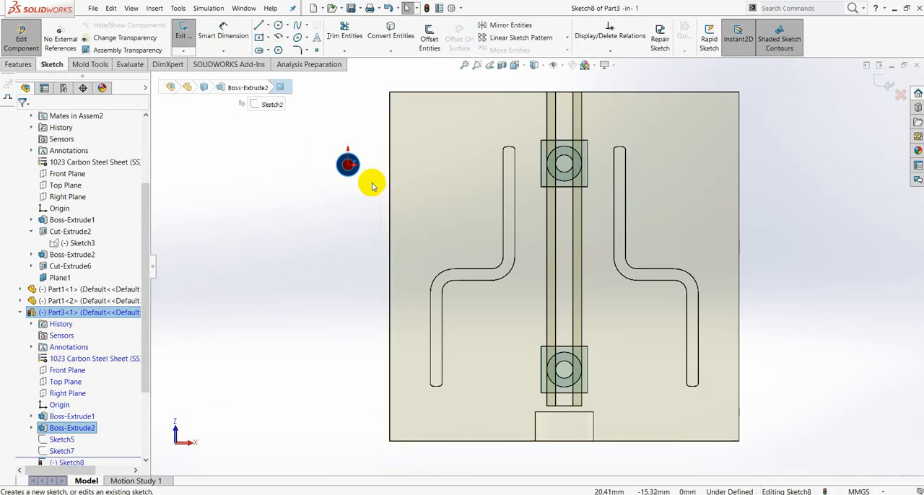
# Place a sketch point on the origin at the centre of Part3's circular face and exit the sketch.
pyautogui.scroll(-10, 371, 186)
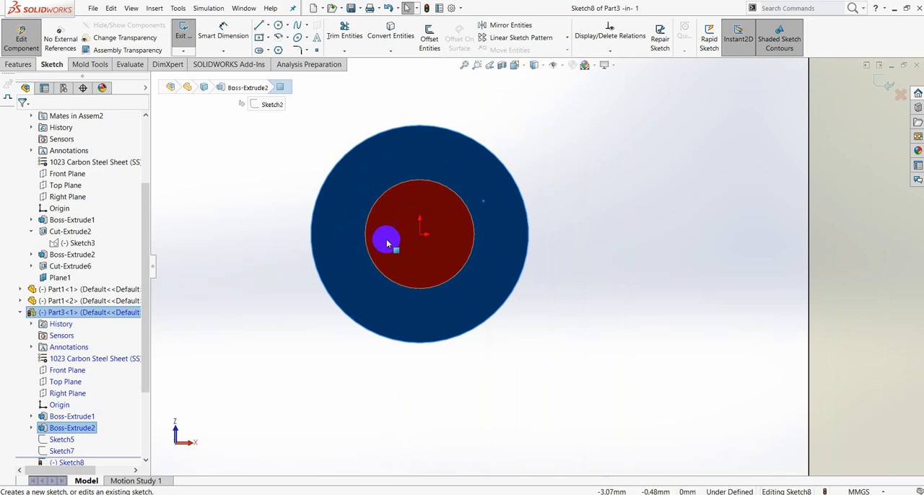
pyautogui.click(316, 50)
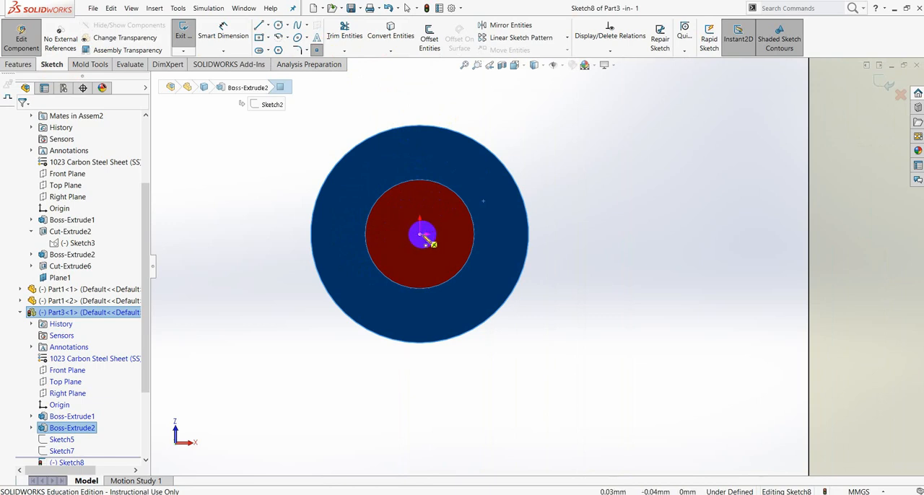
pyautogui.click(421, 235)
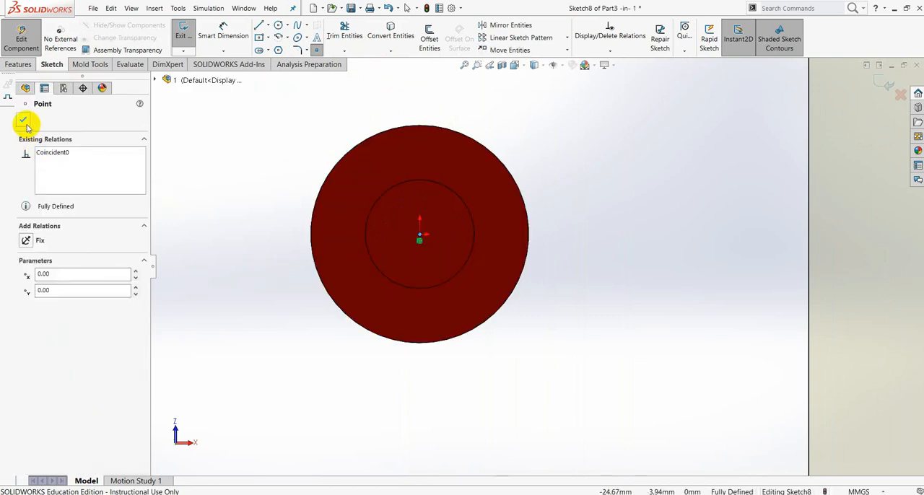
pyautogui.click(25, 121)
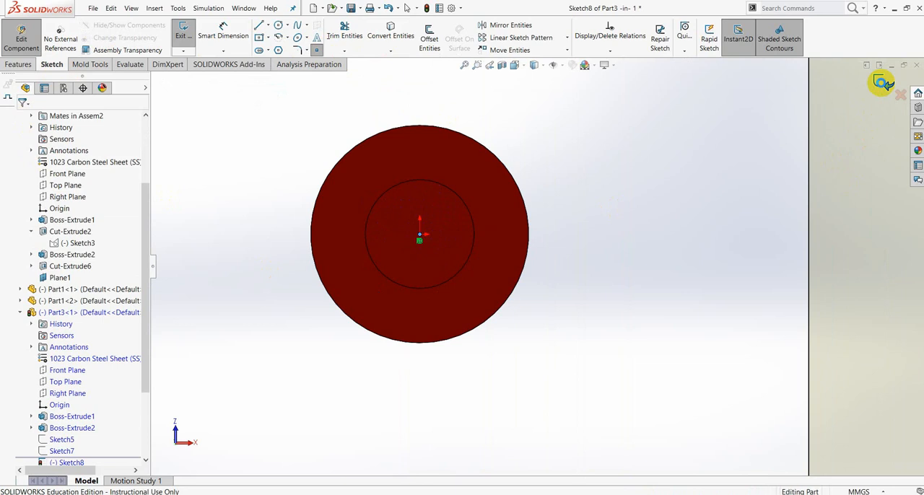
pyautogui.click(882, 81)
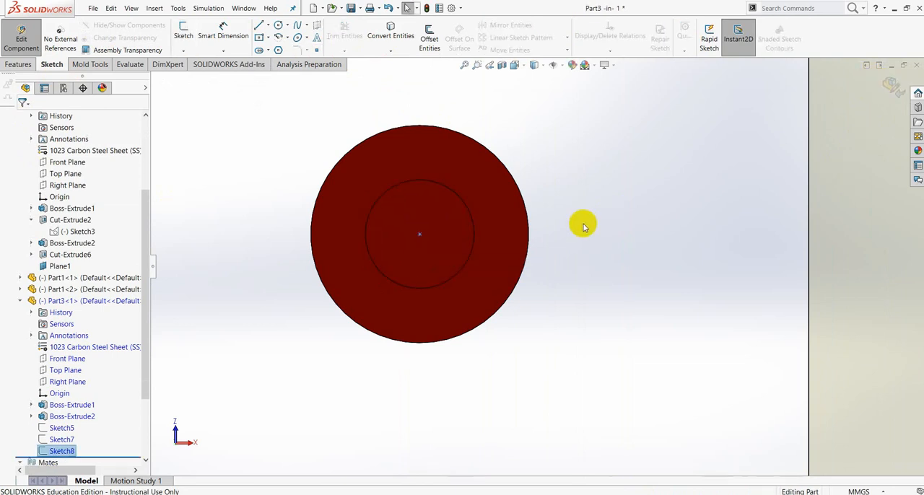
# Finish editing Part3 in context and return to editing the assembly.
pyautogui.scroll(8, 586, 234)
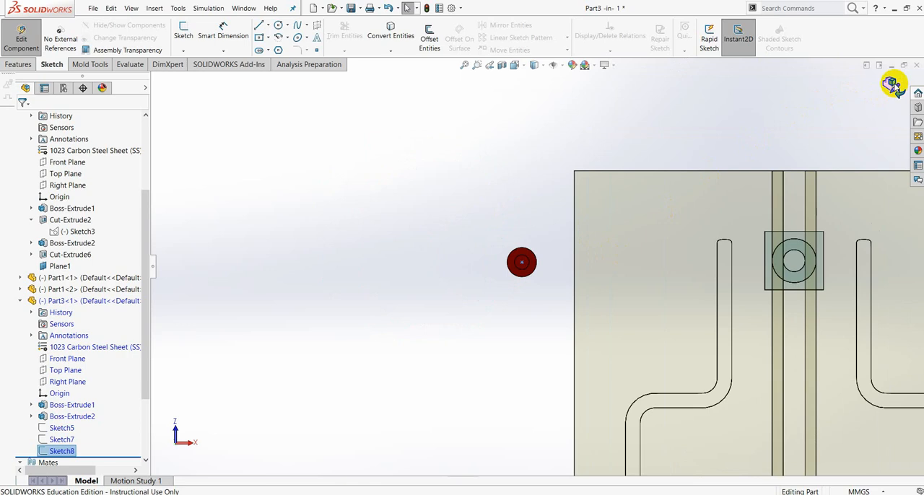
pyautogui.click(892, 84)
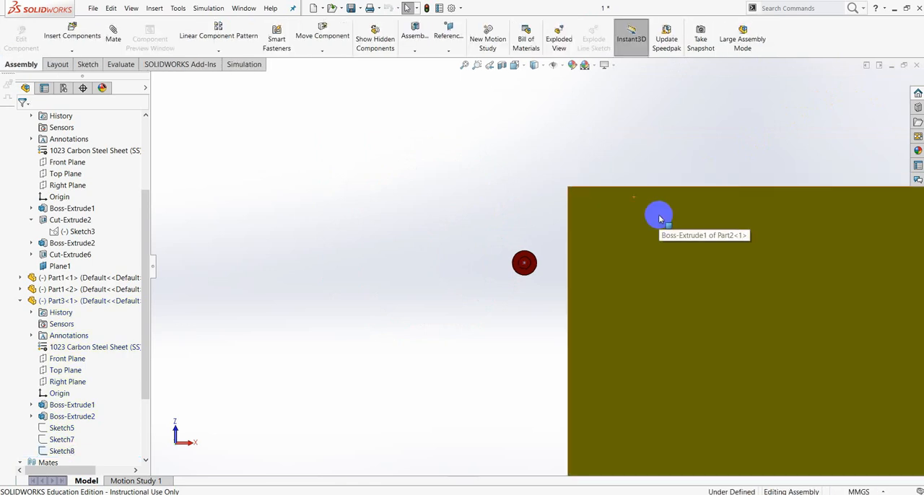
pyautogui.scroll(5, 656, 213)
pyautogui.moveTo(650, 199); pyautogui.dragTo(672, 419, button='middle')
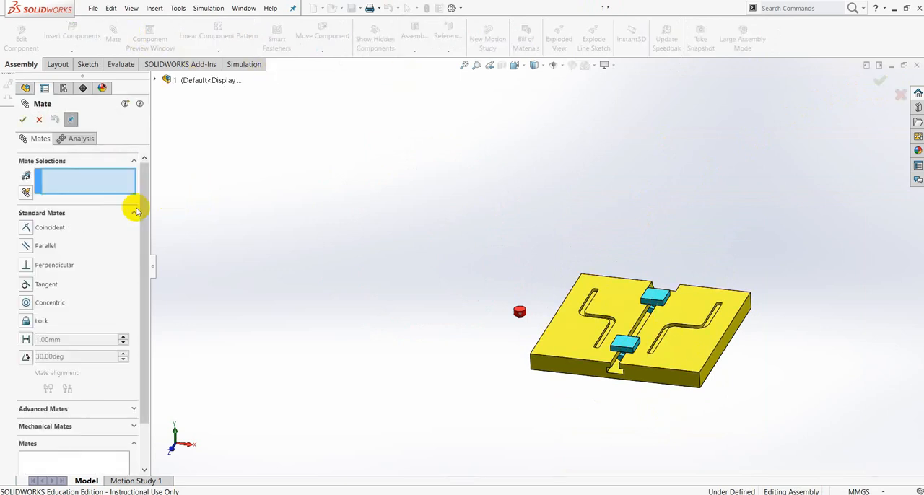
pyautogui.click(130, 409)
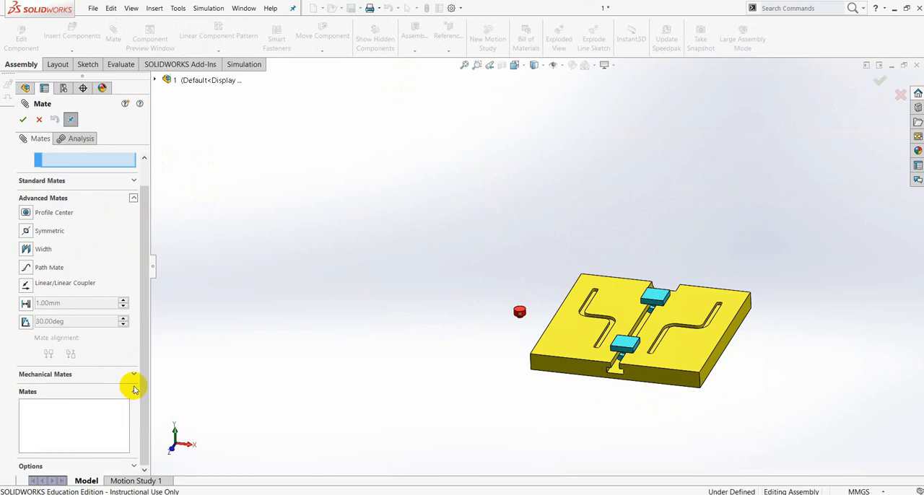
pyautogui.click(26, 269)
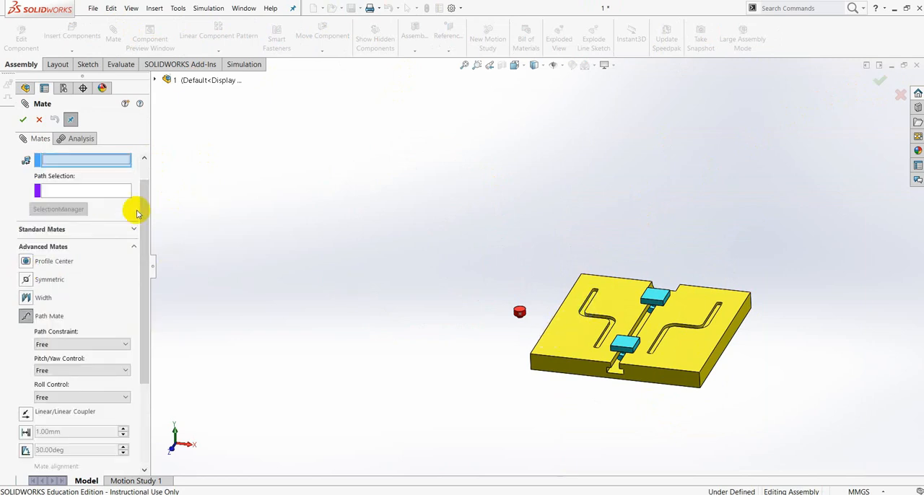
pyautogui.scroll(1, 141, 214)
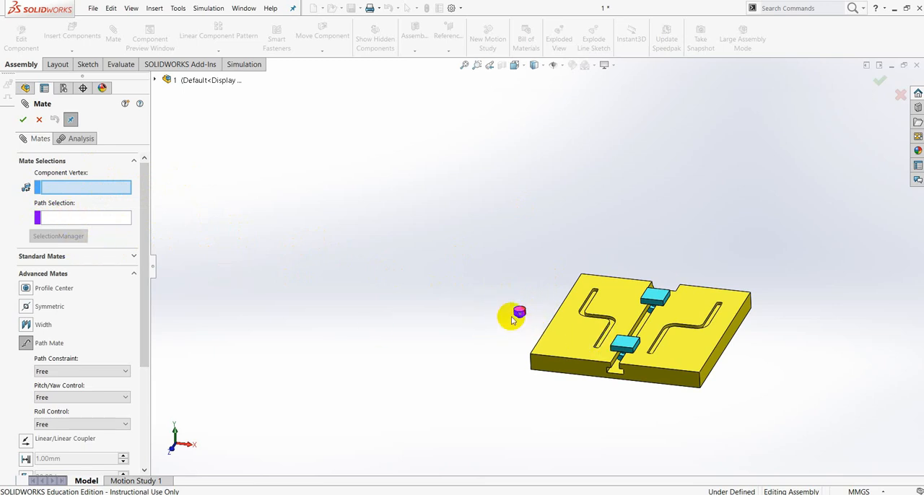
pyautogui.scroll(-6, 526, 313)
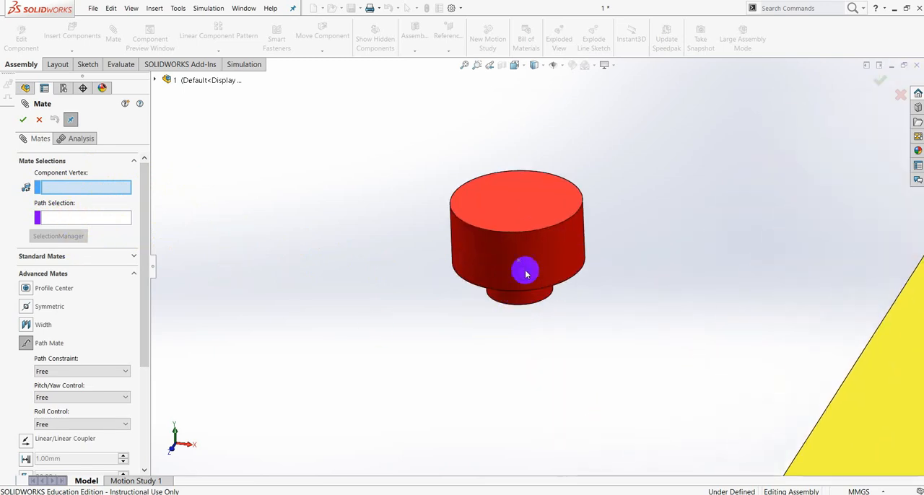
pyautogui.click(519, 261)
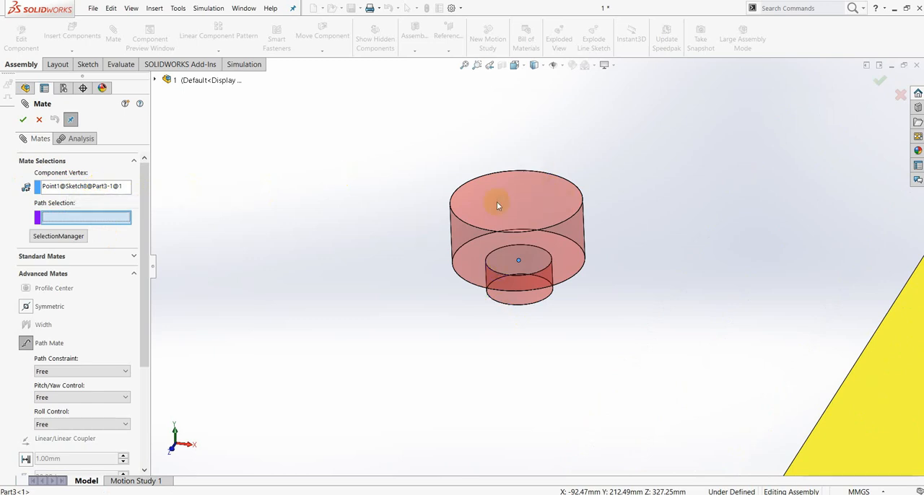
pyautogui.moveTo(678, 310); pyautogui.dragTo(664, 390, button='middle')
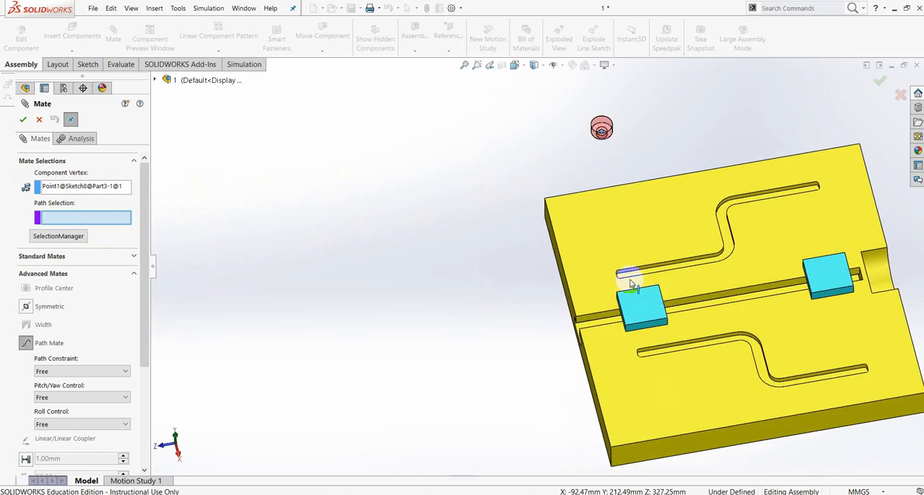
pyautogui.click(155, 80)
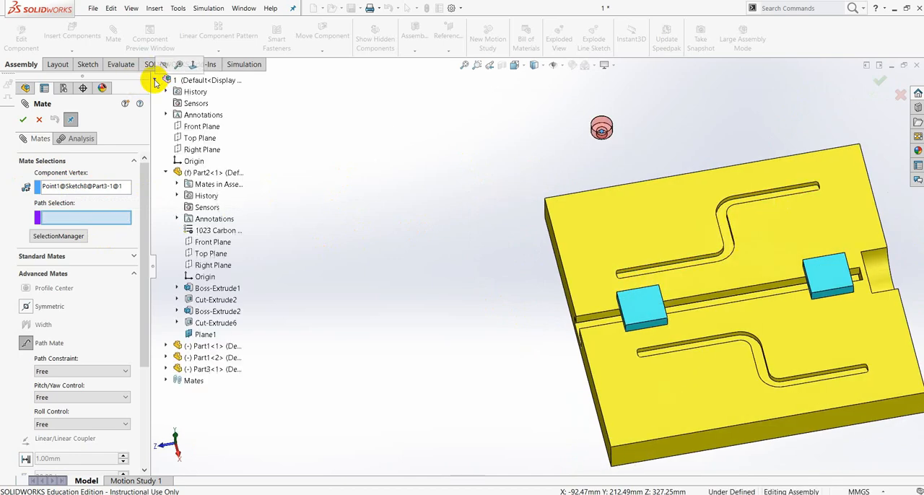
pyautogui.click(177, 300)
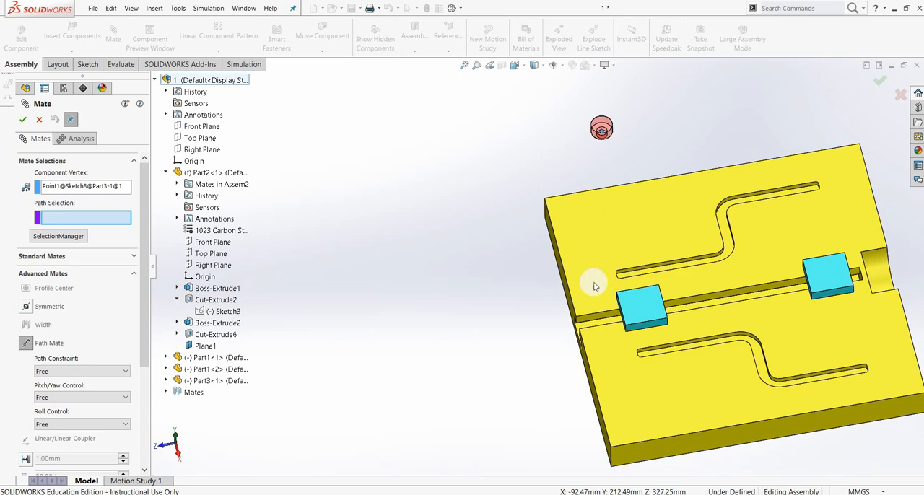
pyautogui.moveTo(593, 284); pyautogui.dragTo(590, 362, button='middle')
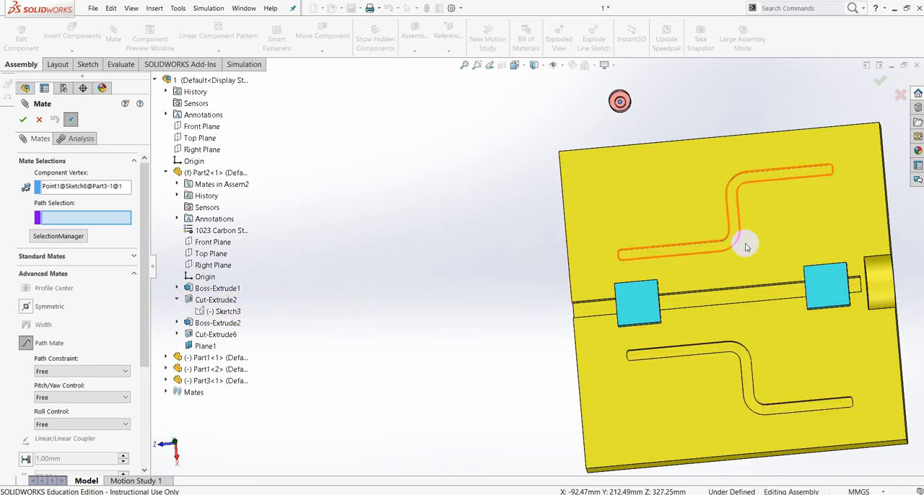
pyautogui.scroll(-3, 420, 314)
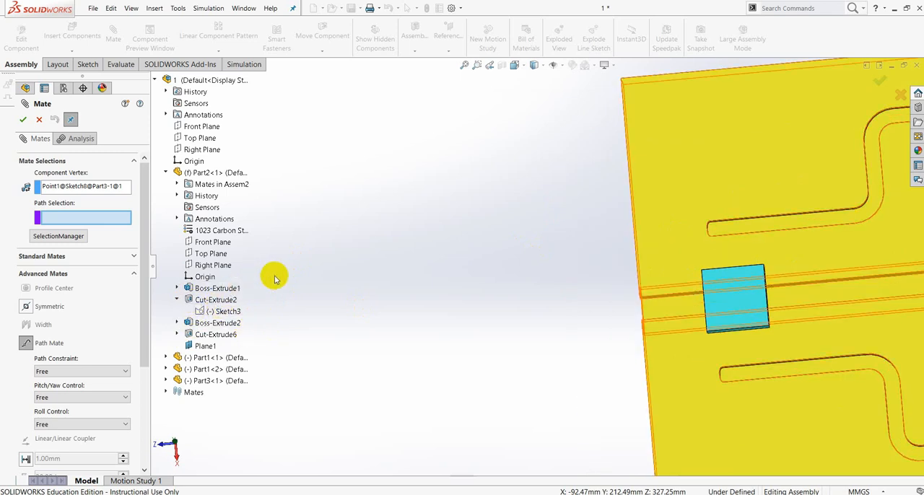
pyautogui.click(41, 121)
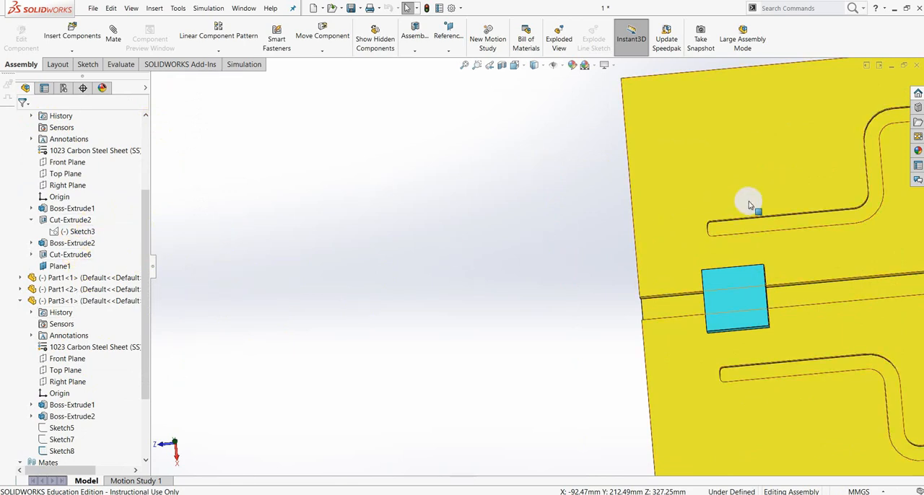
# Open the Part2 plate for in-context editing within the assembly.
pyautogui.scroll(5, 748, 203)
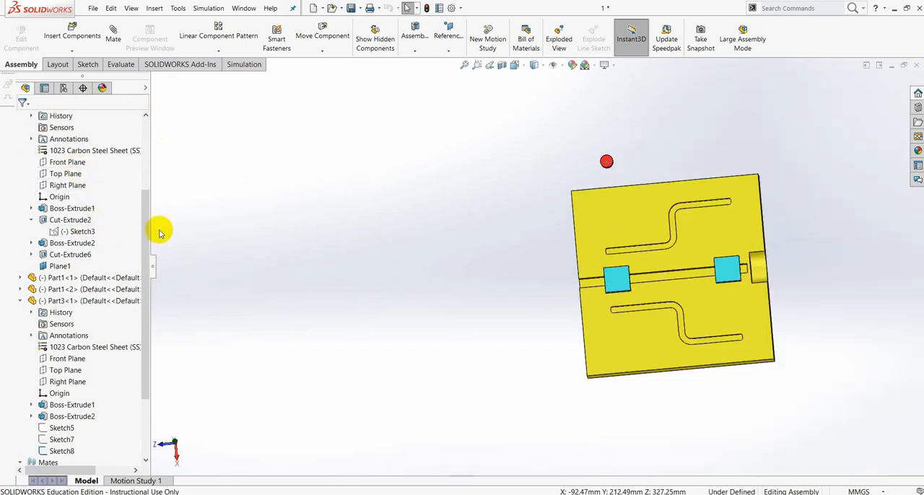
pyautogui.click(67, 289)
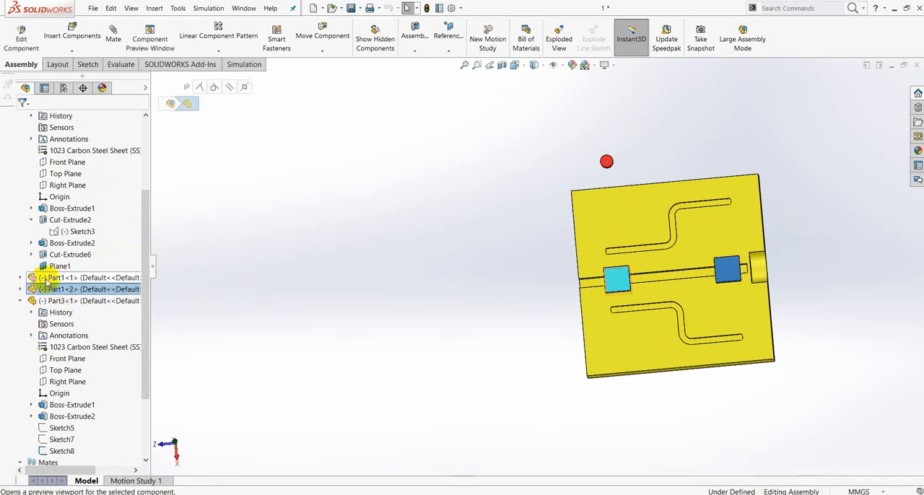
pyautogui.scroll(3, 99, 179)
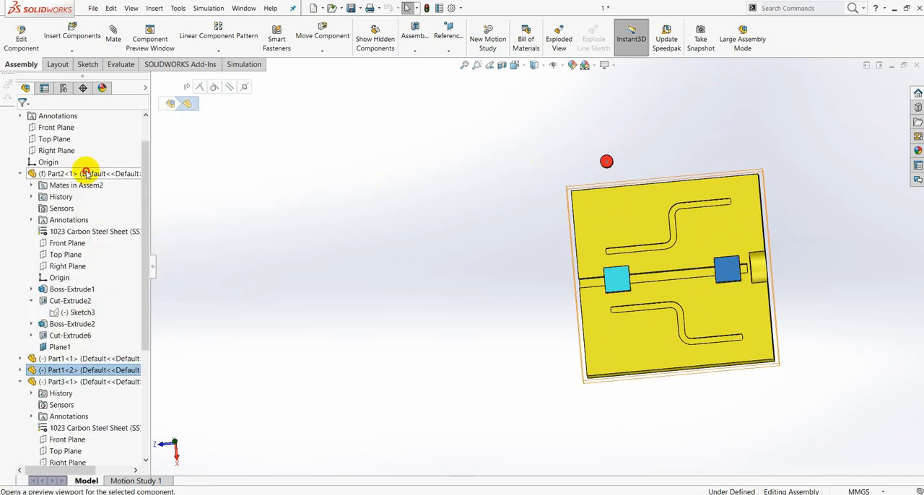
pyautogui.click(91, 174)
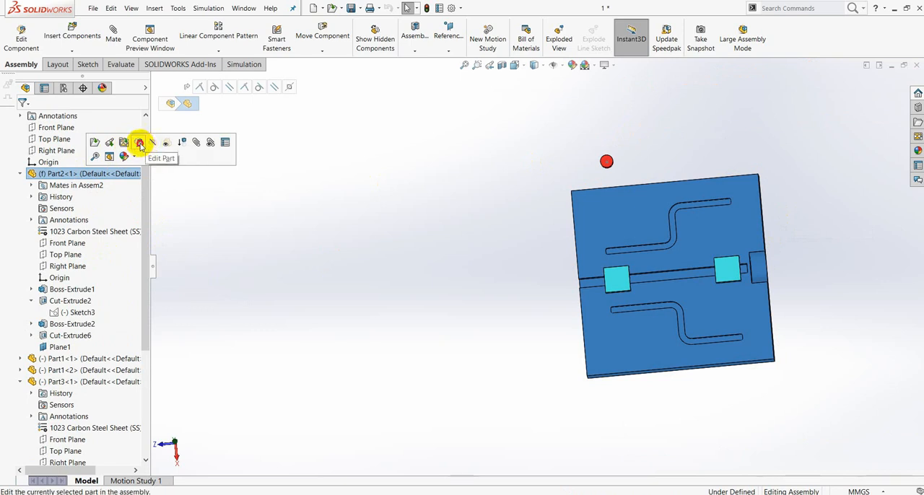
pyautogui.click(139, 144)
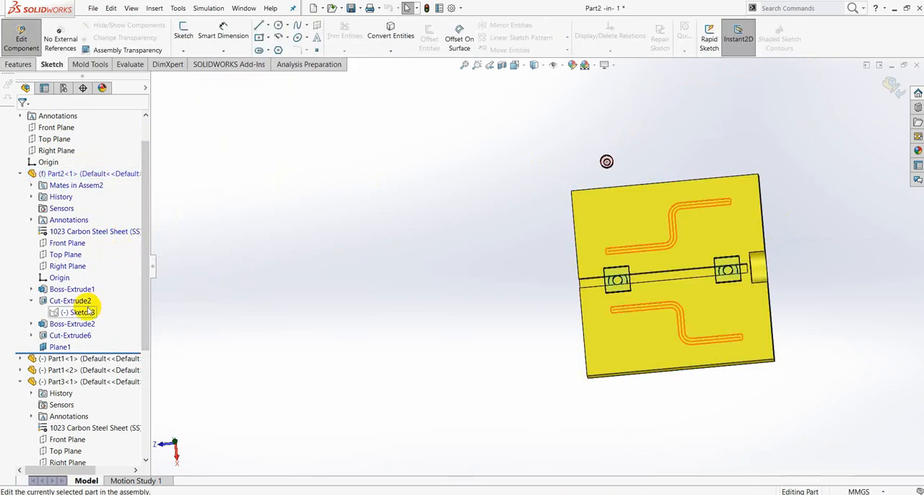
# Show Sketch3 of Part2's Cut-Extrude2 groove and return to editing the assembly.
pyautogui.click(85, 315)
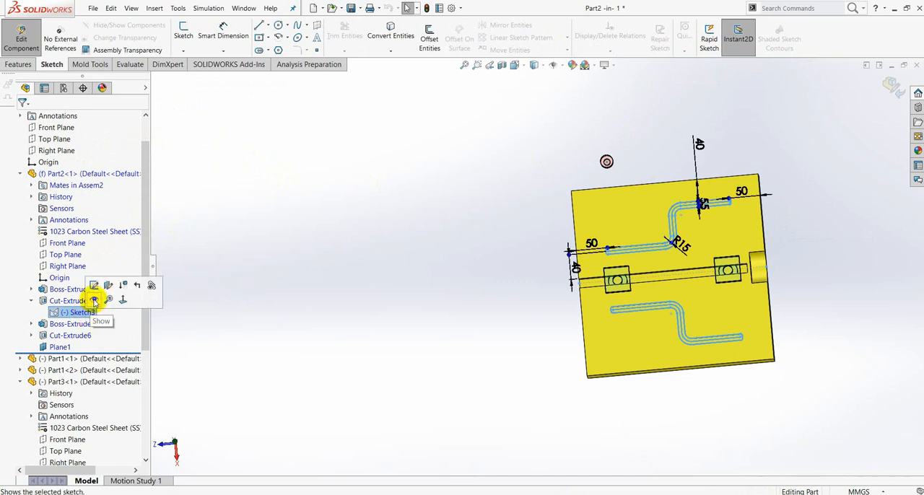
pyautogui.click(95, 301)
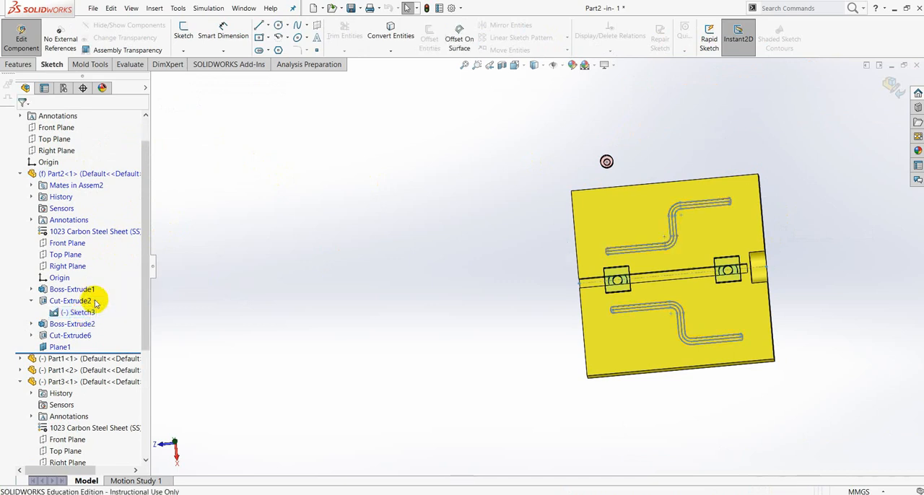
pyautogui.scroll(-5, 613, 253)
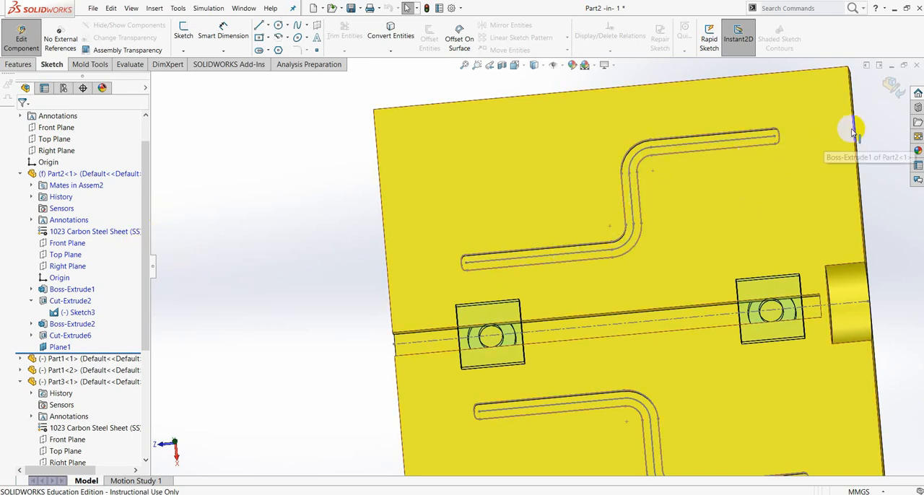
pyautogui.click(894, 87)
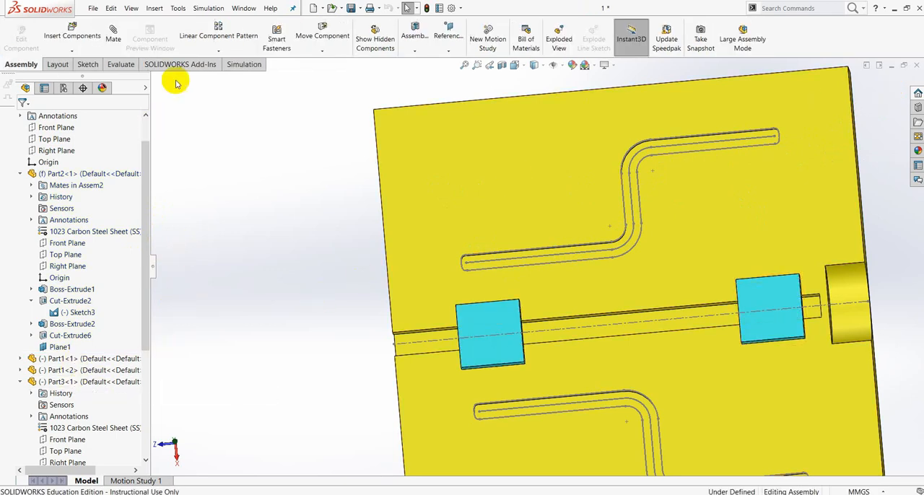
# Start an advanced Path Mate with the Sketch8 centre point of Part3 as the component vertex.
pyautogui.click(113, 38)
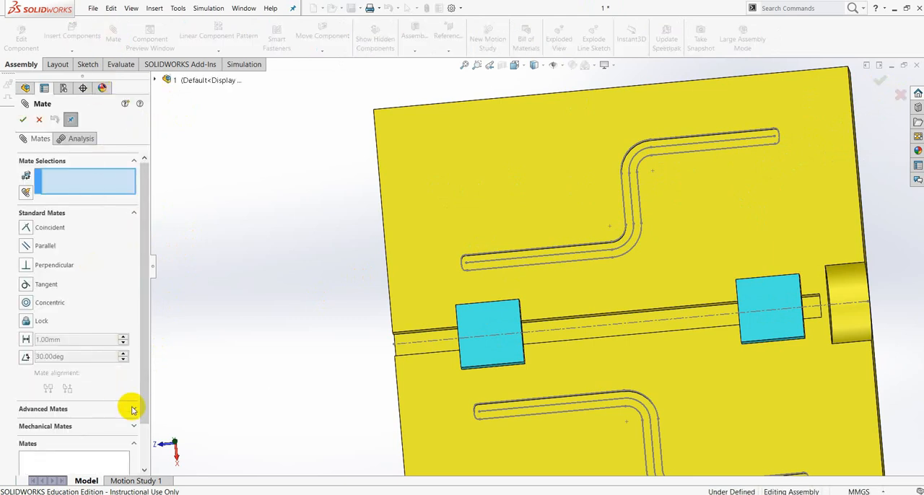
pyautogui.click(132, 409)
pyautogui.moveTo(146, 241); pyautogui.dragTo(139, 204)
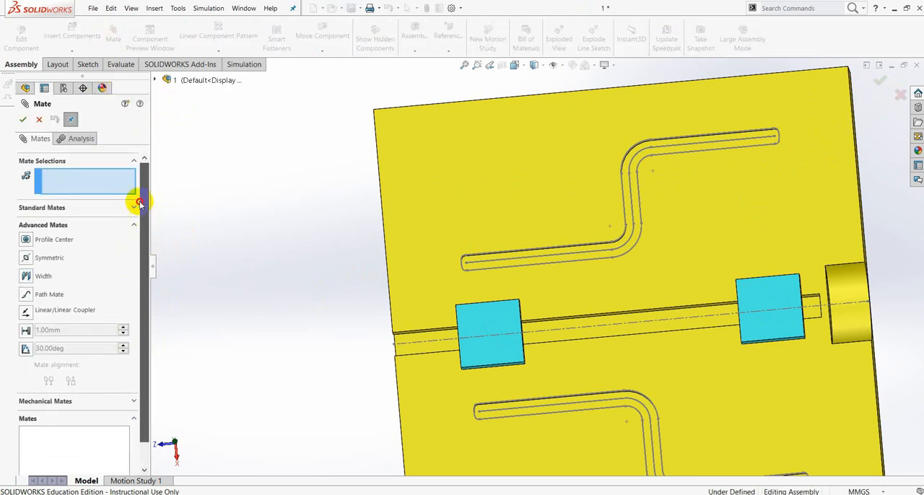
pyautogui.click(27, 295)
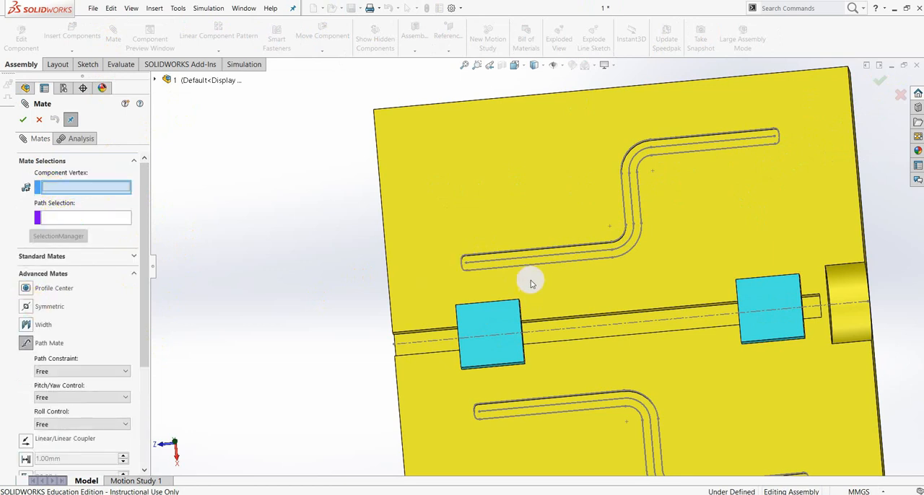
pyautogui.scroll(3, 534, 274)
pyautogui.scroll(-5, 484, 106)
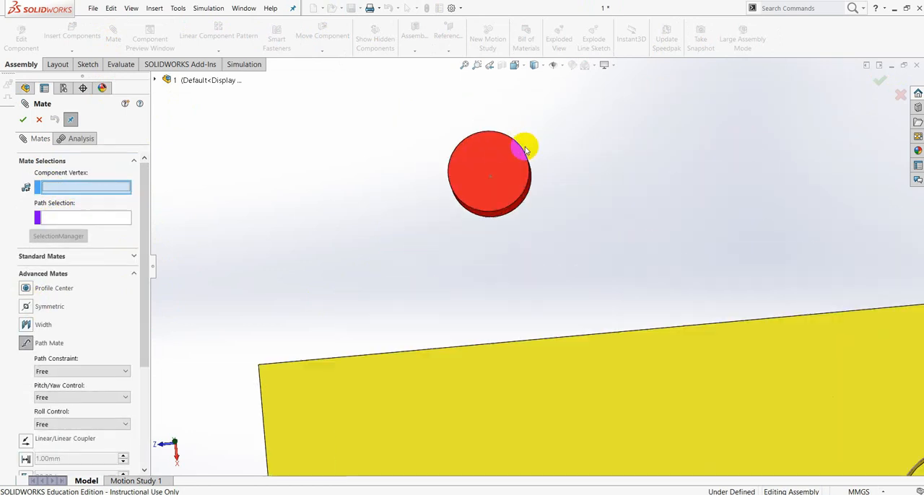
pyautogui.click(489, 180)
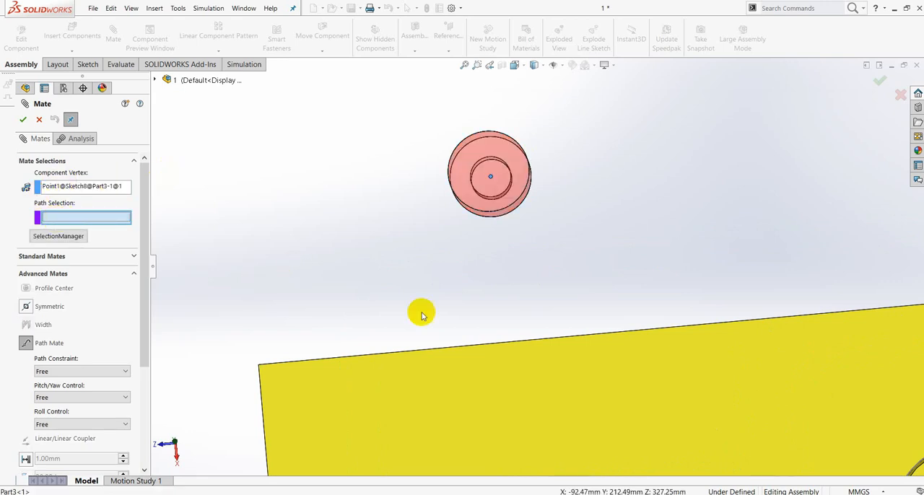
# Use the centreline spline of the upper S-shaped groove in Sketch3 as the mate's path and confirm the path mate.
pyautogui.scroll(5, 541, 346)
pyautogui.scroll(-7, 570, 371)
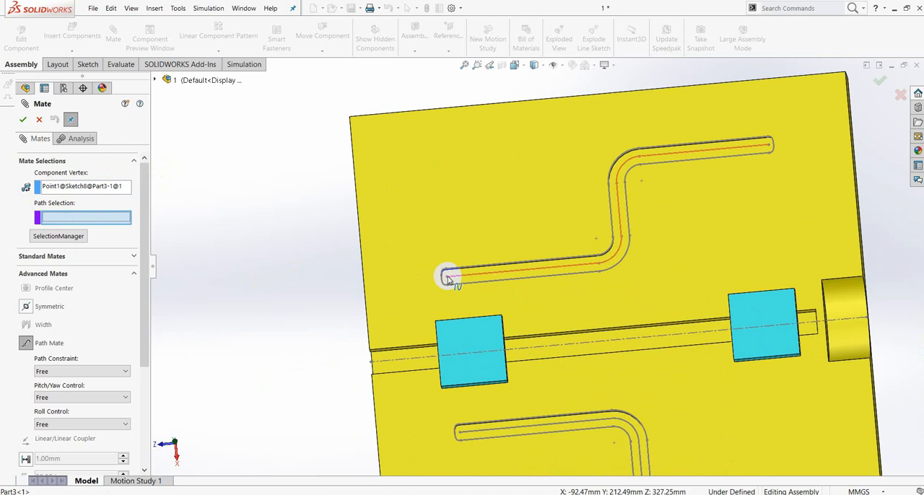
pyautogui.scroll(2, 458, 146)
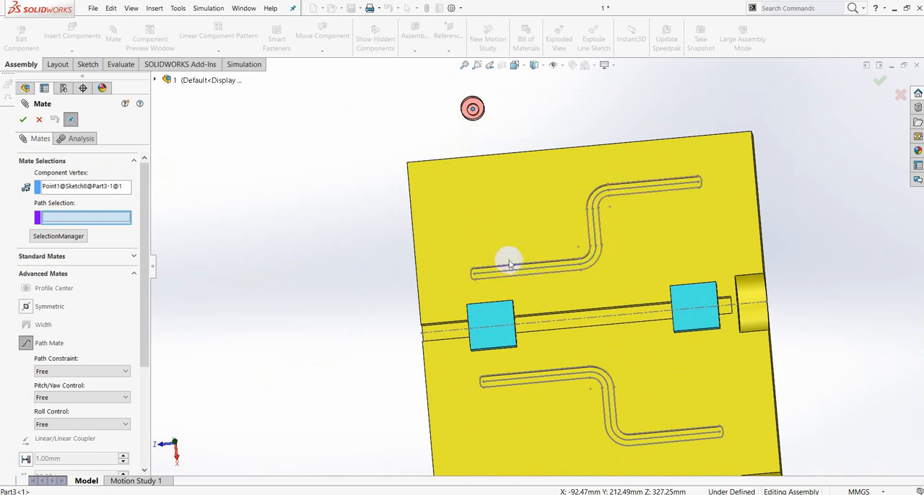
pyautogui.scroll(-3, 508, 264)
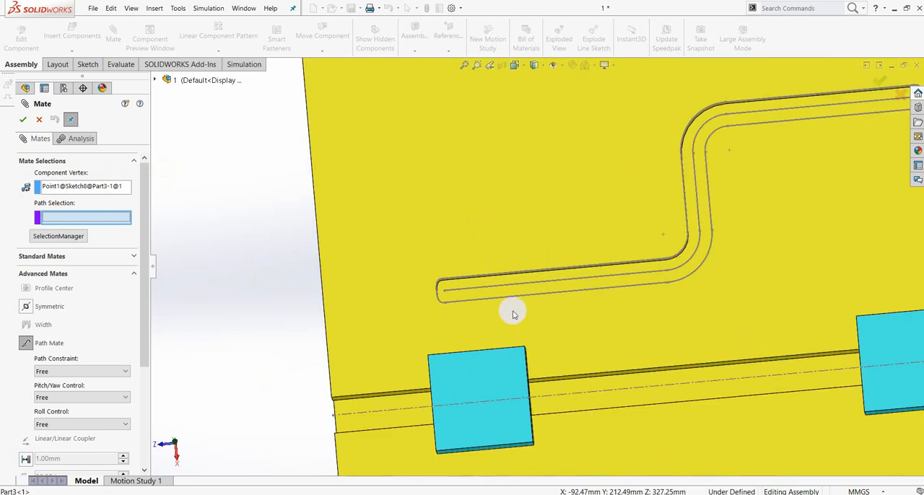
pyautogui.click(460, 292)
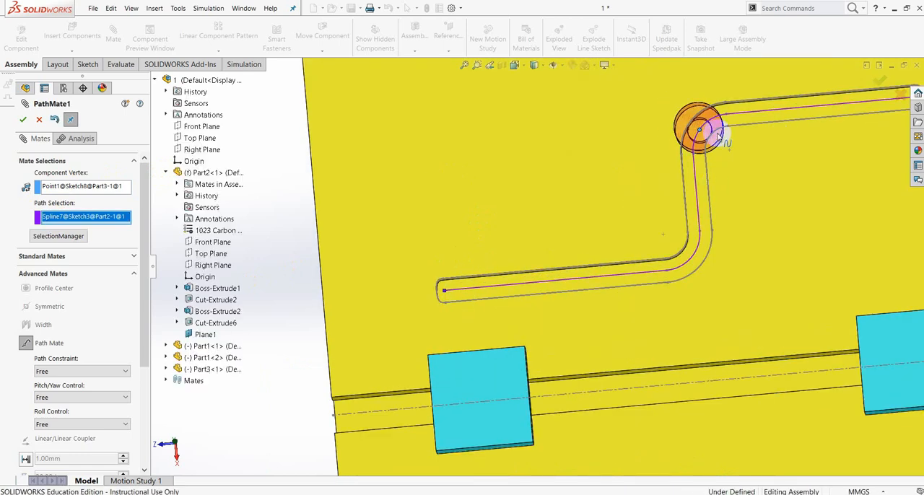
pyautogui.click(115, 187)
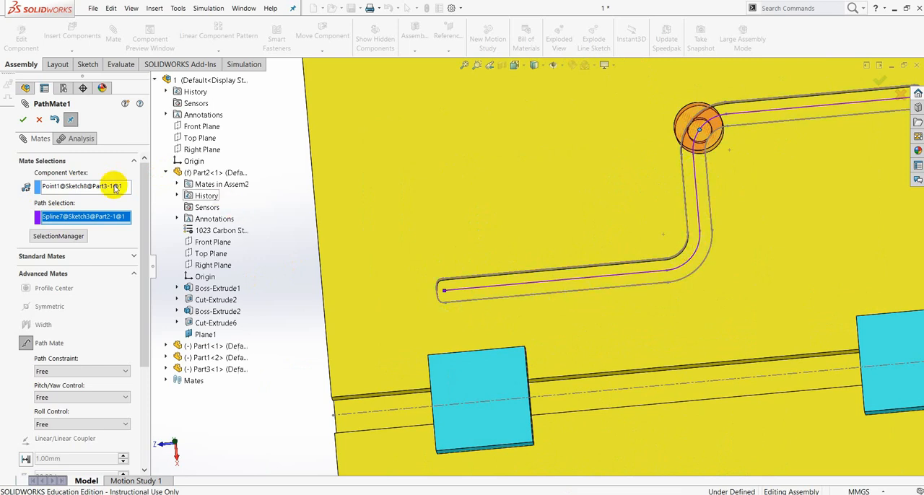
pyautogui.click(23, 120)
pyautogui.click(22, 120)
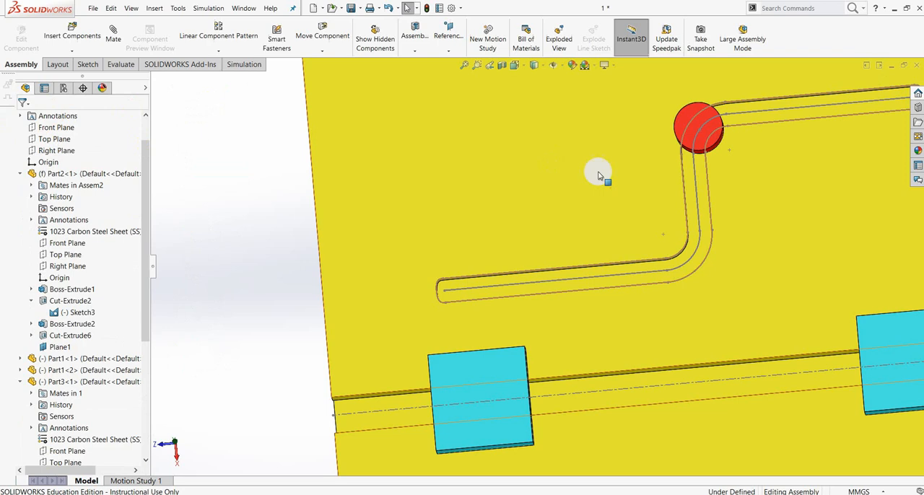
pyautogui.press('f')
pyautogui.moveTo(659, 181); pyautogui.dragTo(683, 250, button='middle')
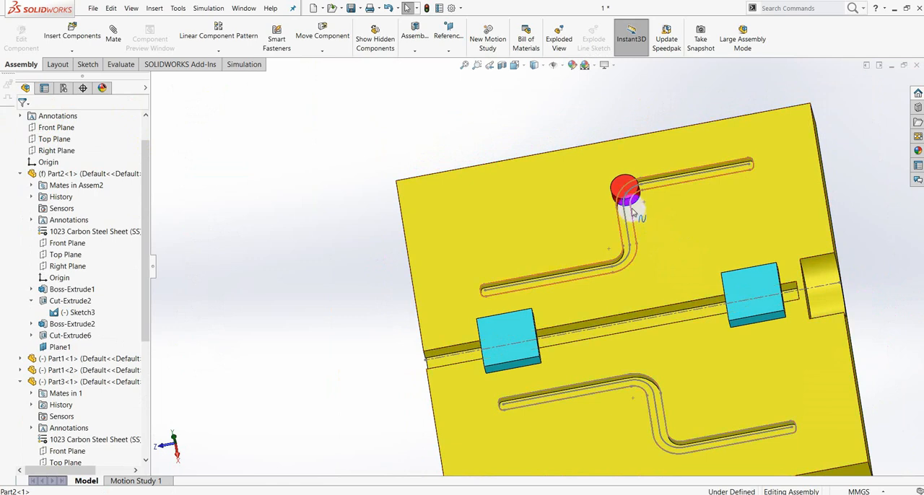
# View the Part2 plate face-on and move Part3 along the S-shaped groove towards its lower end to test the path mate.
pyautogui.scroll(-5, 633, 204)
pyautogui.scroll(3, 584, 206)
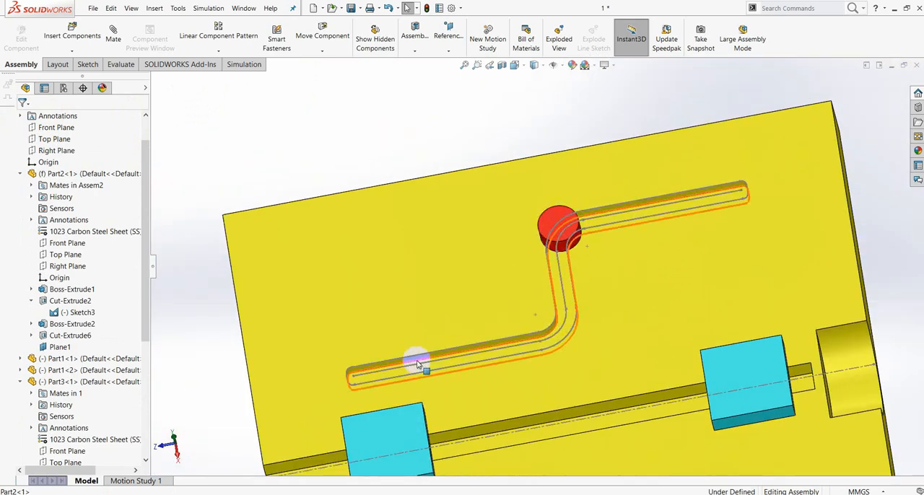
pyautogui.scroll(3, 556, 252)
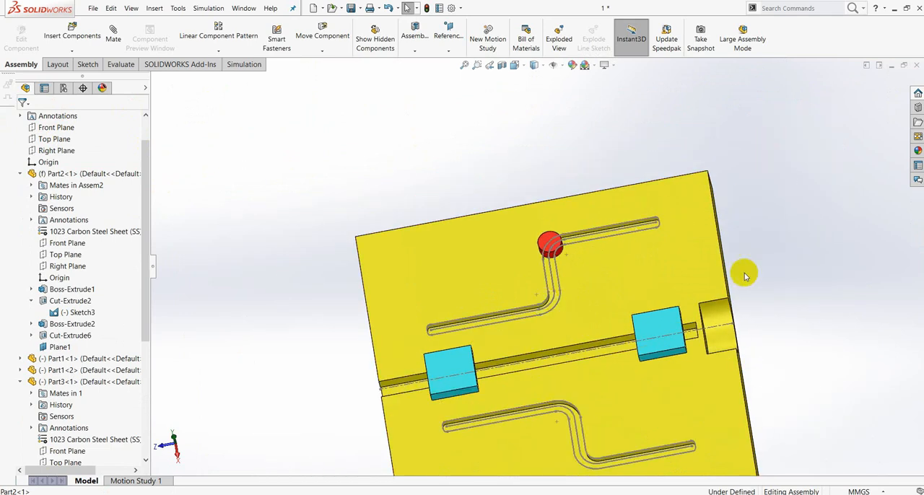
pyautogui.click(676, 271)
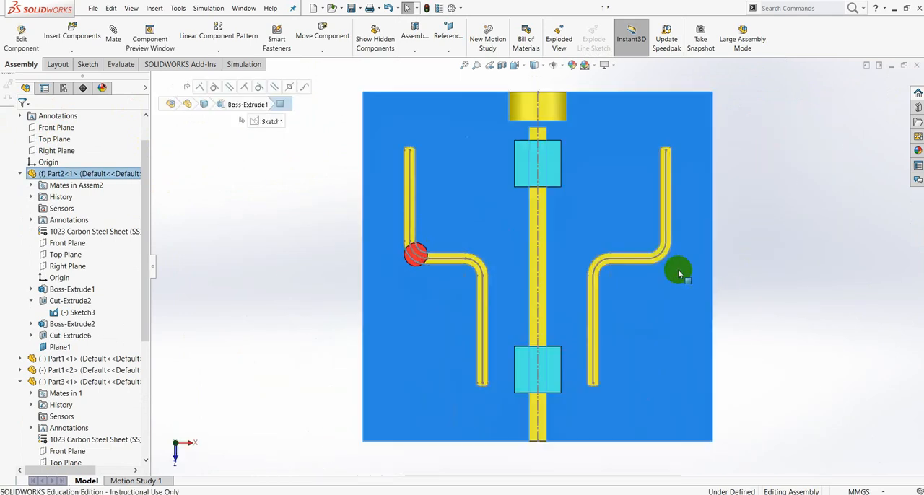
pyautogui.click(741, 289)
pyautogui.scroll(-3, 428, 257)
pyautogui.moveTo(428, 258); pyautogui.dragTo(544, 438)
pyautogui.scroll(6, 553, 412)
pyautogui.moveTo(539, 328); pyautogui.dragTo(538, 338)
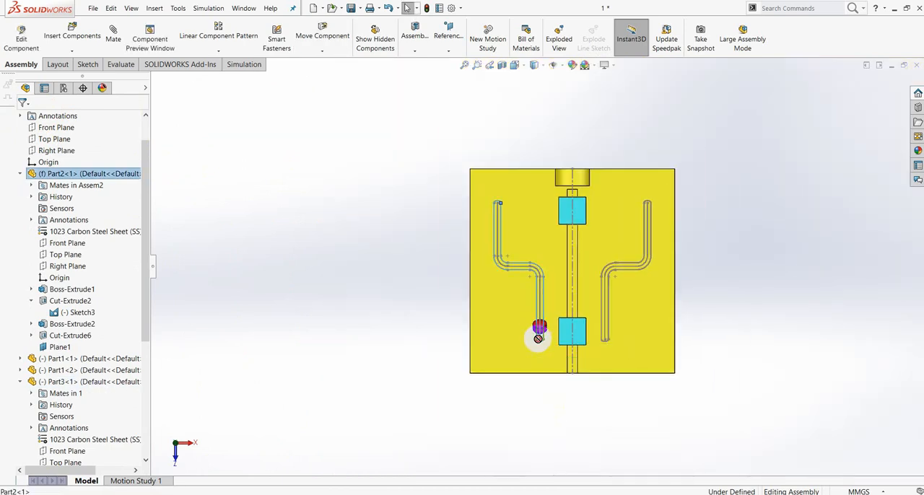
pyautogui.scroll(-5, 541, 295)
pyautogui.moveTo(513, 262)
pyautogui.mouseDown()
pyautogui.moveTo(521, 291)
pyautogui.moveTo(506, 335)
pyautogui.moveTo(534, 285)
pyautogui.moveTo(520, 250)
pyautogui.moveTo(497, 285)
pyautogui.moveTo(529, 305)
pyautogui.moveTo(520, 365)
pyautogui.moveTo(489, 308)
pyautogui.moveTo(514, 246)
pyautogui.mouseUp()
pyautogui.scroll(10, 514, 246)
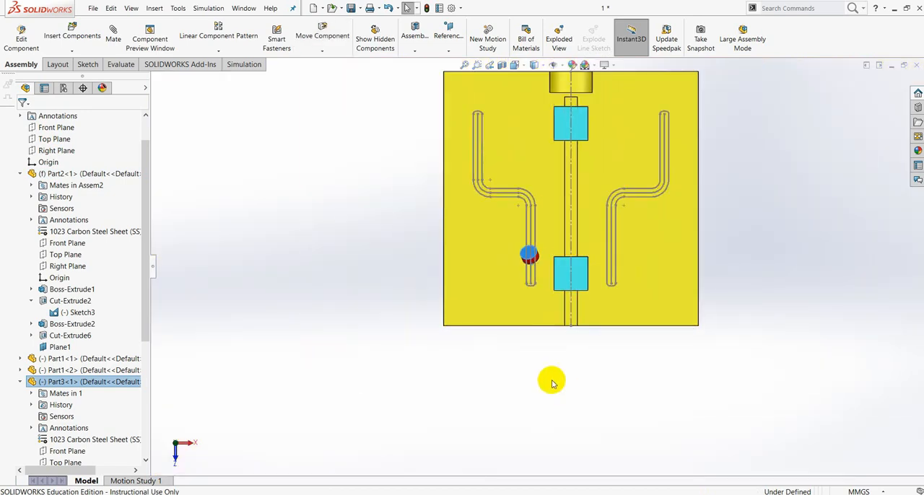
# Mate the round end face of Part3 parallel to the large grooved face of the Part2 plate.
pyautogui.moveTo(535, 356); pyautogui.dragTo(613, 316, button='middle')
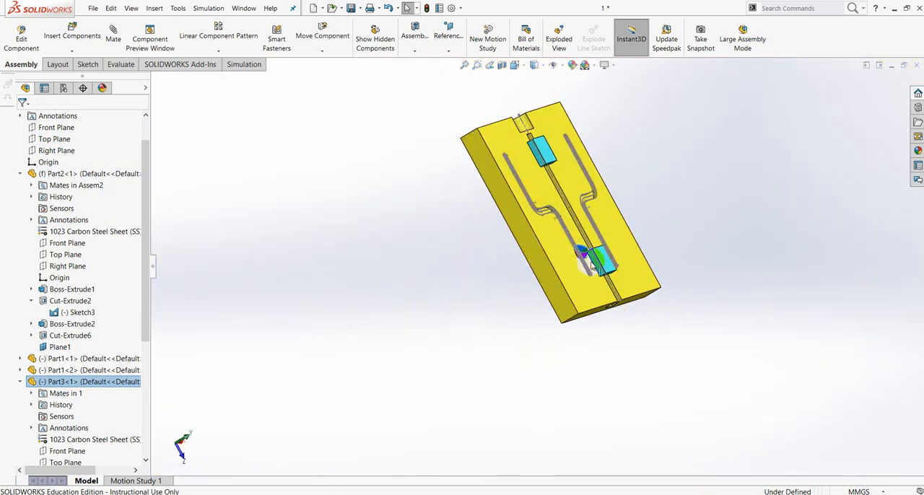
pyautogui.scroll(-3, 597, 252)
pyautogui.scroll(-1, 597, 253)
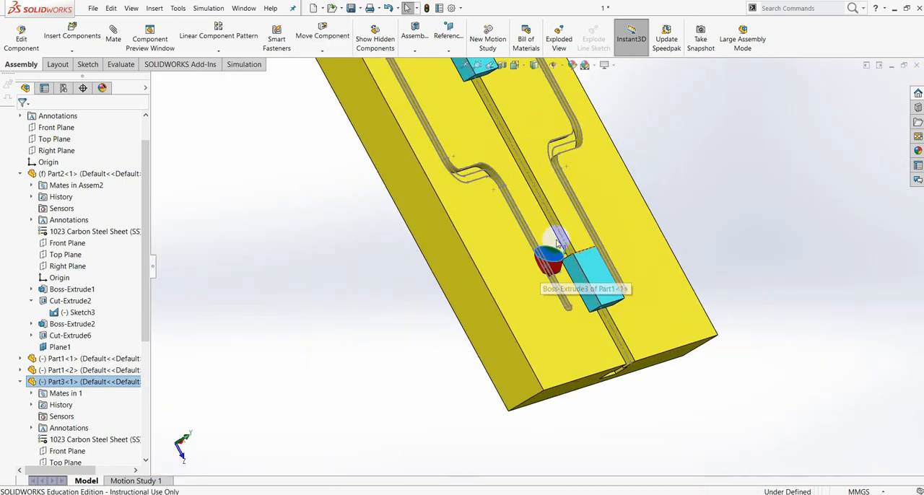
pyautogui.click(321, 218)
pyautogui.click(113, 40)
pyautogui.scroll(-2, 599, 259)
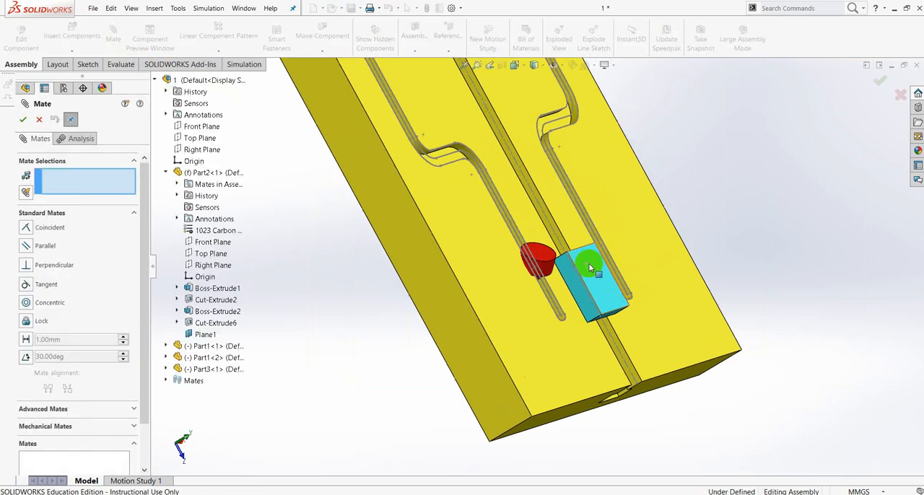
pyautogui.click(26, 246)
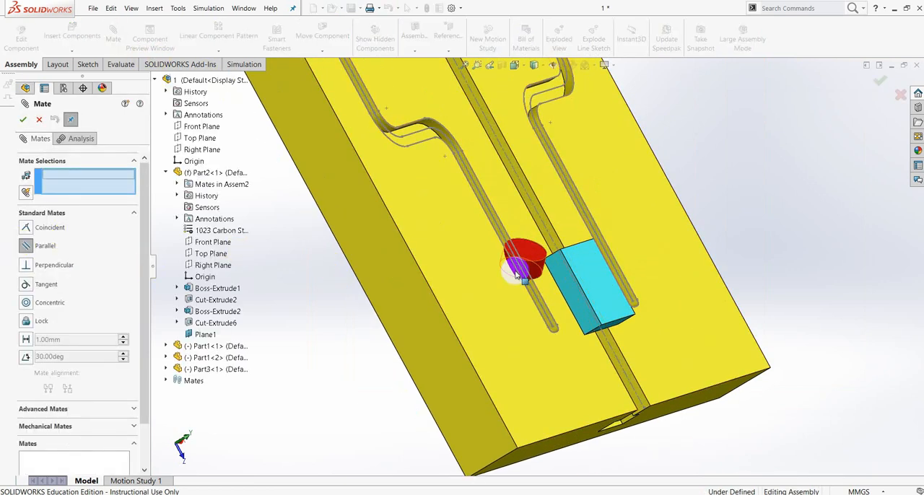
pyautogui.scroll(-2, 450, 330)
pyautogui.click(556, 246)
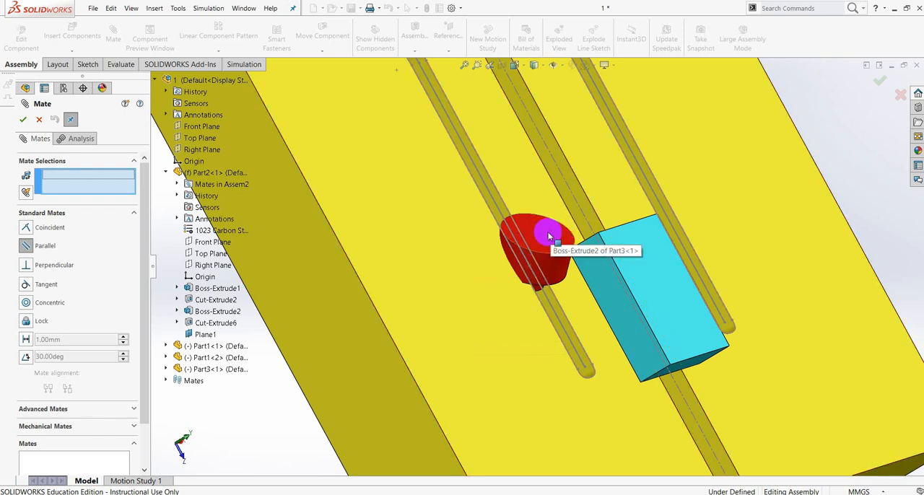
pyautogui.click(548, 237)
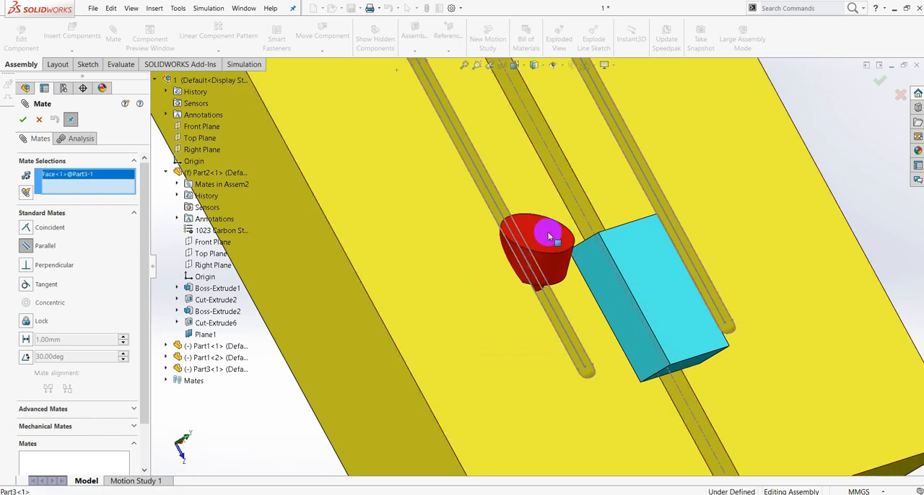
pyautogui.click(25, 246)
pyautogui.click(399, 200)
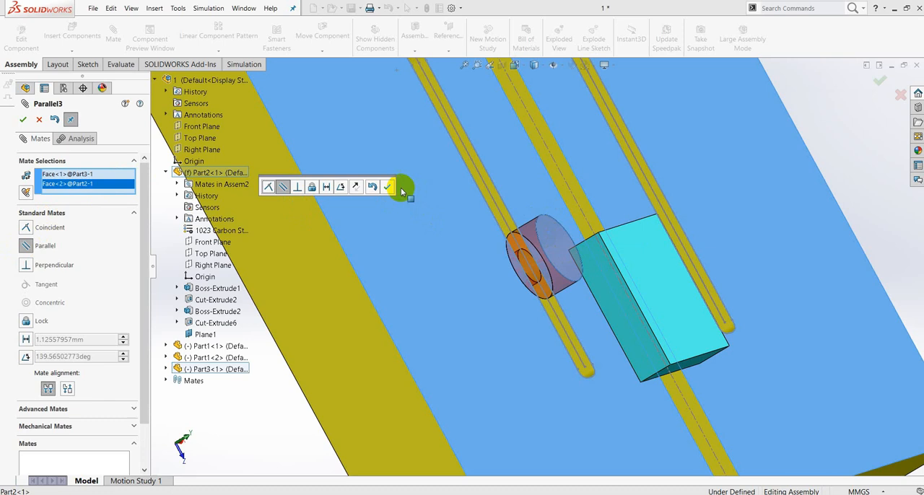
pyautogui.click(387, 188)
pyautogui.click(24, 120)
# Move Part3 a short way up the lower straight section of its groove to test the parallel mate.
pyautogui.moveTo(553, 226); pyautogui.dragTo(594, 186, button='middle')
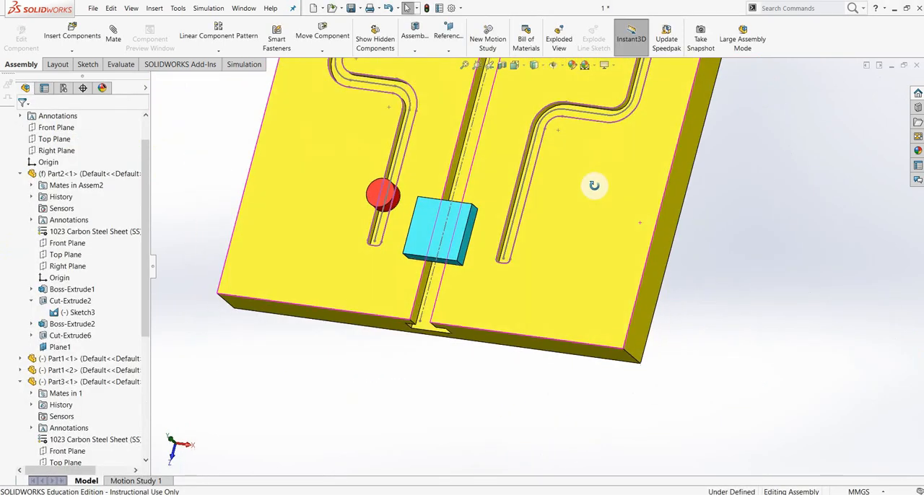
pyautogui.scroll(3, 353, 188)
pyautogui.scroll(-5, 435, 219)
pyautogui.scroll(-3, 491, 258)
pyautogui.click(481, 243)
pyautogui.moveTo(481, 244); pyautogui.dragTo(495, 216)
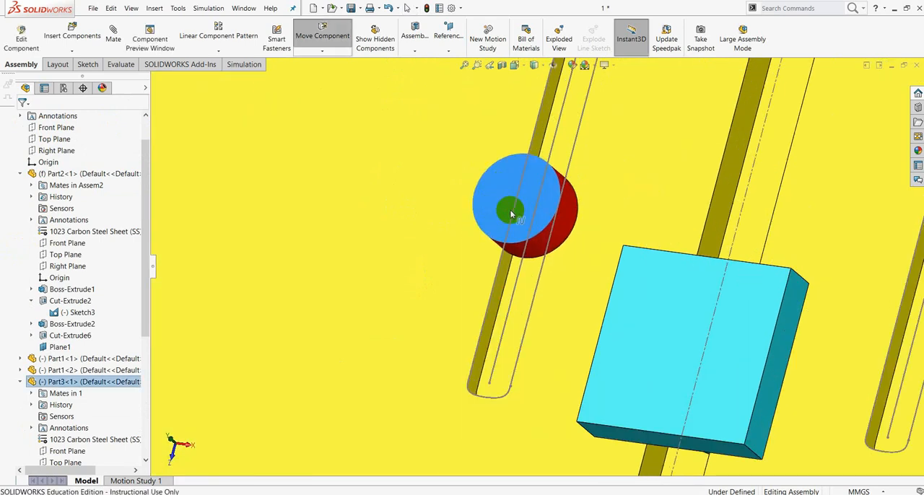
pyautogui.scroll(5, 526, 212)
# View the grooved face of Part2 face-on and move Part3 down towards the lower end of its groove.
pyautogui.click(804, 258)
pyautogui.click(754, 254)
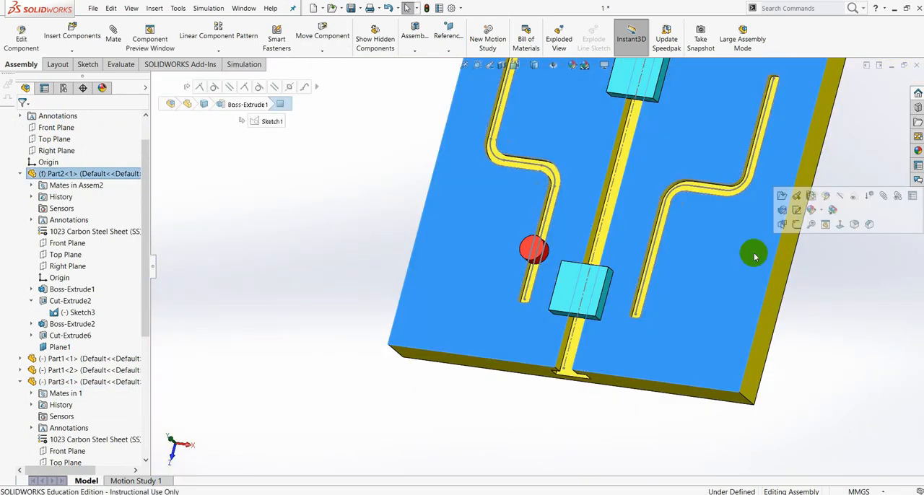
pyautogui.hotkey('ctrl', '8')
pyautogui.scroll(-4, 490, 332)
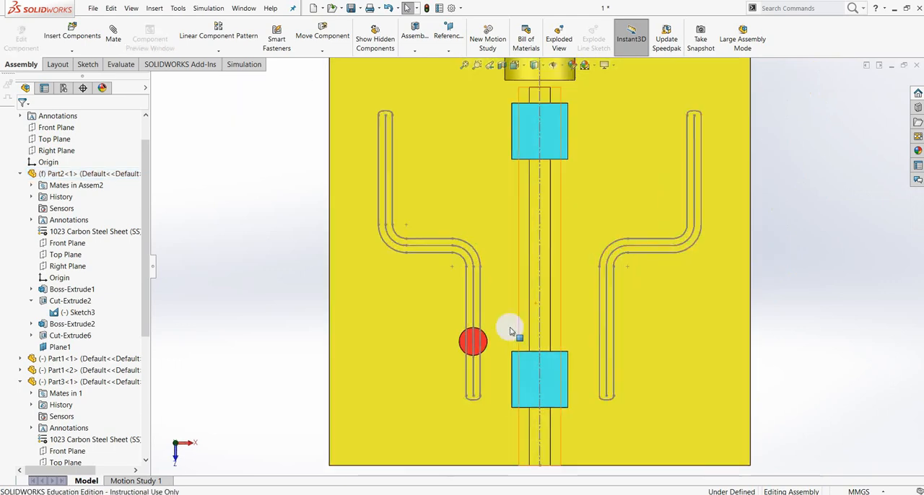
pyautogui.click(446, 339)
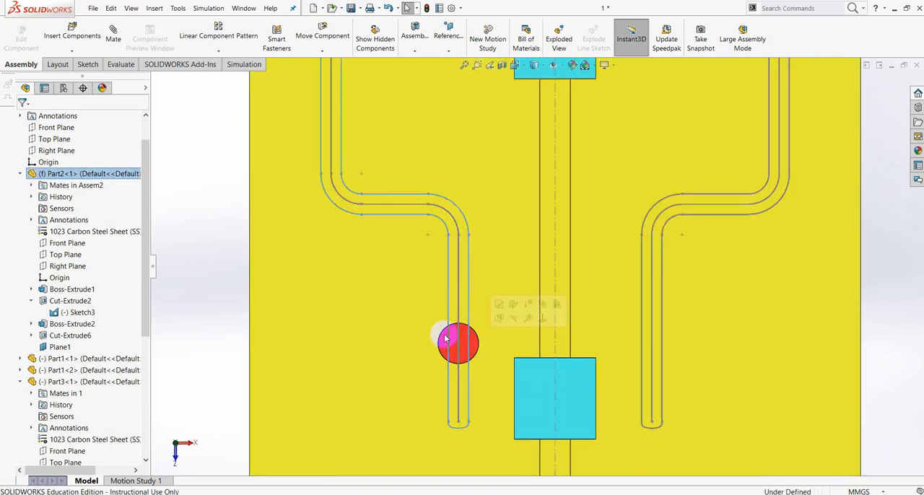
pyautogui.moveTo(453, 352)
pyautogui.mouseDown()
pyautogui.moveTo(462, 223)
pyautogui.moveTo(334, 173)
pyautogui.moveTo(329, 80)
pyautogui.moveTo(354, 189)
pyautogui.moveTo(463, 270)
pyautogui.moveTo(472, 383)
pyautogui.moveTo(464, 216)
pyautogui.moveTo(311, 149)
pyautogui.moveTo(324, 165)
pyautogui.moveTo(462, 239)
pyautogui.moveTo(459, 363)
pyautogui.mouseUp()
pyautogui.click(881, 278)
pyautogui.scroll(5, 499, 338)
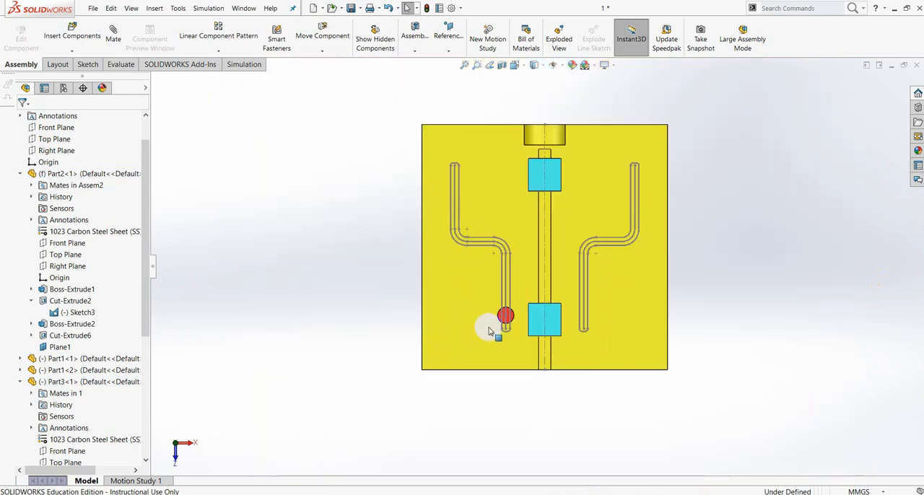
# Tilt the assembly, move Part3 slightly up its groove and examine how it sits relative to the plate.
pyautogui.moveTo(792, 342); pyautogui.dragTo(464, 284, button='middle')
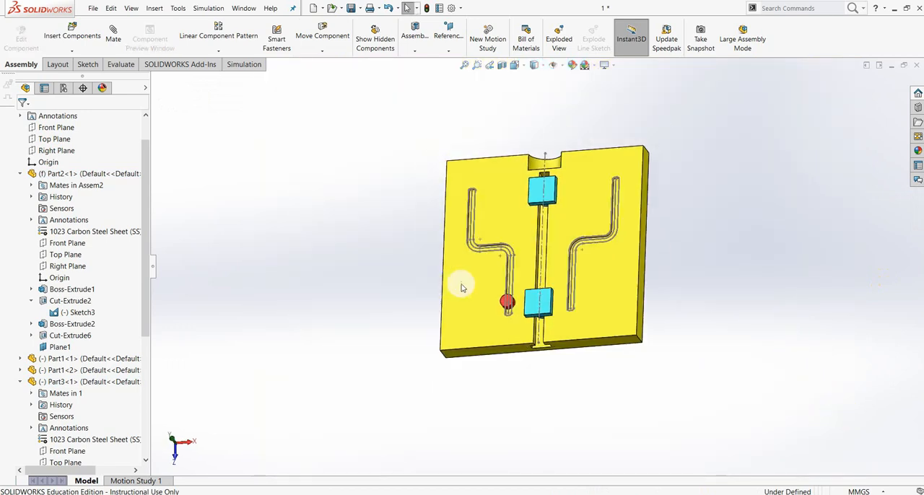
pyautogui.scroll(-8, 531, 289)
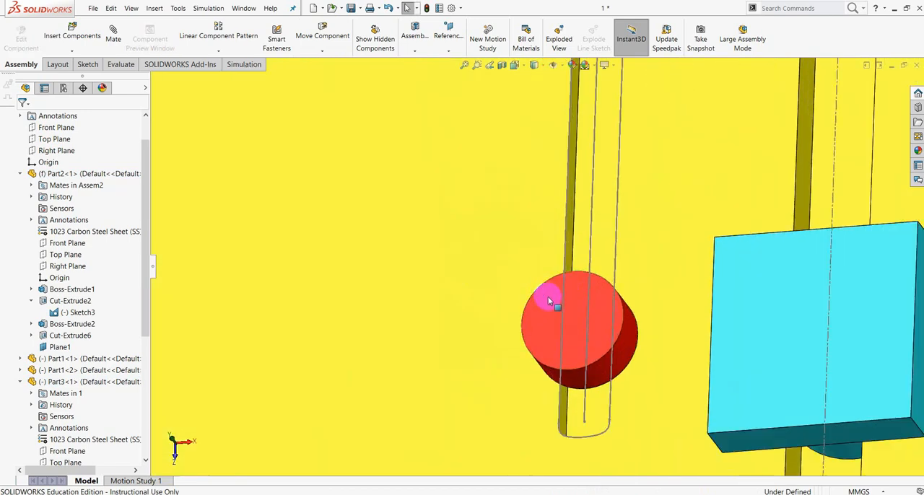
pyautogui.click(548, 301)
pyautogui.moveTo(541, 301); pyautogui.dragTo(542, 262)
pyautogui.scroll(5, 543, 264)
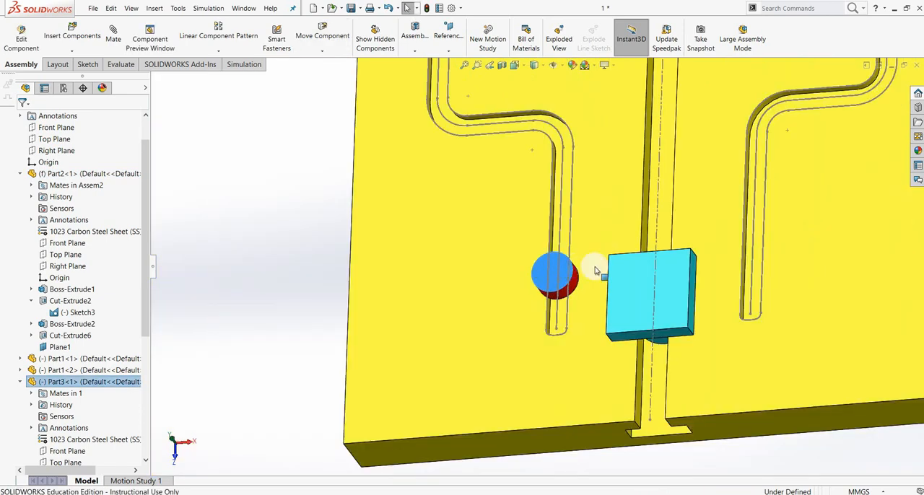
pyautogui.scroll(4, 614, 273)
pyautogui.click(818, 267)
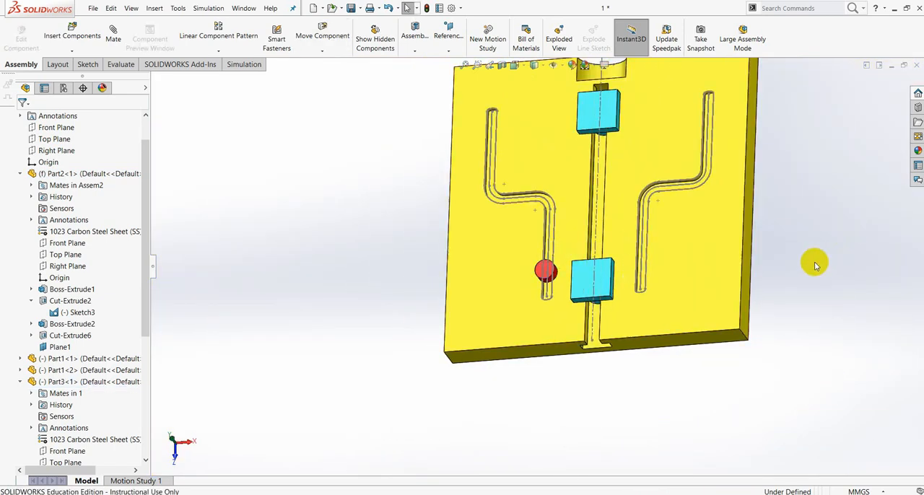
pyautogui.scroll(-8, 541, 268)
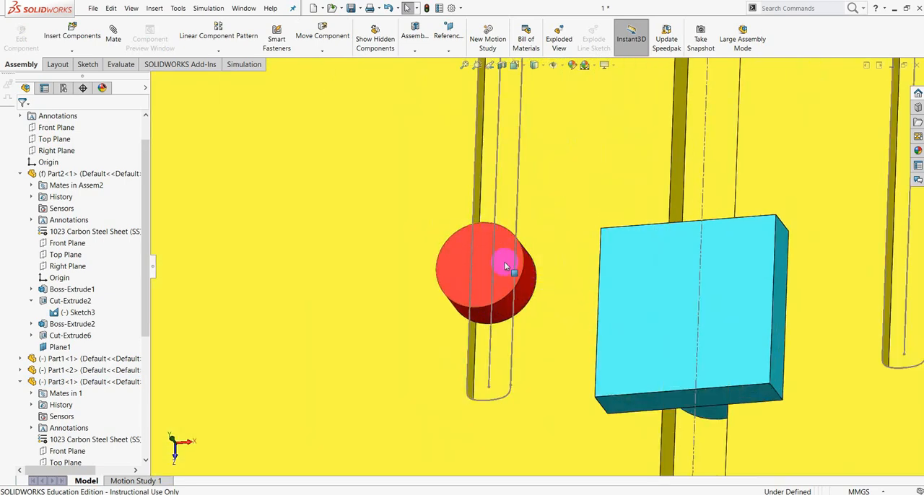
pyautogui.scroll(5, 510, 261)
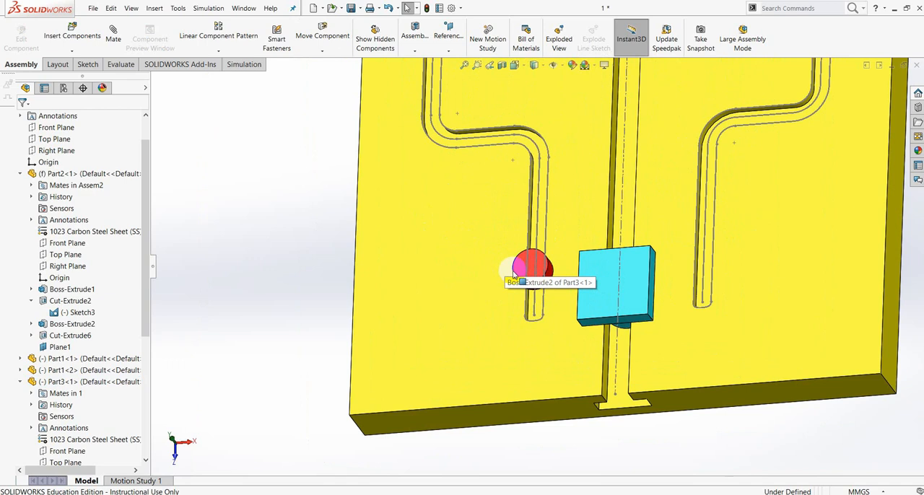
pyautogui.scroll(-5, 528, 268)
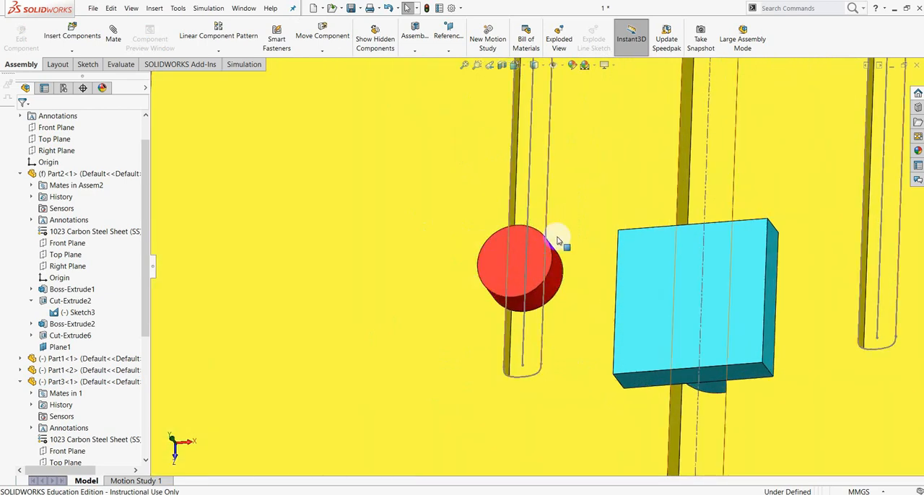
# Start a new mate and expand Part3 in the design tree to expose its planes and sketches.
pyautogui.click(113, 33)
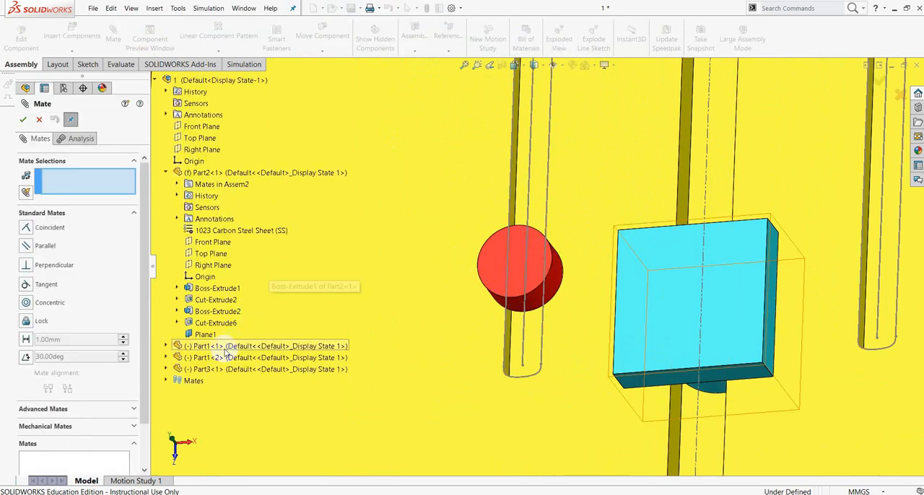
pyautogui.click(167, 369)
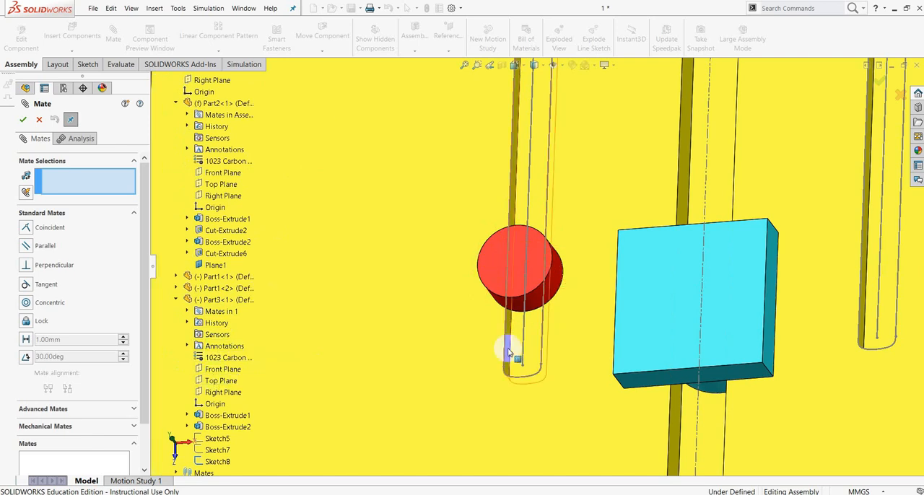
pyautogui.scroll(-6, 505, 350)
pyautogui.scroll(3, 484, 361)
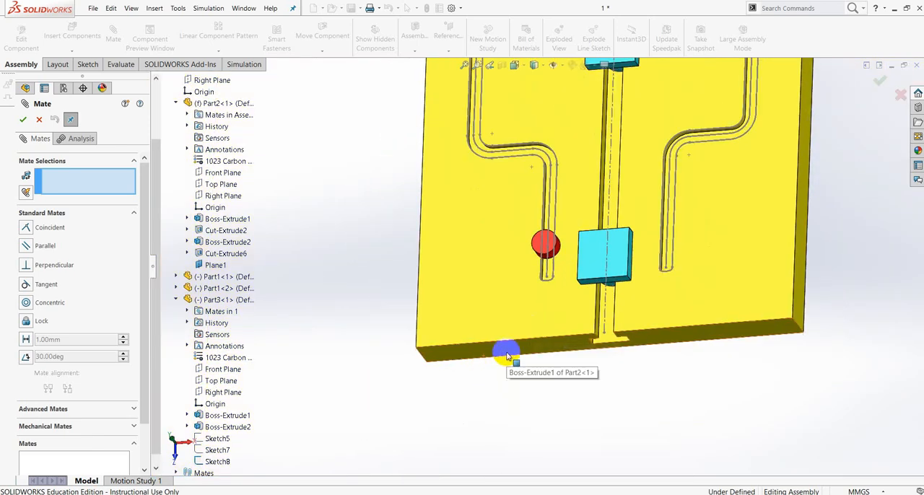
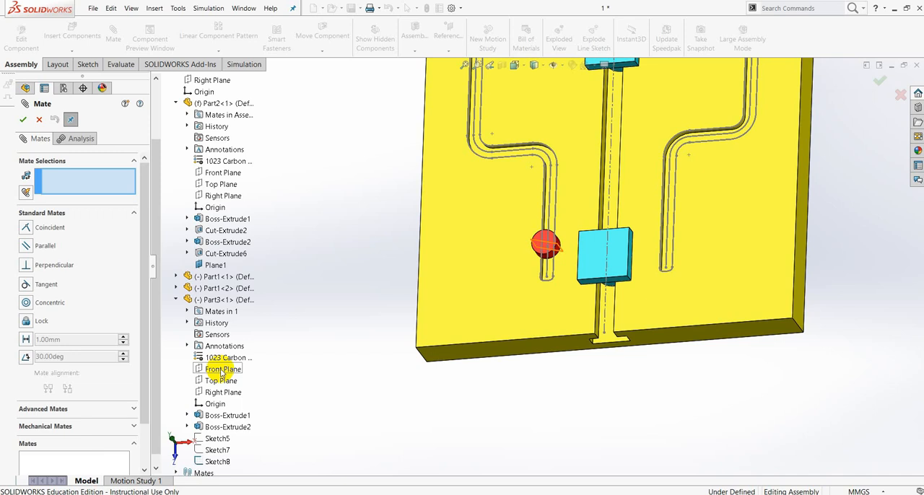
# Add a parallel mate between Part3's Front Plane and the lower side face of Part2, and finish mating.
pyautogui.click(26, 248)
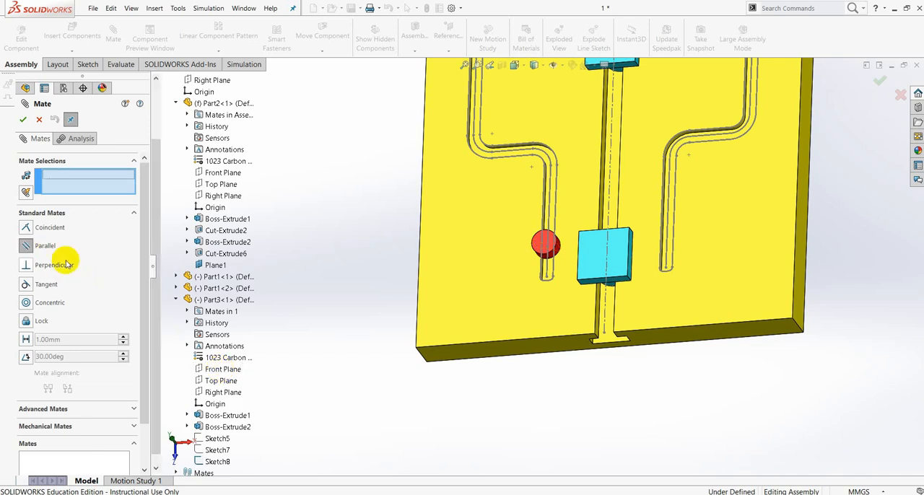
pyautogui.click(222, 371)
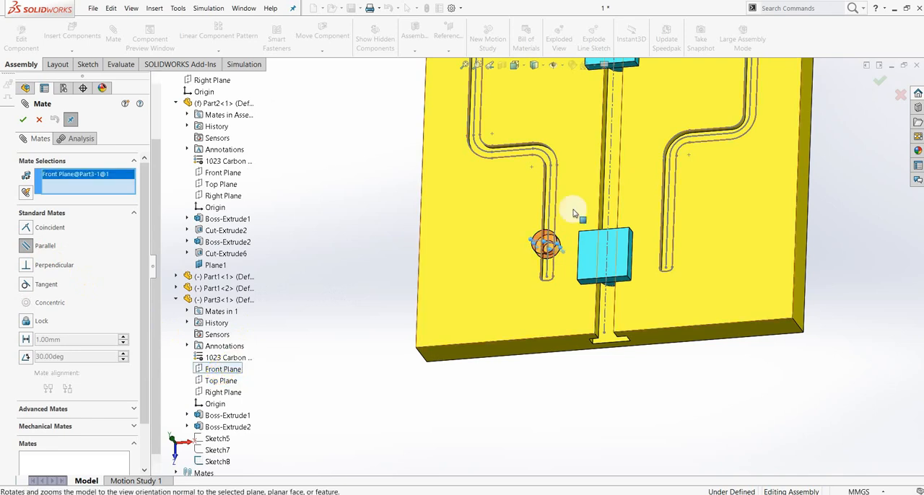
pyautogui.scroll(-4, 544, 330)
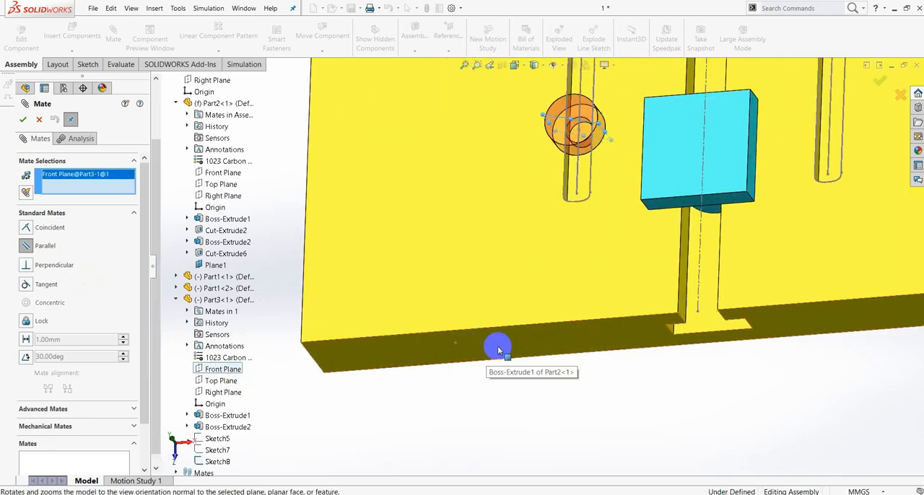
pyautogui.click(497, 349)
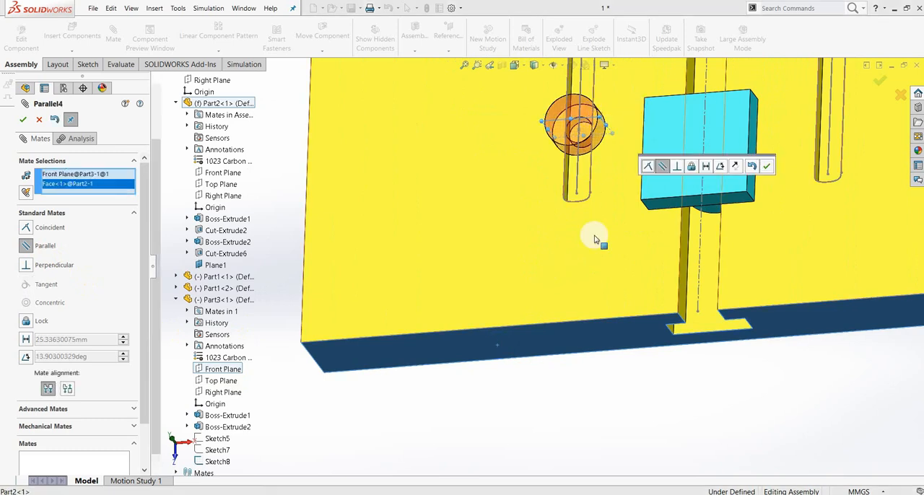
pyautogui.click(766, 166)
pyautogui.click(29, 124)
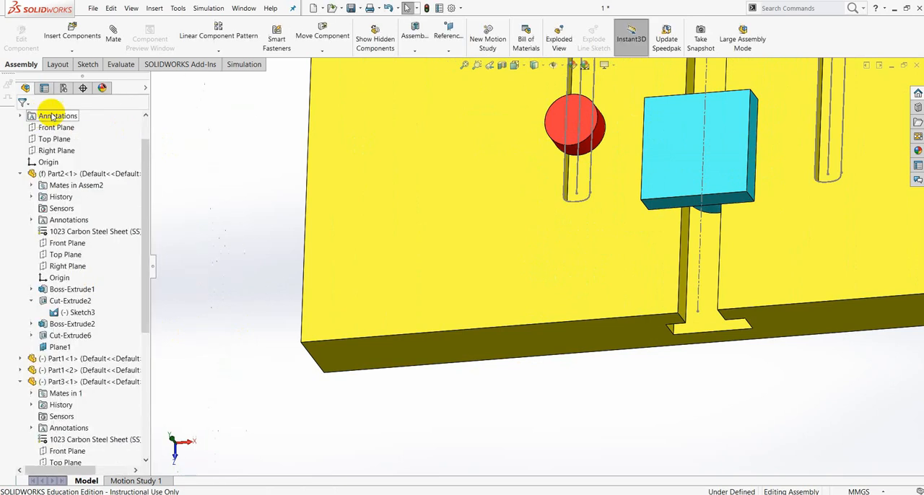
# Move Part3 along the lower straight section of its groove to test the new parallel mate.
pyautogui.scroll(6, 577, 178)
pyautogui.scroll(-3, 562, 194)
pyautogui.scroll(-2, 544, 210)
pyautogui.moveTo(512, 280); pyautogui.dragTo(510, 179)
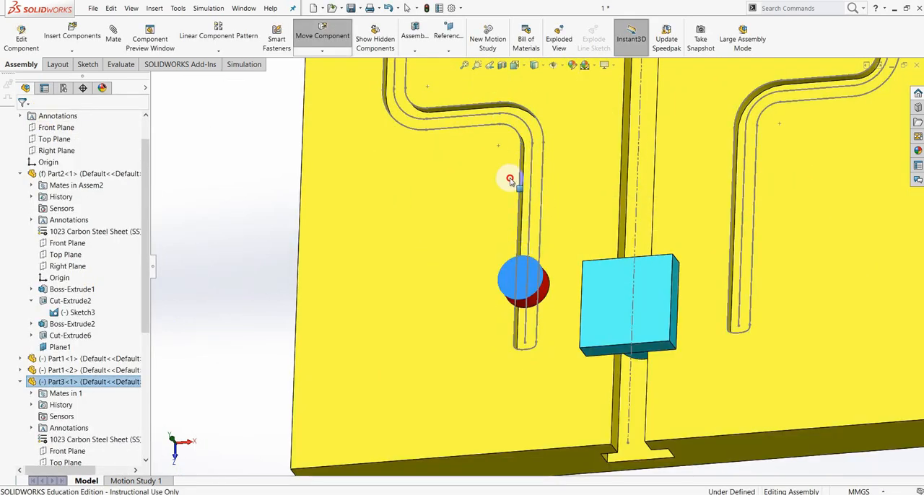
pyautogui.moveTo(554, 250); pyautogui.dragTo(509, 286)
pyautogui.scroll(5, 529, 282)
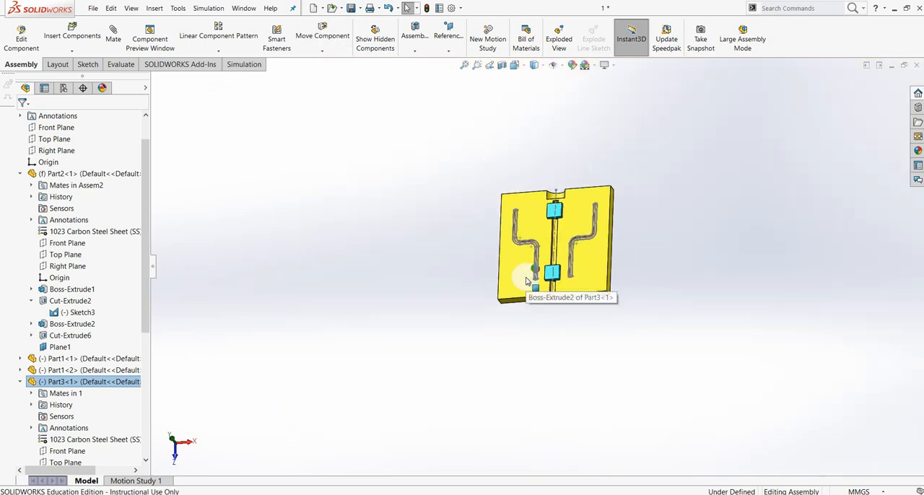
# Turn the assembly and examine the empty second S-shaped groove on the other half of the plate.
pyautogui.click(671, 240)
pyautogui.moveTo(666, 266); pyautogui.dragTo(628, 350, button='middle')
pyautogui.scroll(-3, 613, 250)
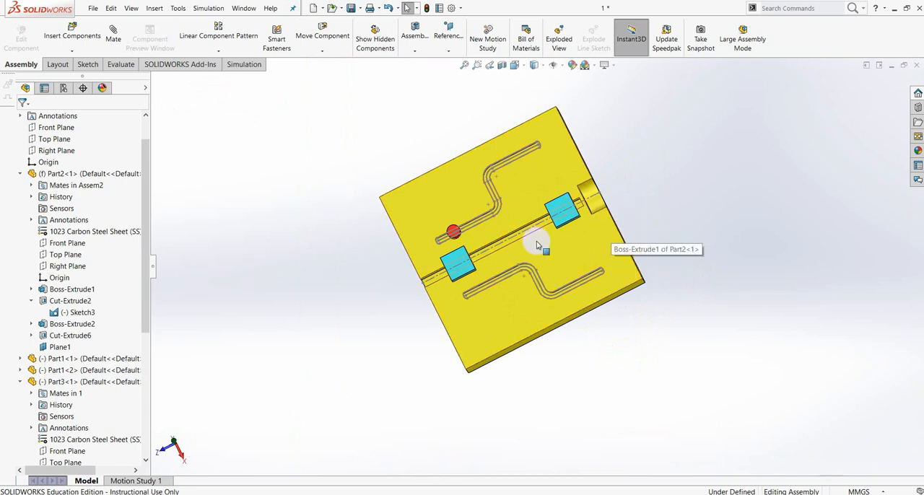
pyautogui.scroll(-4, 485, 303)
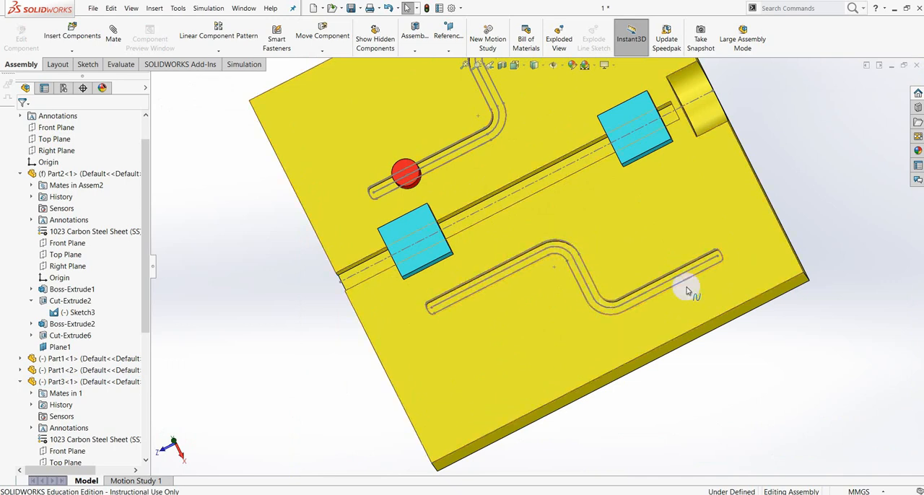
pyautogui.scroll(4, 560, 274)
pyautogui.scroll(2, 671, 177)
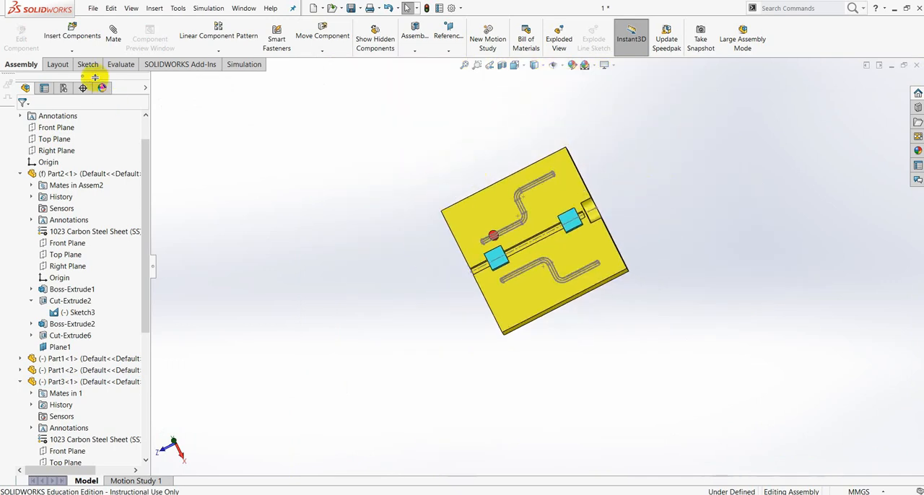
pyautogui.click(73, 54)
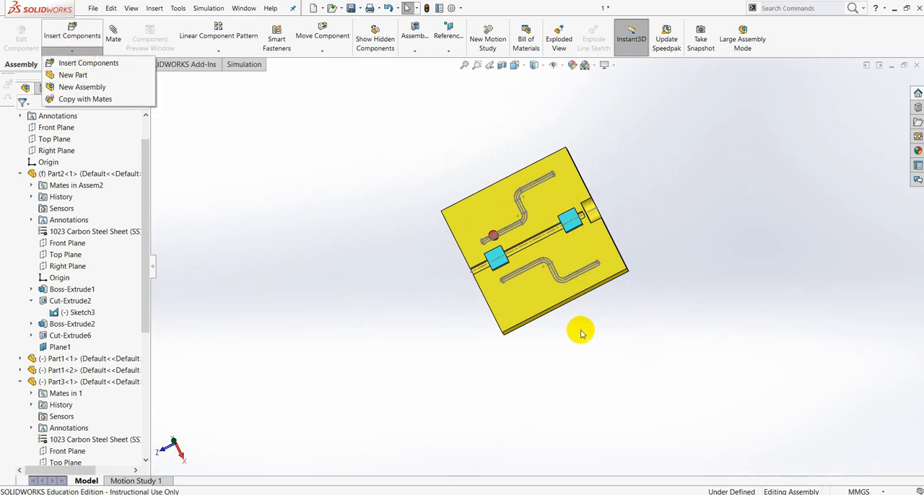
pyautogui.moveTo(651, 348); pyautogui.dragTo(604, 295, button='middle')
pyautogui.scroll(-4, 529, 246)
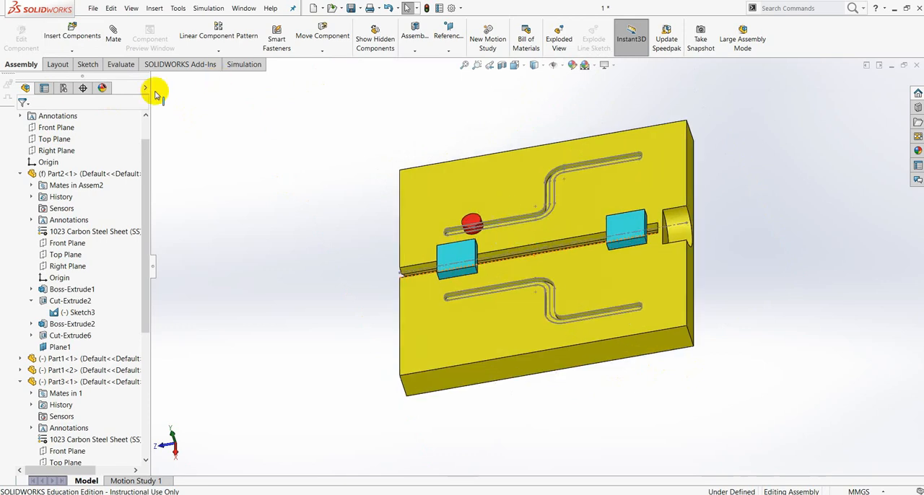
# Insert a second Part3 from the tugas 10 folder and place it beside the plate.
pyautogui.click(75, 51)
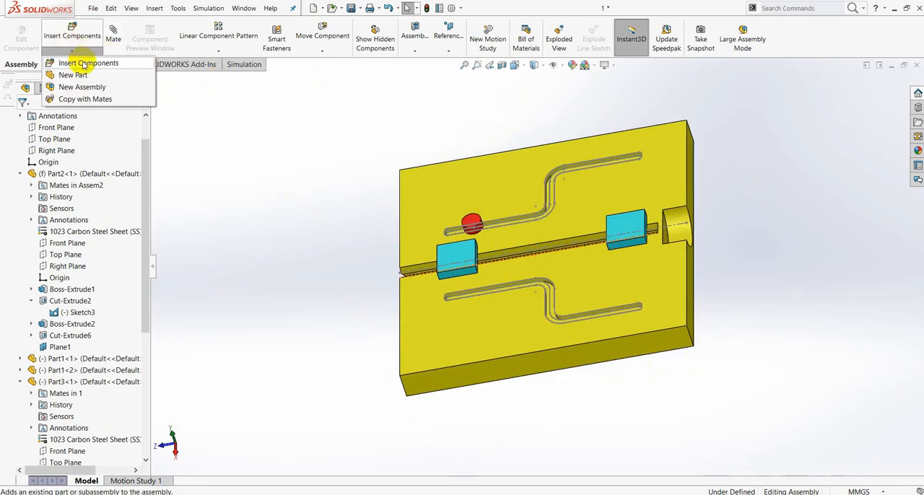
pyautogui.click(83, 63)
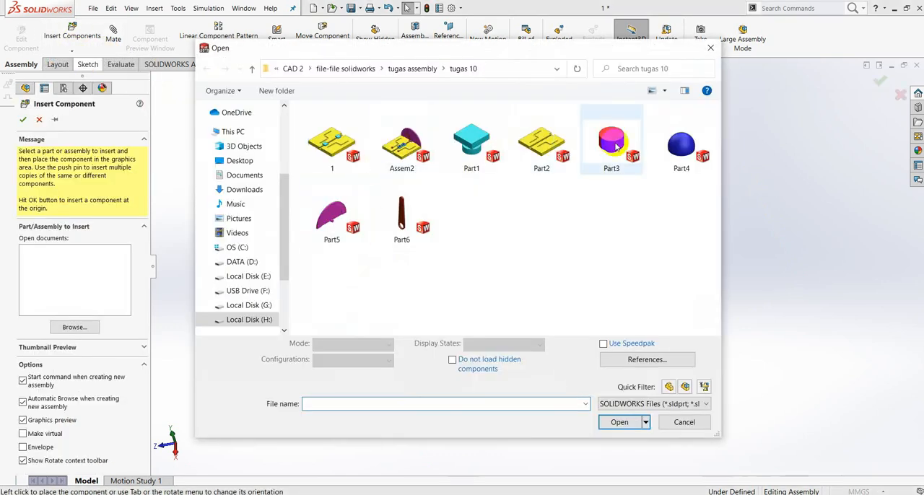
pyautogui.click(612, 140)
pyautogui.click(619, 415)
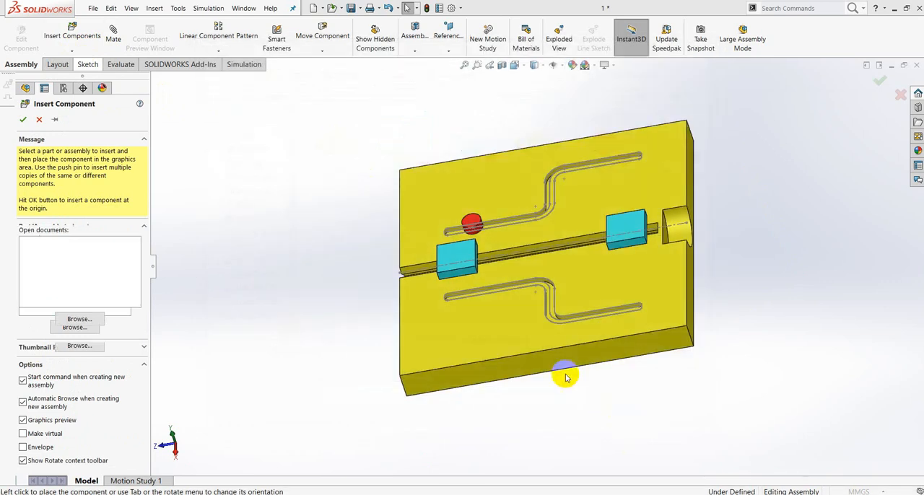
pyautogui.click(349, 266)
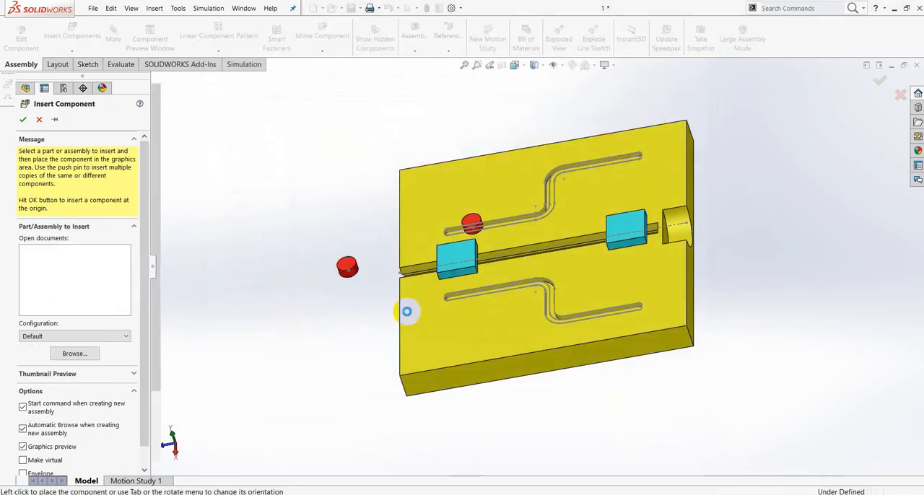
# Add a path mate between Point1 of Sketch8 on the second Part3 and the centreline spline of Part2's empty groove.
pyautogui.scroll(-5, 354, 285)
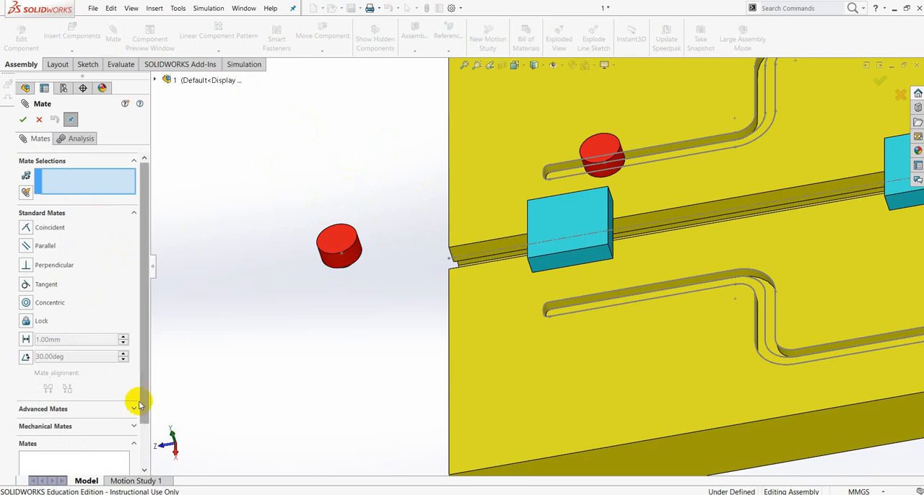
pyautogui.click(132, 407)
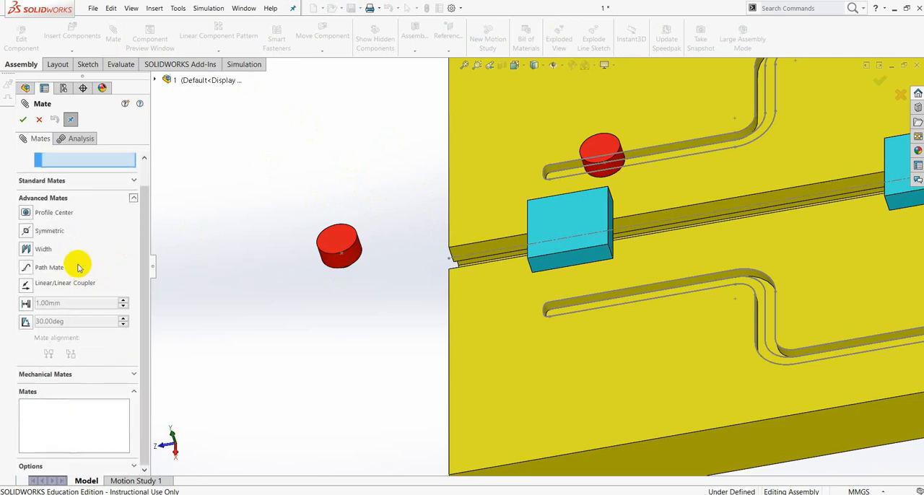
pyautogui.click(26, 271)
pyautogui.click(359, 271)
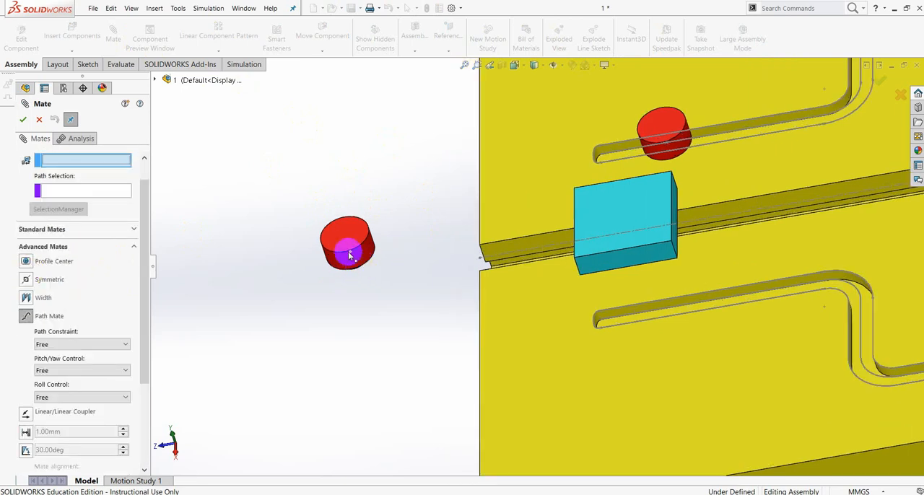
pyautogui.click(350, 253)
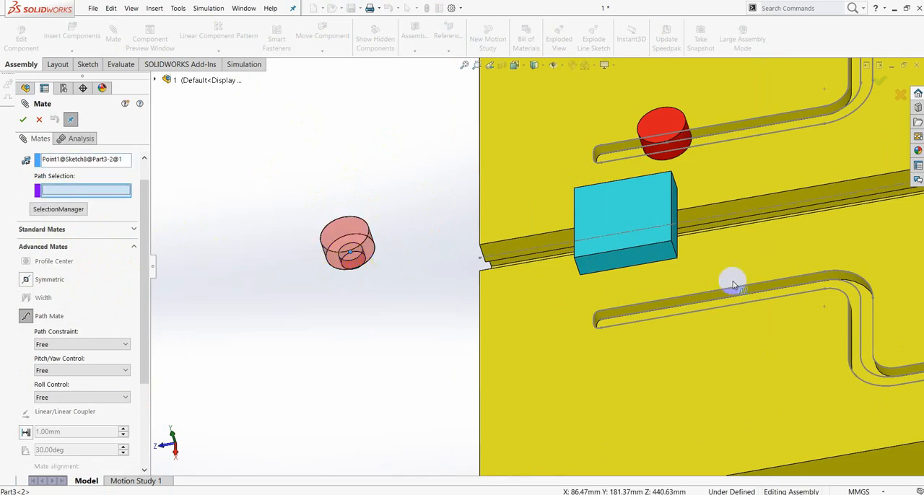
pyautogui.moveTo(757, 331); pyautogui.dragTo(700, 342, button='middle')
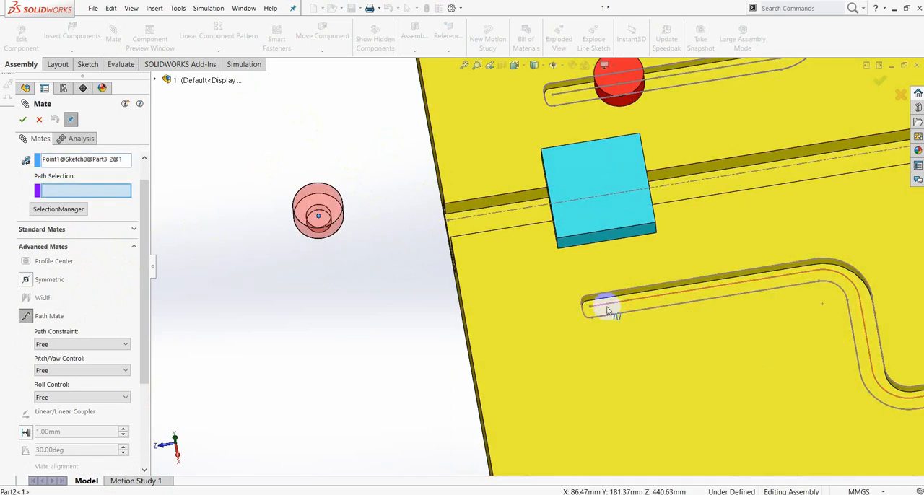
pyautogui.click(638, 303)
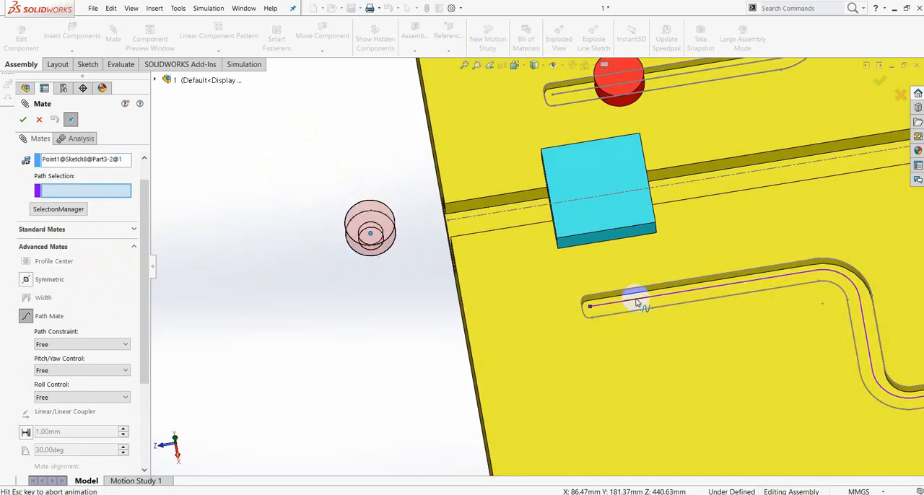
pyautogui.click(23, 119)
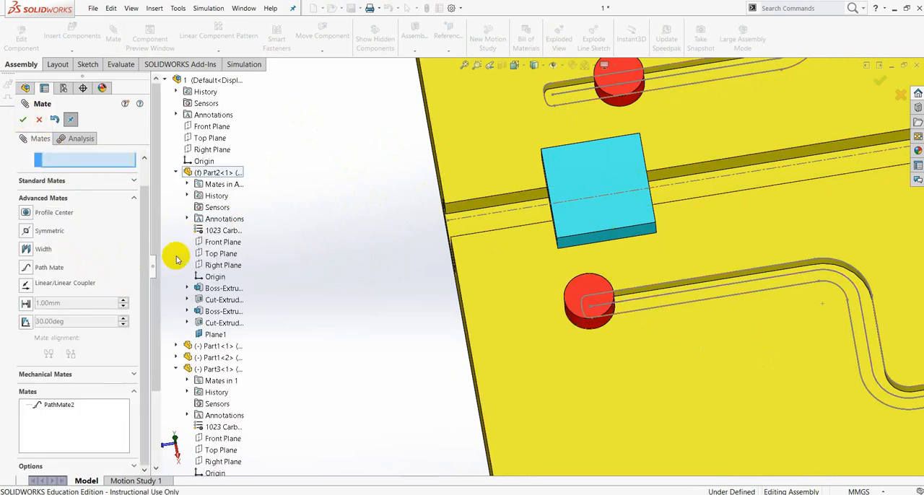
# Add a parallel mate between the flat top face of the second Part3 and the grooved face of Part2.
pyautogui.moveTo(148, 245); pyautogui.dragTo(153, 188)
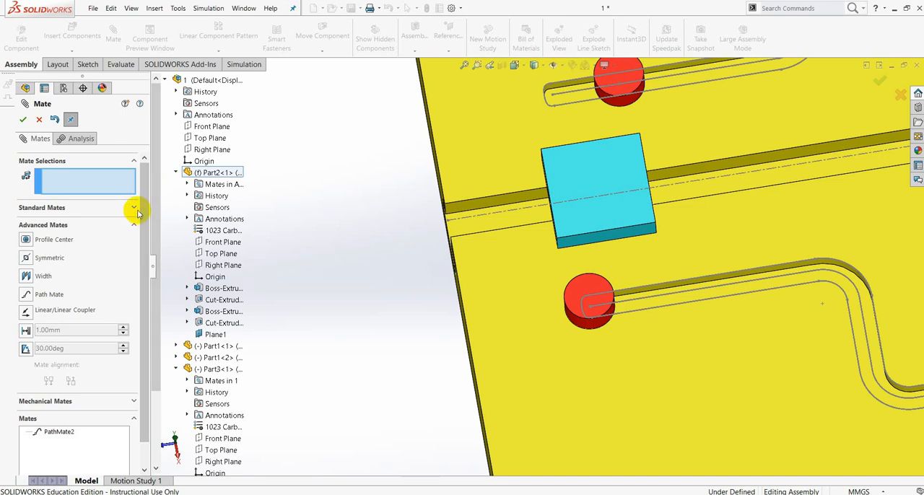
pyautogui.click(134, 208)
pyautogui.click(26, 245)
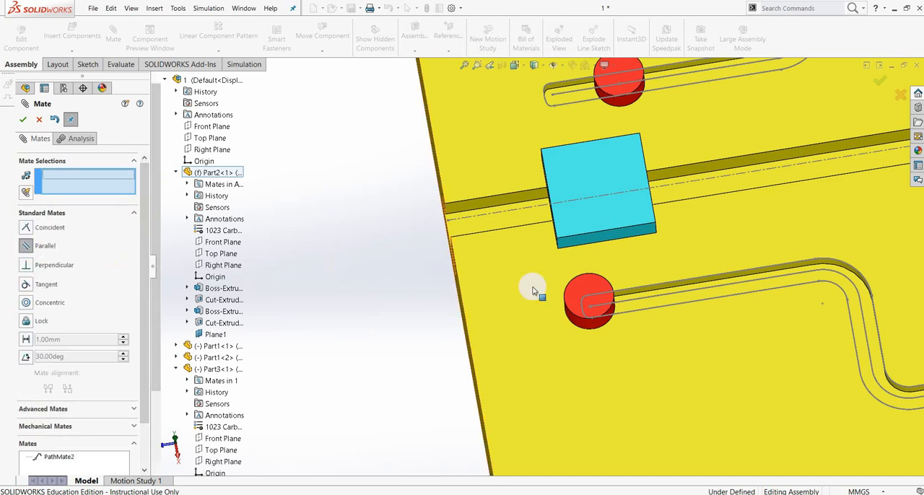
pyautogui.scroll(1, 608, 298)
pyautogui.moveTo(608, 298); pyautogui.dragTo(645, 262, button='middle')
pyautogui.scroll(-4, 578, 231)
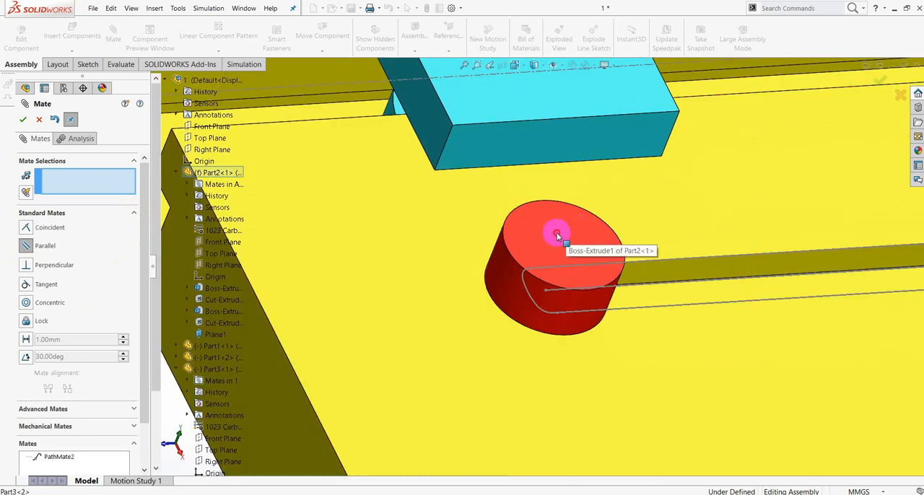
pyautogui.click(557, 232)
pyautogui.moveTo(478, 278); pyautogui.dragTo(466, 274, button='middle')
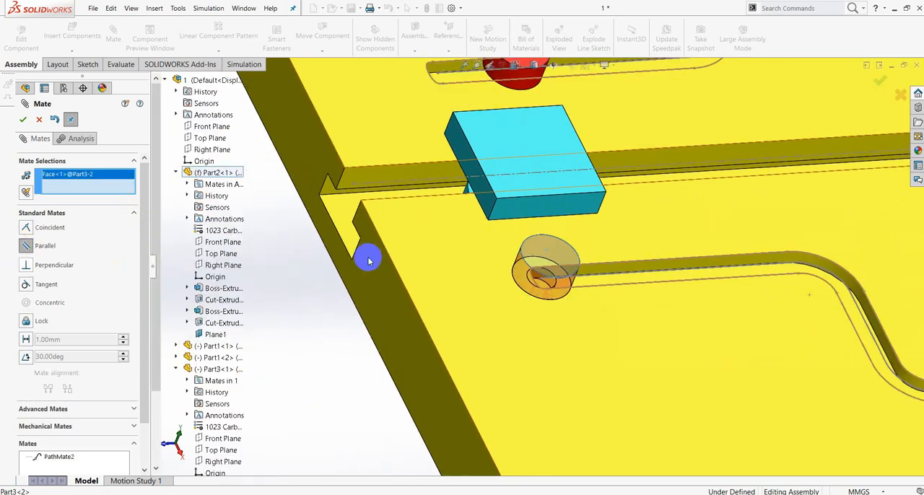
pyautogui.click(416, 257)
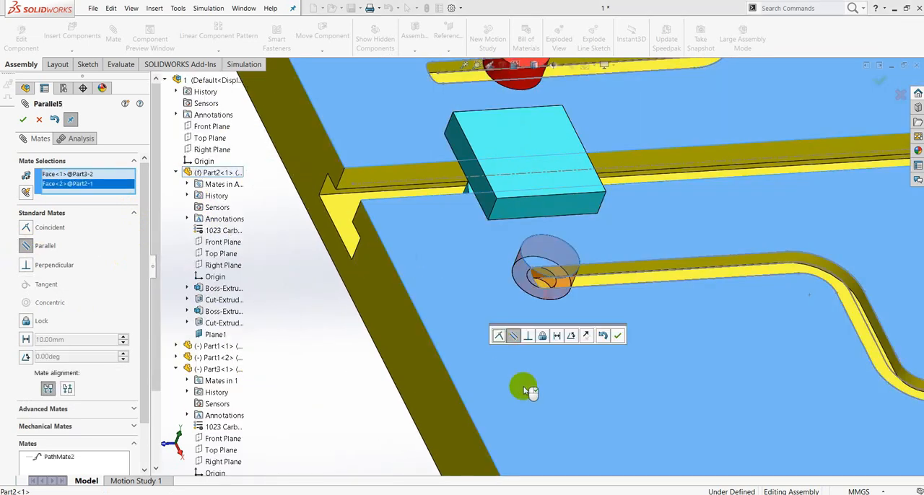
pyautogui.click(618, 342)
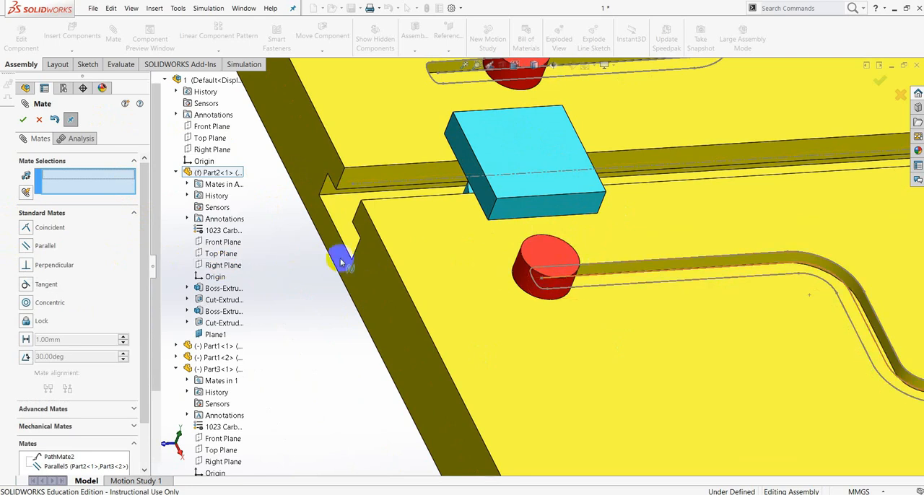
# Add a parallel mate between the second Part3's Front Plane and the slotted end face of Part2, and finish mating.
pyautogui.click(175, 173)
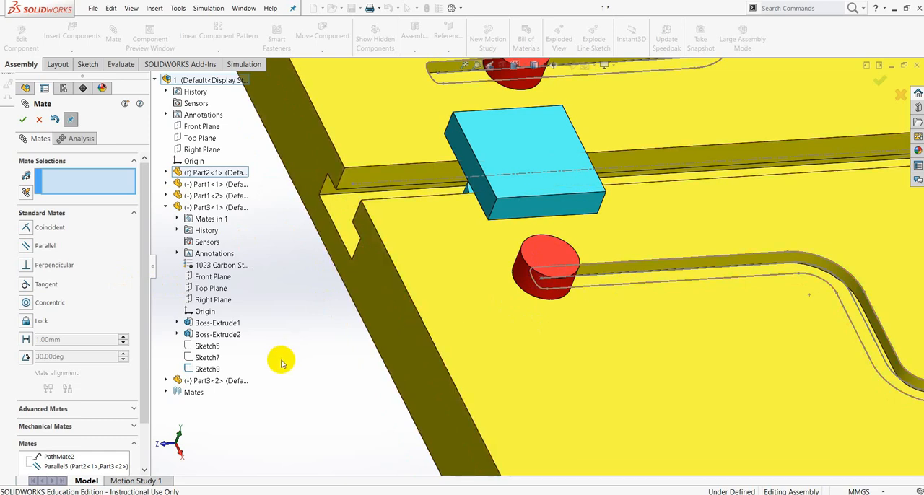
pyautogui.click(166, 380)
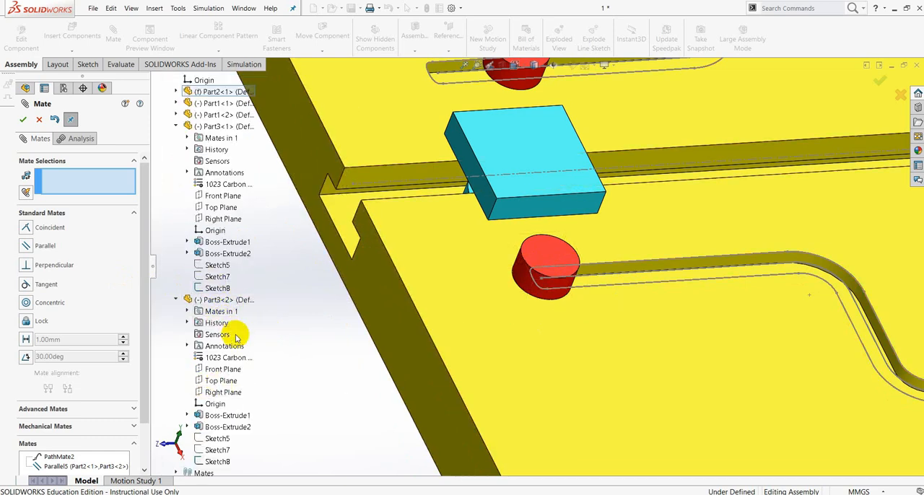
pyautogui.click(228, 370)
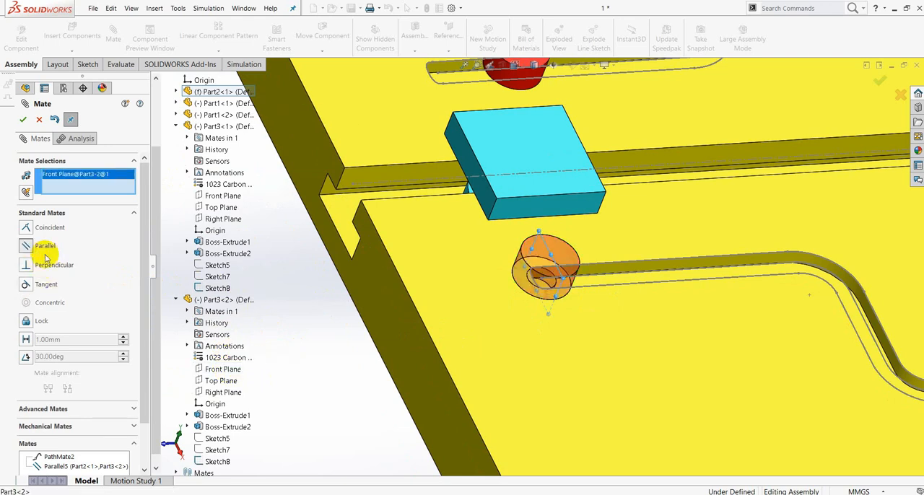
pyautogui.click(378, 287)
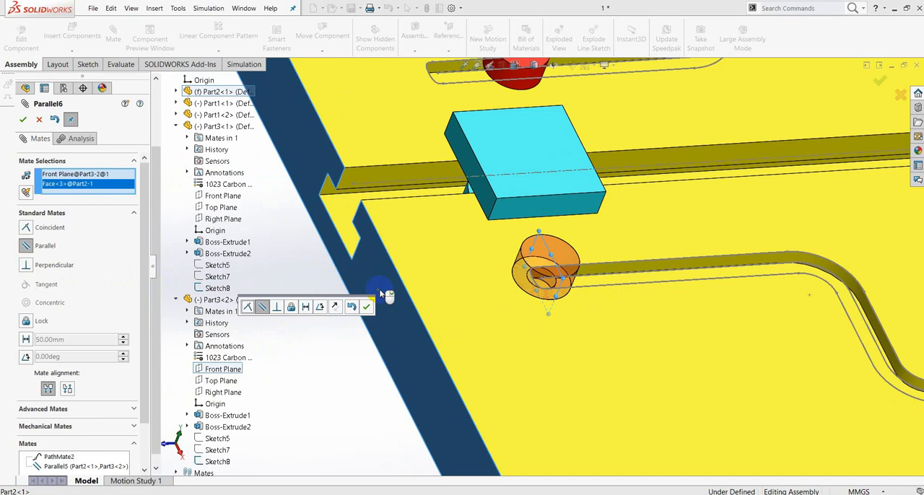
pyautogui.click(367, 309)
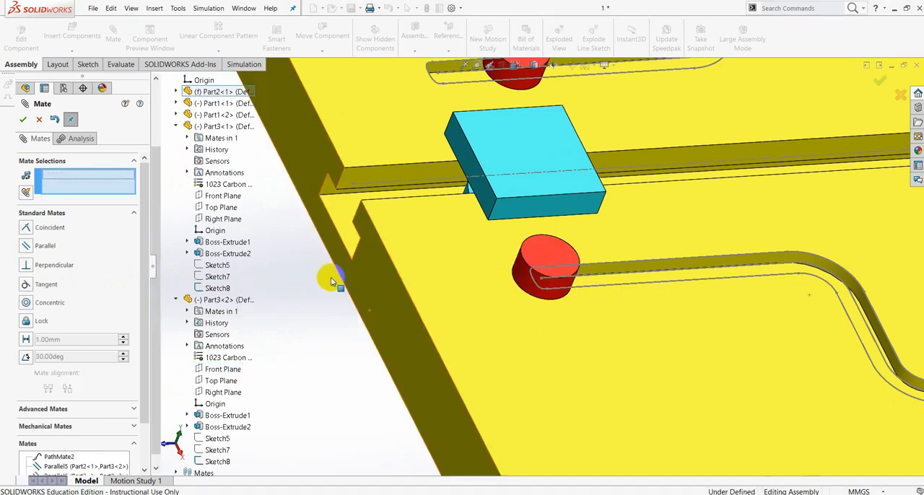
pyautogui.click(22, 119)
# Slide the second Part3 along its groove until it is roughly level with the first Part3.
pyautogui.scroll(5, 544, 198)
pyautogui.moveTo(624, 178); pyautogui.dragTo(593, 229, button='middle')
pyautogui.scroll(-4, 544, 173)
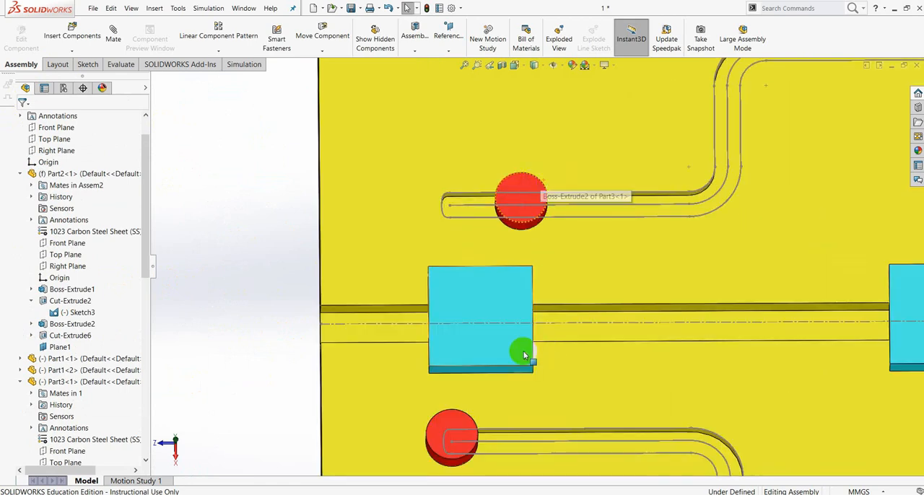
pyautogui.scroll(3, 519, 351)
pyautogui.moveTo(487, 358); pyautogui.dragTo(540, 370)
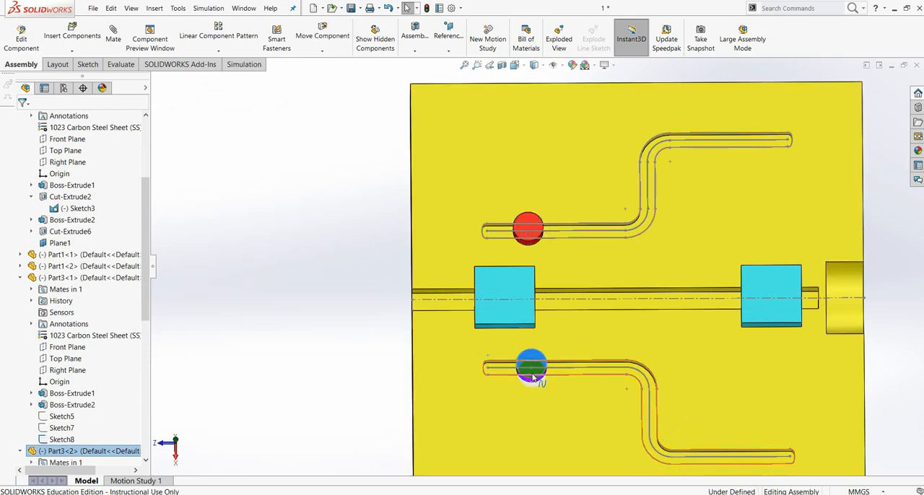
pyautogui.scroll(5, 611, 413)
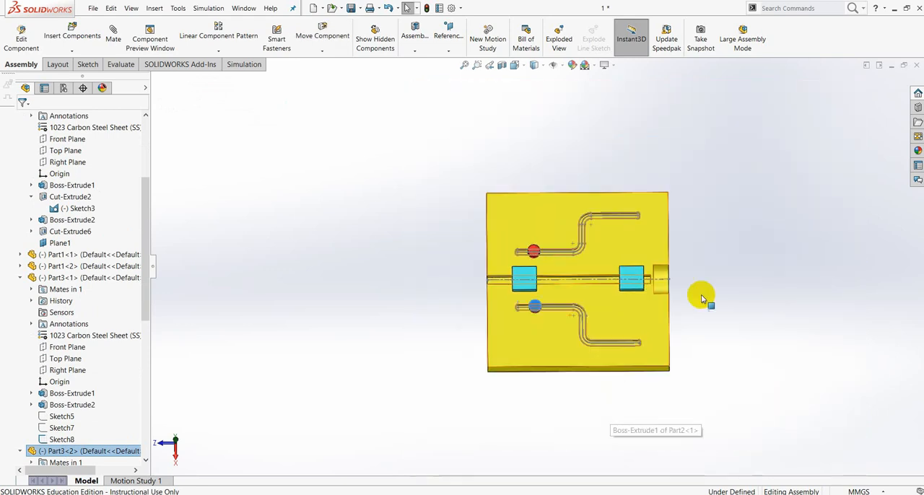
pyautogui.click(714, 310)
pyautogui.moveTo(705, 342); pyautogui.dragTo(734, 305, button='middle')
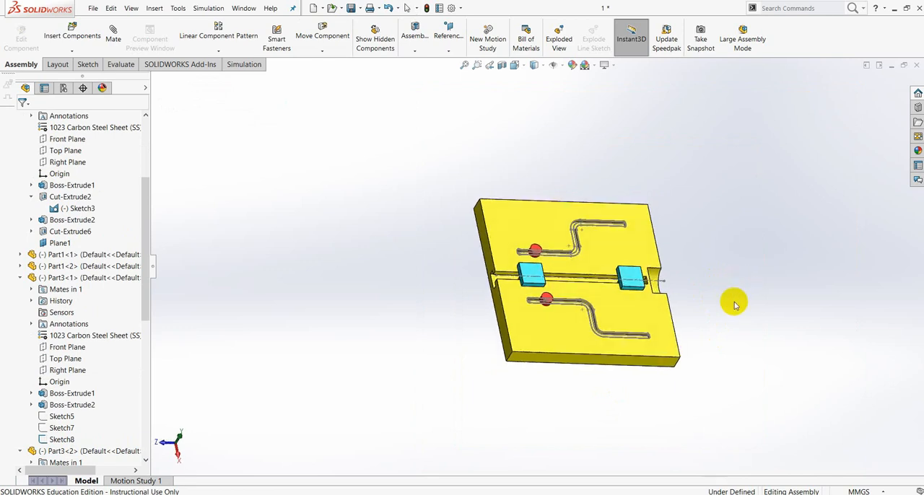
# Slide both Part3 copies close to the starting ends of their grooves, beside the nearest blue Part1 block.
pyautogui.scroll(-5, 660, 285)
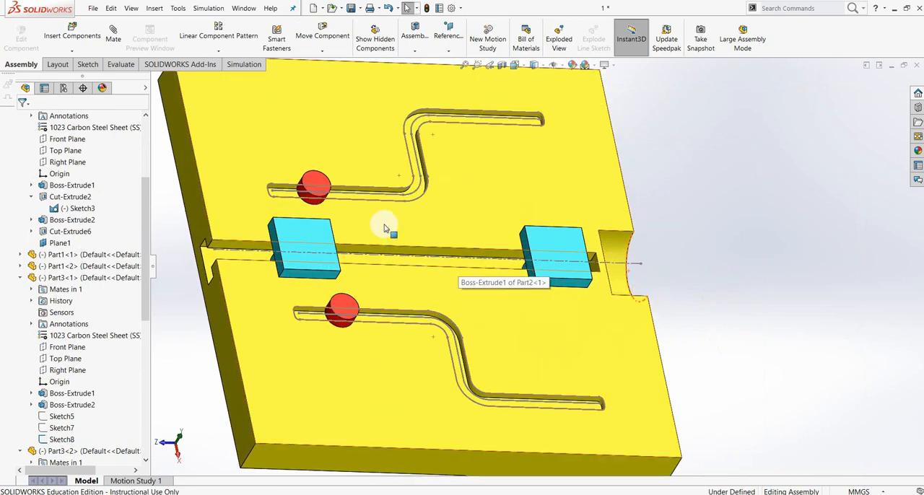
pyautogui.click(312, 186)
pyautogui.moveTo(313, 186); pyautogui.dragTo(276, 195)
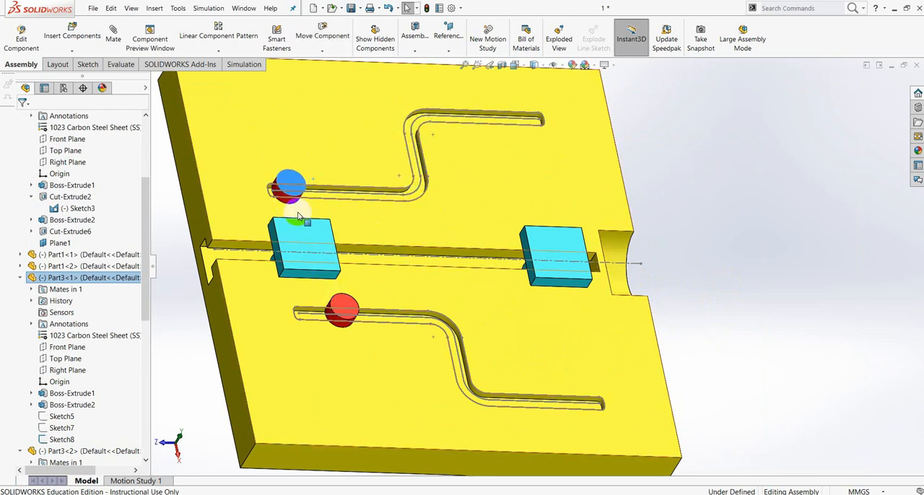
pyautogui.click(349, 303)
pyautogui.moveTo(350, 303); pyautogui.dragTo(309, 312)
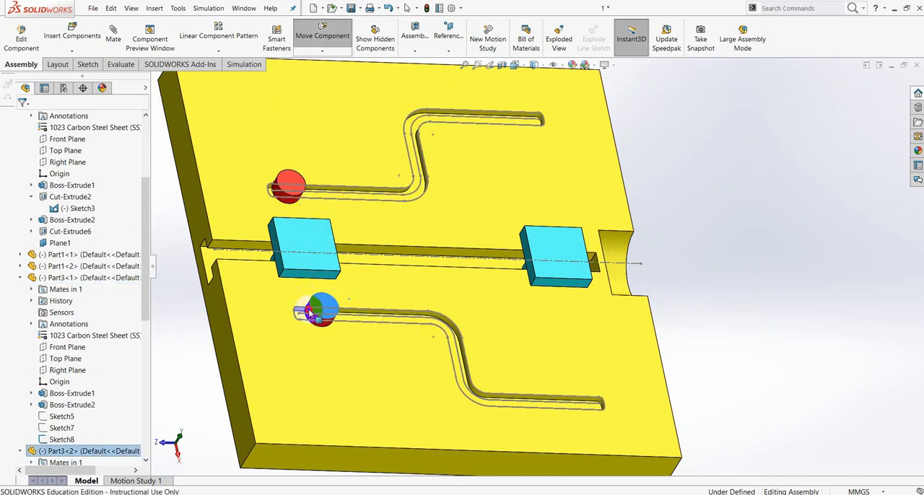
pyautogui.click(641, 283)
# Add a parallel mate between the Front Plane of the first Part3 and the Front Plane of the second Part3.
pyautogui.scroll(-3, 318, 304)
pyautogui.scroll(2, 390, 197)
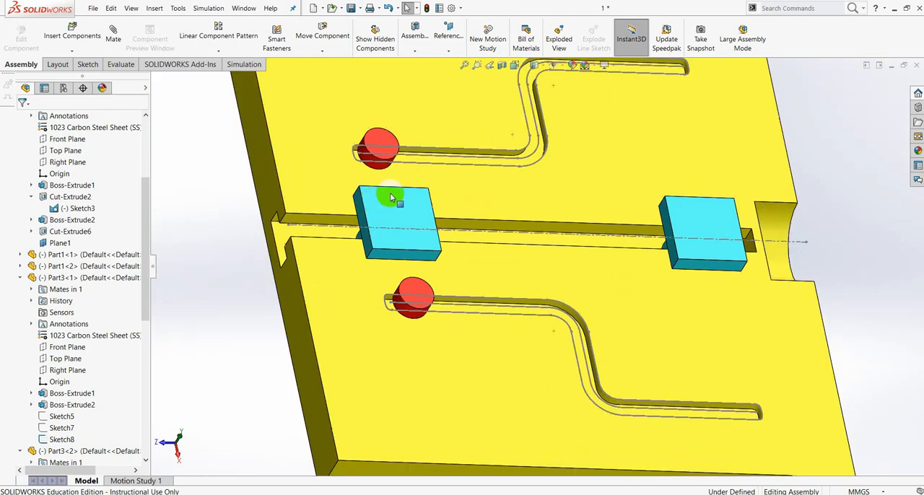
pyautogui.press('f')
pyautogui.moveTo(766, 172); pyautogui.dragTo(802, 208, button='middle')
pyautogui.moveTo(797, 324); pyautogui.dragTo(676, 247, button='middle')
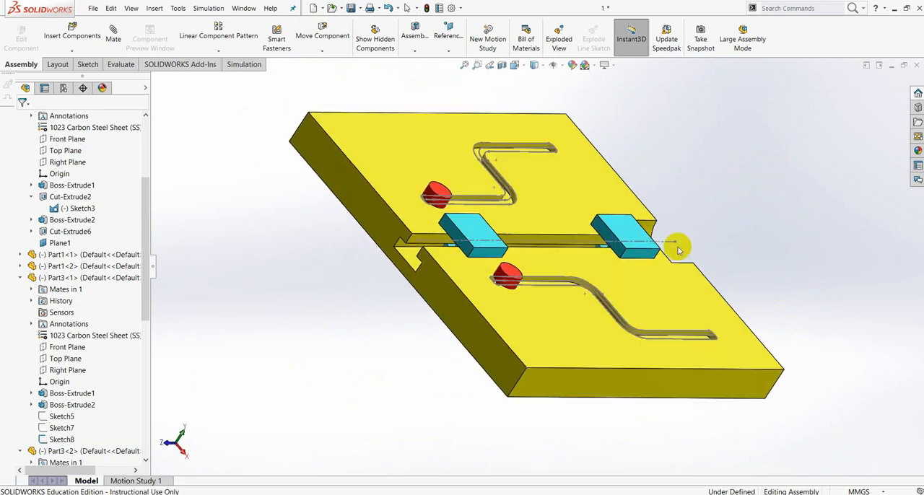
pyautogui.scroll(-5, 400, 183)
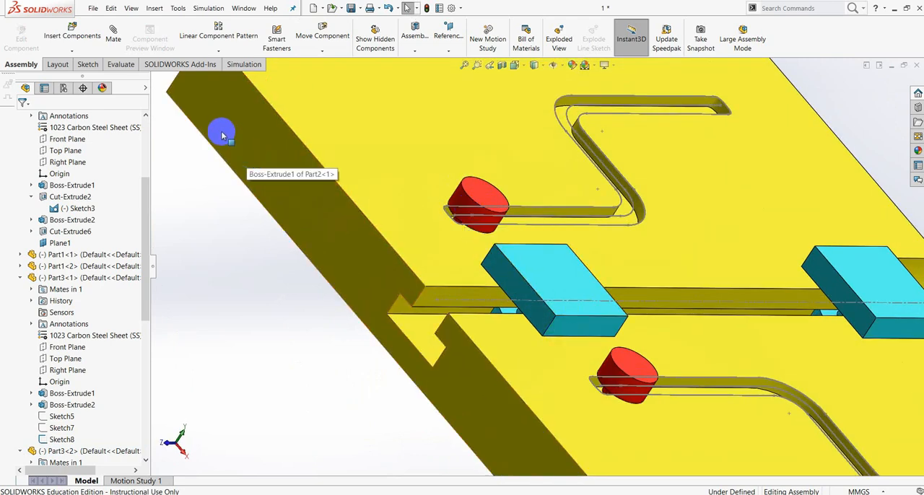
pyautogui.click(113, 40)
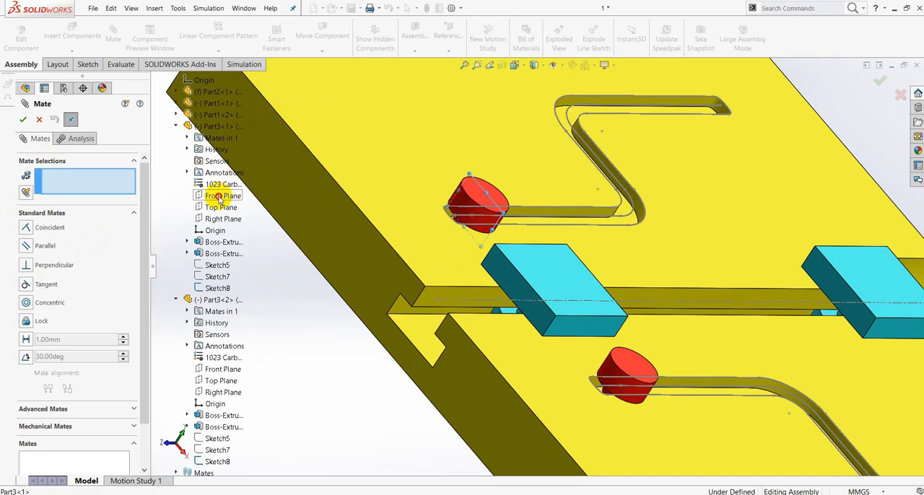
pyautogui.click(220, 196)
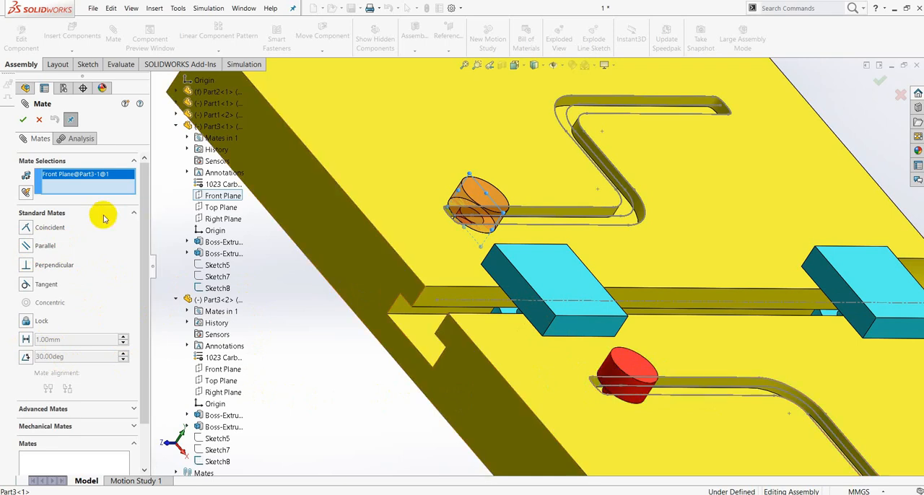
pyautogui.click(27, 246)
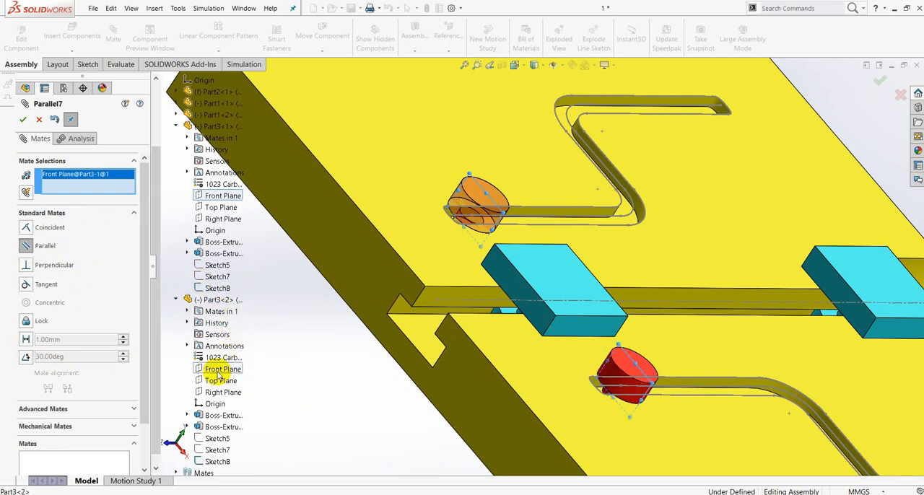
pyautogui.click(218, 371)
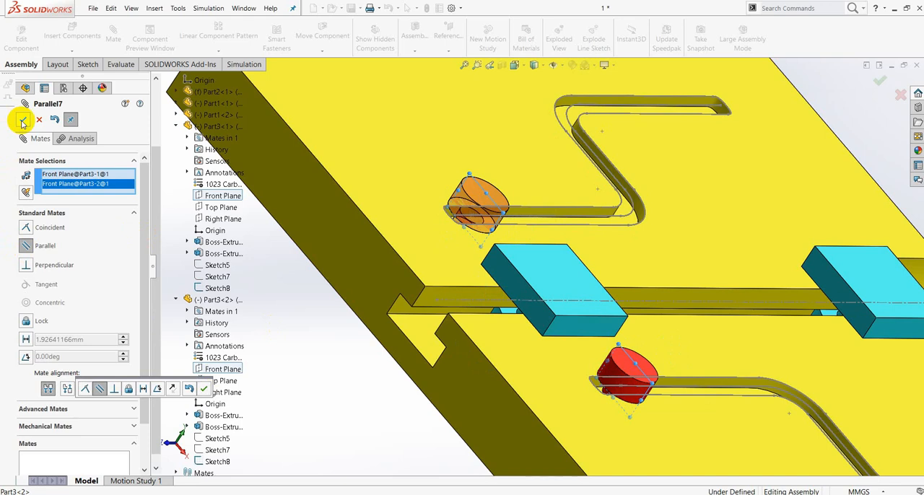
pyautogui.click(206, 389)
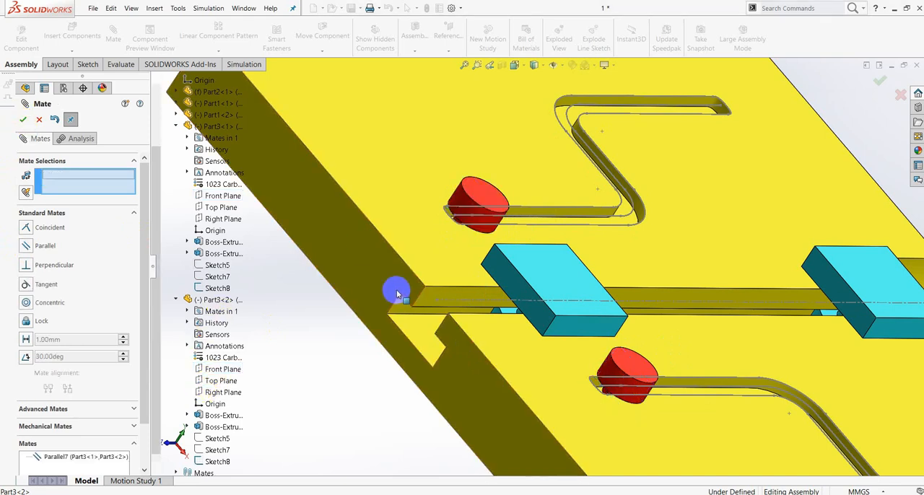
# Add a 0 mm distance mate between the Front Planes of the two Part3 copies, and finish mating.
pyautogui.click(218, 369)
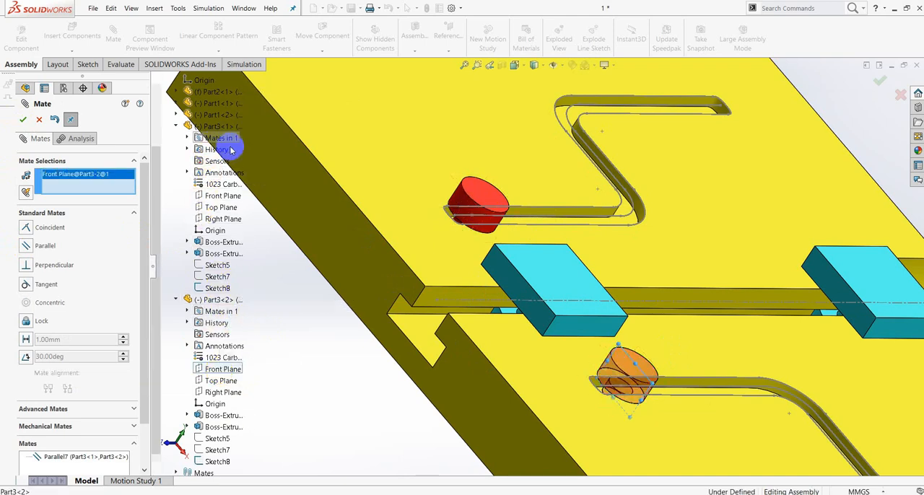
pyautogui.click(221, 196)
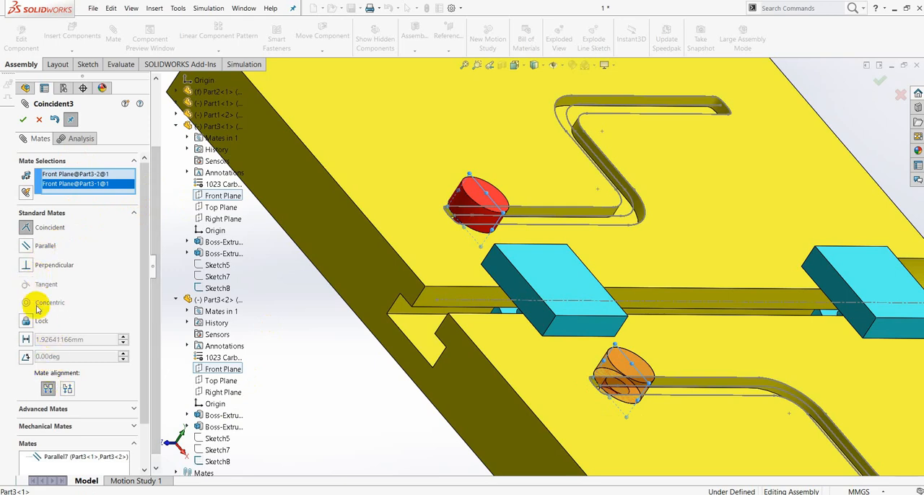
pyautogui.click(26, 340)
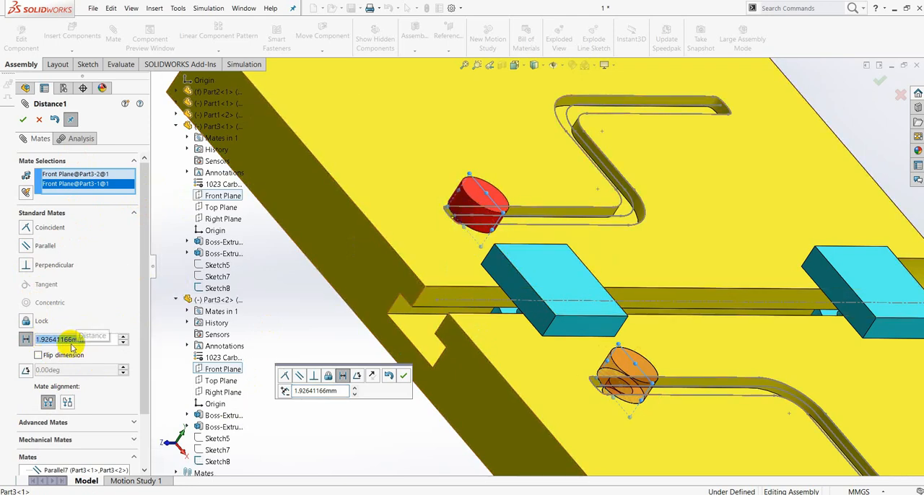
pyautogui.write('0')
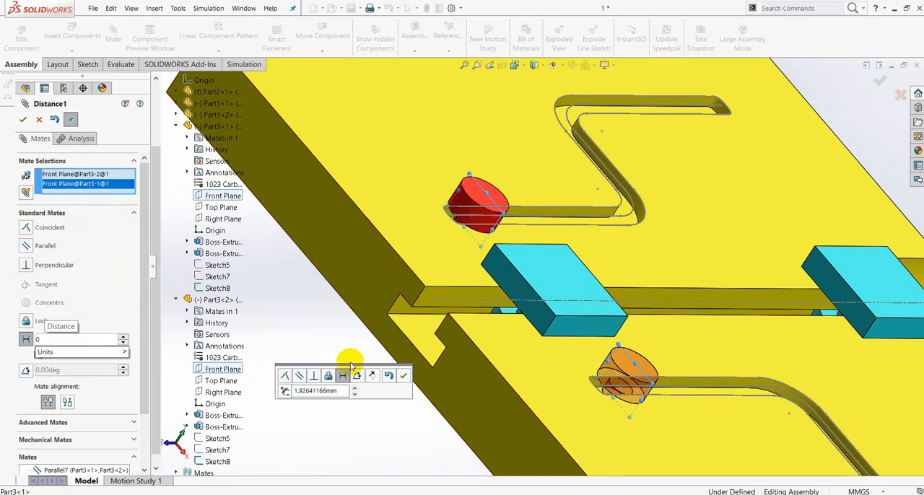
pyautogui.press('Return')
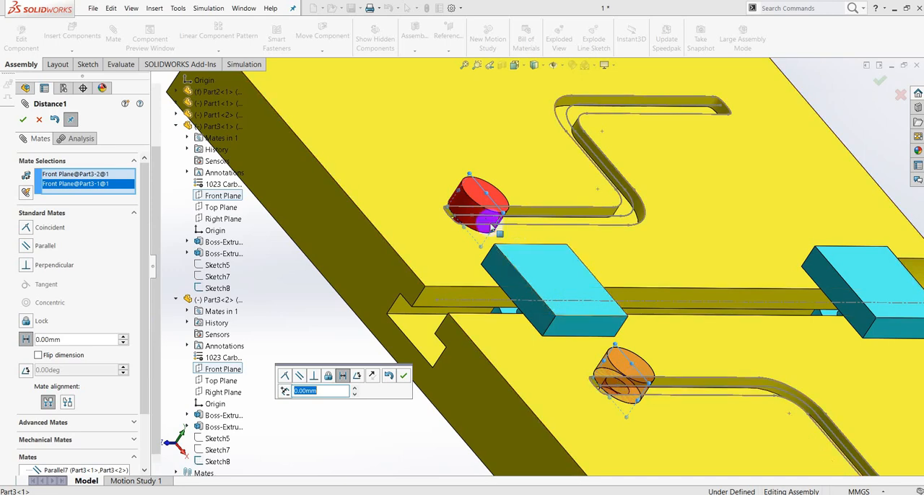
pyautogui.click(404, 377)
pyautogui.click(29, 122)
pyautogui.click(26, 122)
# Slide the first Part3 along its groove and back to check whether the second Part3 moves with it.
pyautogui.scroll(4, 531, 260)
pyautogui.moveTo(589, 252); pyautogui.dragTo(546, 305, button='middle')
pyautogui.scroll(-2, 511, 245)
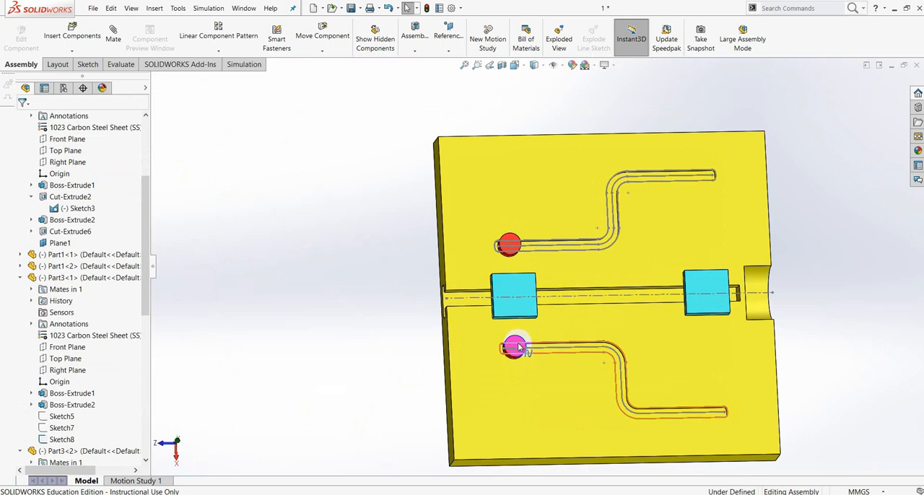
pyautogui.scroll(-3, 518, 347)
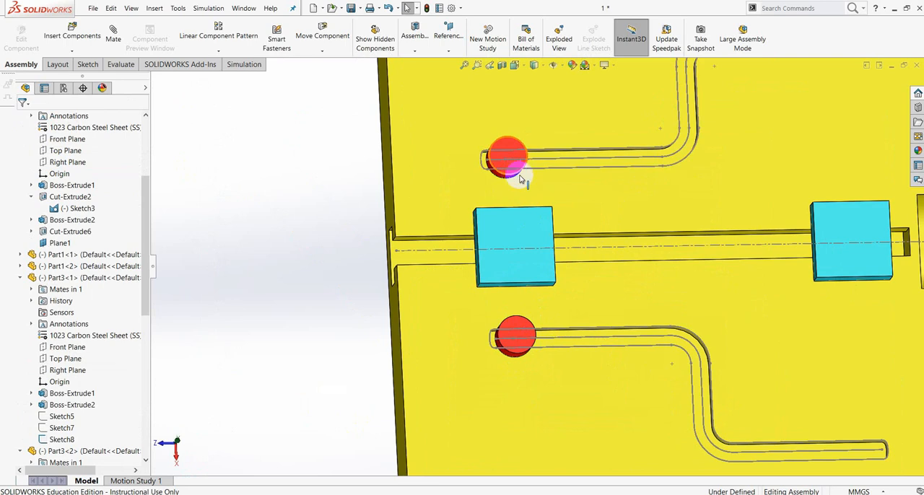
pyautogui.scroll(-2, 519, 186)
pyautogui.scroll(3, 505, 208)
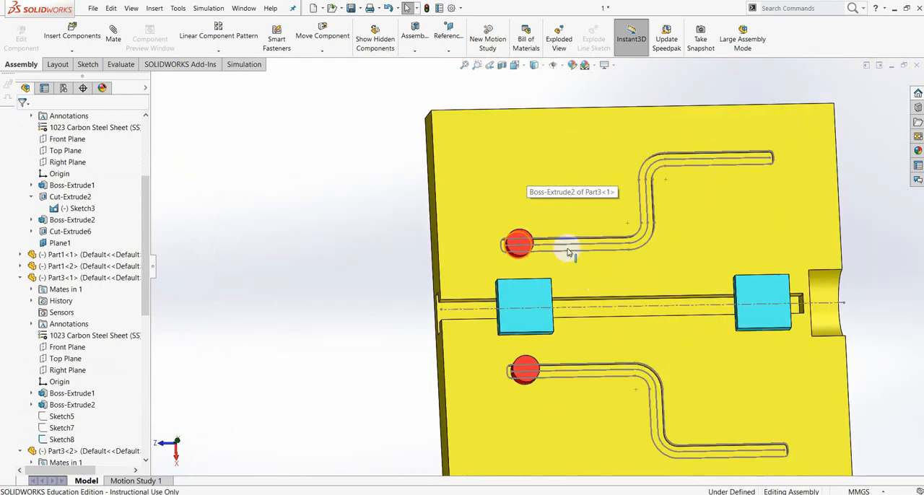
pyautogui.click(744, 224)
pyautogui.hotkey('ctrl', '1')
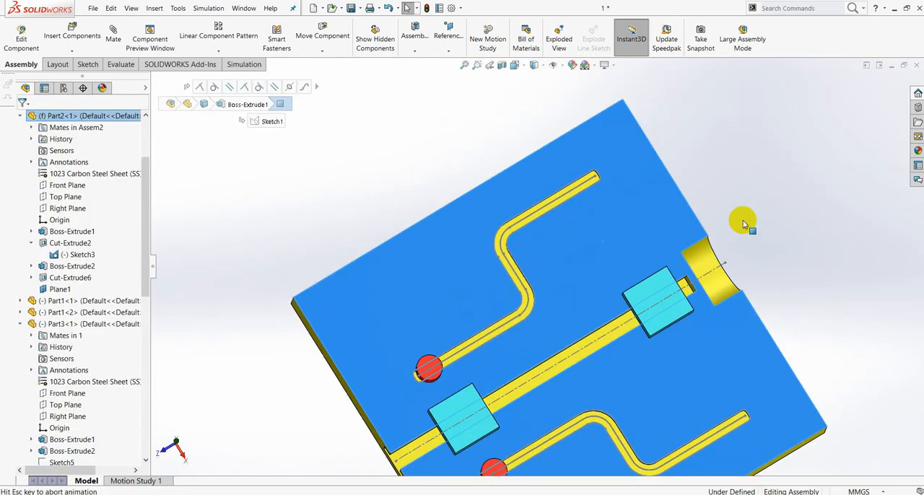
pyautogui.click(775, 252)
pyautogui.scroll(-1, 527, 336)
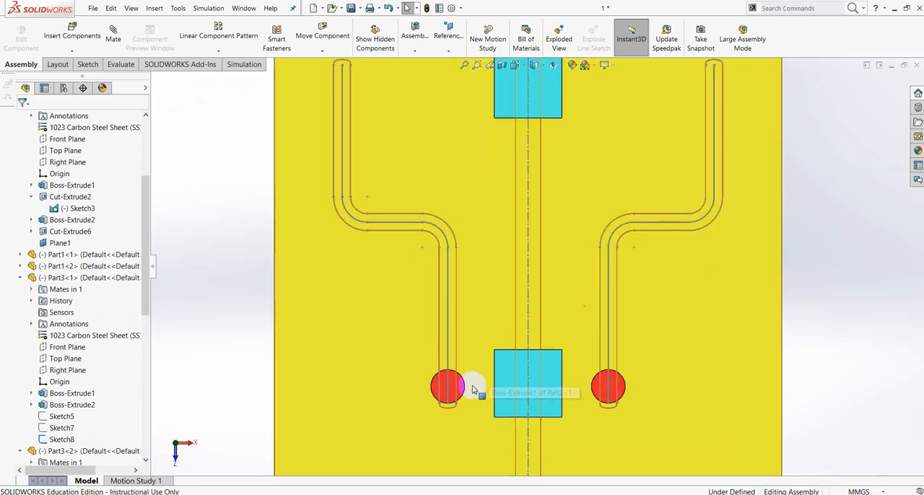
pyautogui.click(456, 361)
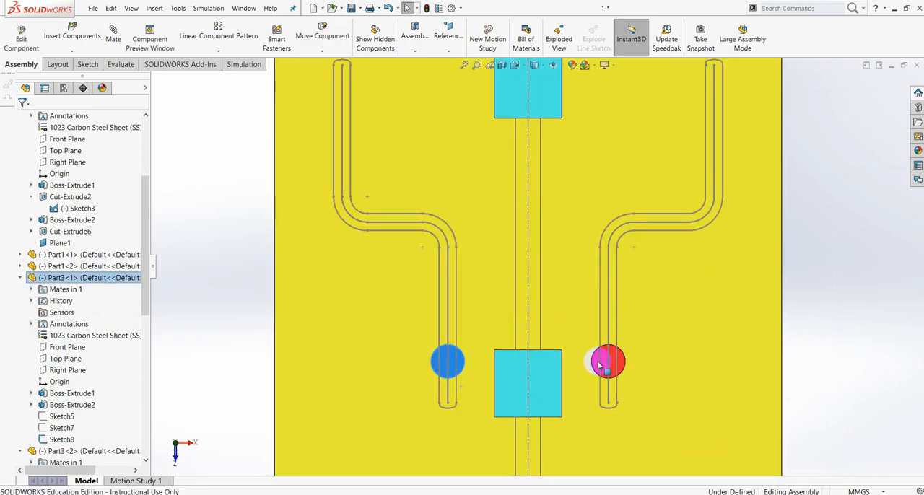
pyautogui.moveTo(462, 368)
pyautogui.mouseDown()
pyautogui.moveTo(460, 314)
pyautogui.moveTo(406, 199)
pyautogui.moveTo(320, 127)
pyautogui.moveTo(333, 148)
pyautogui.moveTo(342, 110)
pyautogui.moveTo(473, 368)
pyautogui.mouseUp()
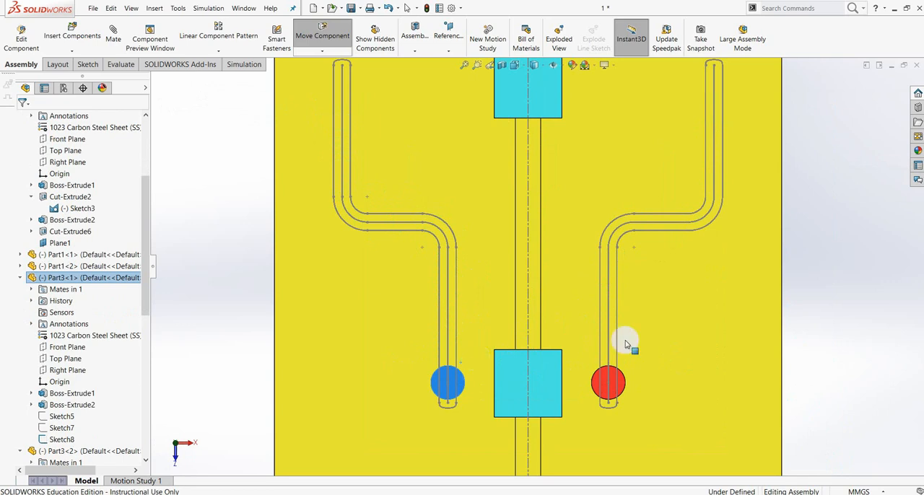
pyautogui.press('Escape')
# Insert Part5 from the tugas 10 folder and place it beside the plate's end with the round cut-out.
pyautogui.press('f')
pyautogui.moveTo(744, 329); pyautogui.dragTo(752, 261, button='middle')
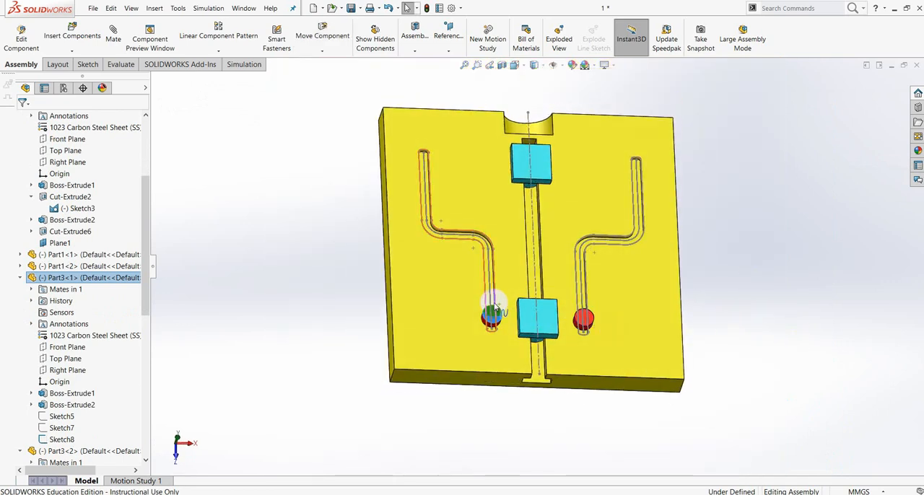
pyautogui.moveTo(748, 286); pyautogui.dragTo(542, 282, button='middle')
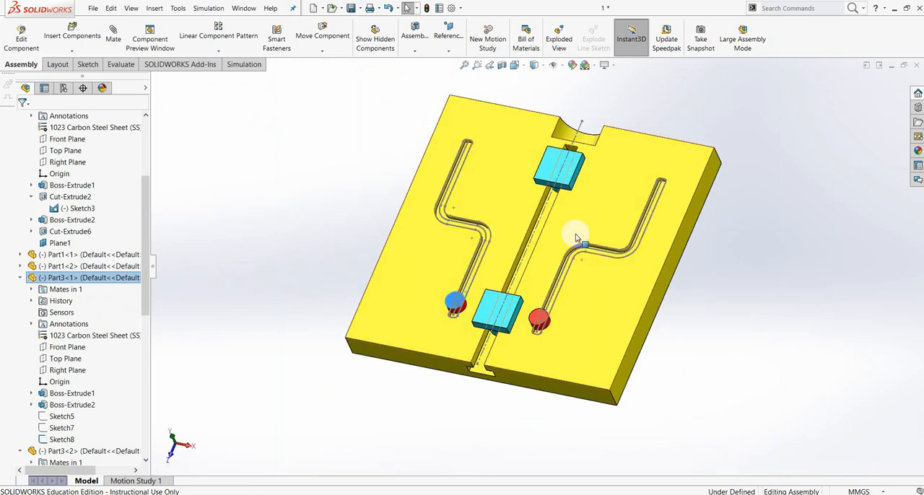
pyautogui.moveTo(671, 309); pyautogui.dragTo(726, 240, button='middle')
pyautogui.scroll(-5, 637, 224)
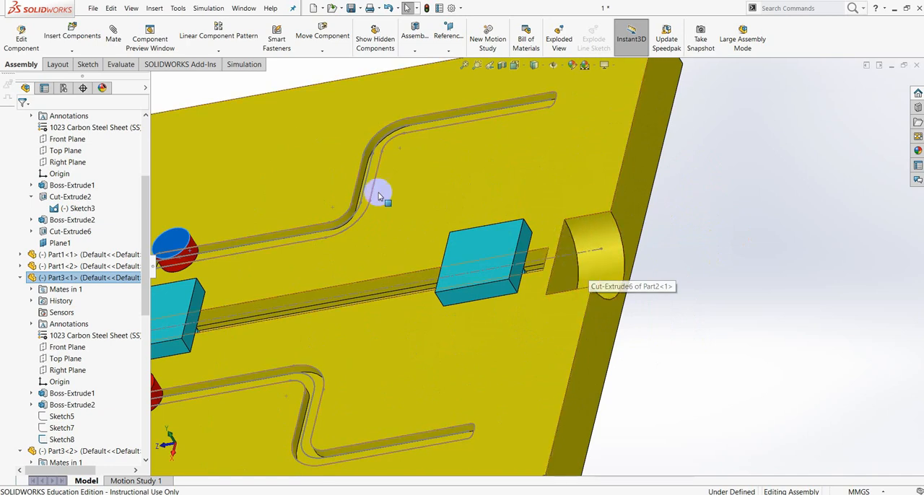
pyautogui.click(72, 49)
pyautogui.click(83, 59)
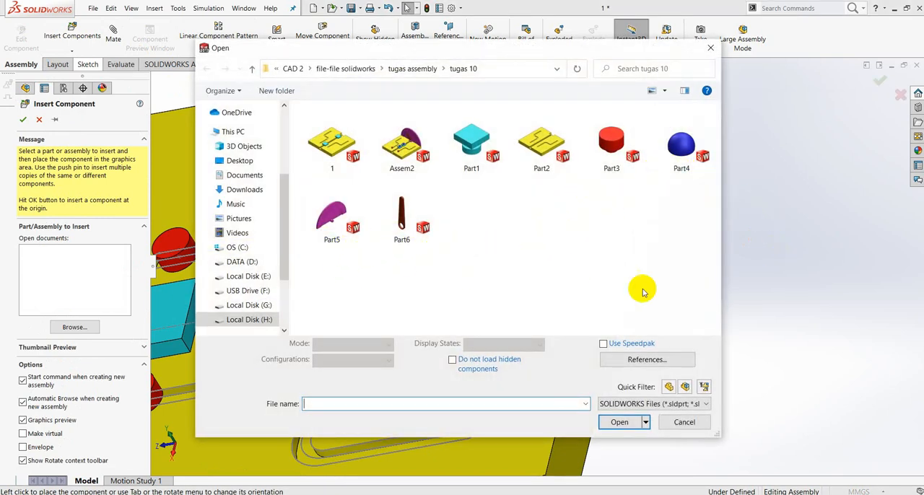
pyautogui.click(333, 223)
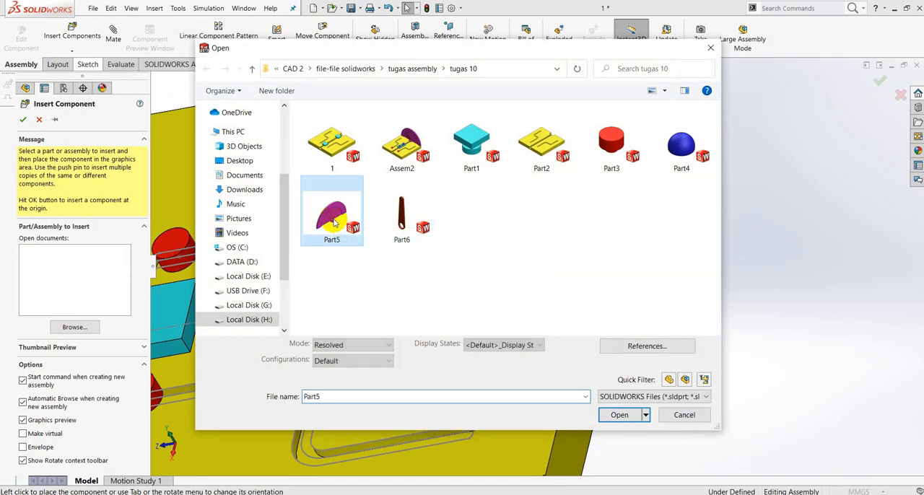
pyautogui.click(623, 416)
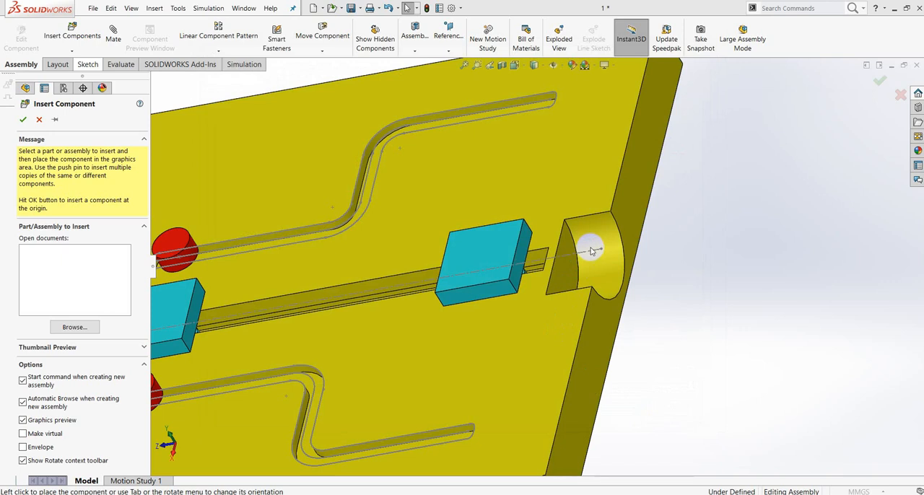
pyautogui.scroll(4, 672, 230)
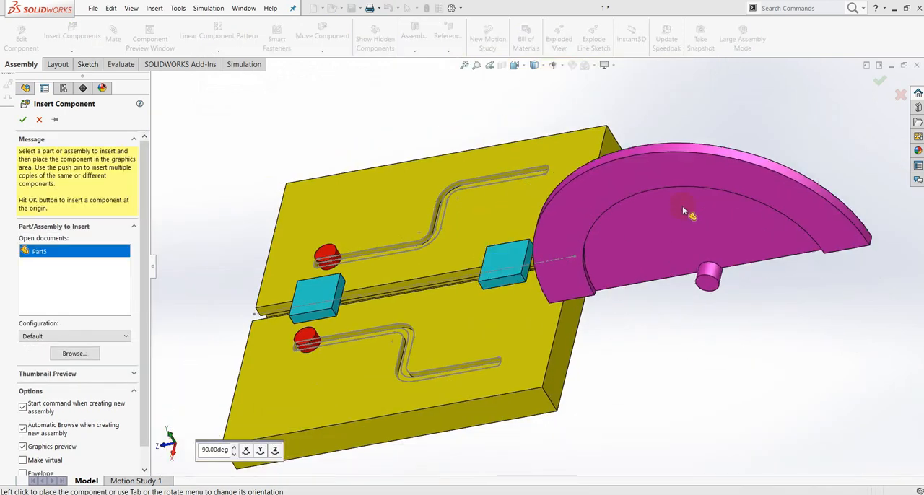
pyautogui.click(743, 150)
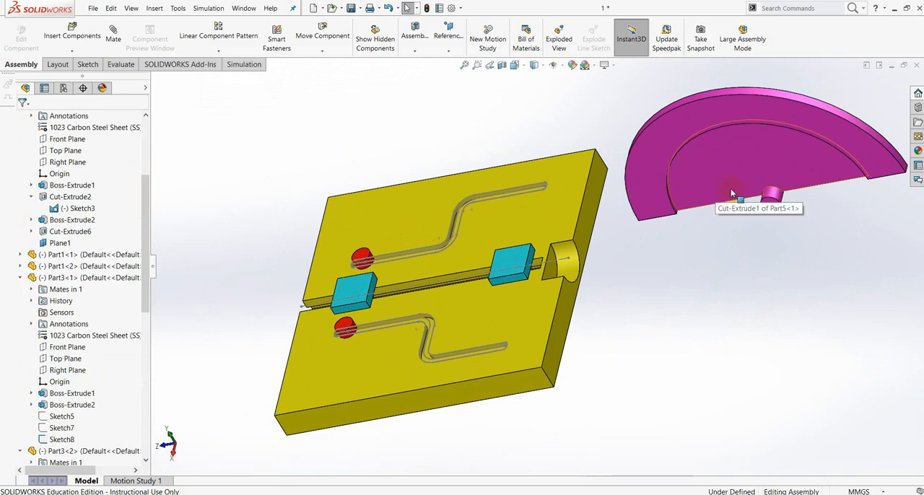
# Add a parallel mate between Part5's recessed flat face and the plate's end face beside the round cut-out.
pyautogui.click(722, 172)
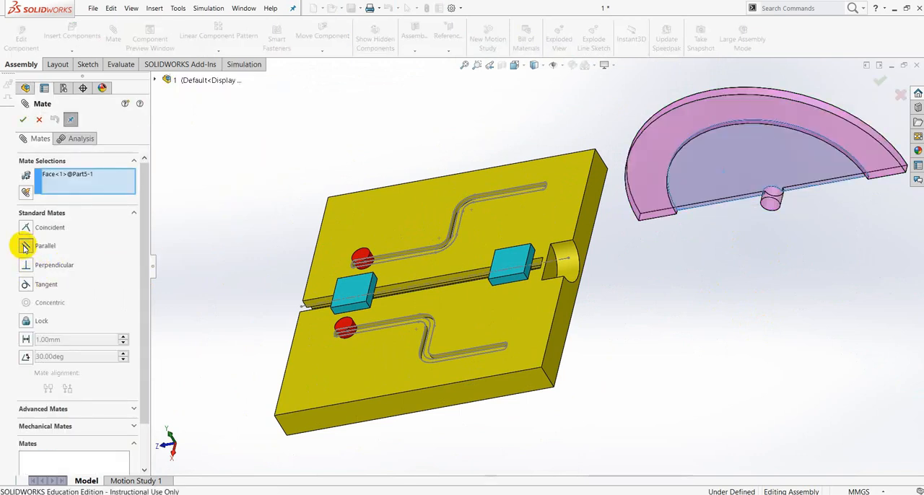
pyautogui.click(25, 246)
pyautogui.click(571, 318)
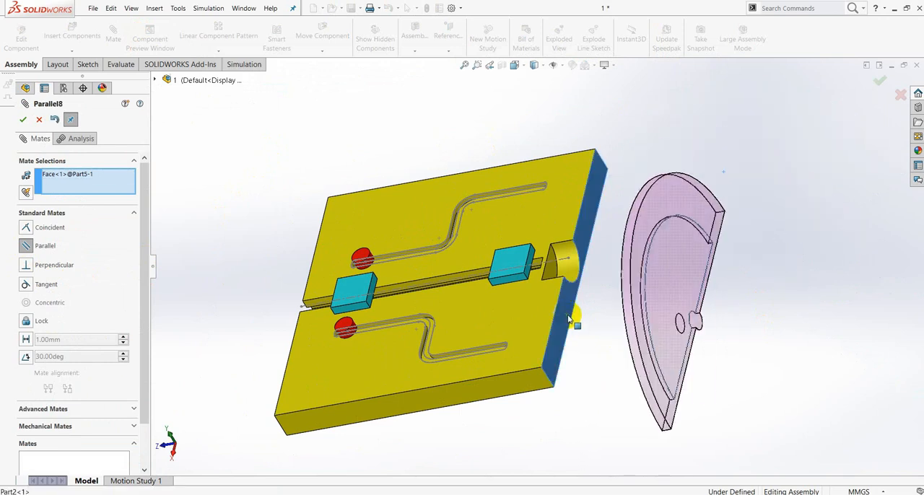
pyautogui.click(700, 333)
# Add a concentric mate between Part5's cylindrical pin and the round cut-out in the plate's end.
pyautogui.moveTo(726, 324); pyautogui.dragTo(688, 330, button='middle')
pyautogui.scroll(-3, 688, 330)
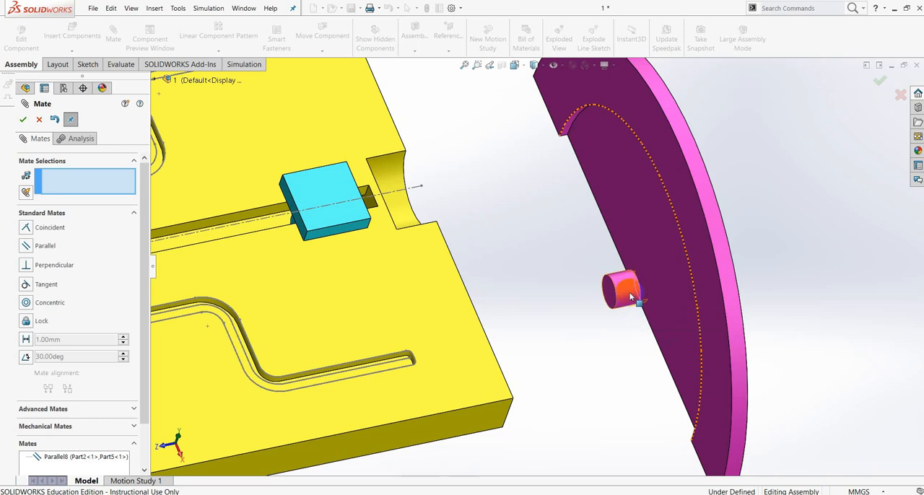
pyautogui.click(630, 297)
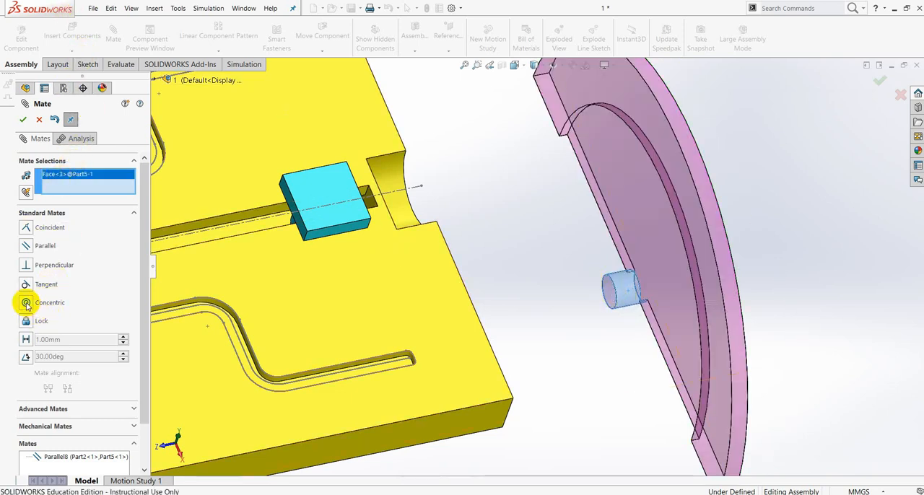
pyautogui.moveTo(525, 228); pyautogui.dragTo(484, 242, button='middle')
pyautogui.click(470, 182)
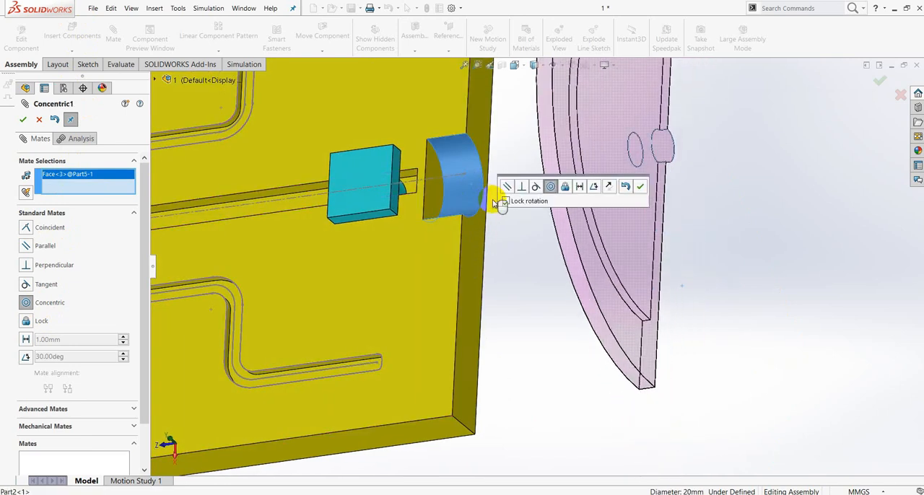
pyautogui.click(640, 186)
# Add a coincident mate between the short edge at Part5's lower corner and the plate's upper side edge.
pyautogui.moveTo(666, 221); pyautogui.dragTo(720, 245, button='middle')
pyautogui.moveTo(655, 200); pyautogui.dragTo(728, 184, button='middle')
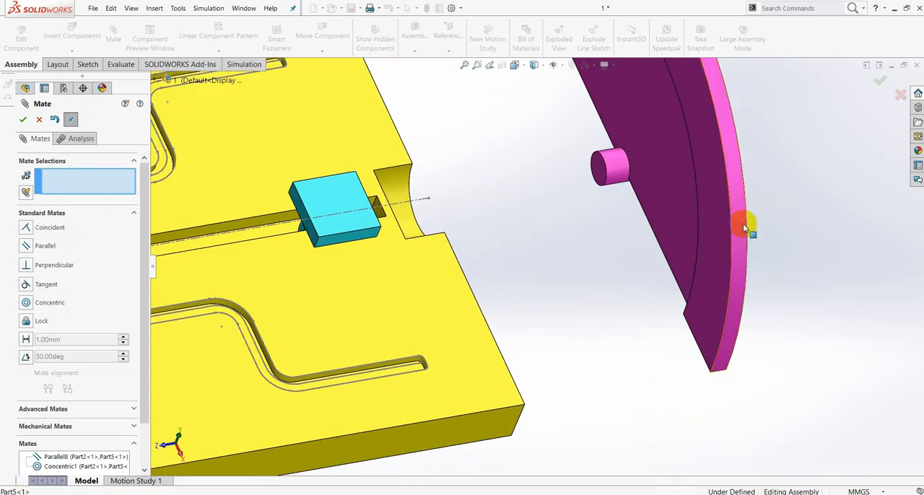
pyautogui.moveTo(750, 241); pyautogui.dragTo(726, 273, button='middle')
pyautogui.moveTo(783, 313); pyautogui.dragTo(746, 298, button='middle')
pyautogui.scroll(1, 769, 368)
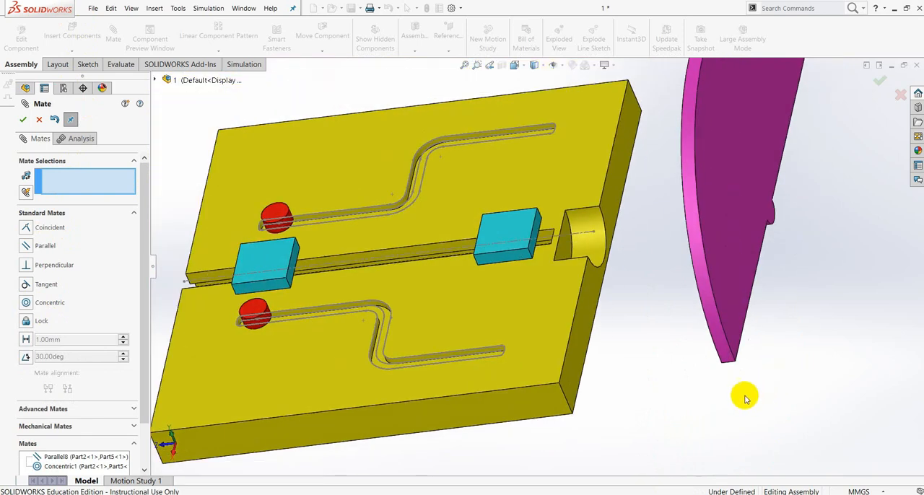
pyautogui.scroll(-5, 732, 381)
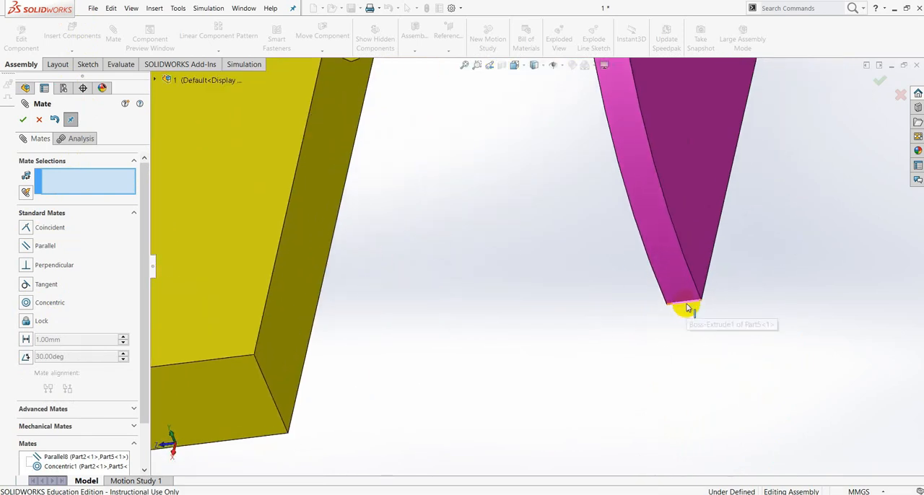
pyautogui.click(687, 308)
pyautogui.scroll(2, 387, 359)
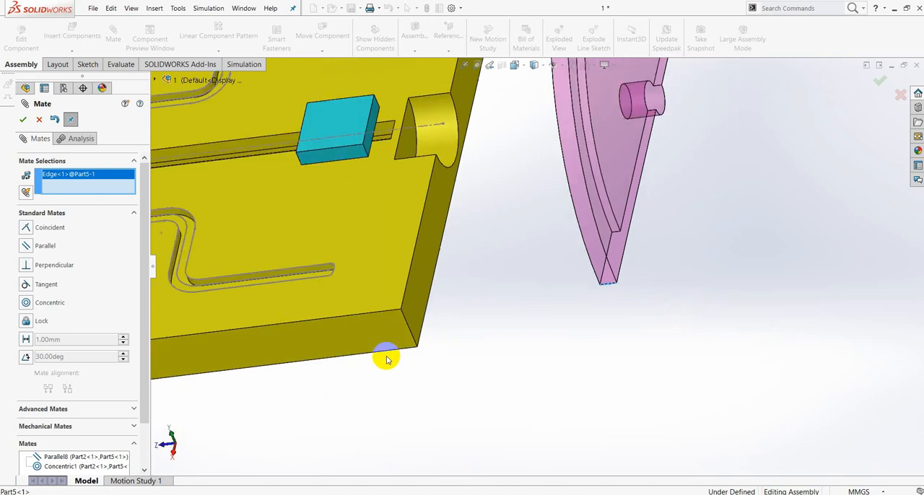
pyautogui.click(370, 316)
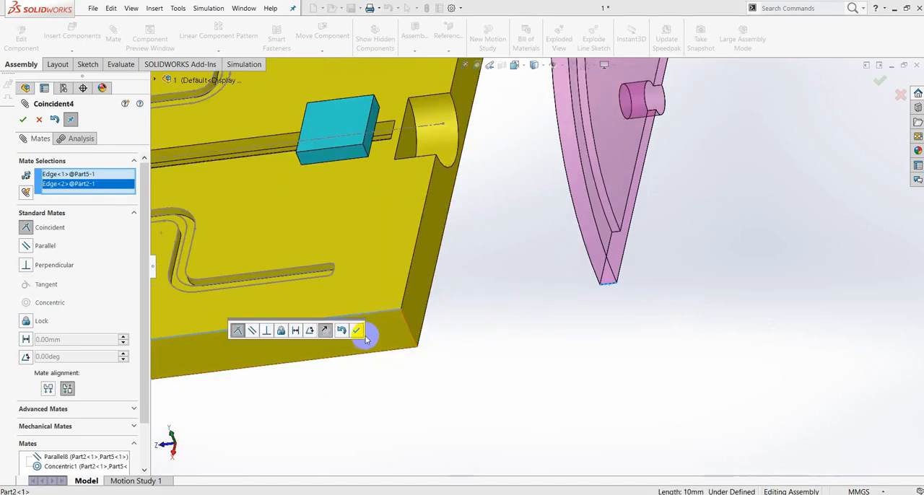
pyautogui.click(359, 332)
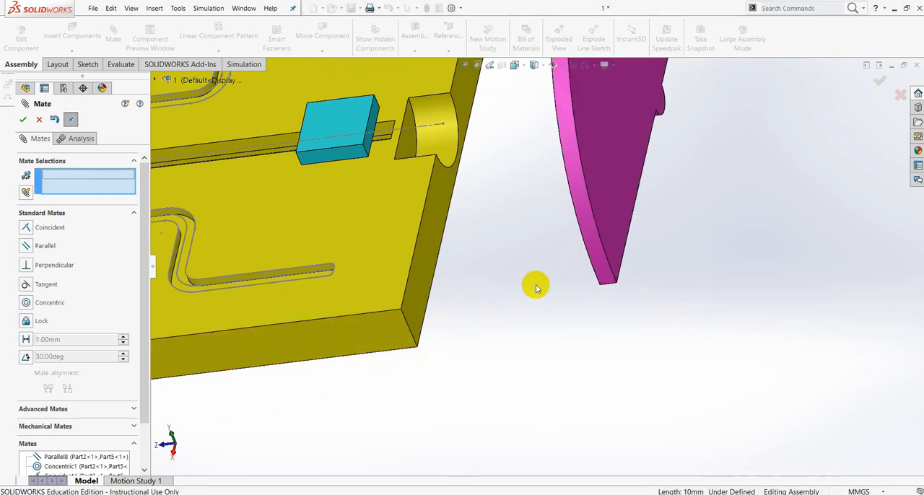
# Add a coincident mate between Part5's long straight bottom edge and the upper edge of the plate's end, and finish mating.
pyautogui.click(628, 244)
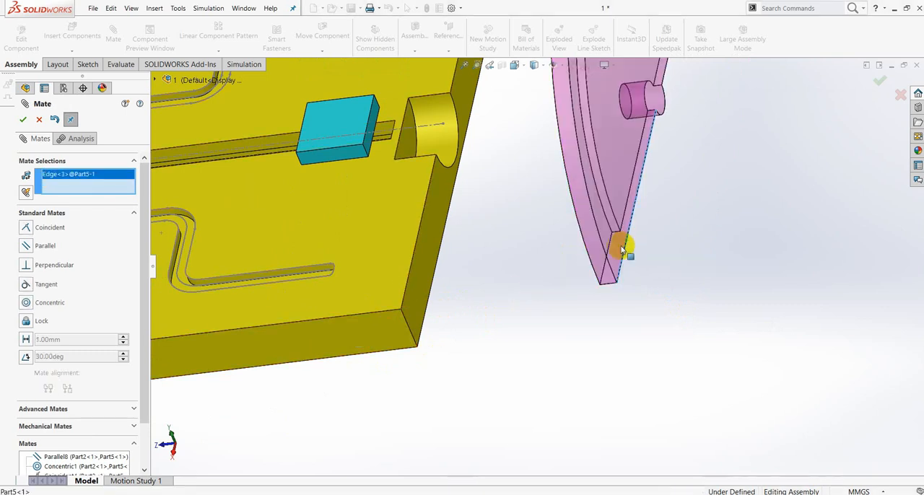
pyautogui.click(409, 286)
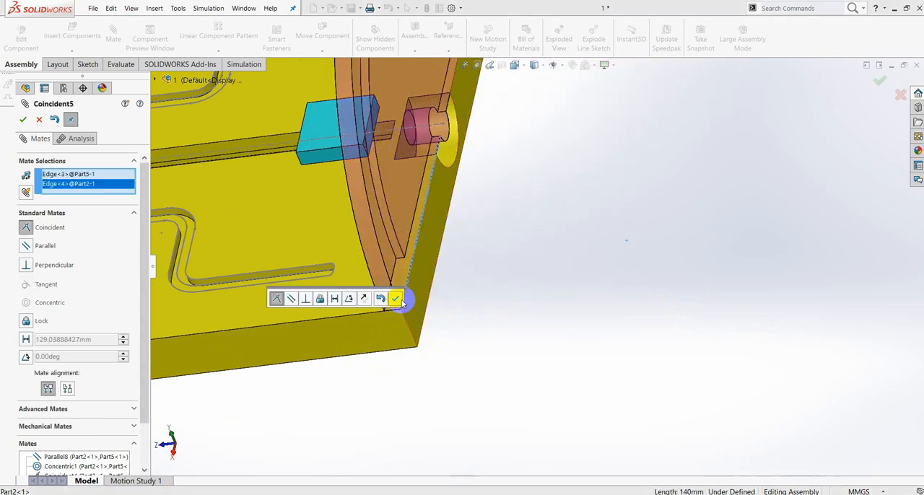
pyautogui.click(396, 299)
pyautogui.moveTo(496, 242); pyautogui.dragTo(544, 229, button='middle')
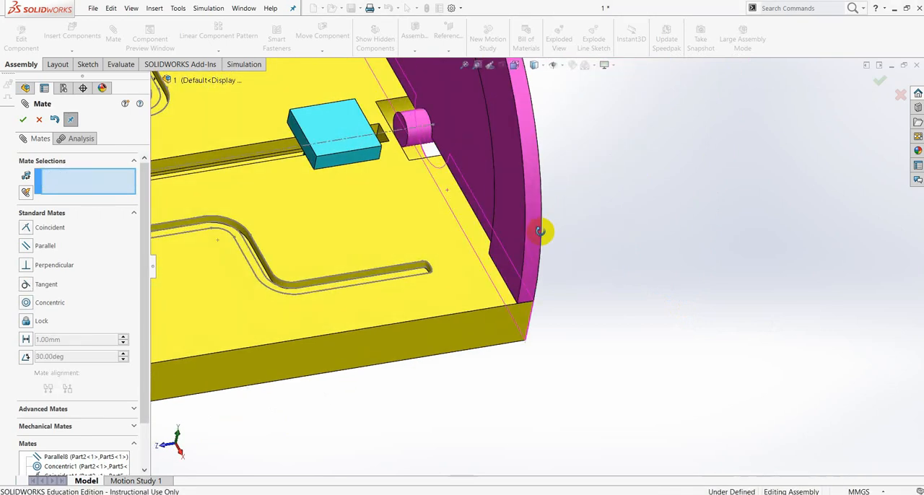
pyautogui.click(24, 119)
# Insert Part6 from the tugas 10 folder and place it beside the Part5 half-disc.
pyautogui.click(72, 50)
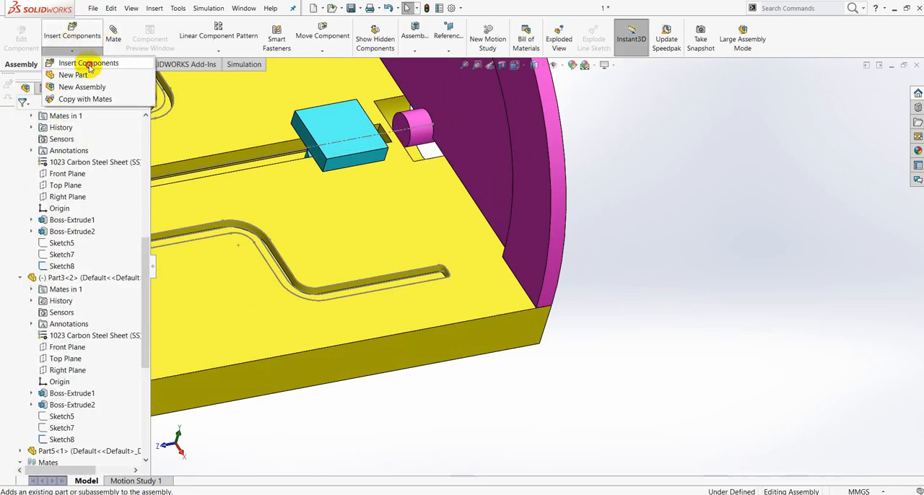
pyautogui.click(88, 64)
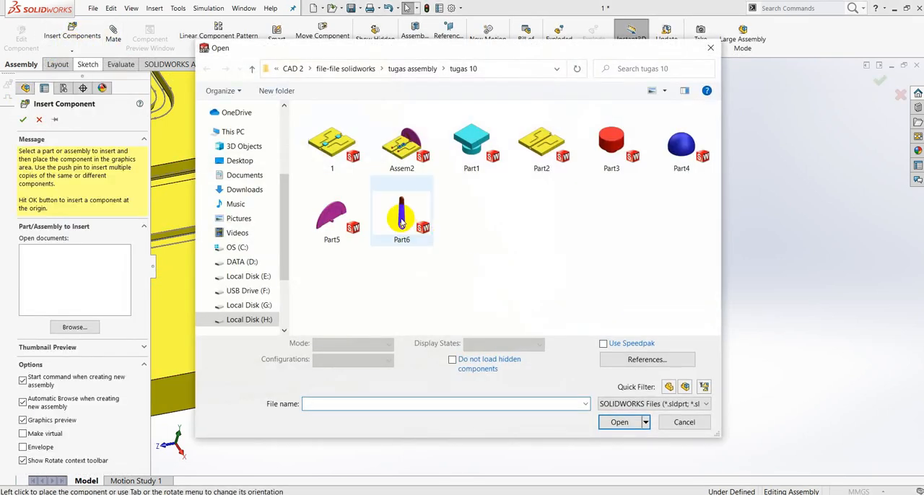
pyautogui.click(402, 220)
pyautogui.click(620, 415)
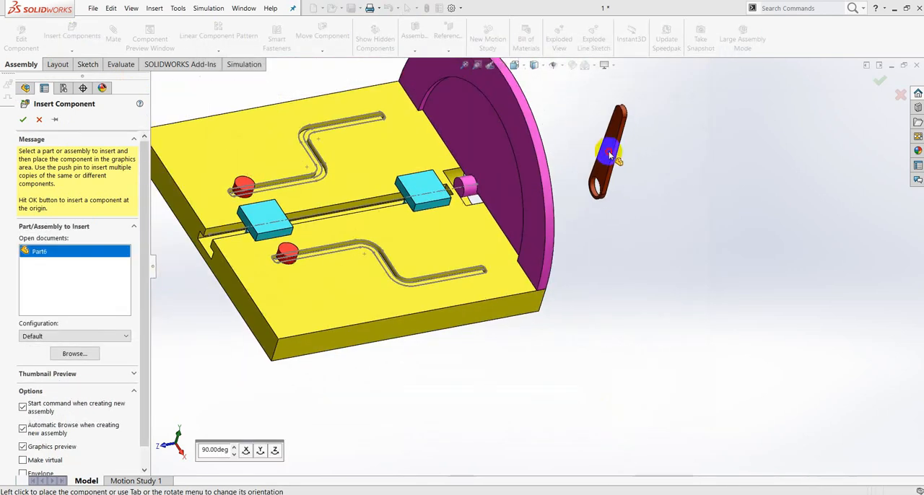
pyautogui.click(618, 151)
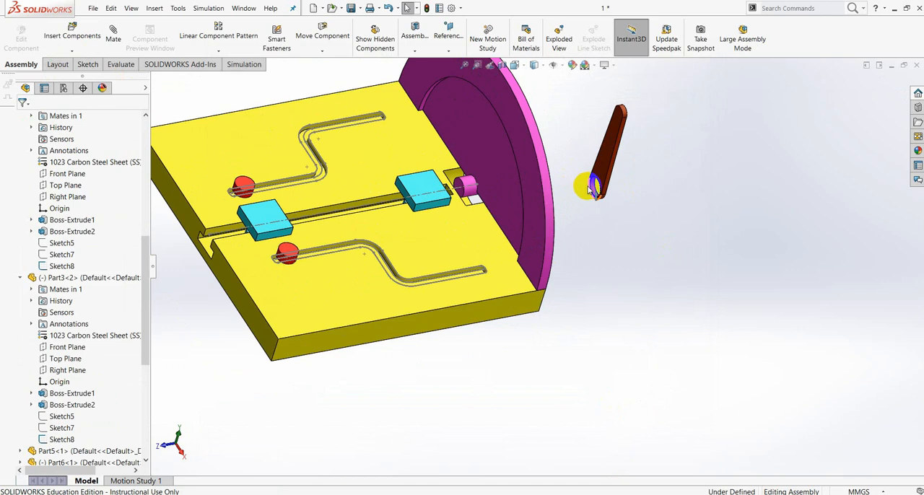
# Add a concentric mate between the hole in Part6 and Part5's cylindrical pin.
pyautogui.scroll(-5, 590, 188)
pyautogui.click(583, 205)
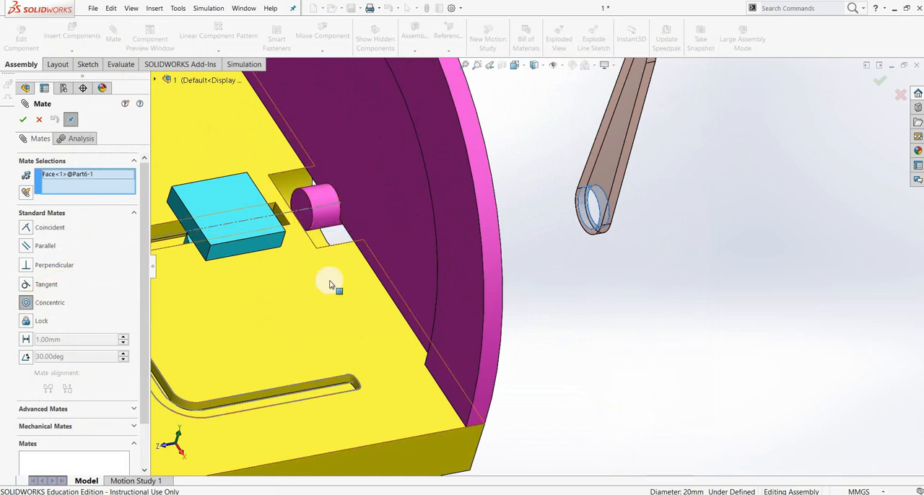
pyautogui.click(323, 205)
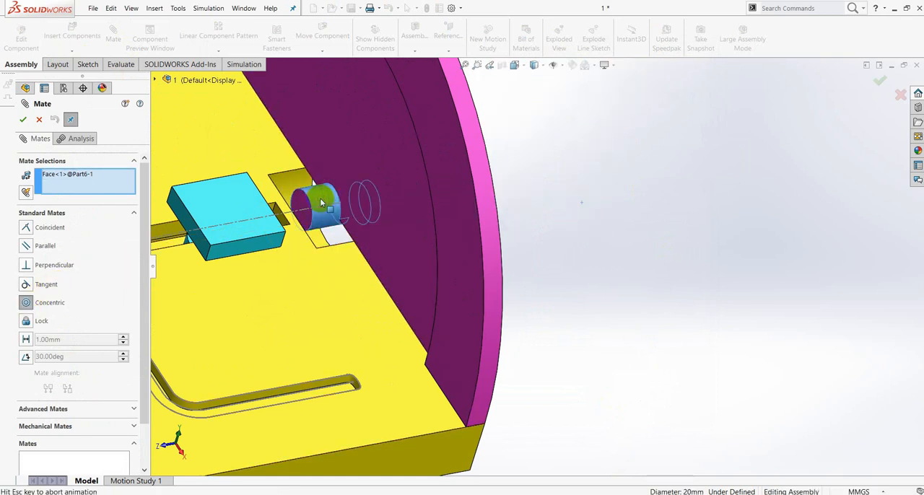
pyautogui.moveTo(547, 193); pyautogui.dragTo(501, 202, button='middle')
pyautogui.scroll(1, 540, 216)
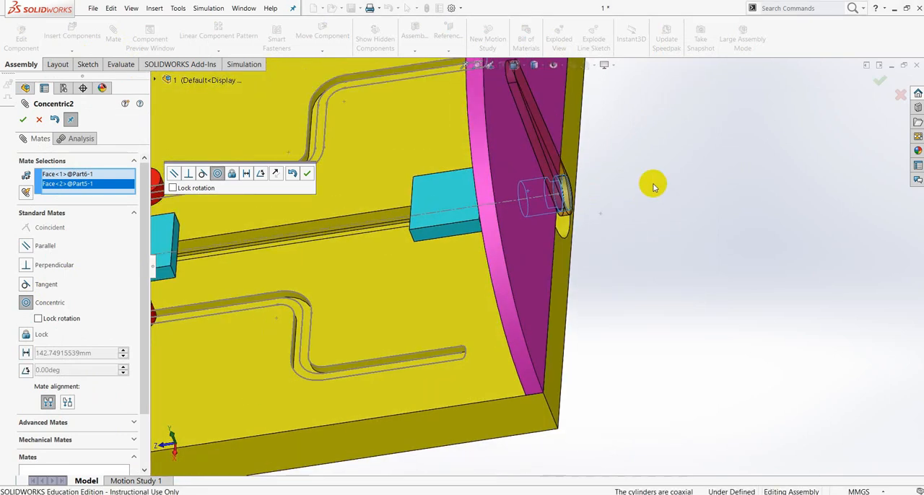
pyautogui.click(304, 177)
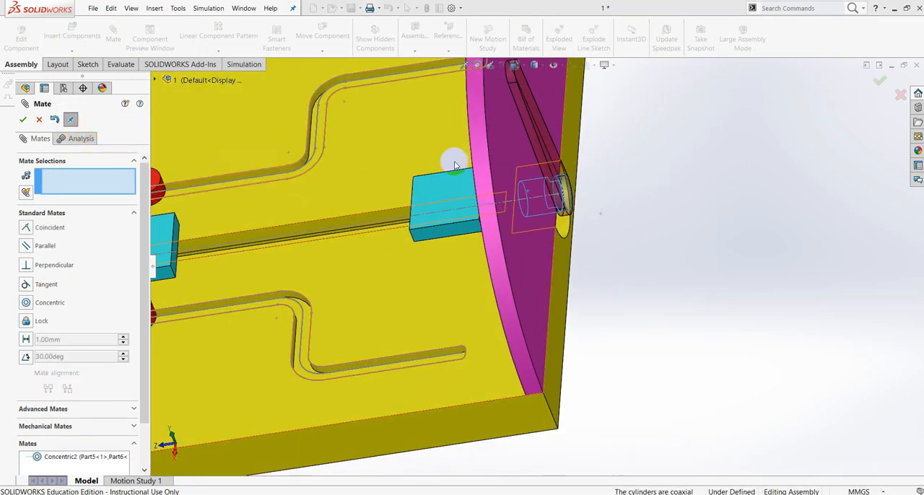
# Add a coincident mate between Part5's recessed flat face and the flat back face of Part6, and finish mating.
pyautogui.moveTo(518, 151); pyautogui.dragTo(430, 151)
pyautogui.moveTo(640, 159); pyautogui.dragTo(645, 190, button='middle')
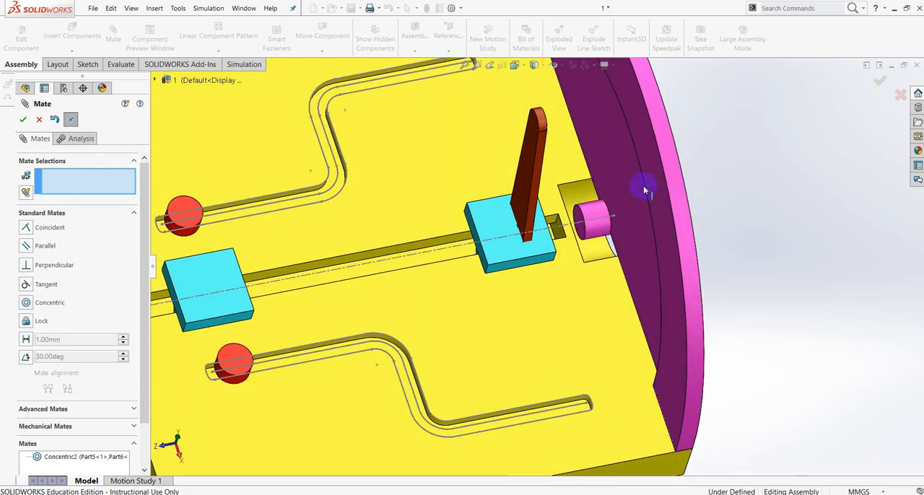
pyautogui.click(610, 142)
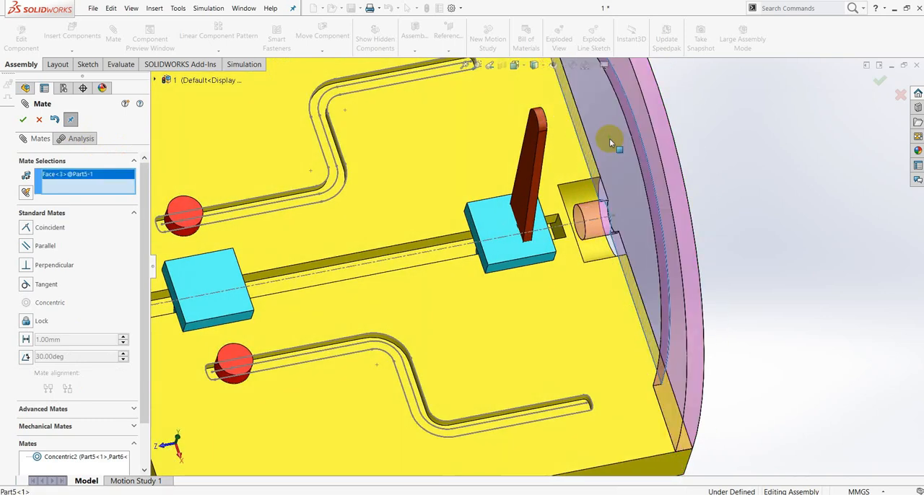
pyautogui.moveTo(697, 168); pyautogui.dragTo(660, 160, button='middle')
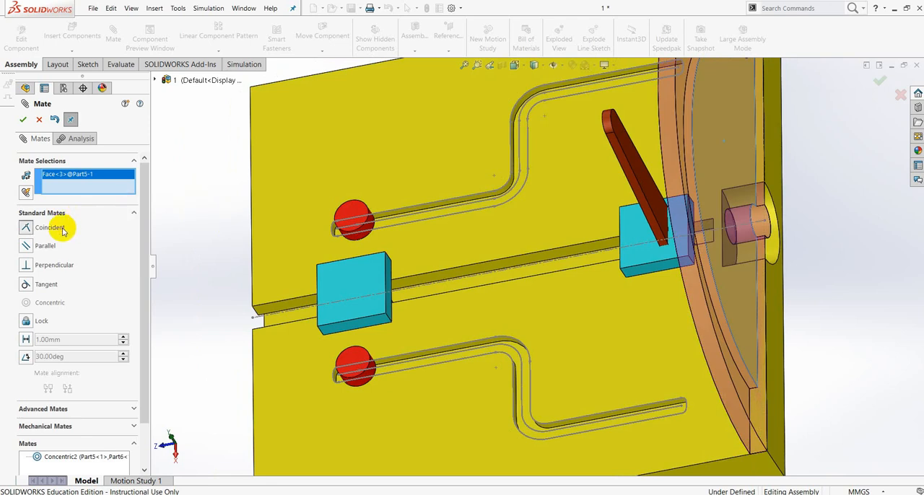
pyautogui.click(635, 151)
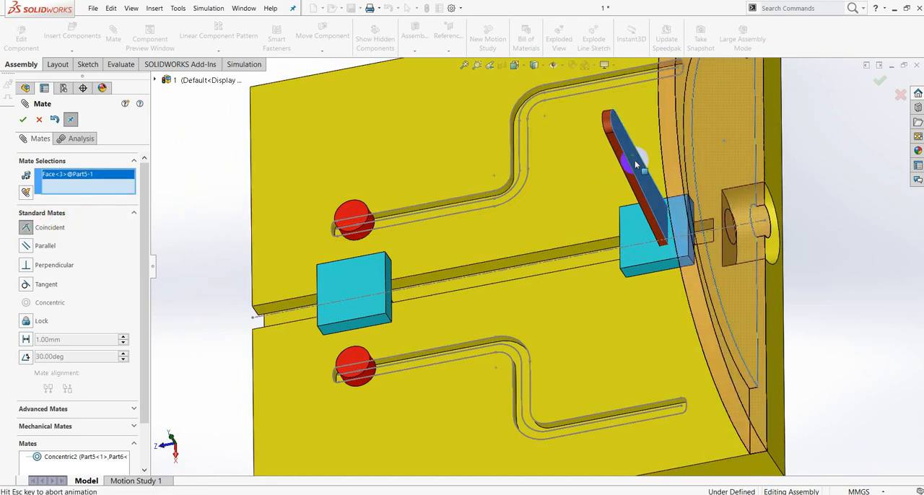
pyautogui.click(768, 235)
pyautogui.click(897, 211)
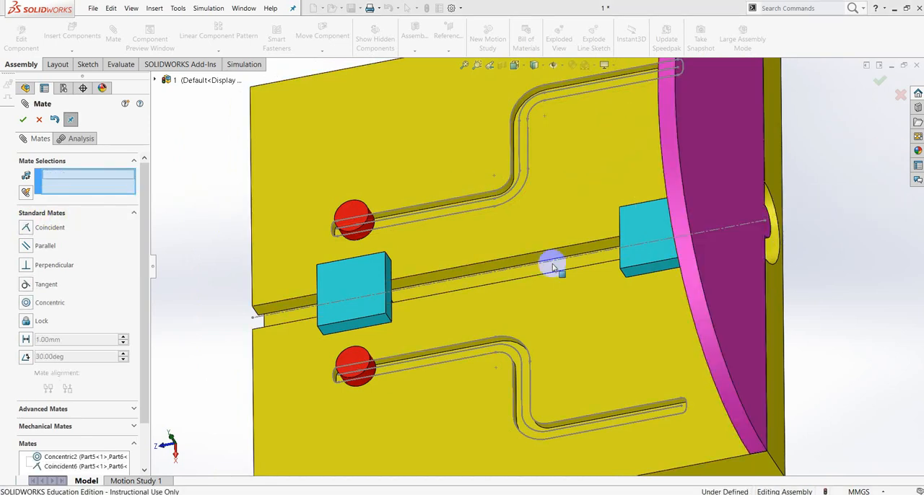
pyautogui.press('f')
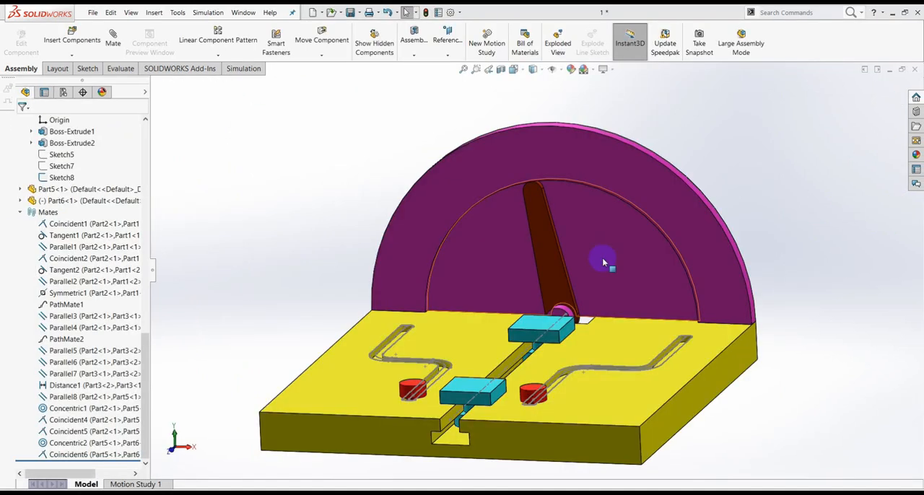
# Swing the Part6 pointer around Part5's pin to check its rotation, leaving it tilted to the right.
pyautogui.scroll(-3, 592, 247)
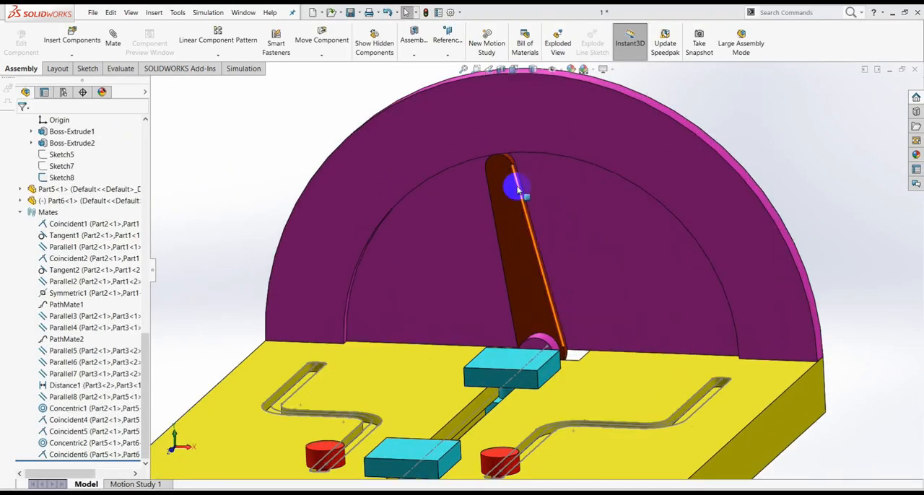
pyautogui.moveTo(517, 189); pyautogui.dragTo(495, 174)
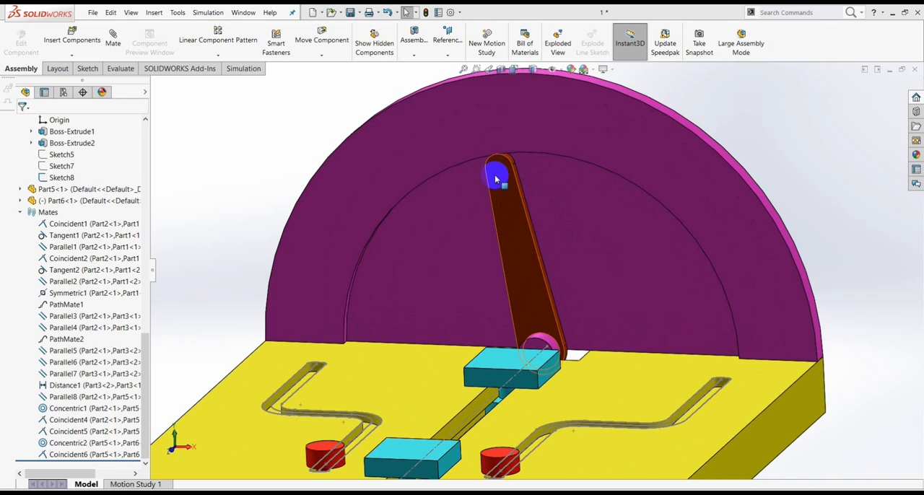
pyautogui.moveTo(494, 179); pyautogui.dragTo(638, 252)
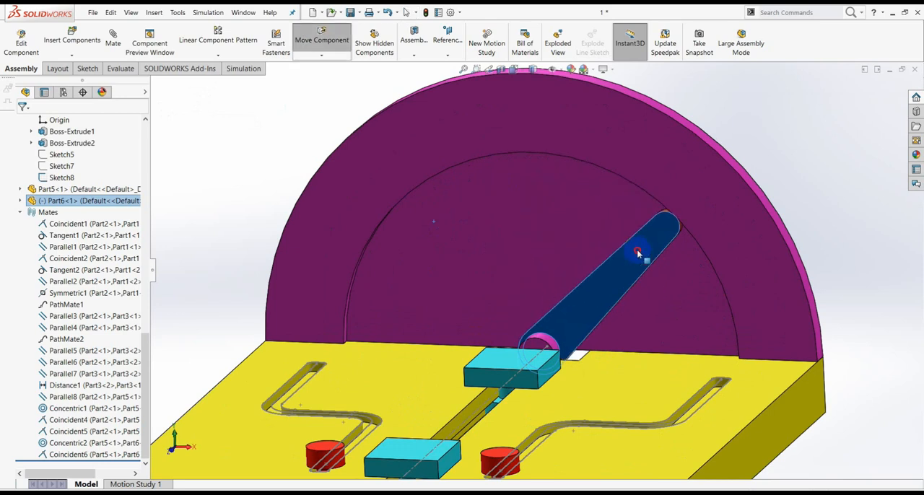
pyautogui.click(815, 155)
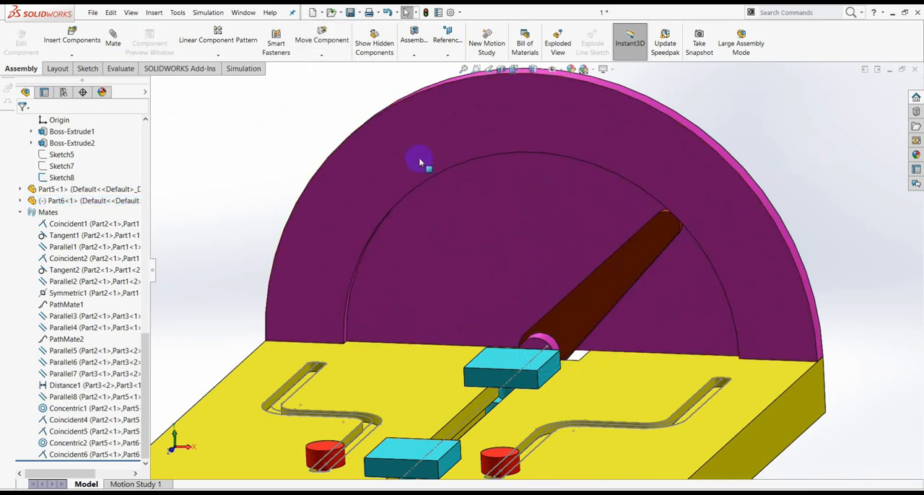
# Set up a limit angle mate with a maximum of 135° and a minimum of 45°.
pyautogui.click(115, 37)
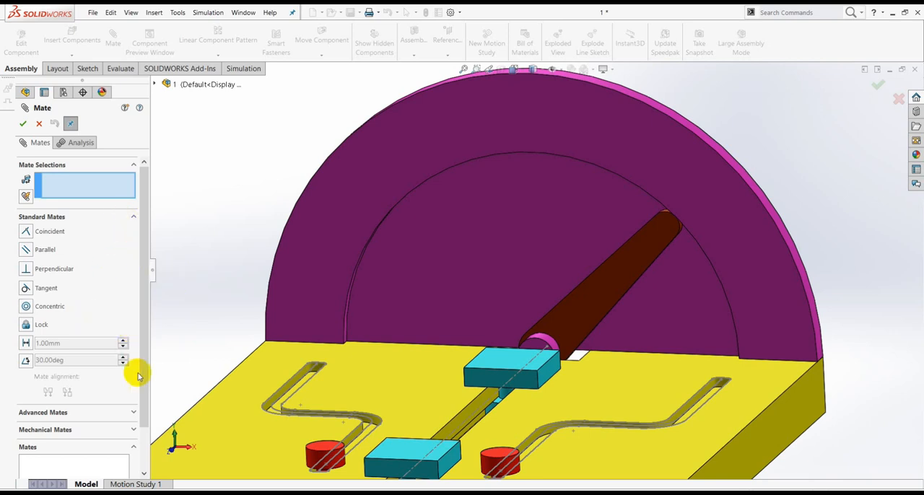
pyautogui.click(133, 414)
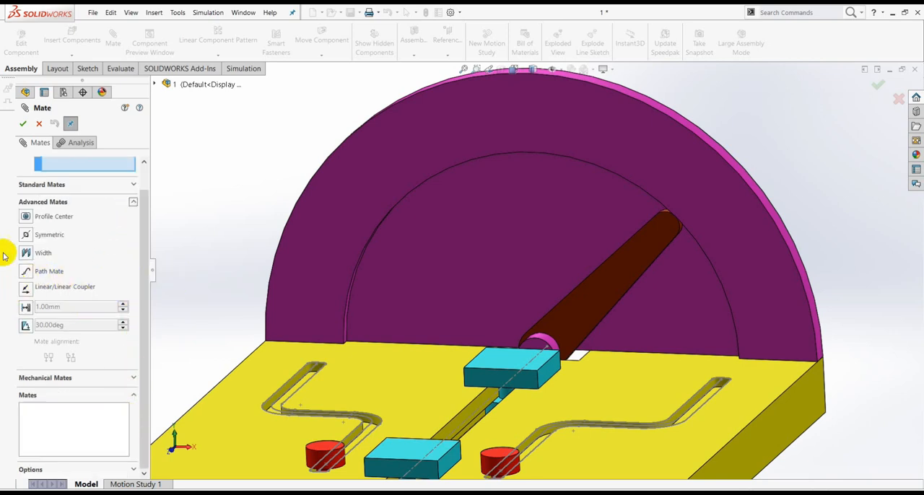
pyautogui.click(26, 327)
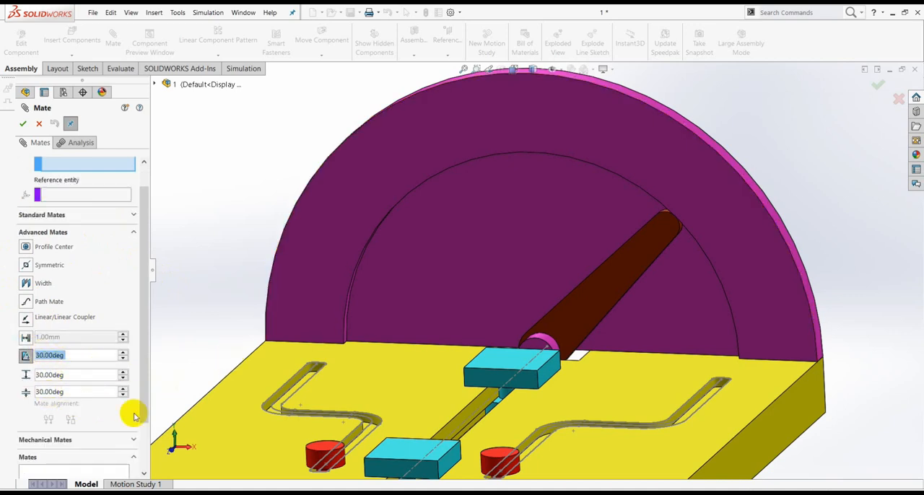
pyautogui.moveTo(65, 391); pyautogui.dragTo(24, 394)
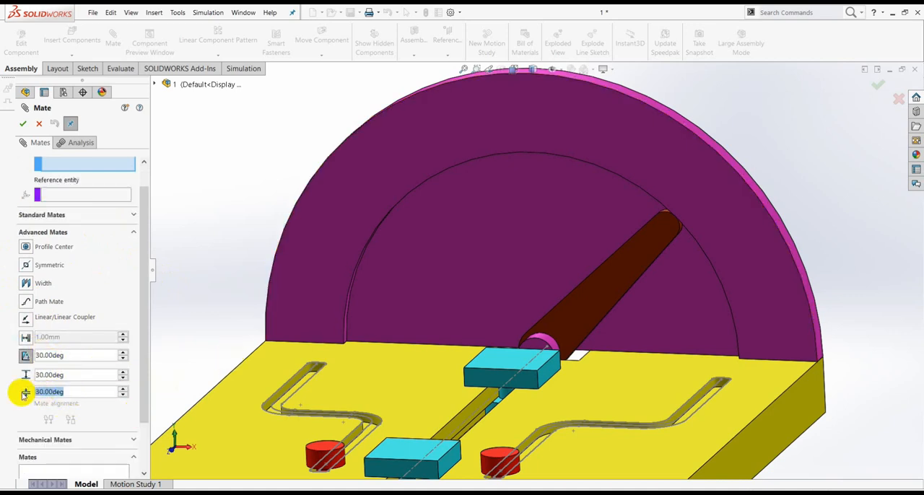
pyautogui.write('45')
pyautogui.press('Return')
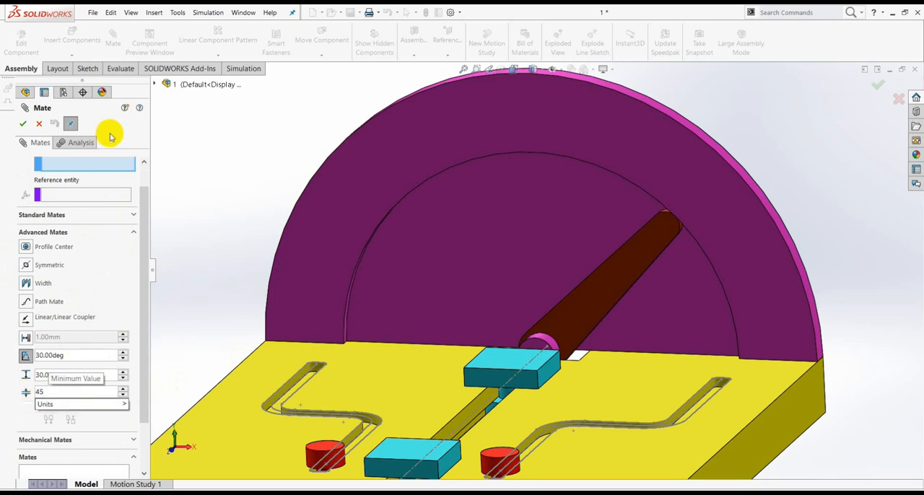
pyautogui.moveTo(68, 375); pyautogui.dragTo(41, 380)
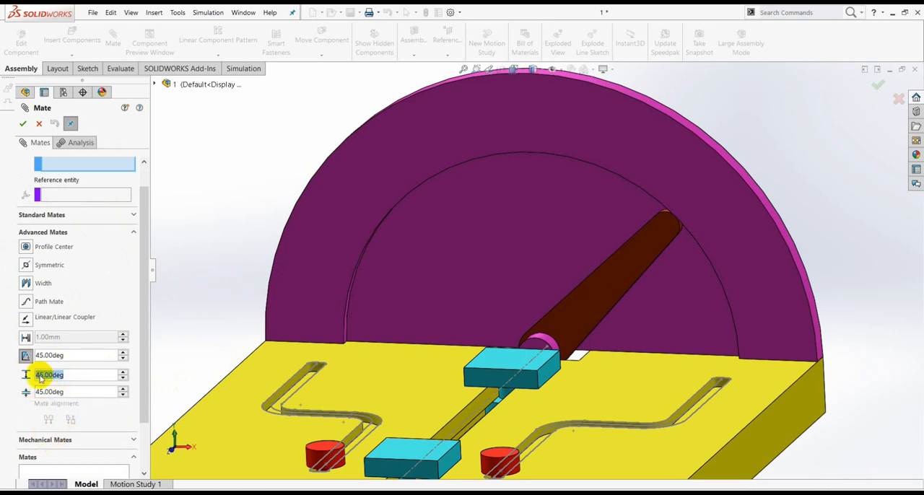
pyautogui.write('135')
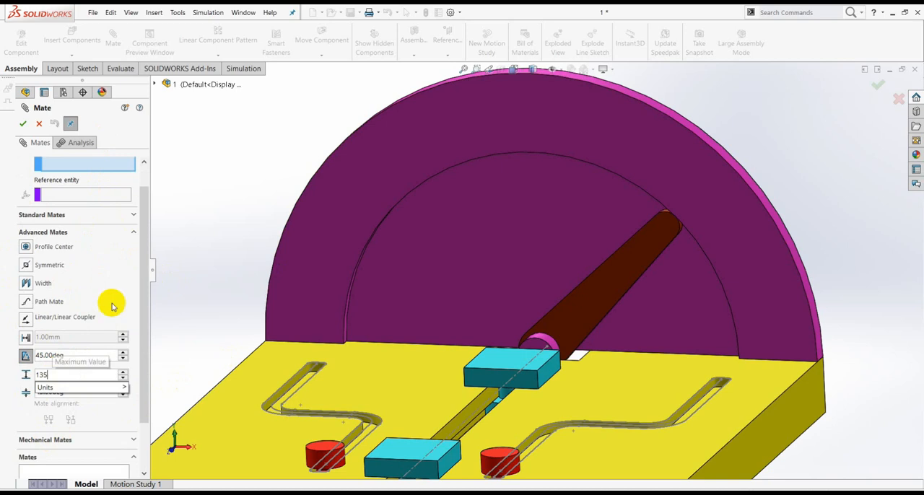
pyautogui.press('Return')
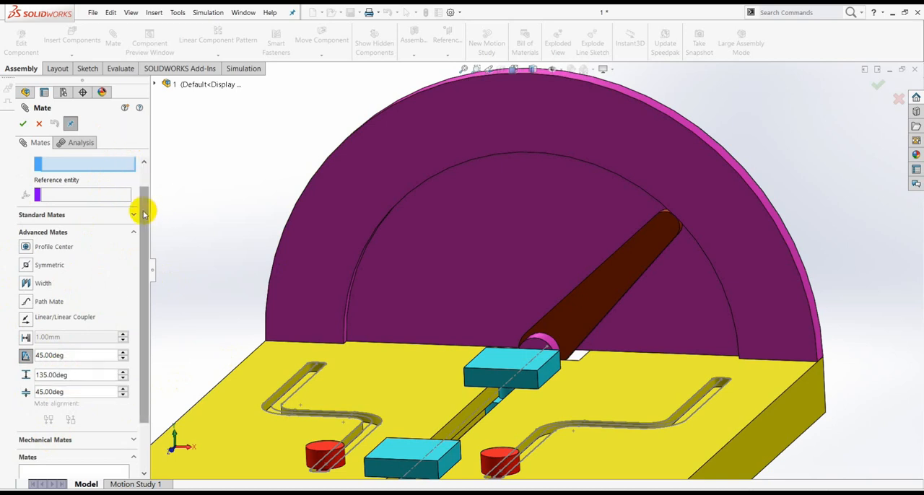
# Swing the Part6 pointer to the left and apply the limit angle mate between its long side face and Part2's top face.
pyautogui.moveTo(142, 206); pyautogui.dragTo(144, 181)
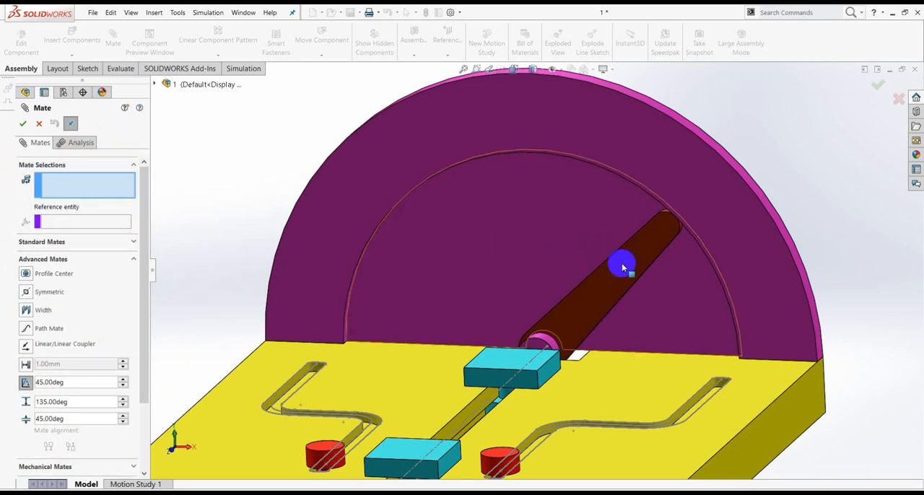
pyautogui.moveTo(627, 268); pyautogui.dragTo(611, 281, button='middle')
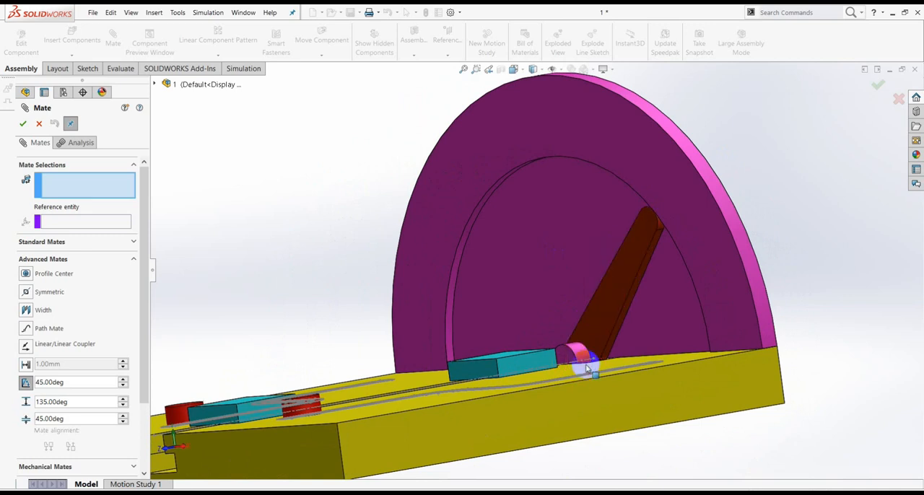
pyautogui.moveTo(584, 371); pyautogui.dragTo(618, 390, button='middle')
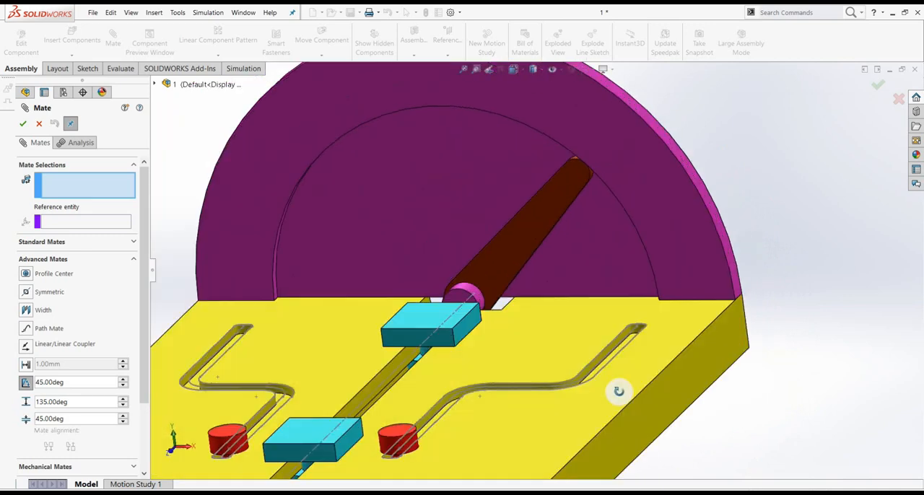
pyautogui.moveTo(589, 260)
pyautogui.mouseDown(button='middle')
pyautogui.moveTo(567, 250)
pyautogui.moveTo(586, 262)
pyautogui.mouseUp(button='middle')
pyautogui.moveTo(564, 214); pyautogui.dragTo(371, 130)
pyautogui.scroll(-2, 433, 171)
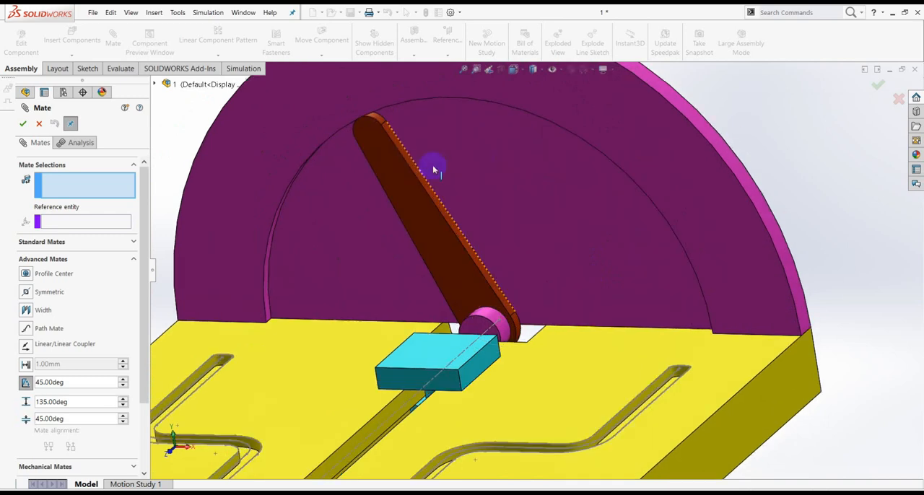
pyautogui.click(410, 166)
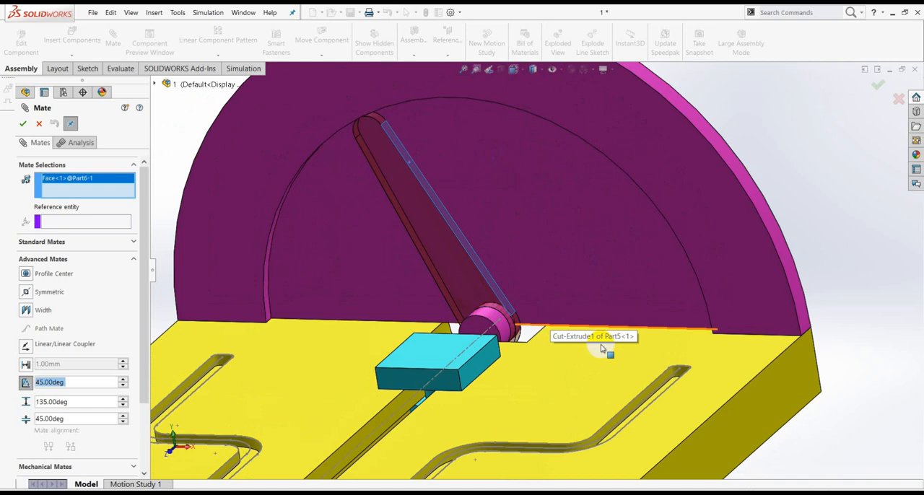
pyautogui.click(634, 352)
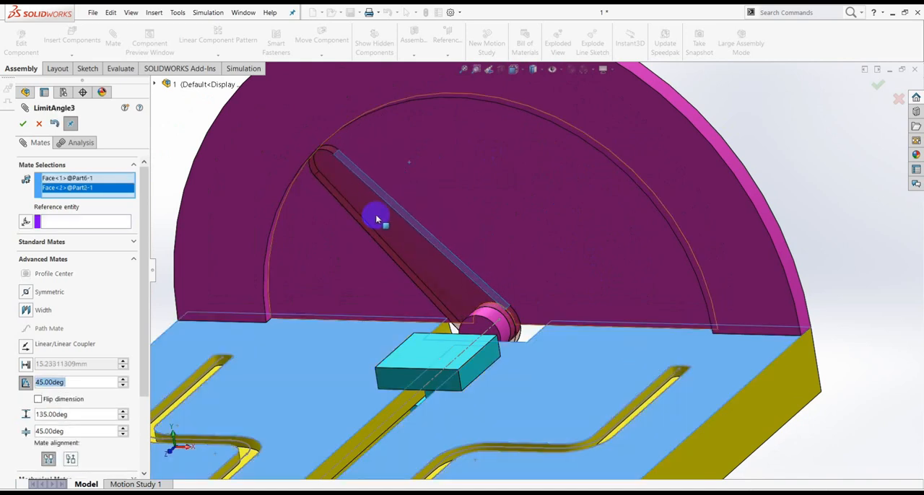
pyautogui.click(24, 126)
pyautogui.click(23, 124)
# Swing the Part6 pointer from its left limit across to the right to check its limited rotation.
pyautogui.scroll(2, 433, 238)
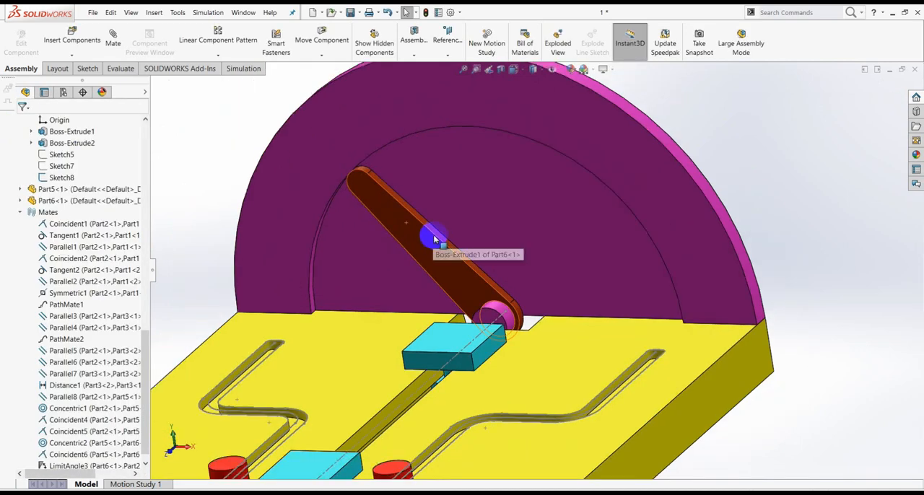
pyautogui.moveTo(383, 205); pyautogui.dragTo(359, 195)
pyautogui.click(360, 193)
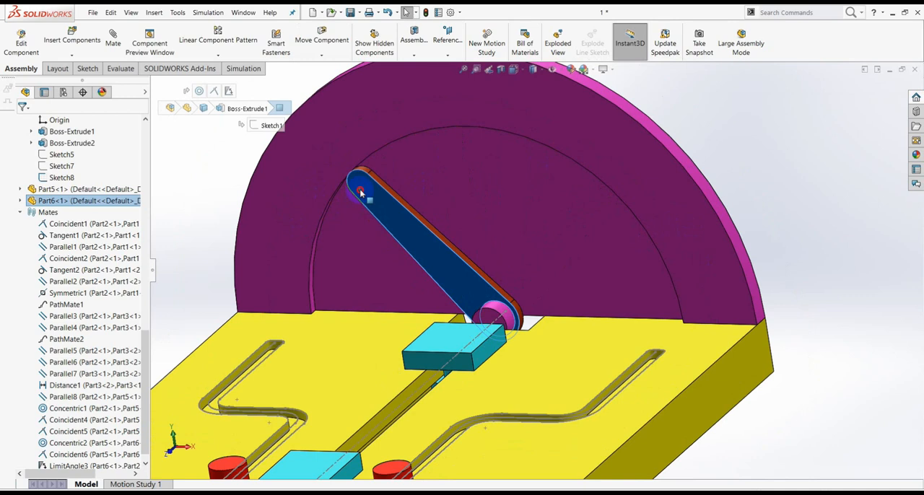
pyautogui.moveTo(373, 200); pyautogui.dragTo(599, 213)
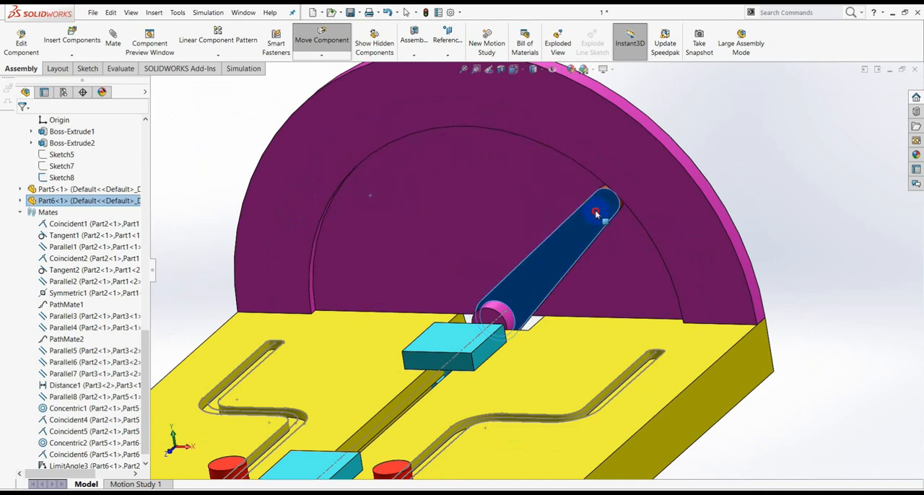
pyautogui.click(786, 159)
pyautogui.scroll(4, 552, 290)
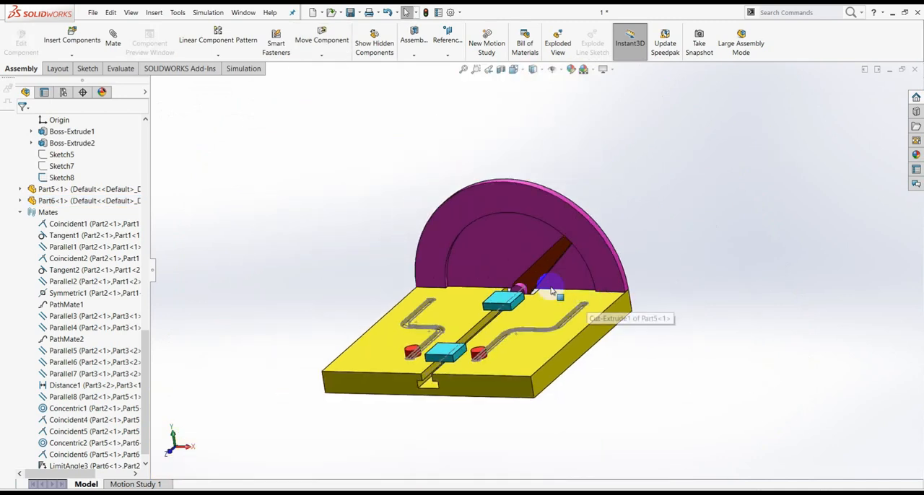
# Try to slide the Part1 block nearest the half-disc along Part2's central slot.
pyautogui.click(113, 37)
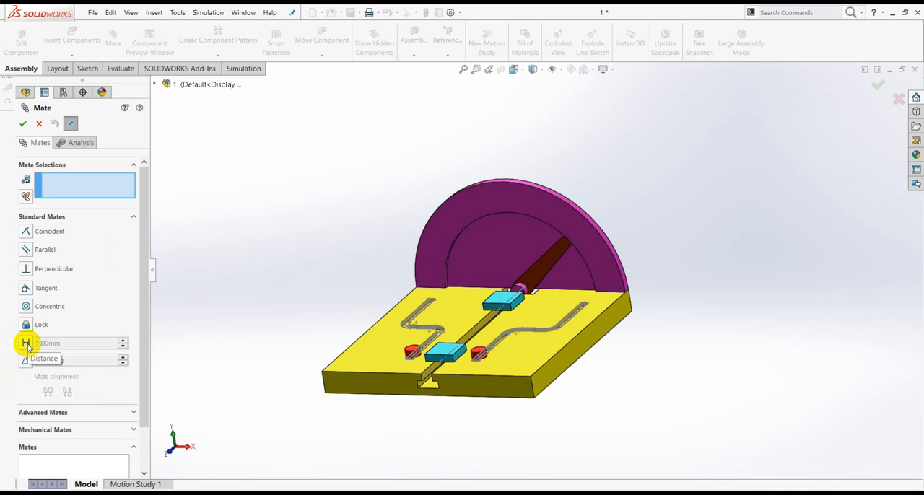
pyautogui.click(38, 124)
pyautogui.moveTo(678, 310); pyautogui.dragTo(556, 370, button='middle')
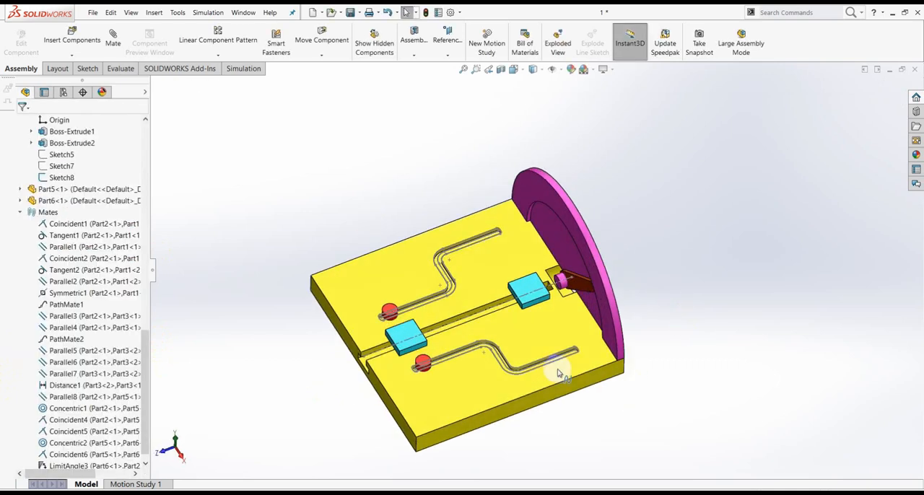
pyautogui.scroll(-2, 513, 296)
pyautogui.moveTo(512, 296); pyautogui.dragTo(457, 313)
pyautogui.press('Escape')
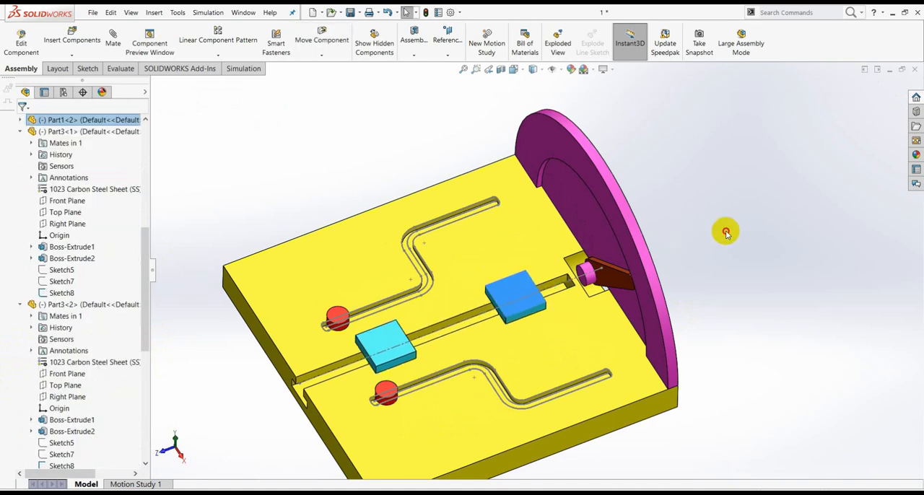
# Delete the Symmetric1 mate that ties the two Part1 blocks together.
pyautogui.moveTo(149, 318); pyautogui.dragTo(144, 406)
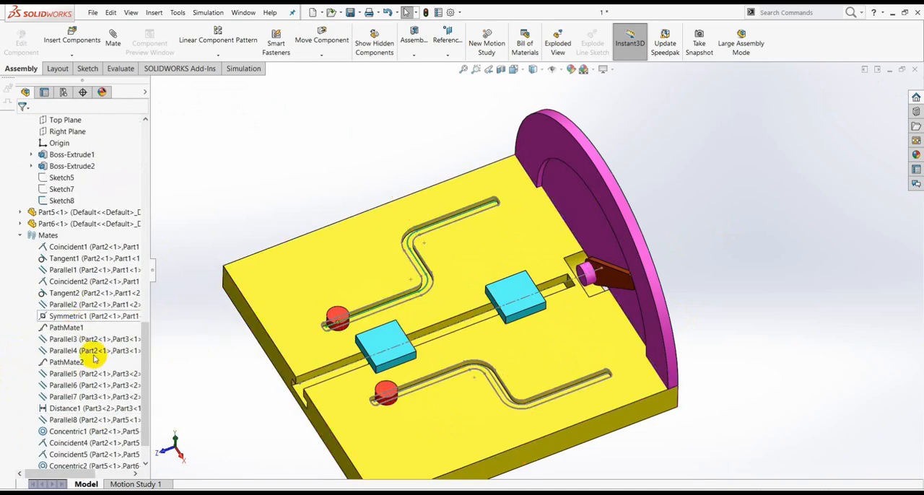
pyautogui.click(74, 409)
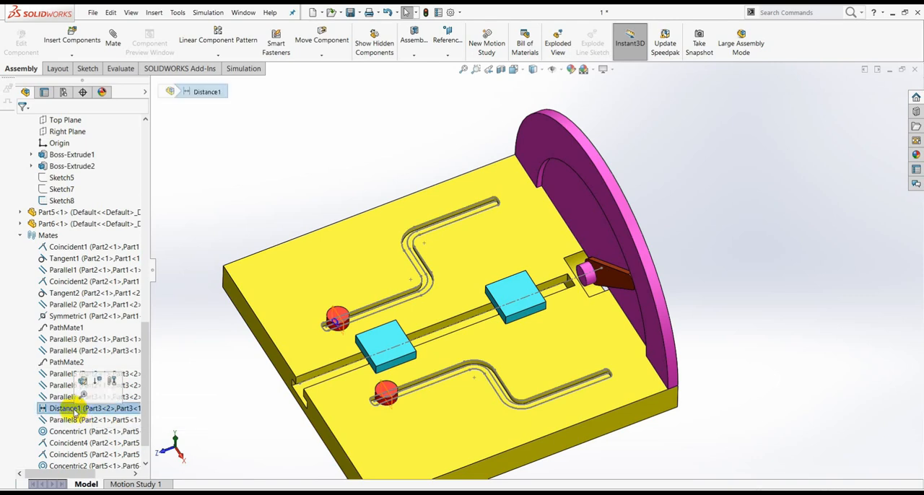
pyautogui.click(59, 317)
pyautogui.rightClick(59, 319)
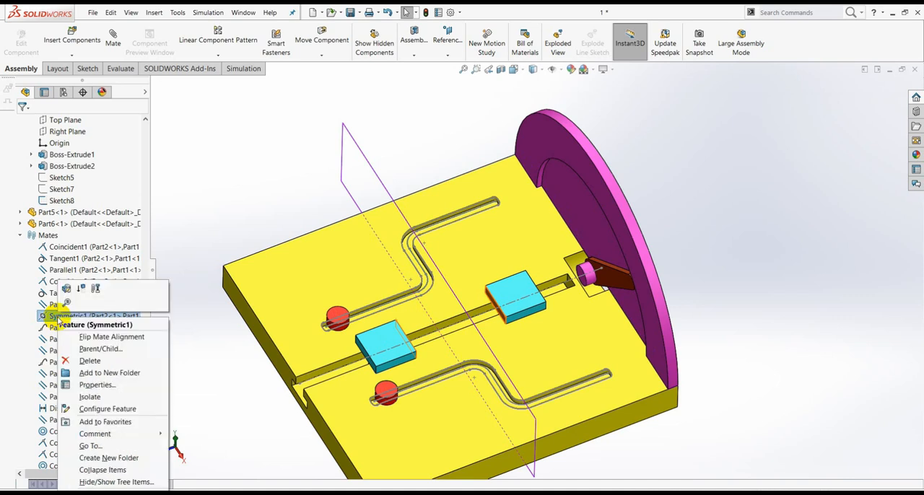
pyautogui.click(91, 361)
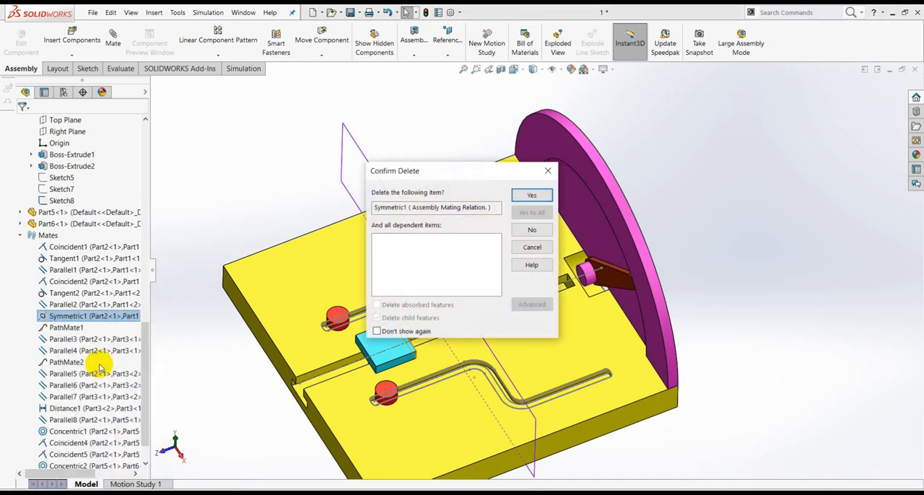
pyautogui.click(532, 198)
# Slide the Part1 block farther from the half-disc along the central slot toward the plate's open end.
pyautogui.moveTo(686, 262); pyautogui.dragTo(672, 288, button='middle')
pyautogui.scroll(-3, 396, 368)
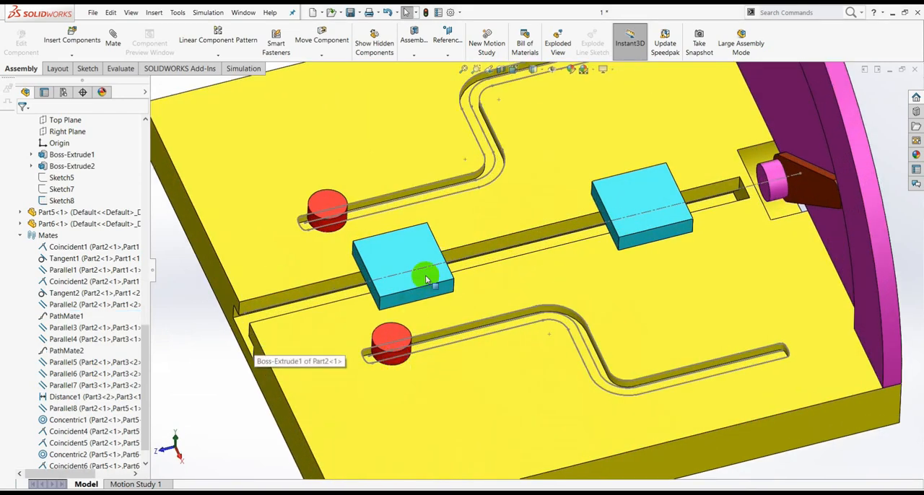
pyautogui.click(406, 241)
pyautogui.moveTo(406, 241); pyautogui.dragTo(352, 269)
pyautogui.click(187, 297)
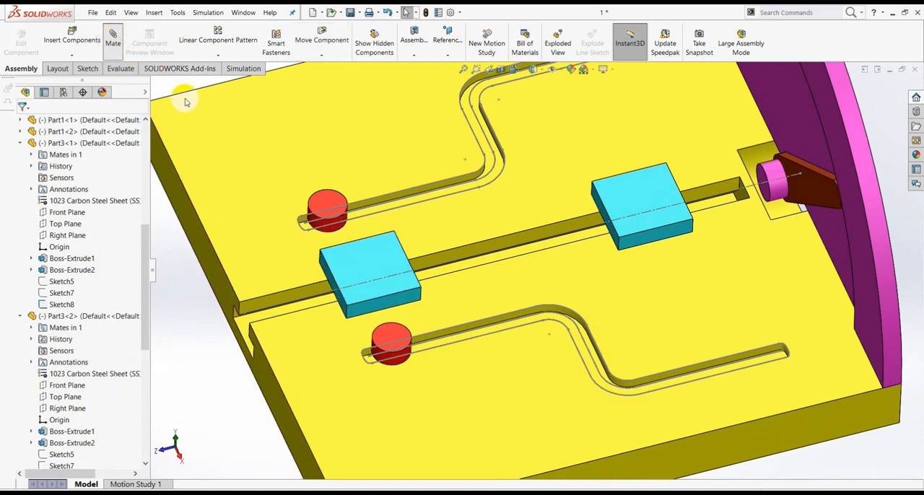
# Start an advanced distance limit mate between the matching slot-opening-side end faces of the two Part1 blocks.
pyautogui.scroll(-3, 141, 397)
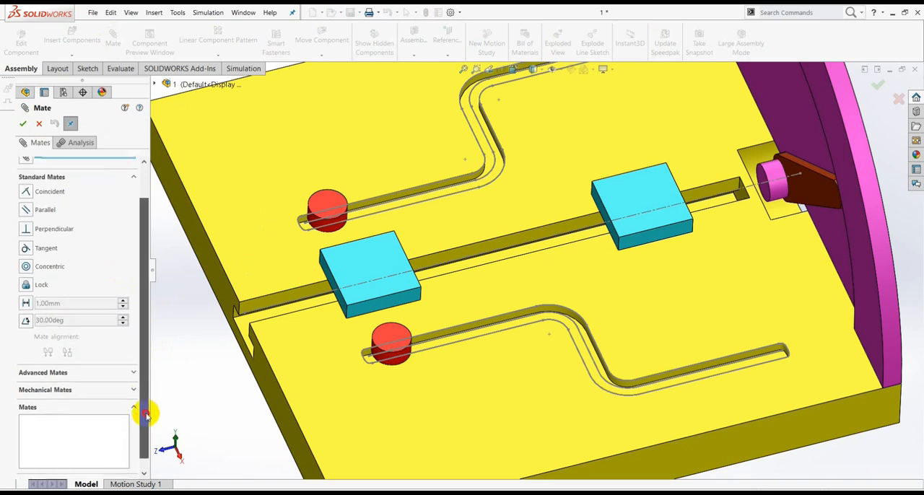
pyautogui.click(133, 368)
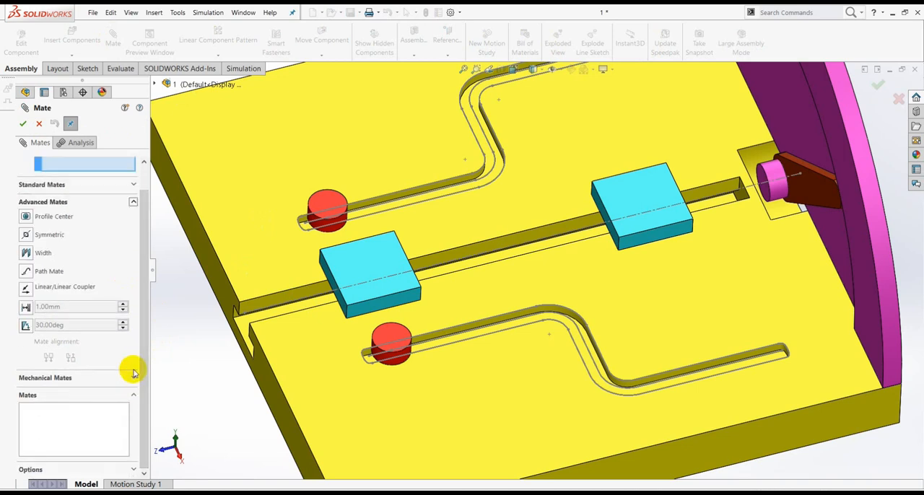
pyautogui.click(25, 307)
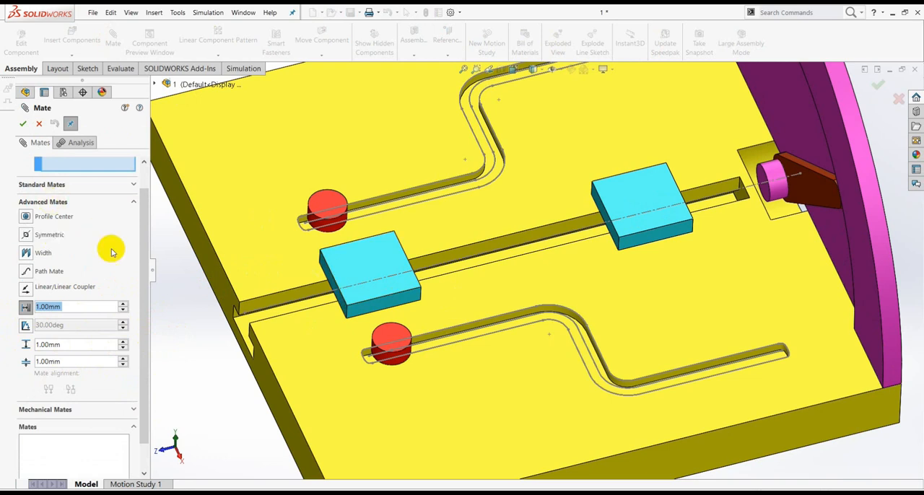
pyautogui.moveTo(142, 247); pyautogui.dragTo(137, 197)
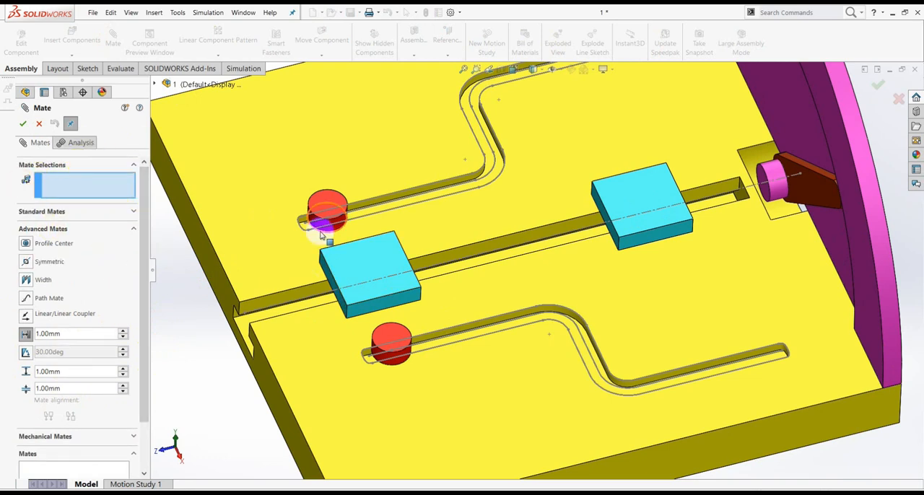
pyautogui.scroll(-3, 326, 283)
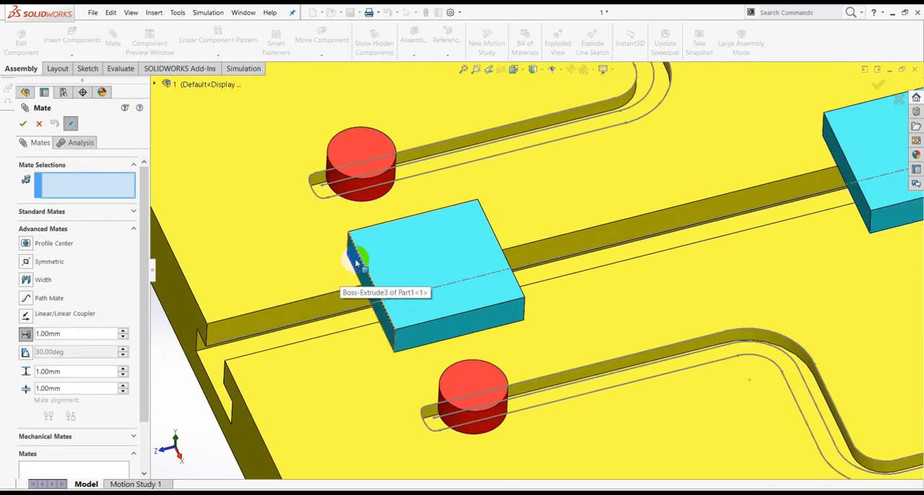
pyautogui.click(355, 262)
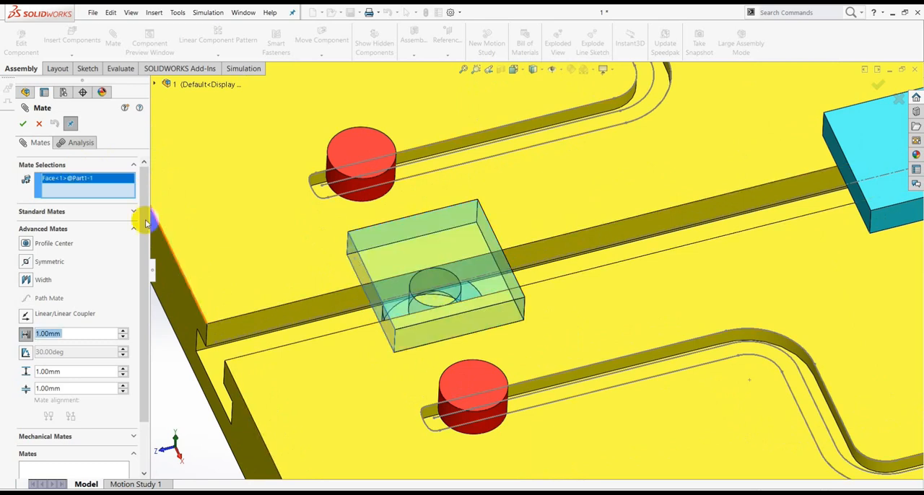
pyautogui.scroll(3, 715, 233)
pyautogui.scroll(-3, 718, 215)
pyautogui.scroll(-2, 718, 215)
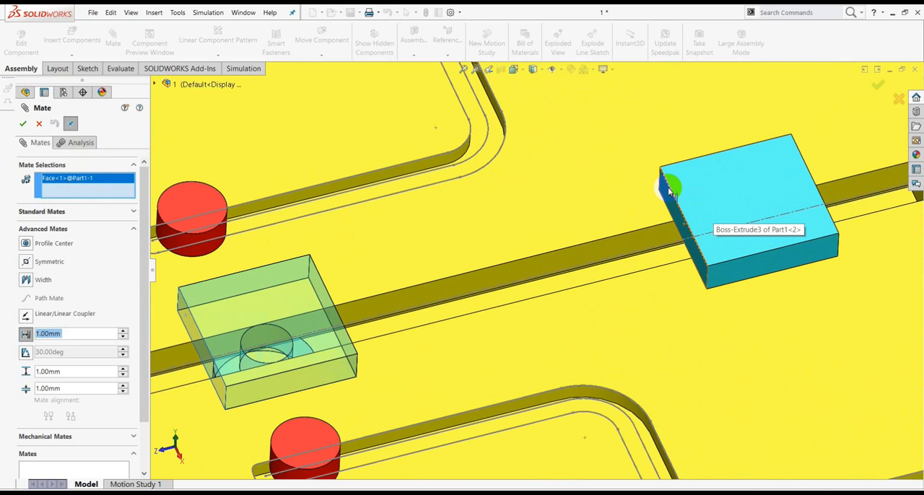
pyautogui.click(666, 190)
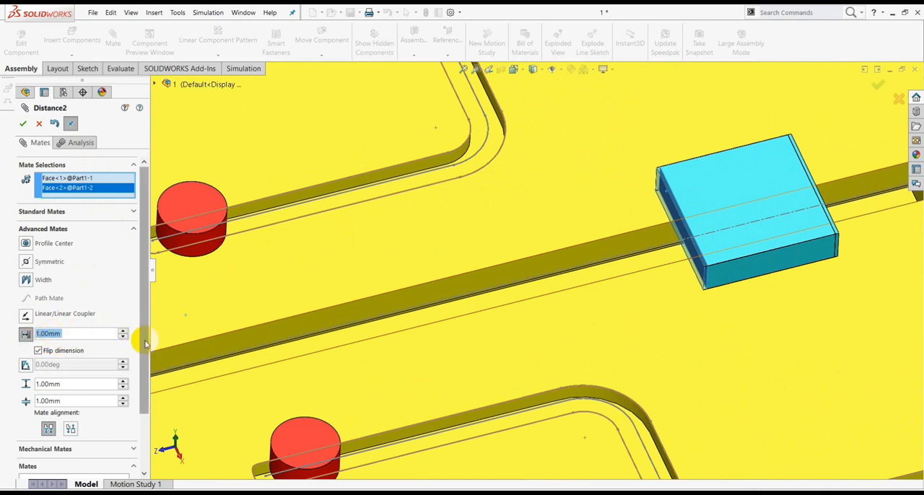
# Set the distance mate's maximum to 100 mm and minimum to 50 mm, and accept it.
pyautogui.moveTo(144, 372); pyautogui.dragTo(145, 375)
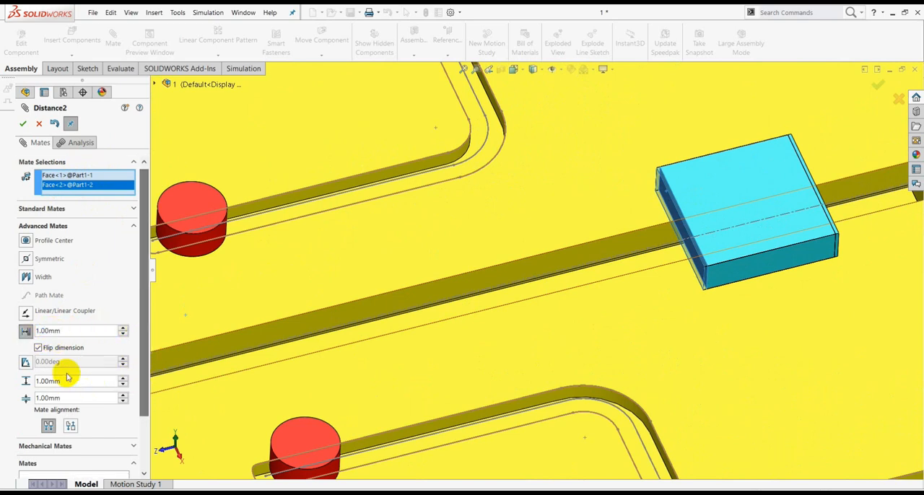
pyautogui.moveTo(67, 381); pyautogui.dragTo(10, 390)
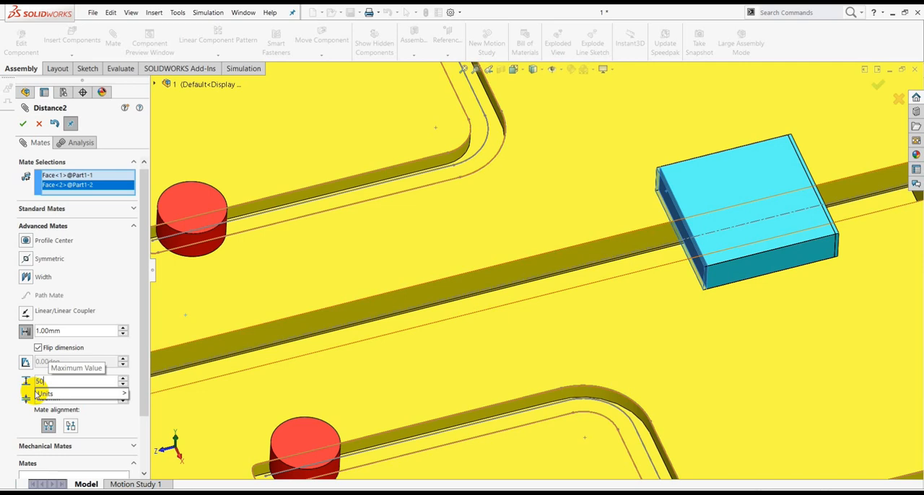
pyautogui.press('BackSpace')
pyautogui.write('100')
pyautogui.moveTo(51, 397)
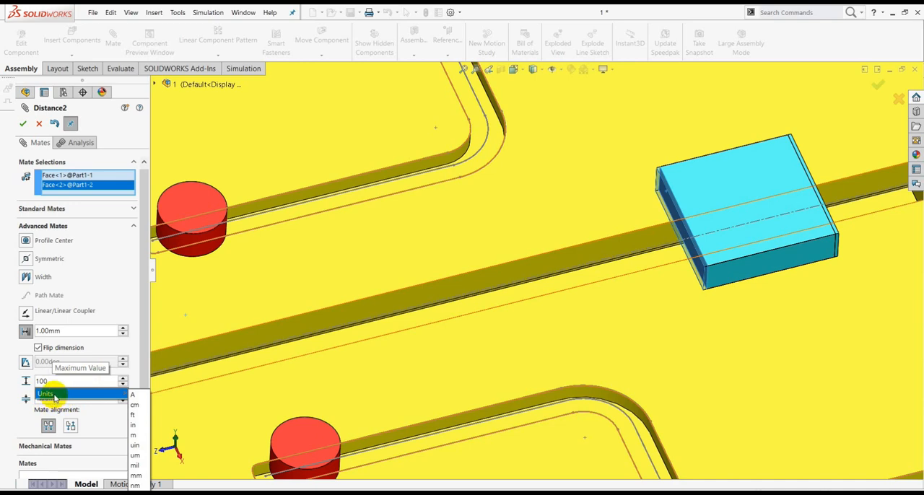
pyautogui.click(108, 138)
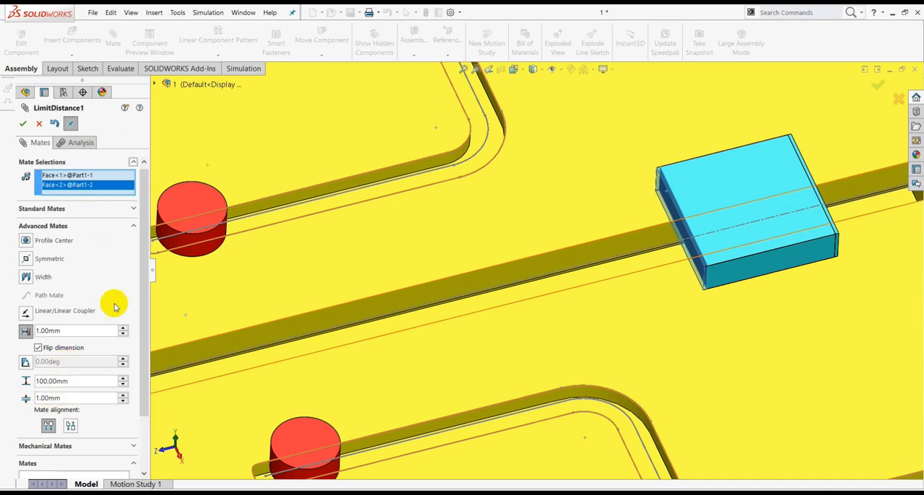
pyautogui.moveTo(67, 398); pyautogui.dragTo(9, 397)
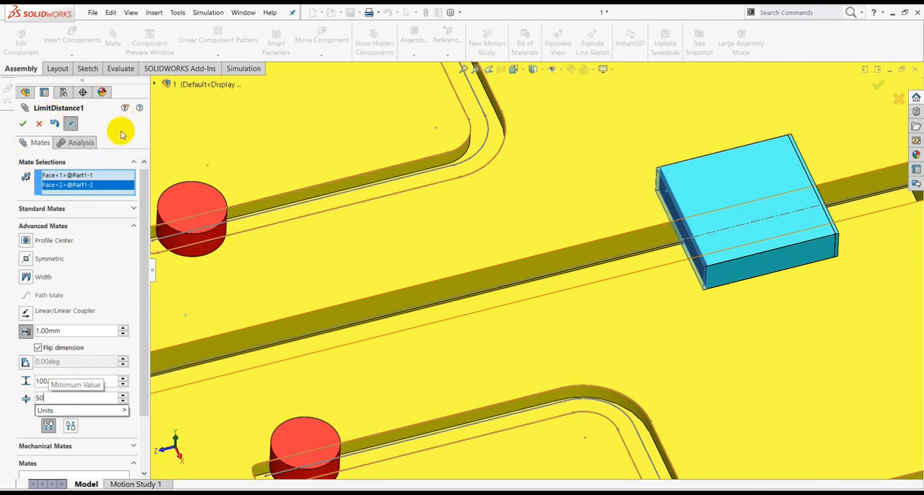
pyautogui.press('Return')
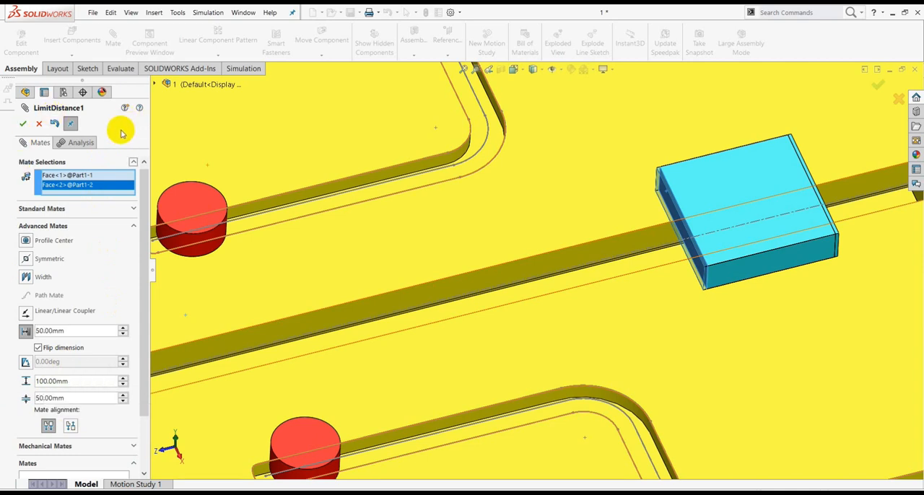
pyautogui.click(23, 123)
pyautogui.click(24, 123)
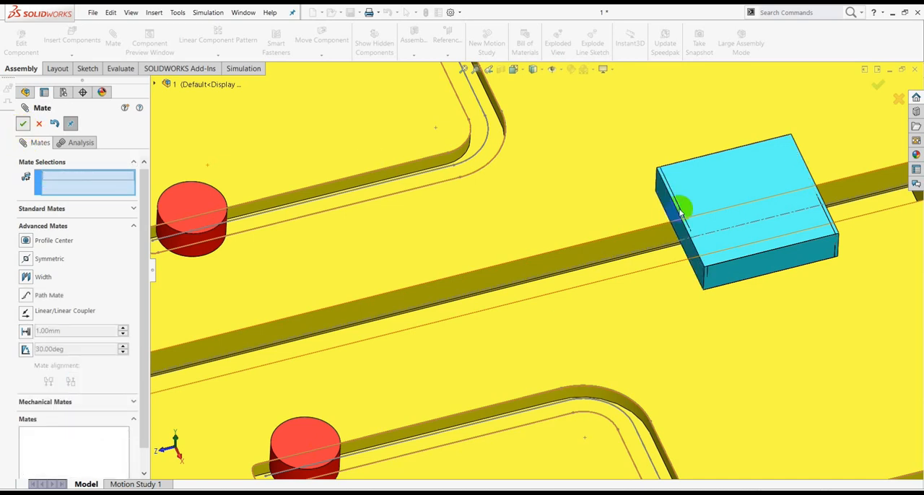
# Slide the two distance-limited Part1 blocks along the central slot toward Part2's open end.
pyautogui.moveTo(708, 239); pyautogui.dragTo(723, 235)
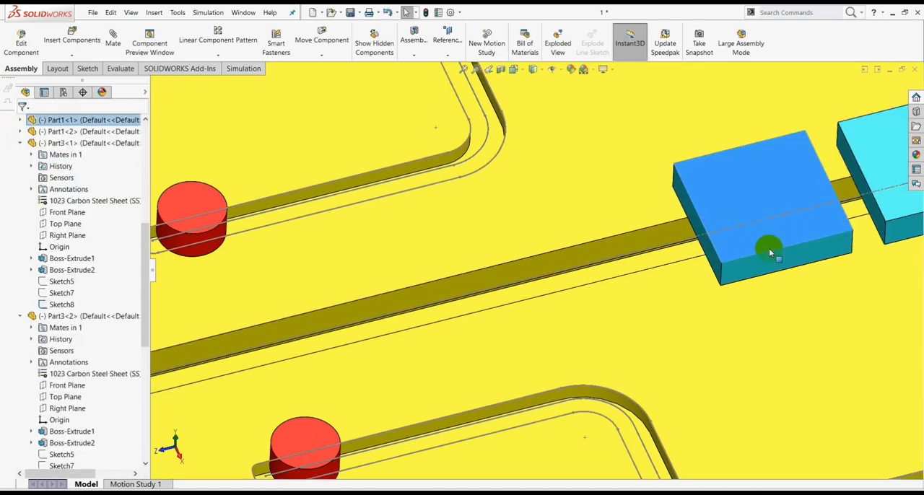
pyautogui.scroll(4, 752, 251)
pyautogui.scroll(2, 752, 251)
pyautogui.moveTo(619, 241); pyautogui.dragTo(352, 328)
pyautogui.scroll(-2, 354, 311)
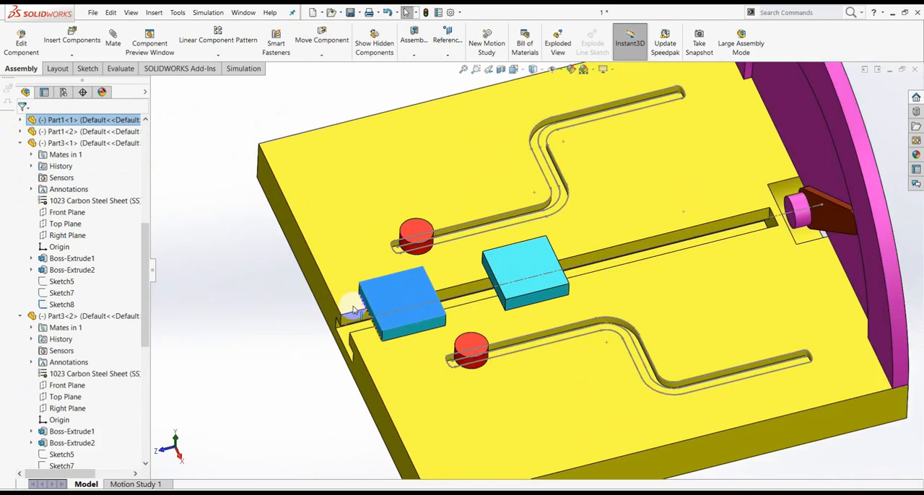
pyautogui.scroll(-2, 354, 310)
pyautogui.scroll(-2, 422, 276)
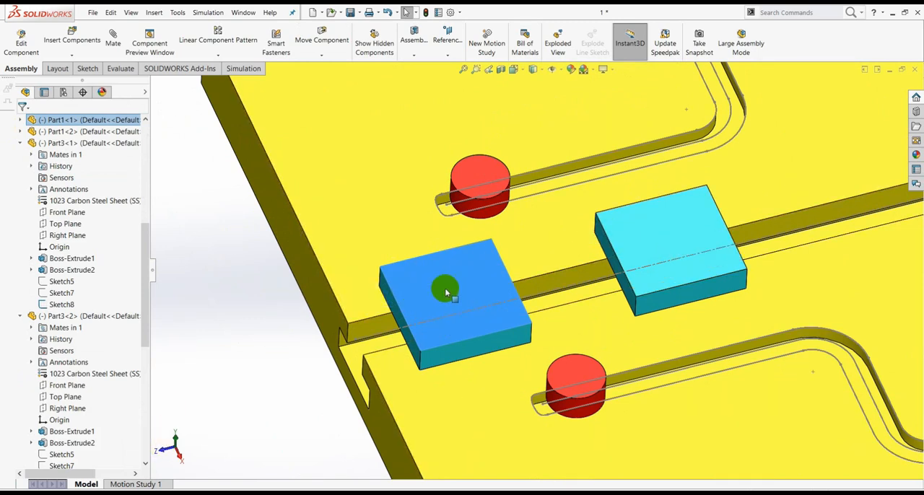
pyautogui.click(238, 267)
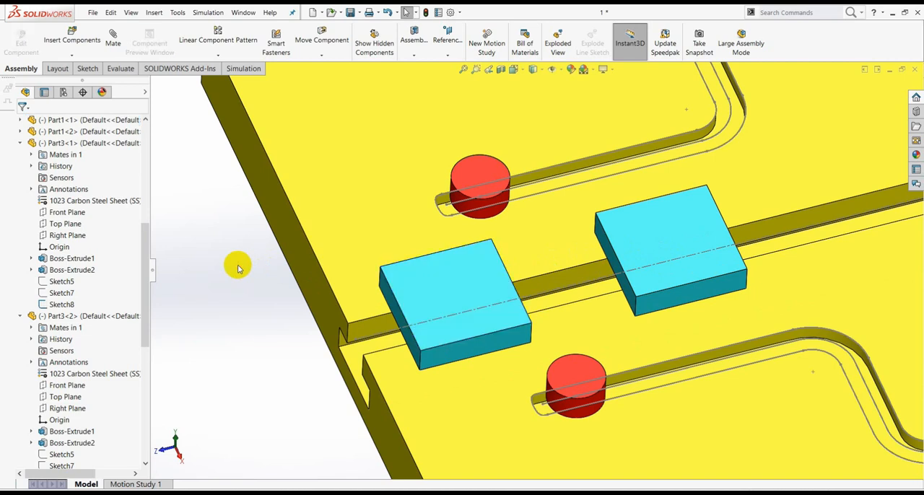
# Mate the outer end face of the Part1 block nearest the slot opening coincident with Part2's end face.
pyautogui.scroll(-1, 404, 314)
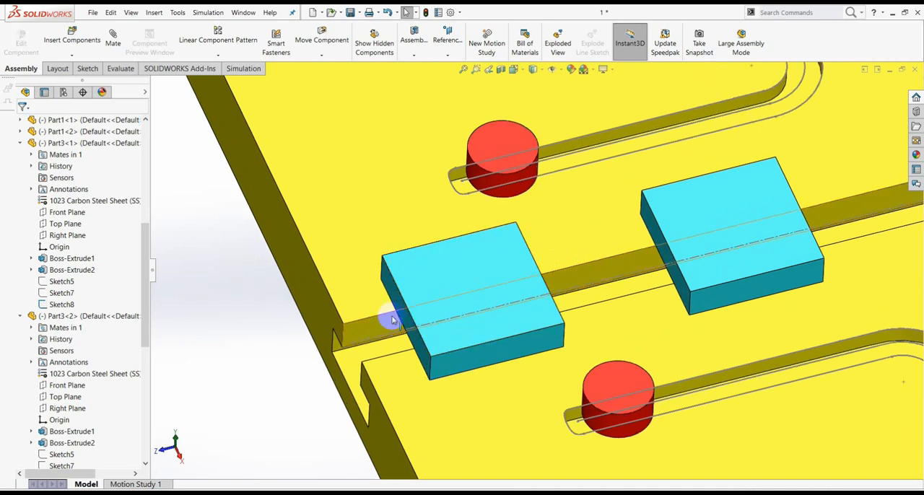
pyautogui.scroll(-3, 392, 317)
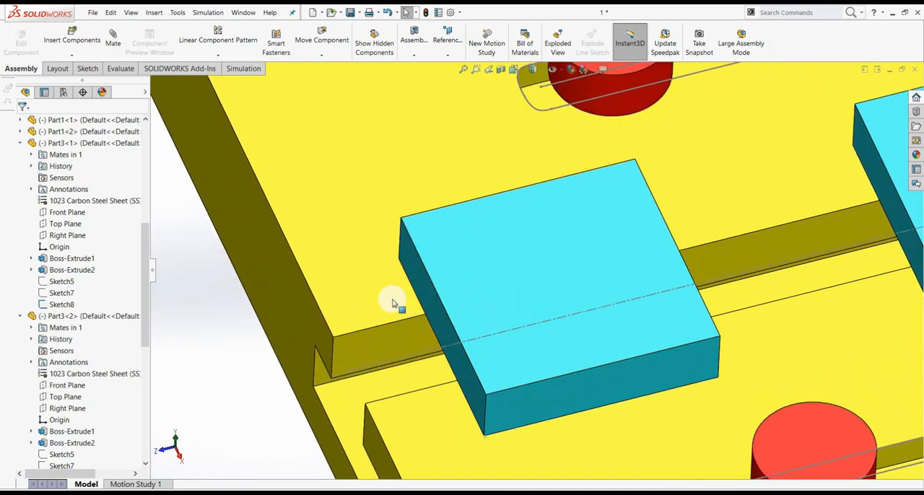
pyautogui.click(414, 260)
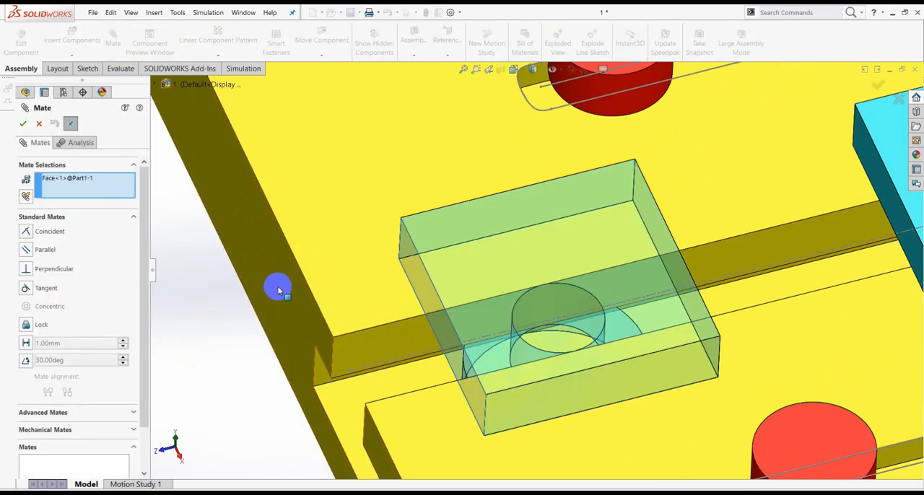
pyautogui.click(25, 233)
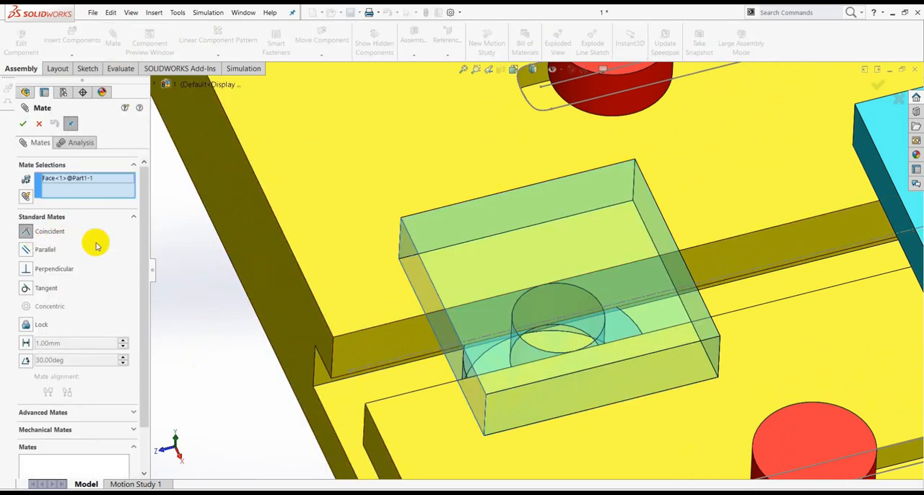
pyautogui.click(266, 257)
pyautogui.click(23, 124)
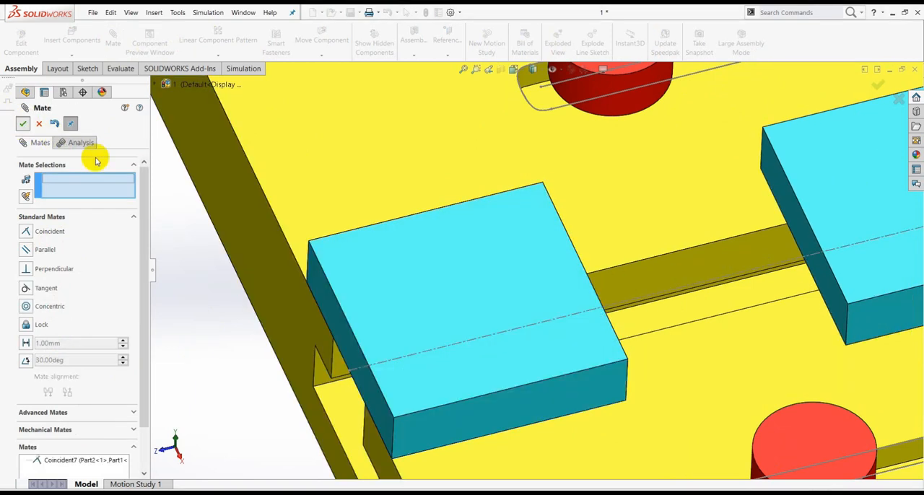
pyautogui.click(23, 123)
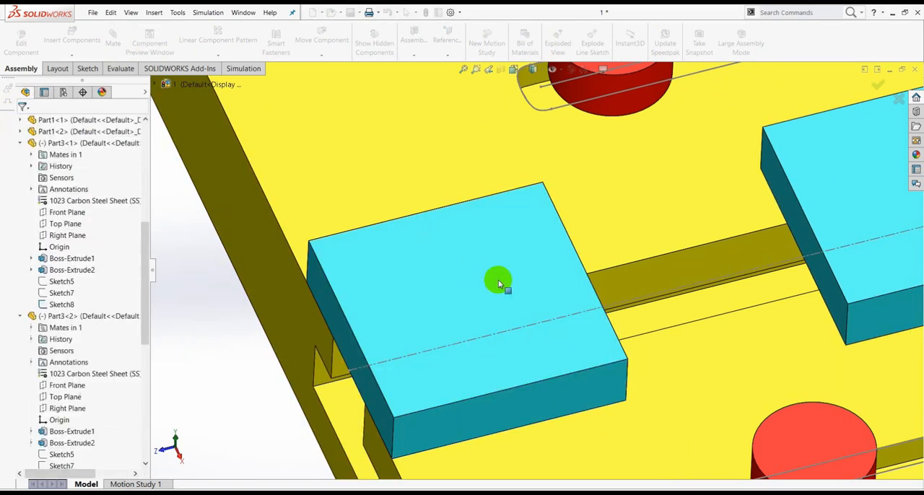
# Slide the free Part1 block along the slot toward the fixed block as far as the limit allows.
pyautogui.scroll(5, 497, 279)
pyautogui.moveTo(662, 243); pyautogui.dragTo(551, 261)
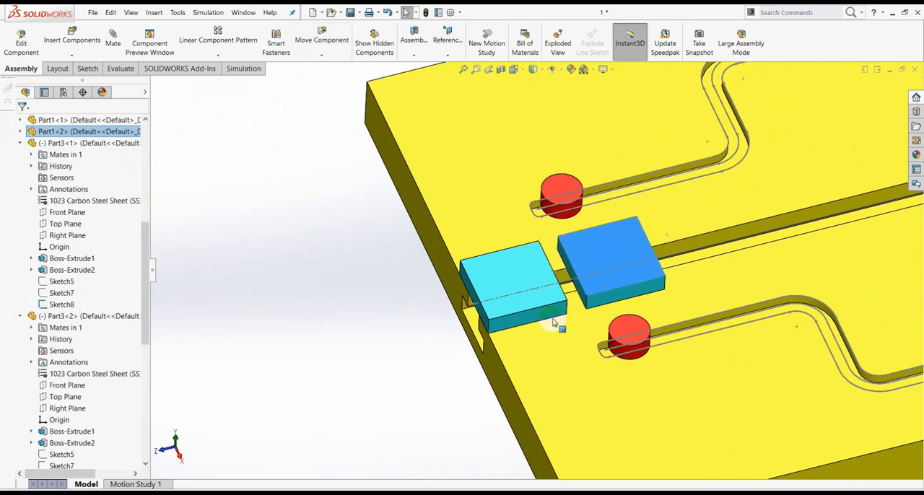
pyautogui.scroll(-2, 469, 277)
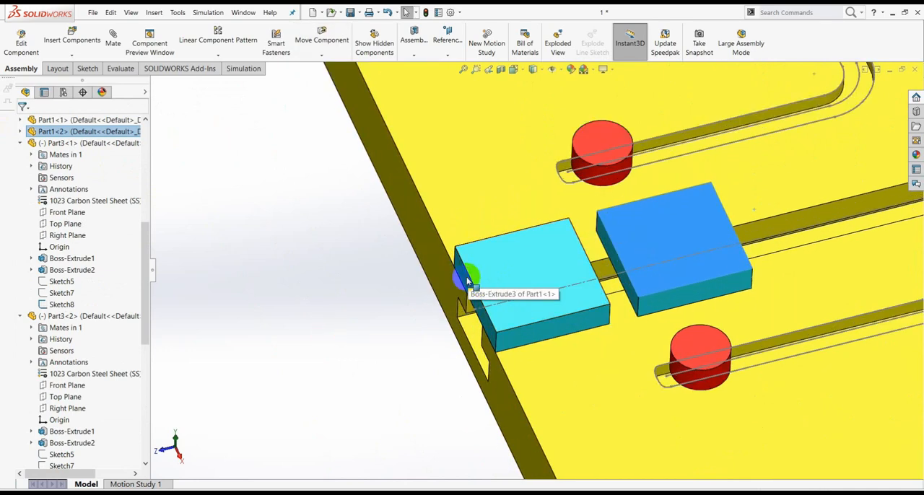
# Measure the distance between the two mated end faces of the Part1 blocks at their closest position.
pyautogui.click(470, 268)
pyautogui.click(330, 226)
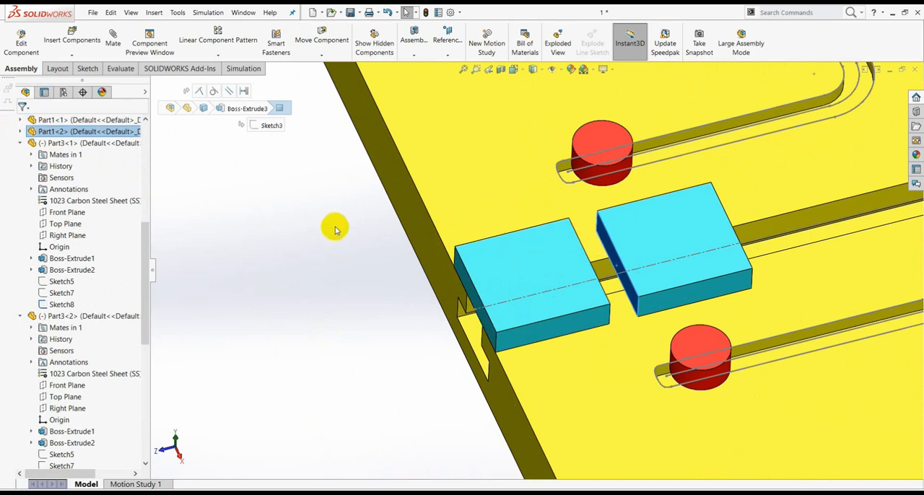
pyautogui.click(123, 68)
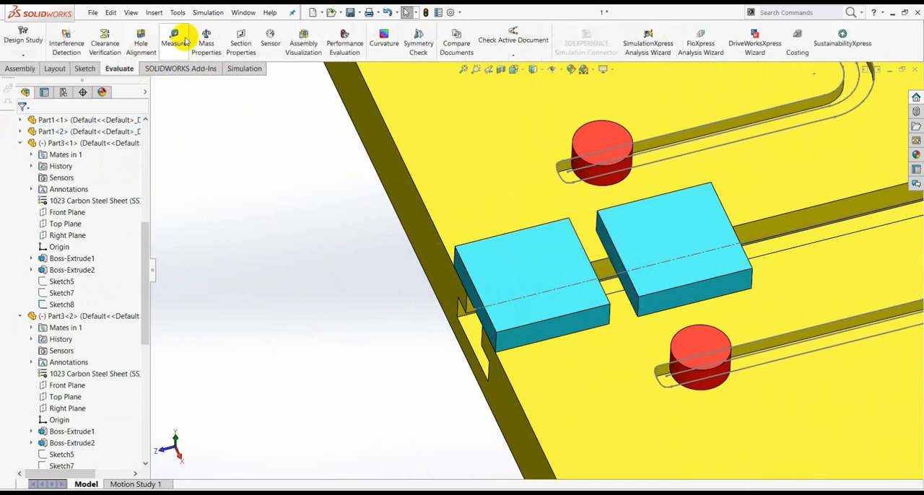
pyautogui.click(174, 42)
pyautogui.click(459, 272)
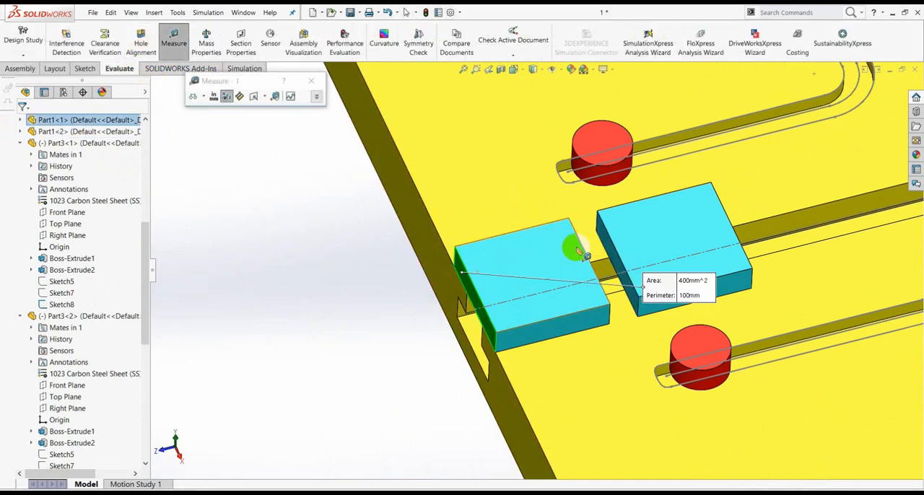
pyautogui.click(610, 248)
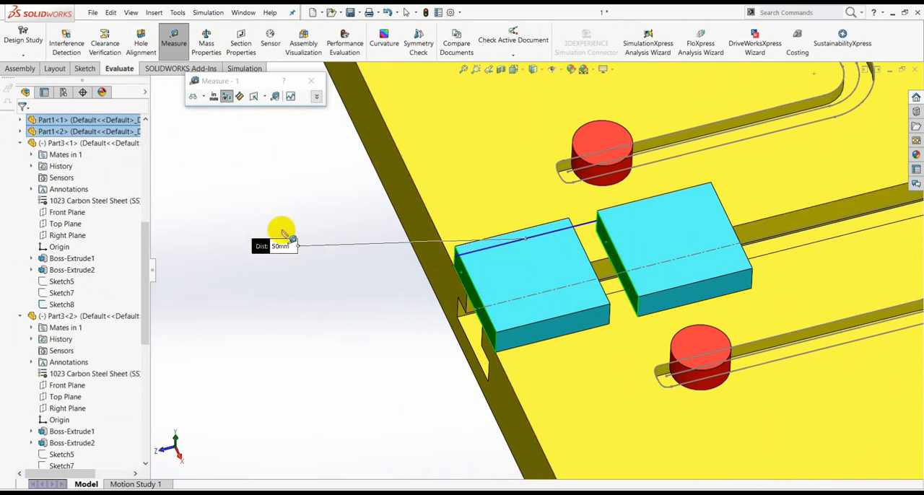
pyautogui.click(253, 204)
pyautogui.click(315, 83)
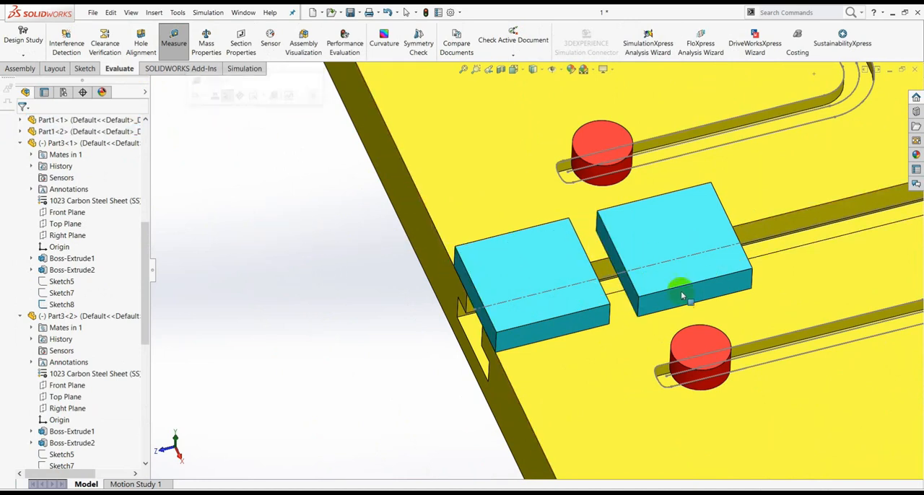
# Slide the free Part1 block along the slot away from the fixed block toward the half-disc.
pyautogui.scroll(5, 638, 267)
pyautogui.scroll(-5, 637, 267)
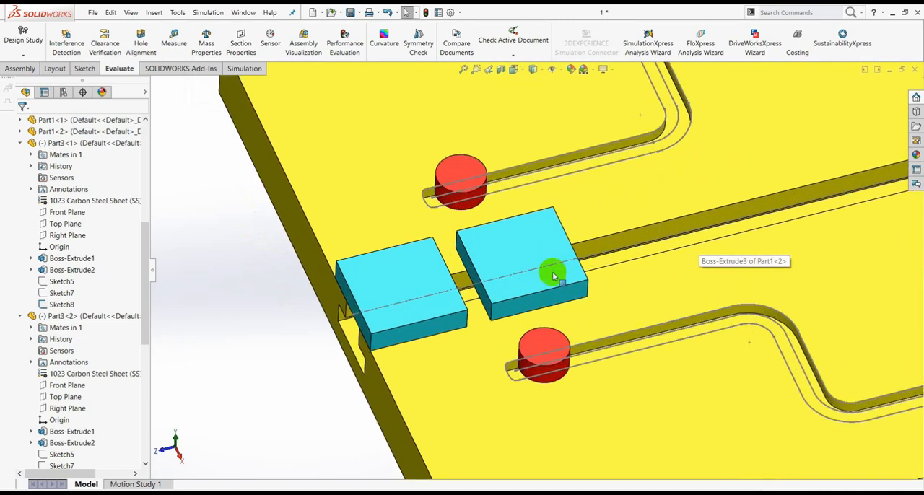
pyautogui.moveTo(516, 239); pyautogui.dragTo(639, 207)
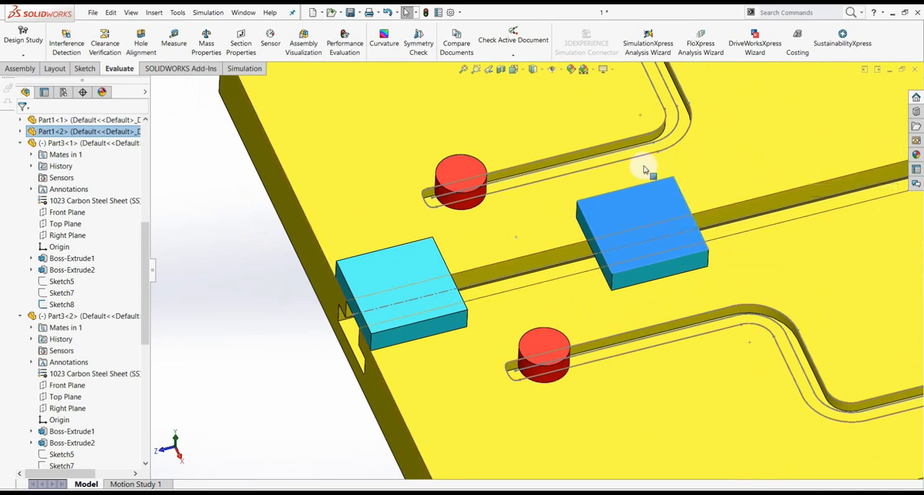
pyautogui.click(226, 223)
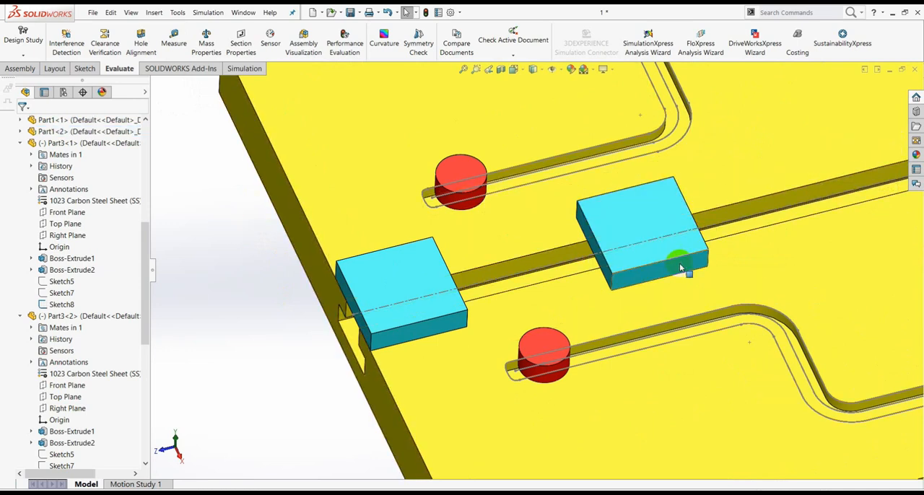
# Measure the distance between the two mated end faces of the Part1 blocks at their farthest position.
pyautogui.click(174, 40)
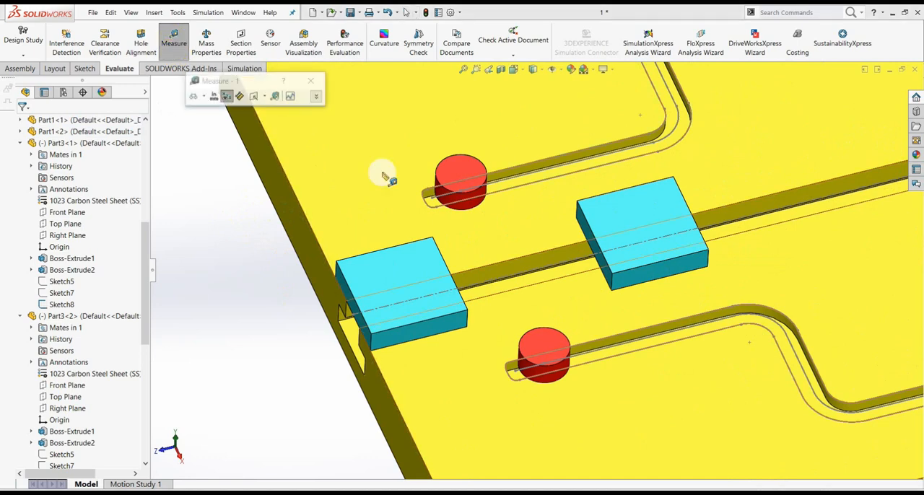
pyautogui.click(347, 286)
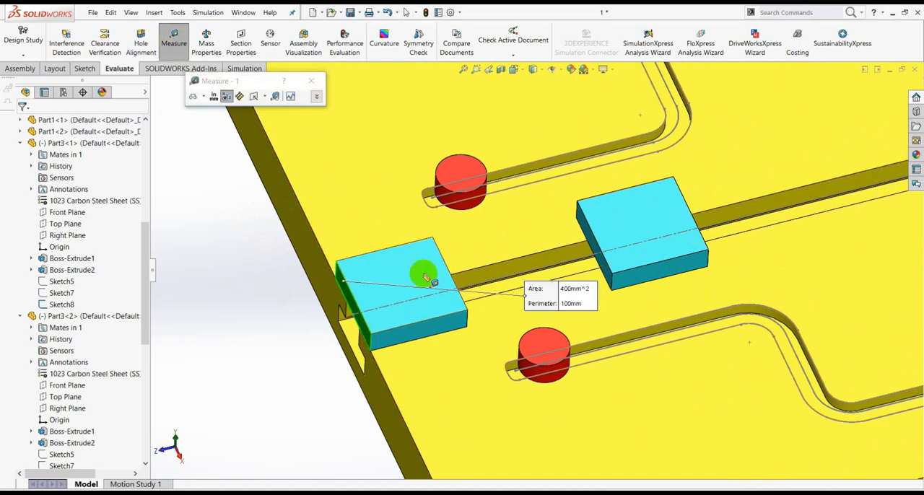
pyautogui.click(588, 226)
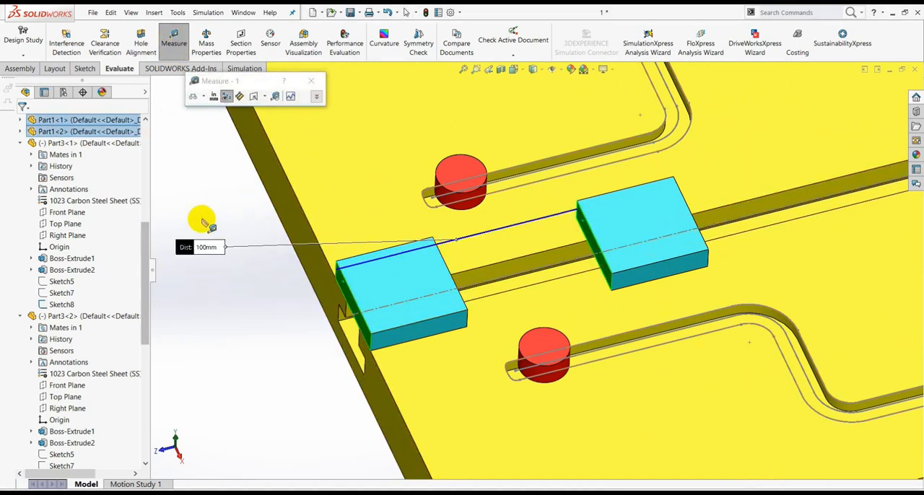
pyautogui.click(311, 80)
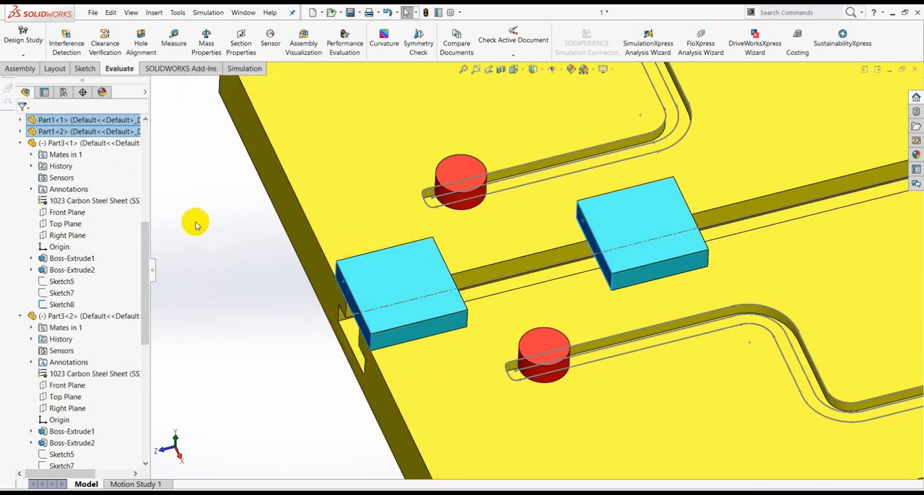
pyautogui.click(228, 241)
# Slide the free Part1 block back and forth along the central slot to check its travel limits.
pyautogui.scroll(-5, 642, 289)
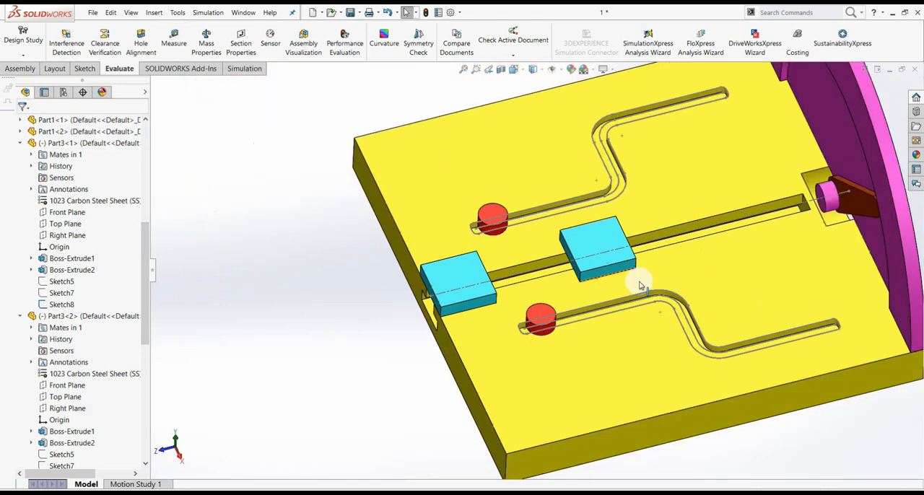
pyautogui.scroll(-3, 798, 255)
pyautogui.moveTo(798, 255); pyautogui.dragTo(532, 224, button='middle')
pyautogui.scroll(3, 532, 223)
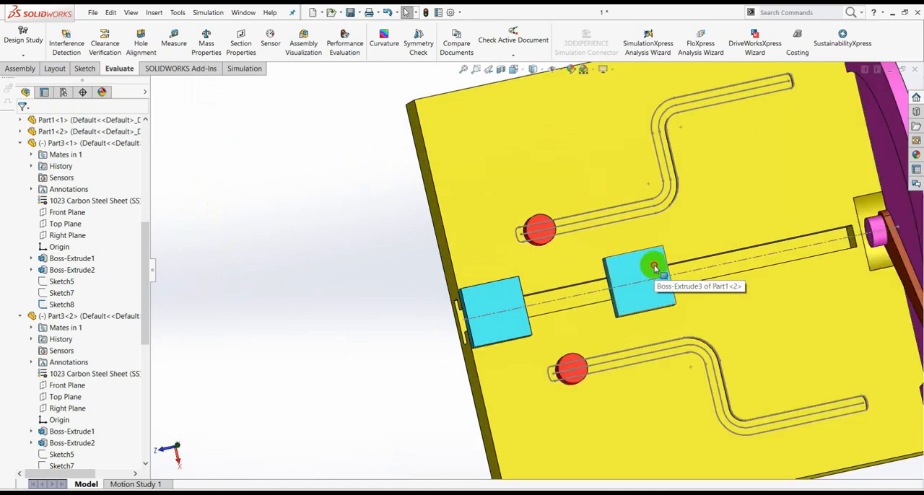
pyautogui.click(561, 288)
pyautogui.moveTo(561, 288); pyautogui.dragTo(711, 273)
pyautogui.click(303, 214)
pyautogui.scroll(-5, 528, 298)
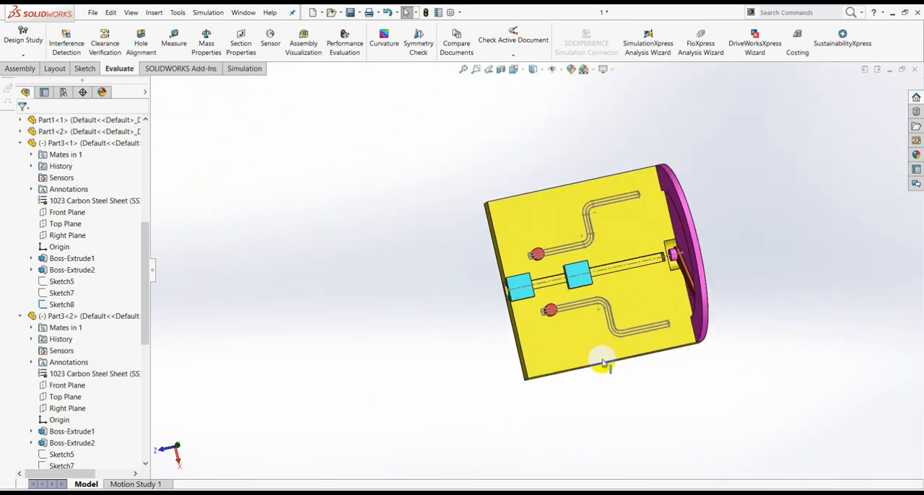
pyautogui.moveTo(605, 400); pyautogui.dragTo(626, 401, button='middle')
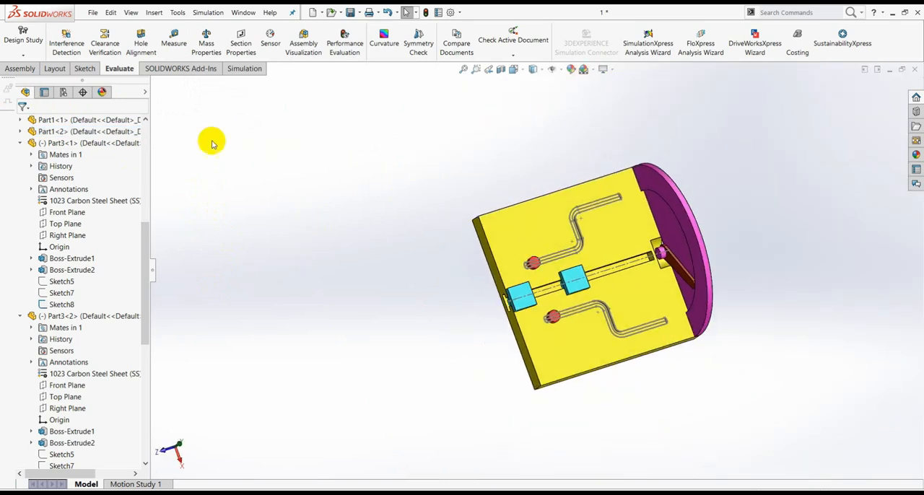
pyautogui.click(20, 69)
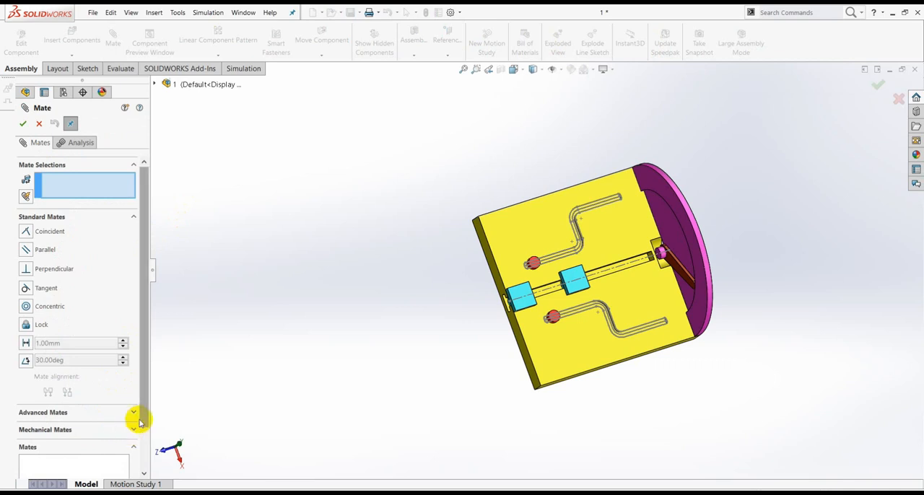
pyautogui.click(133, 412)
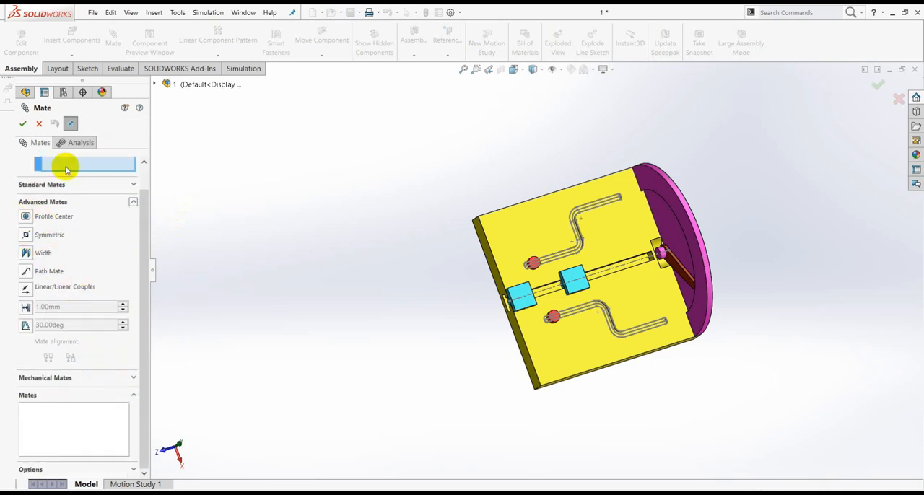
pyautogui.click(39, 125)
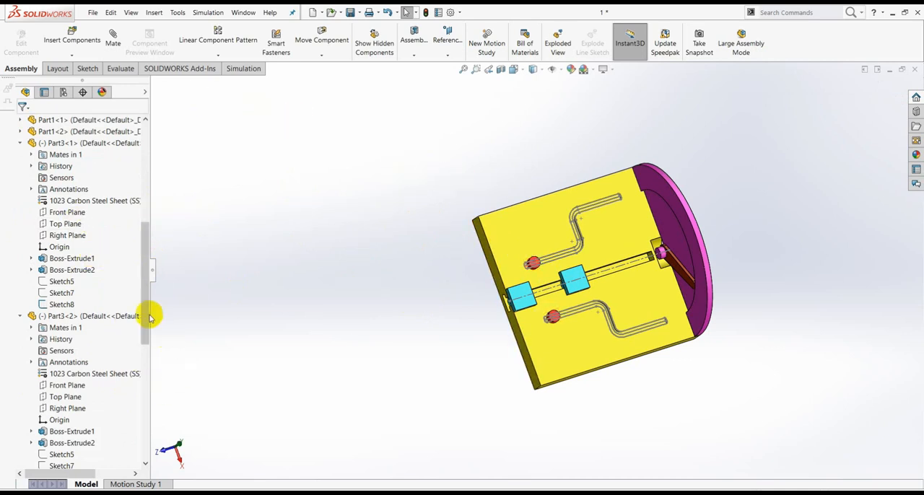
# Insert Part4 from the tugas 10 folder and place it on the plate beside one of the red pins.
pyautogui.moveTo(146, 311); pyautogui.dragTo(151, 381)
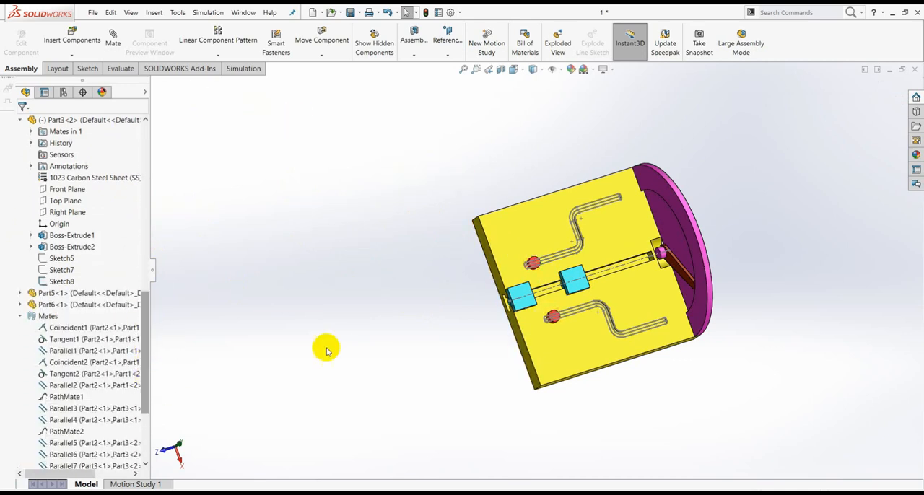
pyautogui.scroll(-6, 551, 290)
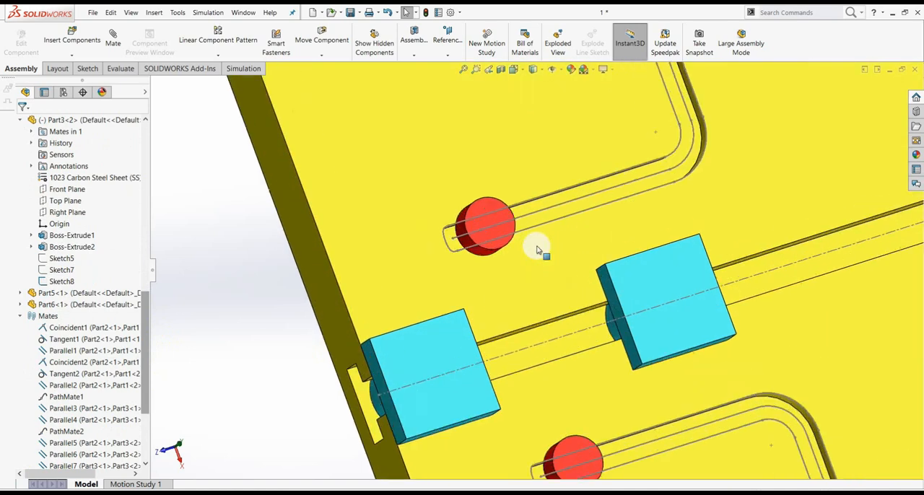
pyautogui.scroll(6, 451, 221)
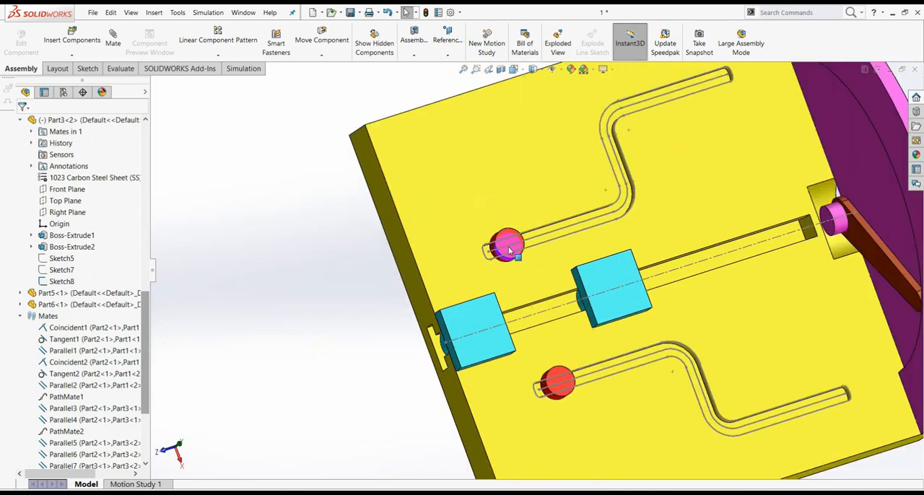
pyautogui.scroll(2, 548, 257)
pyautogui.scroll(-2, 588, 259)
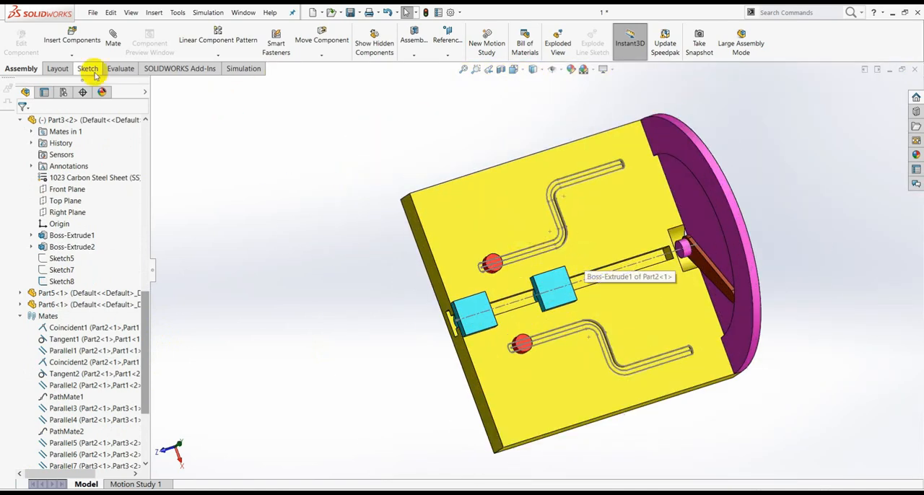
pyautogui.click(72, 56)
pyautogui.click(77, 67)
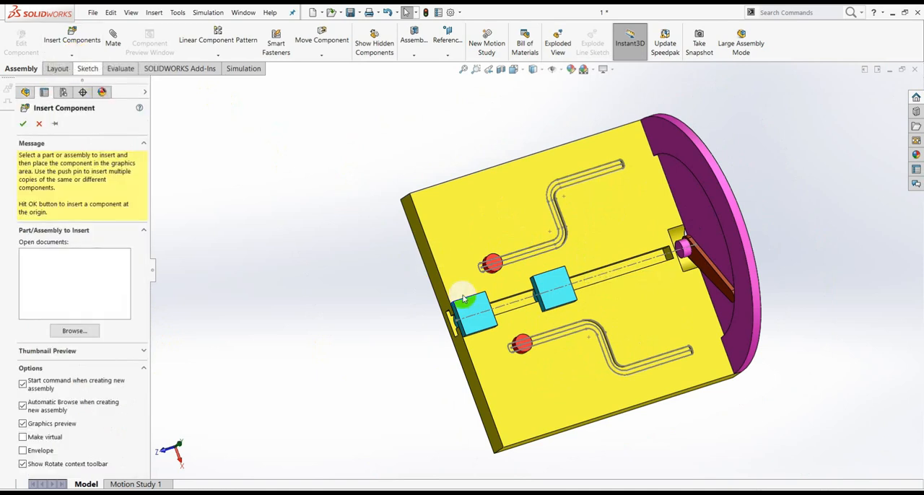
pyautogui.click(679, 148)
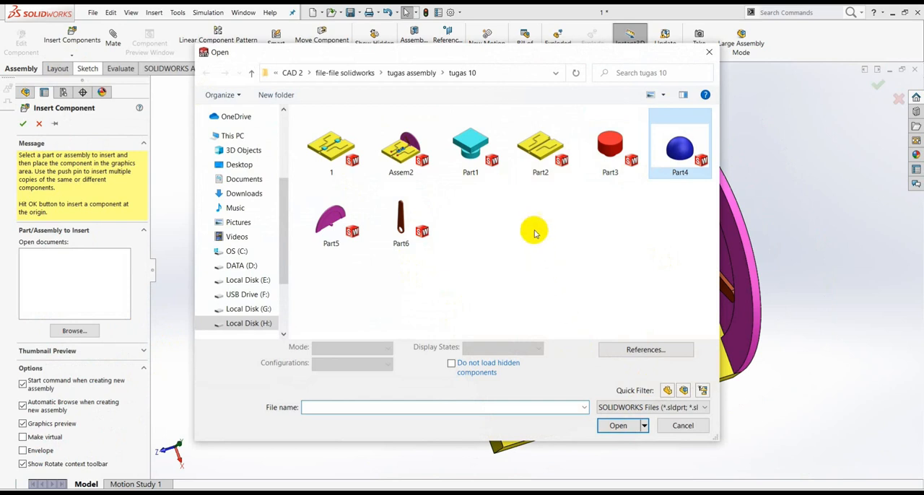
pyautogui.click(617, 419)
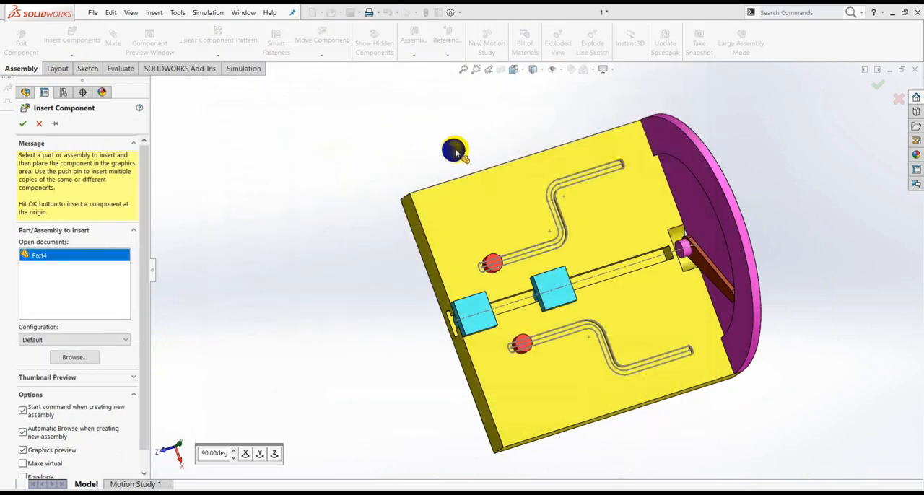
pyautogui.moveTo(642, 406); pyautogui.dragTo(577, 321, button='middle')
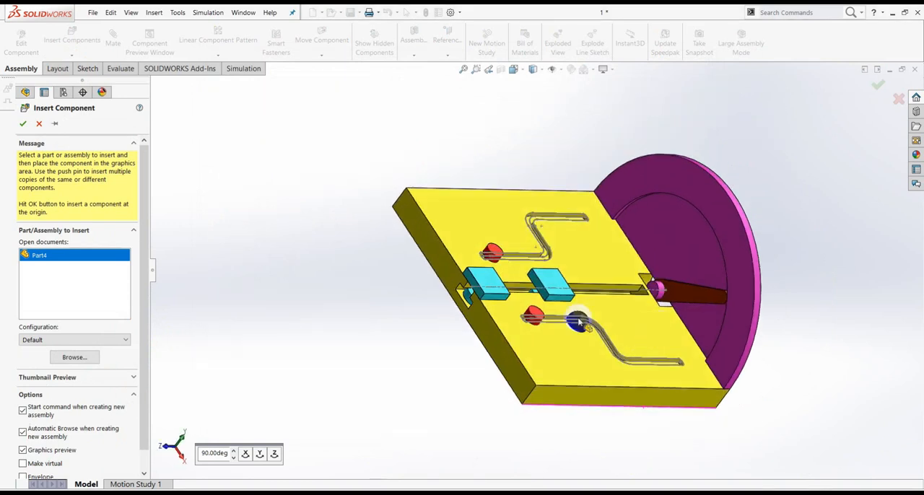
pyautogui.click(498, 226)
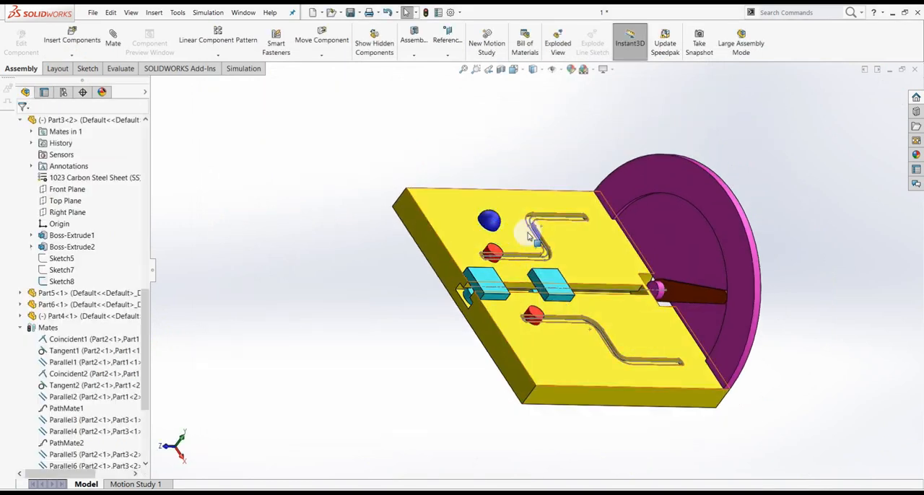
# Add a second copy of the Part4 dome to the assembly, away from the first one.
pyautogui.scroll(-2, 490, 230)
pyautogui.click(483, 226)
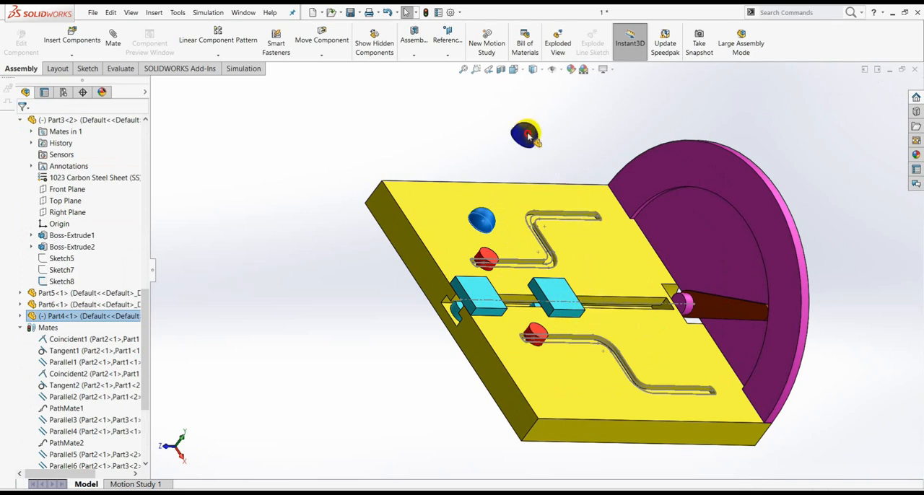
pyautogui.keyDown('ctrl'); pyautogui.moveTo(605, 191); pyautogui.dragTo(603, 187); pyautogui.keyUp('ctrl')
pyautogui.click(579, 120)
pyautogui.moveTo(567, 261); pyautogui.dragTo(490, 258, button='middle')
pyautogui.scroll(-5, 490, 258)
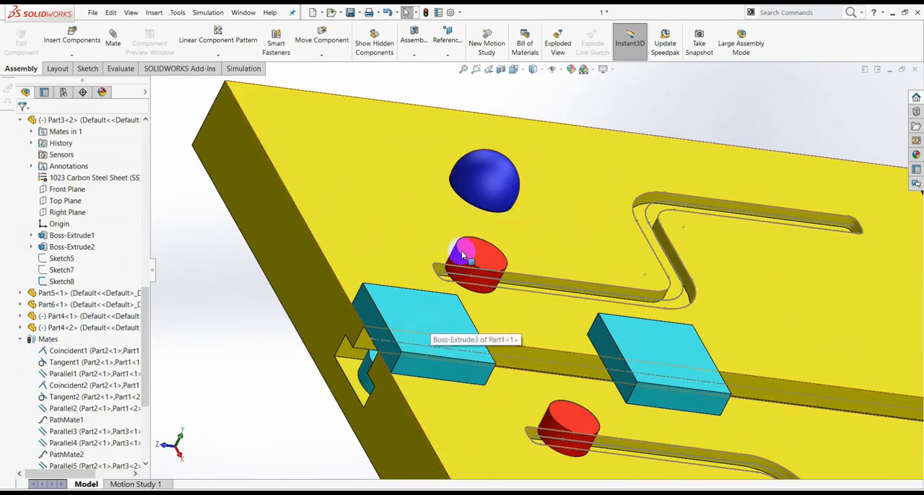
# Move the first Part4 dome away from the red pin toward the side edge of the plate.
pyautogui.moveTo(488, 182); pyautogui.dragTo(507, 92)
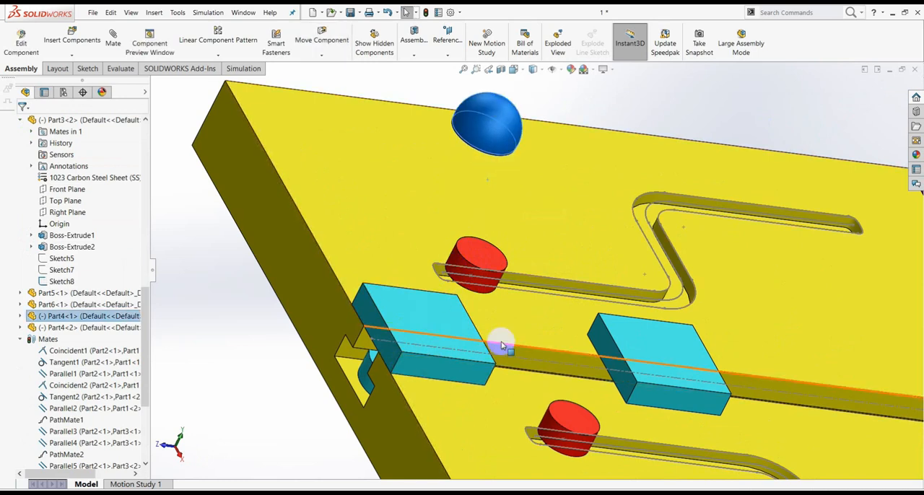
pyautogui.scroll(3, 508, 186)
pyautogui.moveTo(532, 196); pyautogui.dragTo(543, 149, button='middle')
pyautogui.click(484, 138)
pyautogui.moveTo(535, 173); pyautogui.dragTo(613, 109)
# Add a Profile Center mate with 0.00 mm offset between the fixed Part1 block's top face and the first Part4 dome's flat base.
pyautogui.click(683, 161)
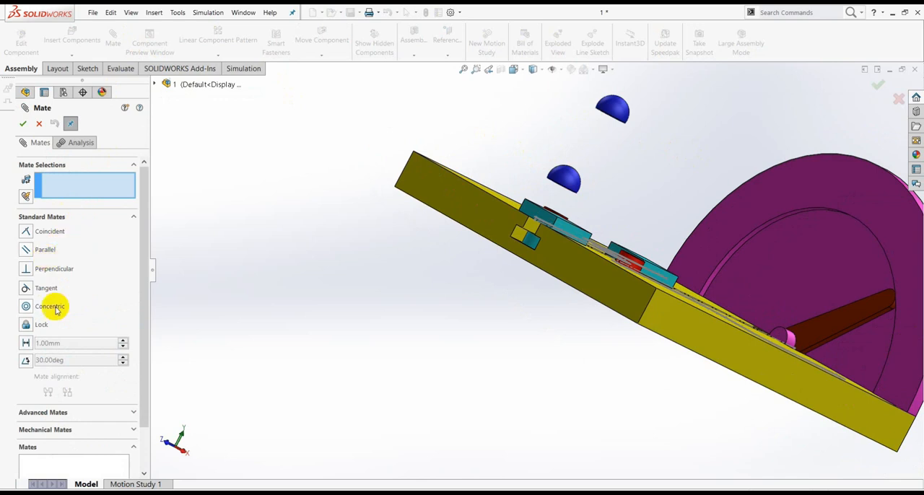
pyautogui.click(130, 411)
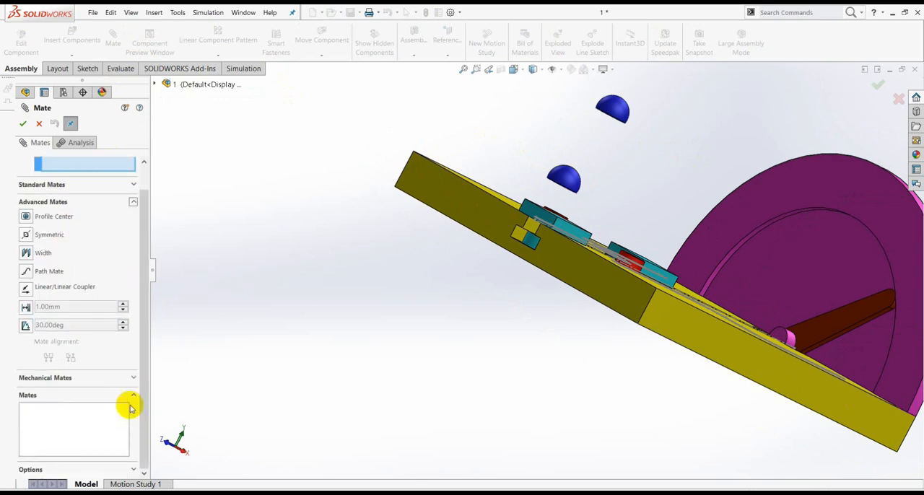
pyautogui.click(25, 220)
pyautogui.moveTo(541, 228); pyautogui.dragTo(525, 358, button='middle')
pyautogui.scroll(-4, 548, 228)
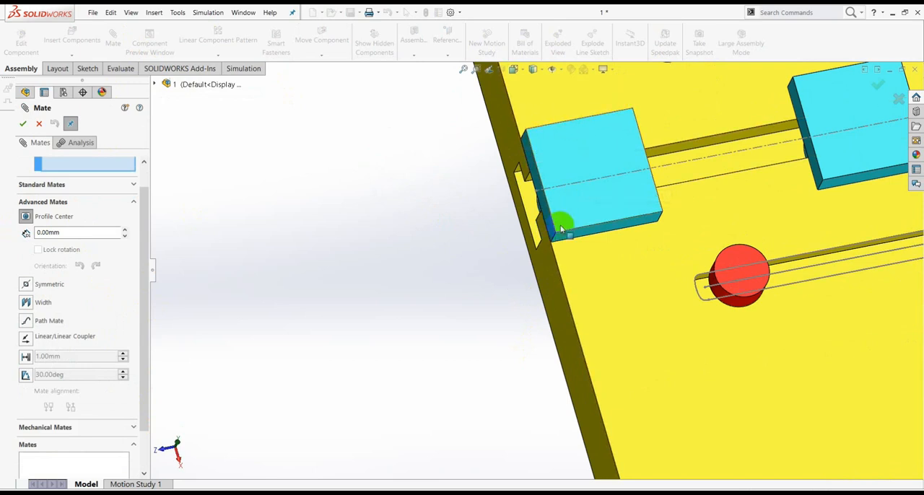
pyautogui.click(616, 155)
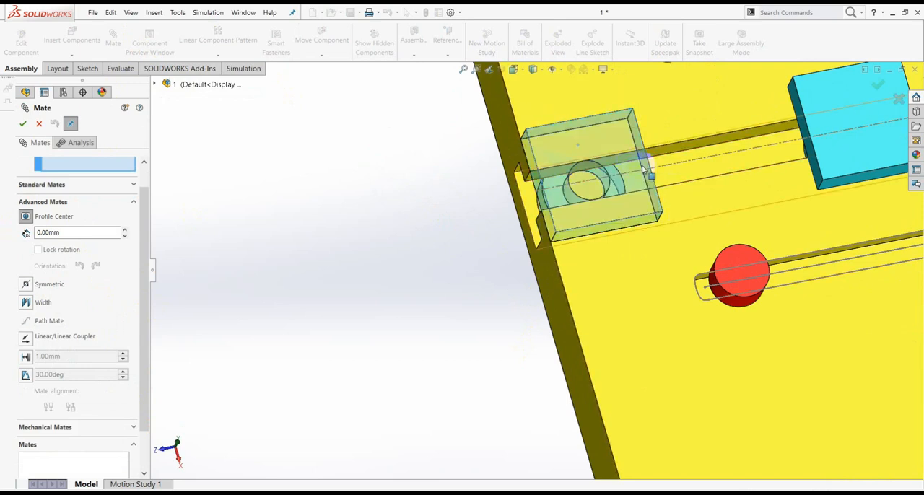
pyautogui.scroll(4, 617, 155)
pyautogui.moveTo(619, 152)
pyautogui.mouseDown(button='middle')
pyautogui.moveTo(640, 121)
pyautogui.moveTo(748, 252)
pyautogui.moveTo(695, 149)
pyautogui.moveTo(728, 144)
pyautogui.moveTo(686, 128)
pyautogui.moveTo(614, 165)
pyautogui.mouseUp(button='middle')
pyautogui.scroll(-4, 695, 130)
pyautogui.scroll(-4, 546, 176)
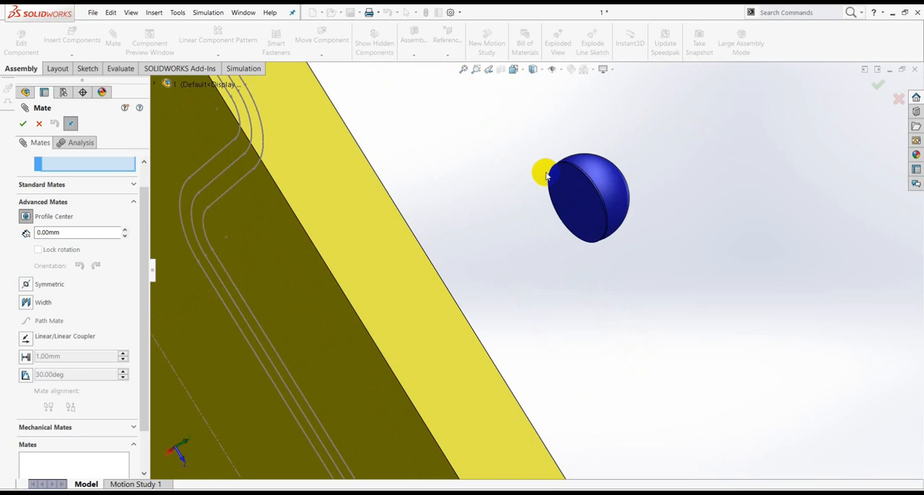
pyautogui.click(572, 209)
pyautogui.moveTo(639, 257); pyautogui.dragTo(474, 304, button='middle')
pyautogui.scroll(4, 476, 305)
pyautogui.moveTo(663, 266); pyautogui.dragTo(580, 287, button='middle')
pyautogui.scroll(-4, 483, 343)
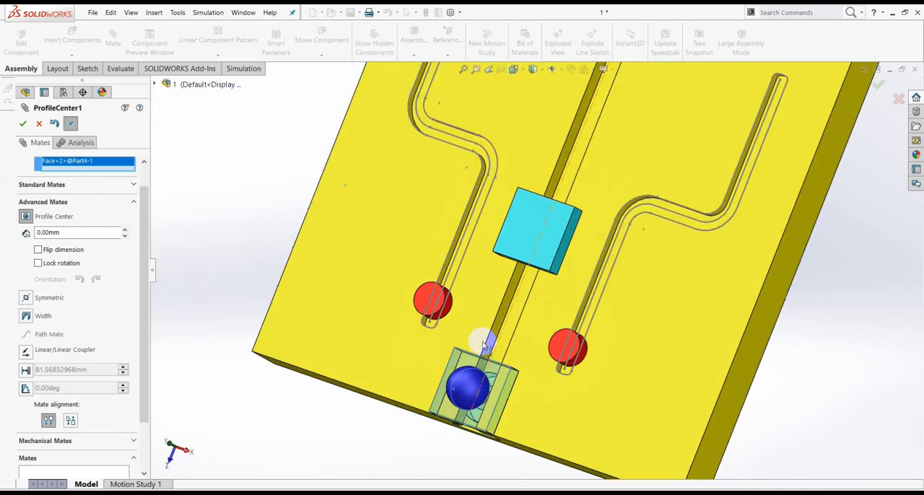
pyautogui.scroll(-2, 474, 382)
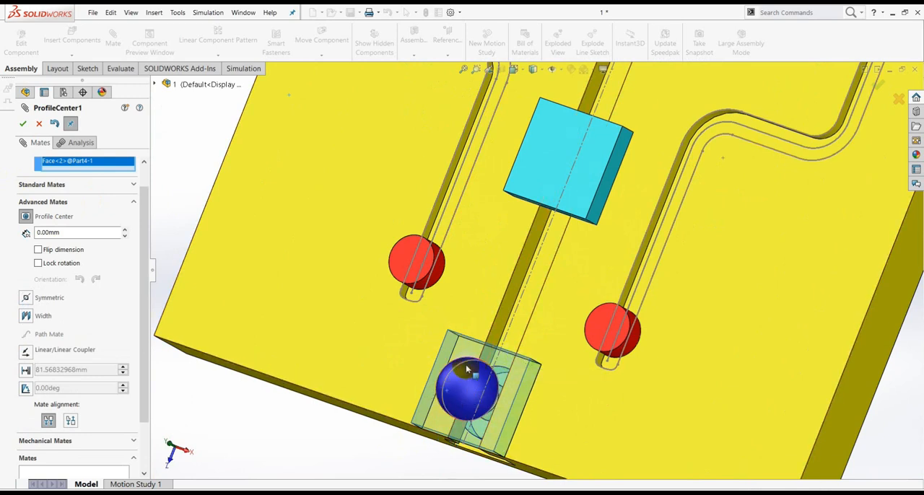
pyautogui.click(23, 123)
# Add a Profile Center mate between the second Part4 dome's flat base and the free Part1 block's top face, and finish mating.
pyautogui.scroll(-5, 478, 221)
pyautogui.moveTo(478, 221); pyautogui.dragTo(640, 109, button='middle')
pyautogui.scroll(5, 570, 211)
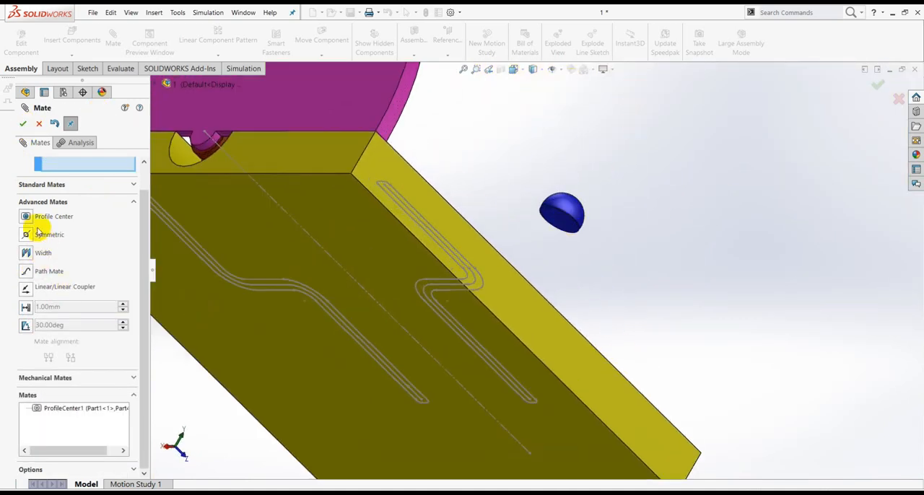
pyautogui.click(26, 216)
pyautogui.scroll(2, 544, 224)
pyautogui.click(543, 216)
pyautogui.scroll(-6, 600, 254)
pyautogui.moveTo(638, 250); pyautogui.dragTo(537, 332, button='middle')
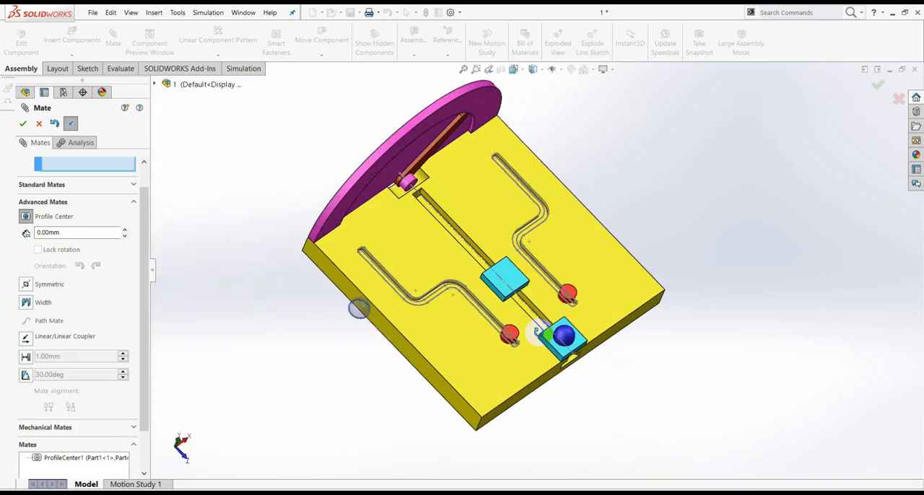
pyautogui.scroll(4, 529, 296)
pyautogui.click(507, 241)
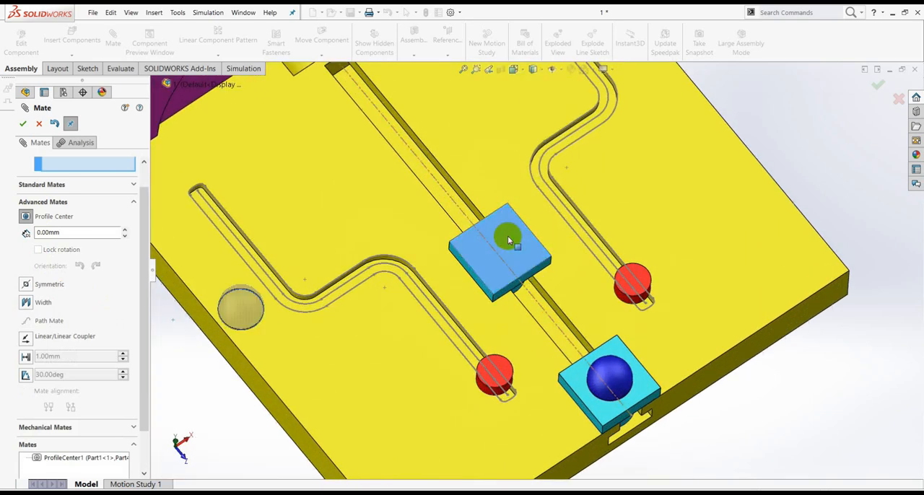
pyautogui.click(24, 125)
pyautogui.click(37, 124)
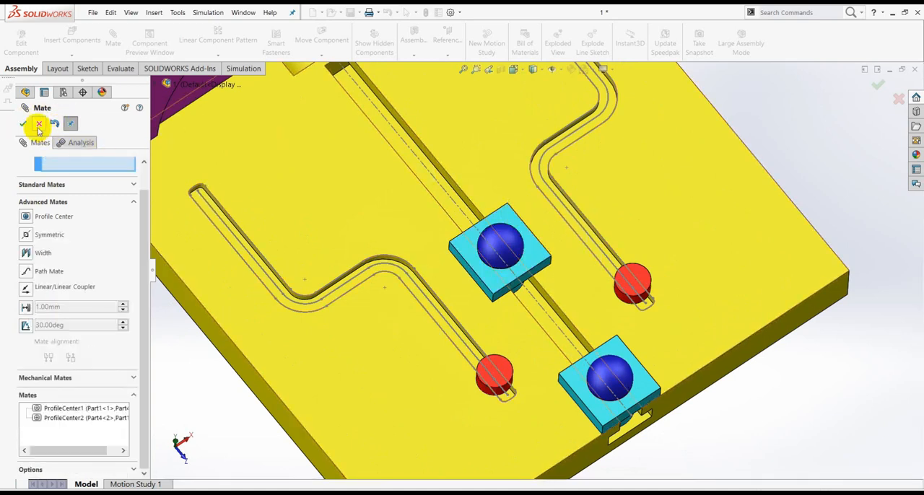
# Orient the view normal to the top face of the fixed Part1 block.
pyautogui.click(637, 384)
pyautogui.hotkey('ctrl', '8')
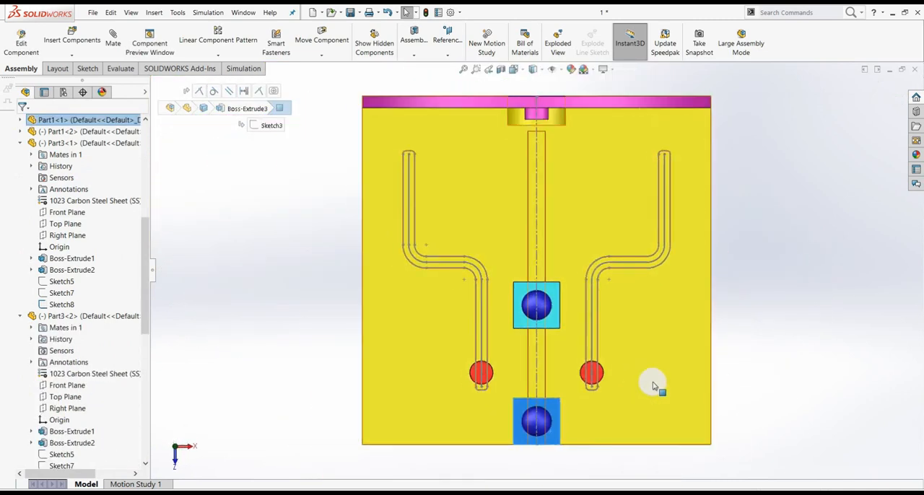
# Hide Sketch3, the slot layout sketch under Cut-Extrude2 of the Part2 plate.
pyautogui.scroll(-5, 536, 422)
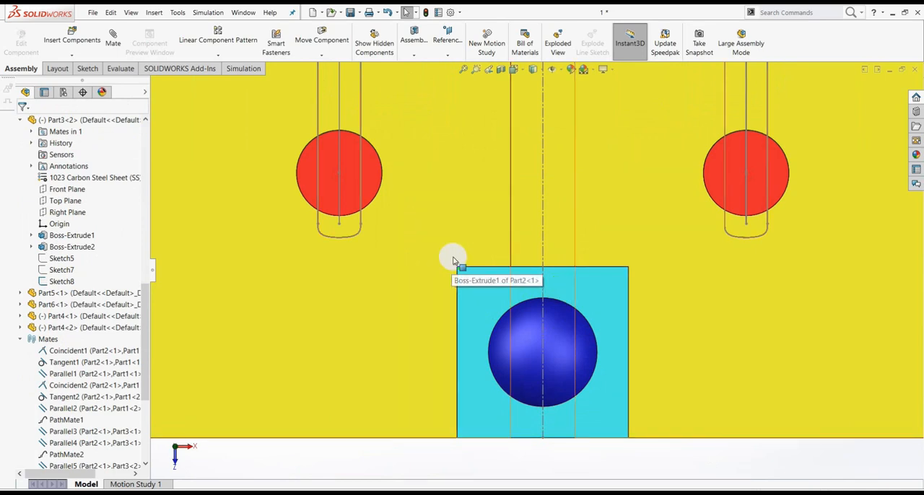
pyautogui.click(337, 152)
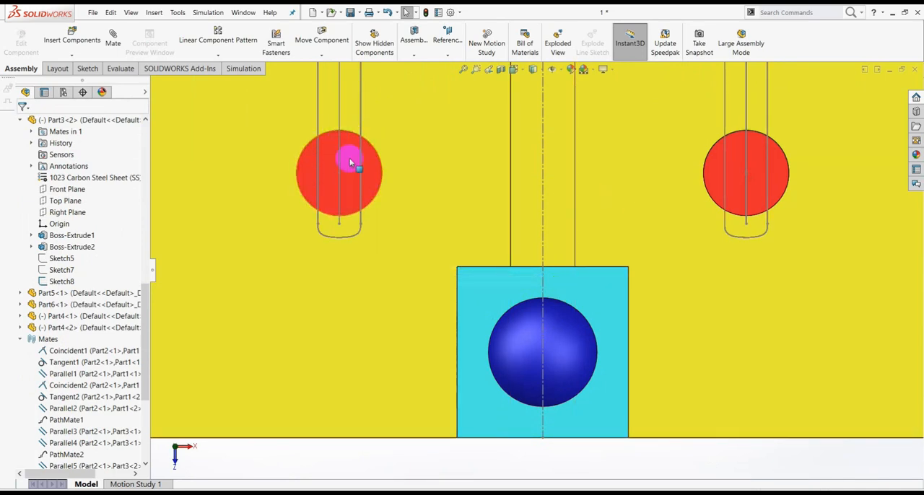
pyautogui.scroll(6, 602, 321)
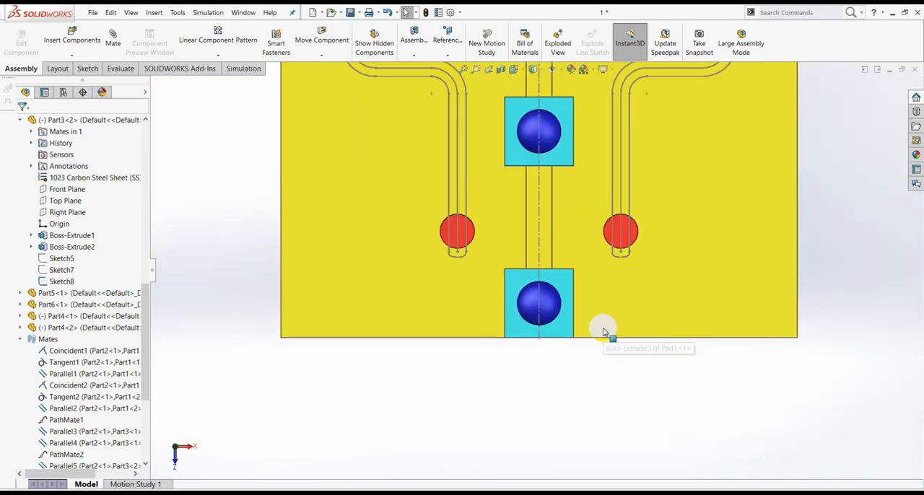
pyautogui.moveTo(590, 379); pyautogui.dragTo(630, 259, button='middle')
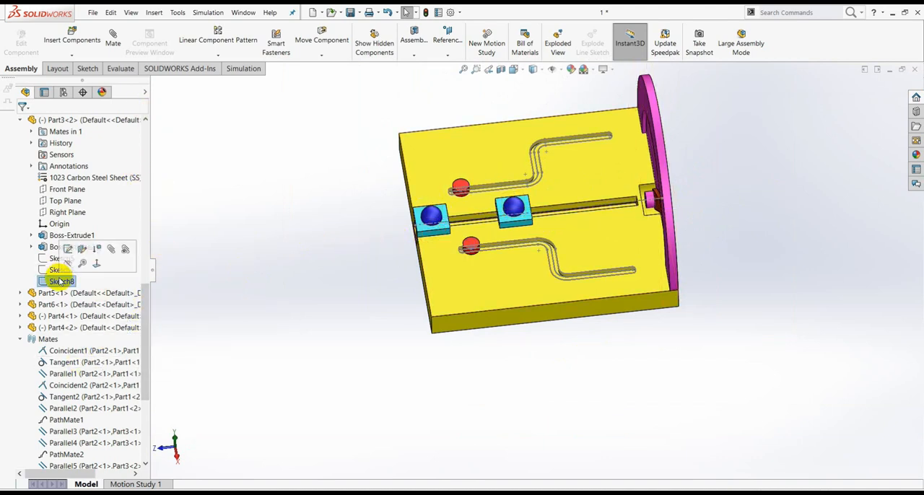
pyautogui.scroll(-5, 520, 252)
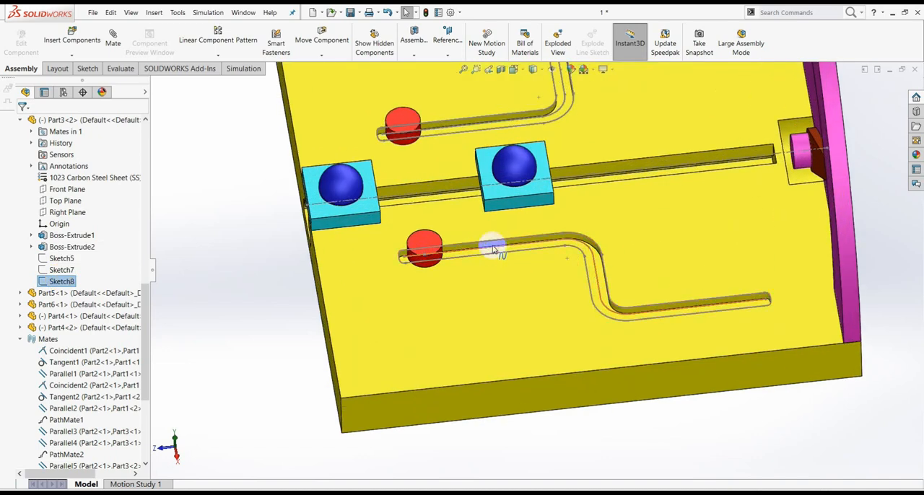
pyautogui.click(495, 244)
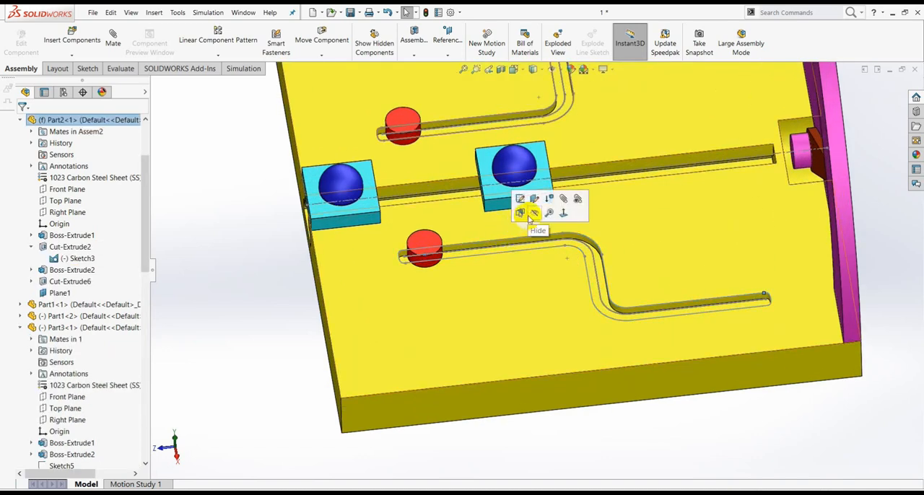
pyautogui.click(532, 218)
pyautogui.scroll(3, 508, 260)
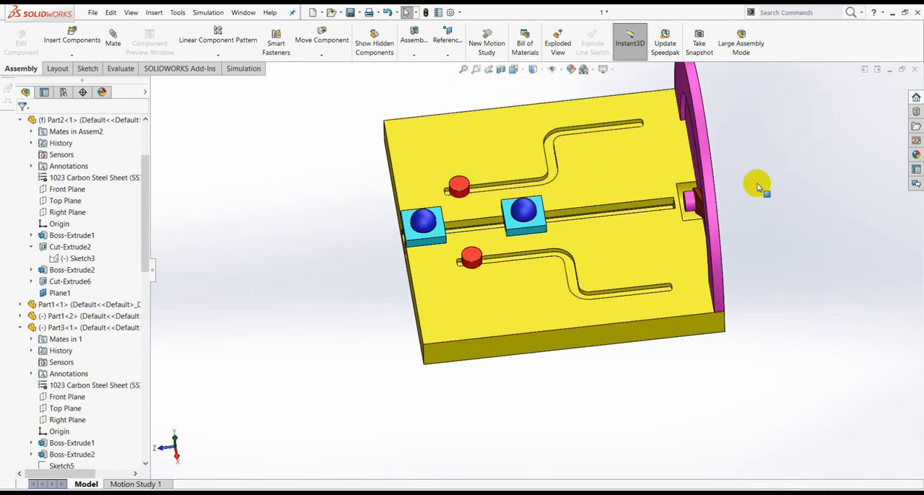
pyautogui.moveTo(759, 252); pyautogui.dragTo(642, 267, button='middle')
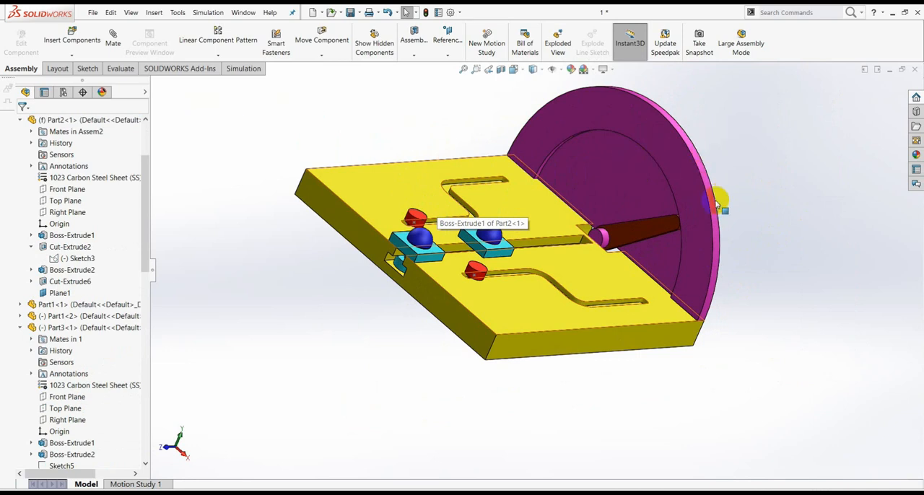
pyautogui.click(119, 43)
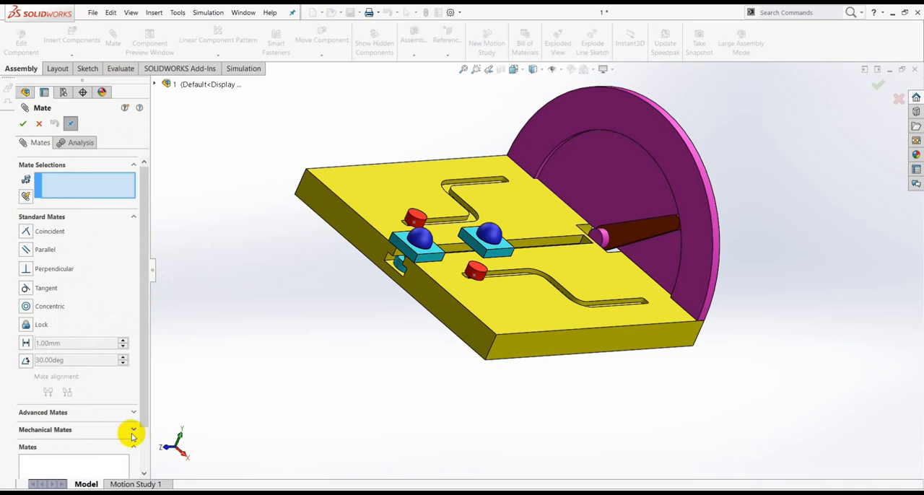
pyautogui.click(132, 431)
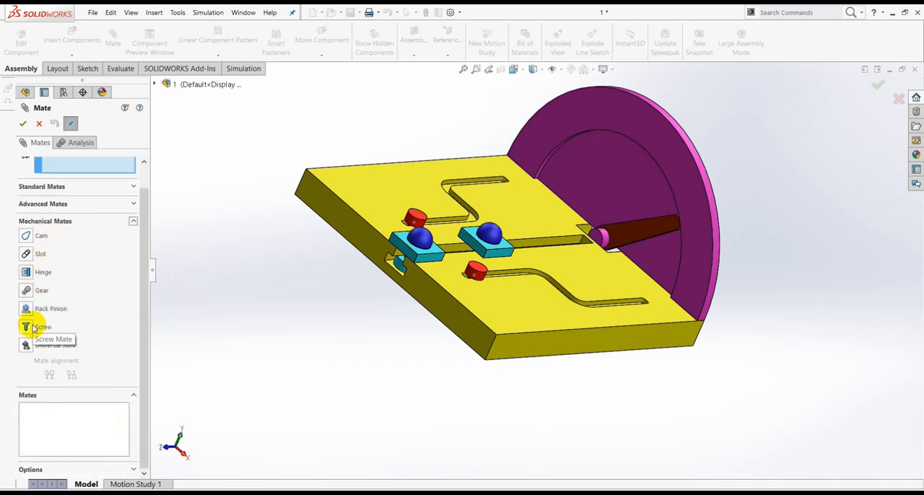
pyautogui.click(39, 126)
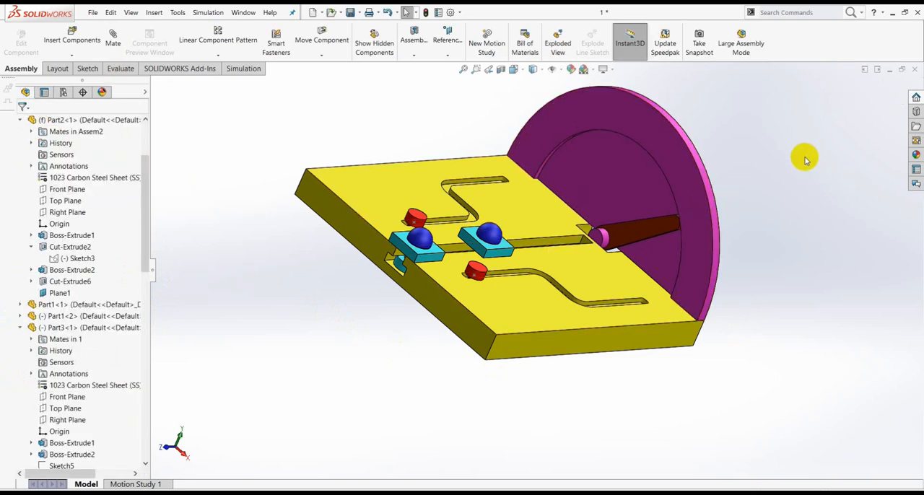